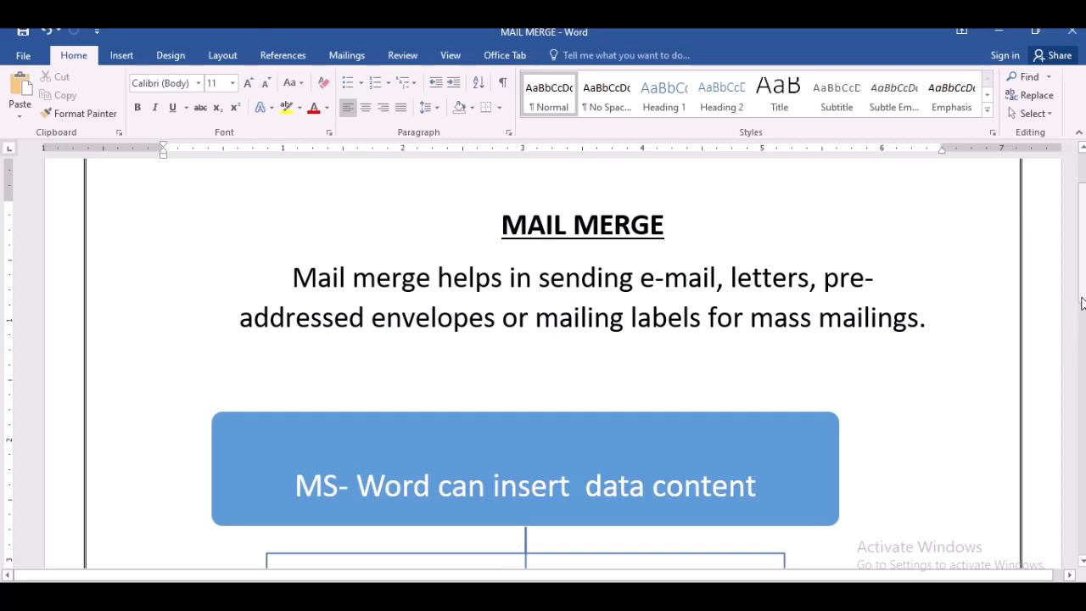
- Scroll through the MAIL MERGE document's introduction and data-content diagram
left_click_drag(1082, 303, 1083, 301)
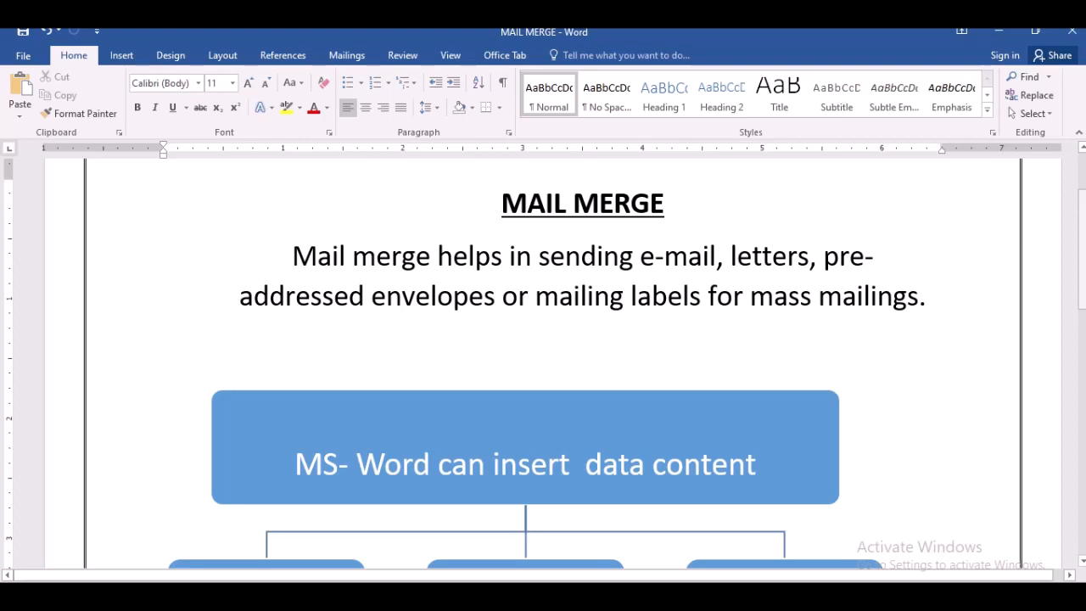
left_click_drag(1085, 301, 1085, 309)
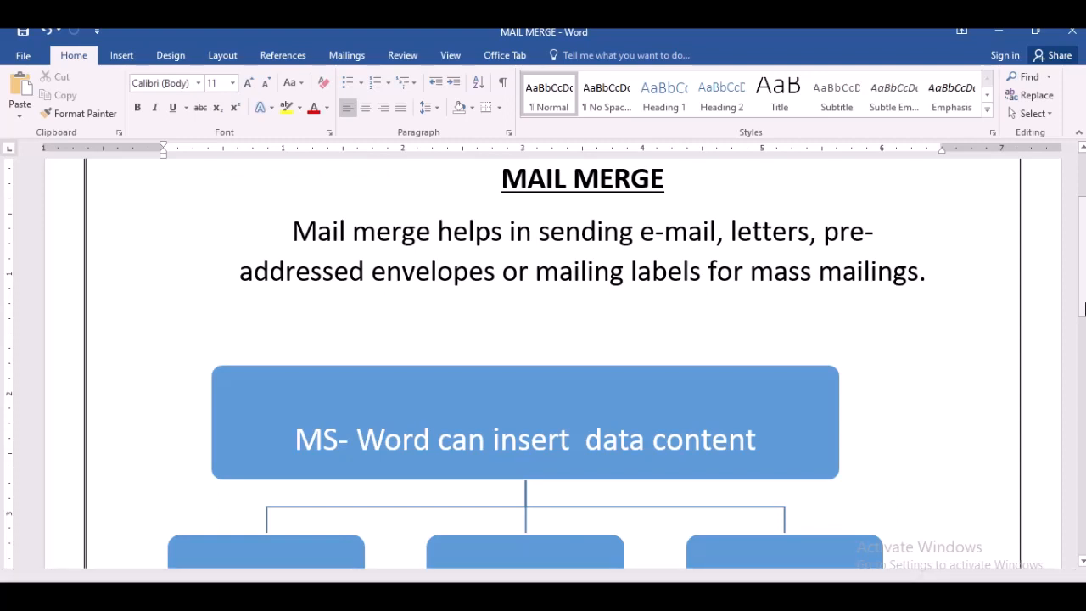
left_click_drag(1083, 307, 1083, 359)
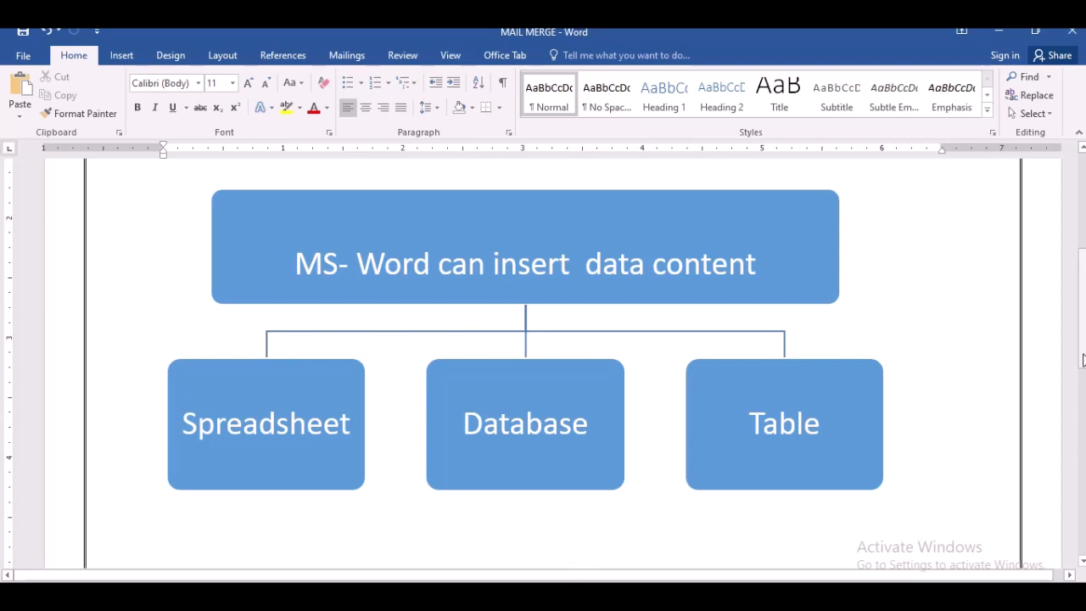
scroll(1083, 360, "down", 1)
scroll(1082, 360, "up", 2)
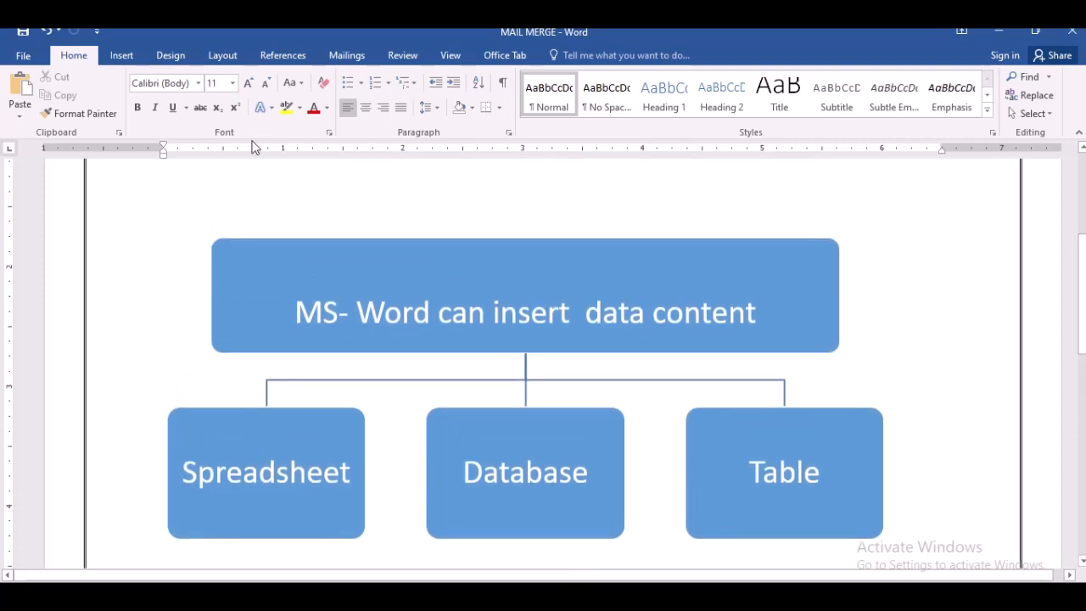
- Create a new blank document
left_click(23, 55)
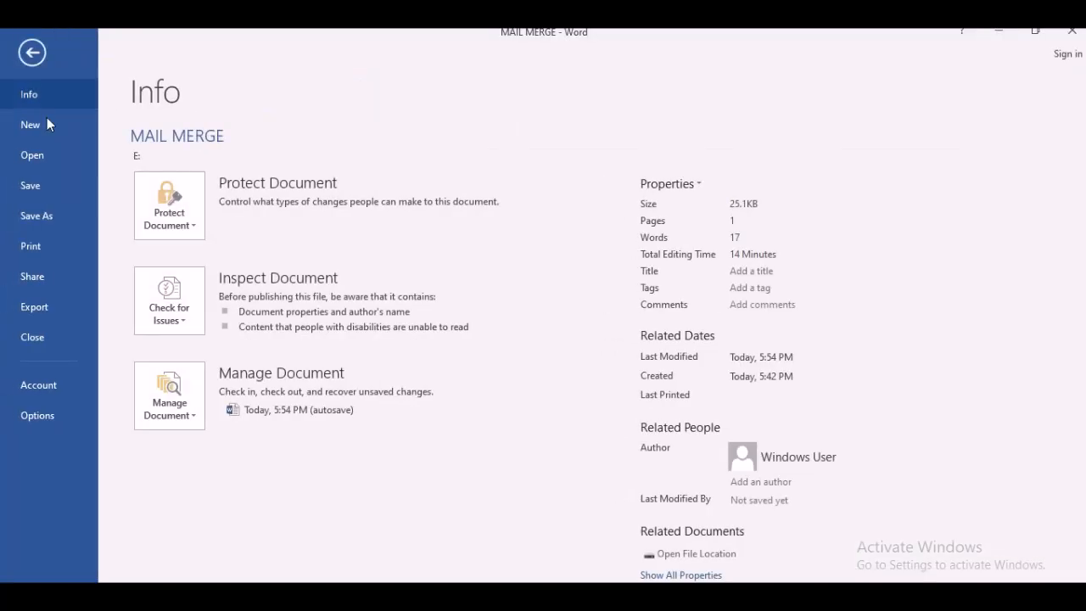
left_click(80, 126)
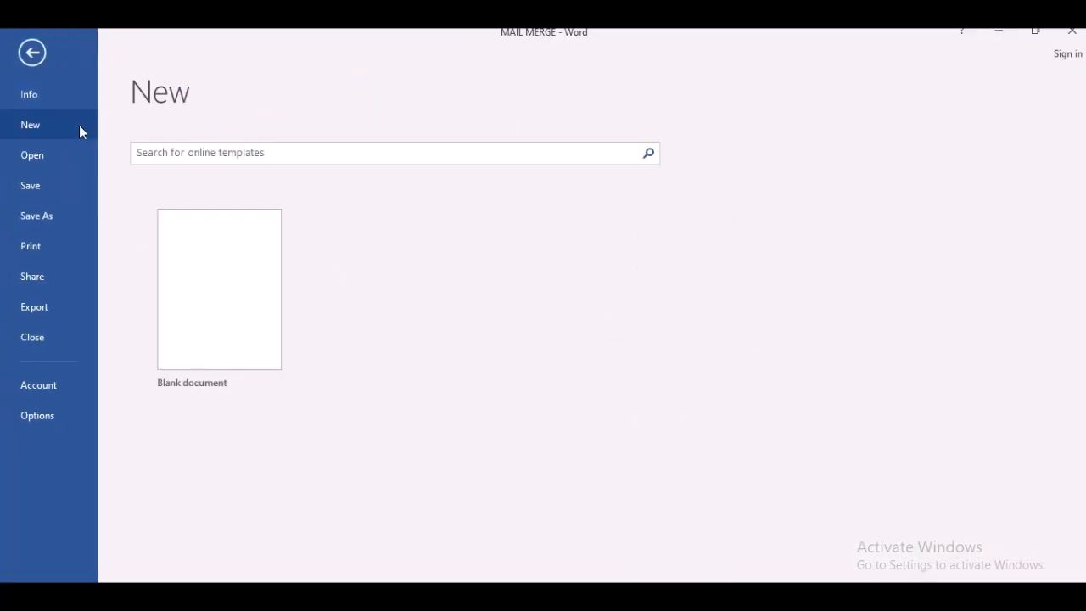
left_click(249, 363)
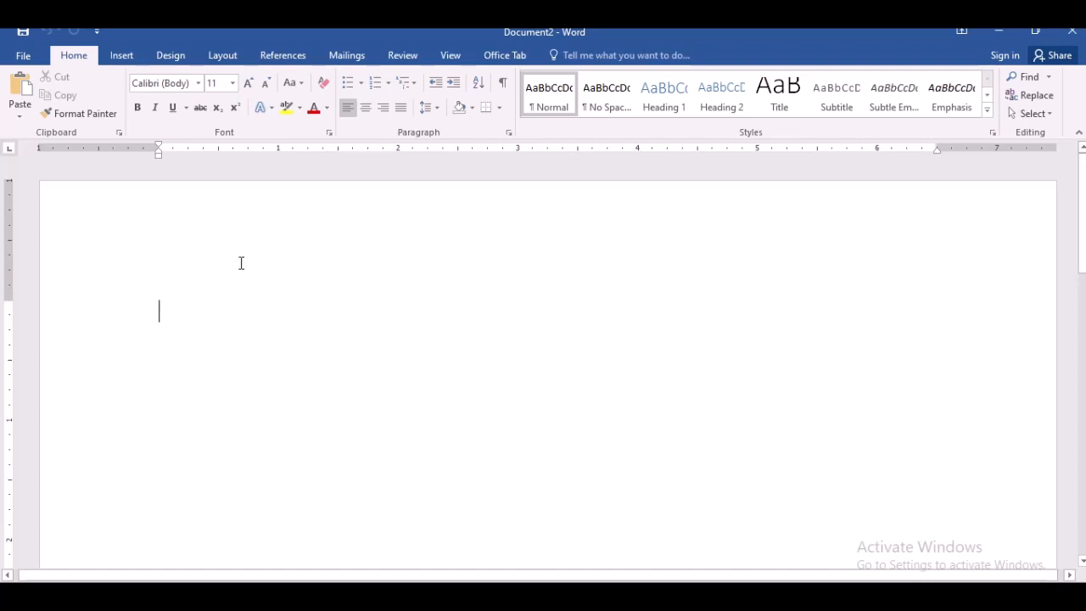
key("ctrl+s")
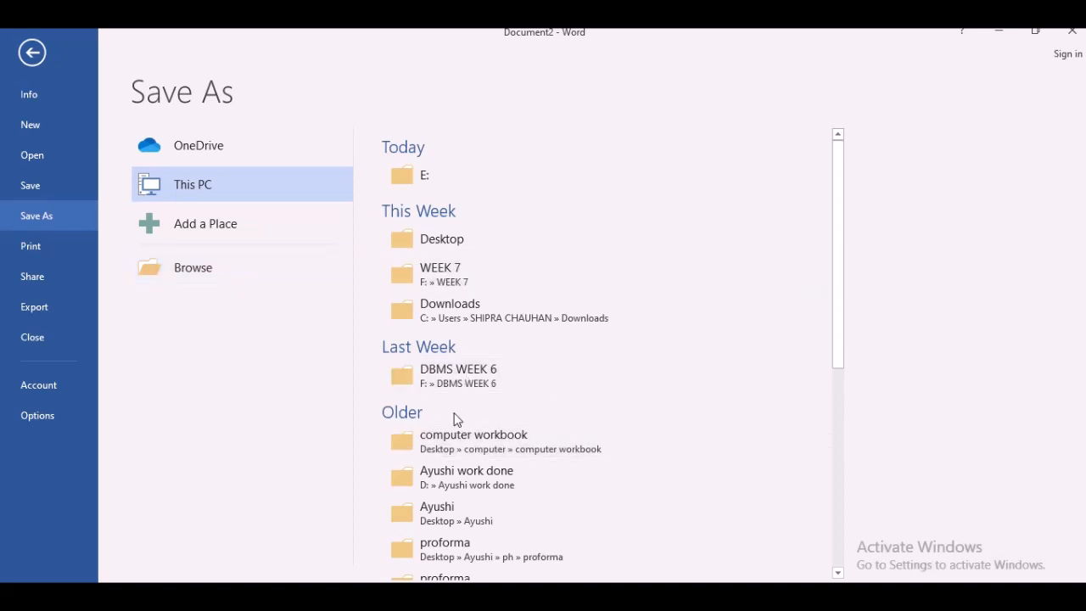
left_click(32, 53)
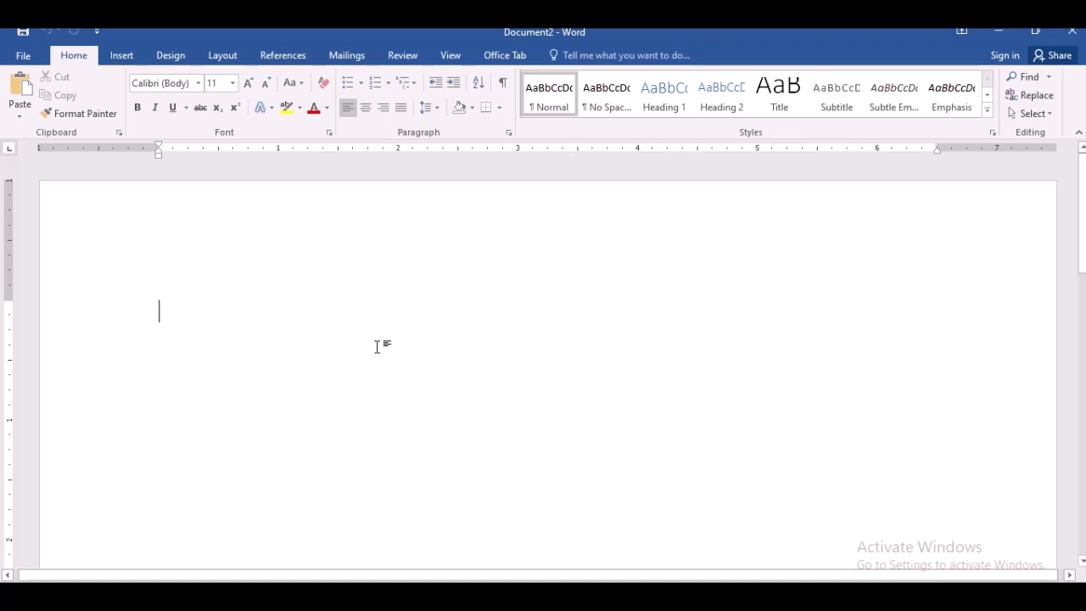
- Start the Step-by-Step Mail Merge Wizard for letters and advance to selecting the starting document
left_click(356, 61)
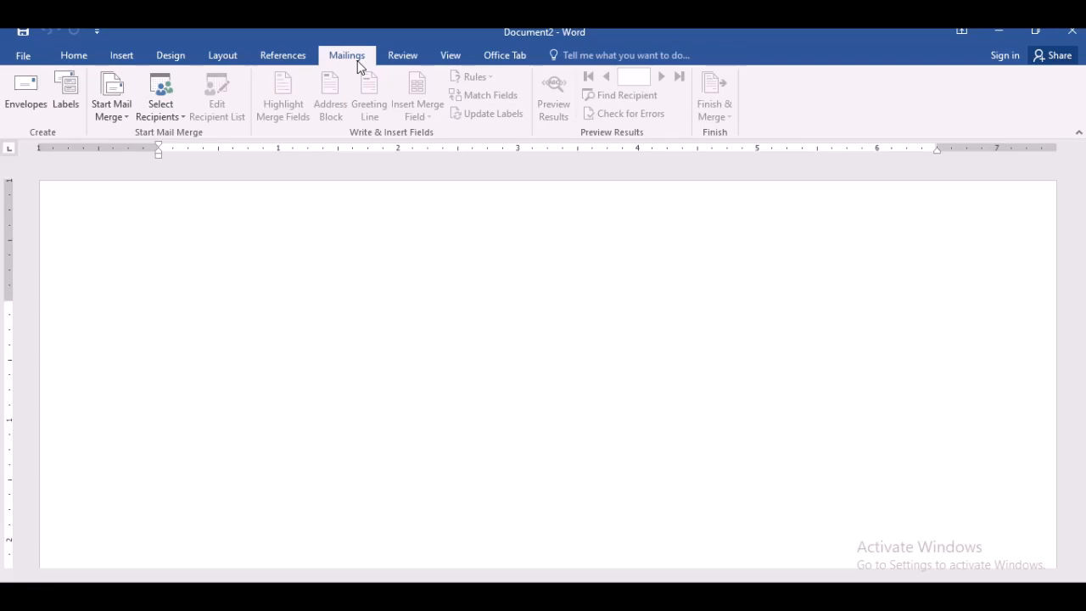
left_click(128, 116)
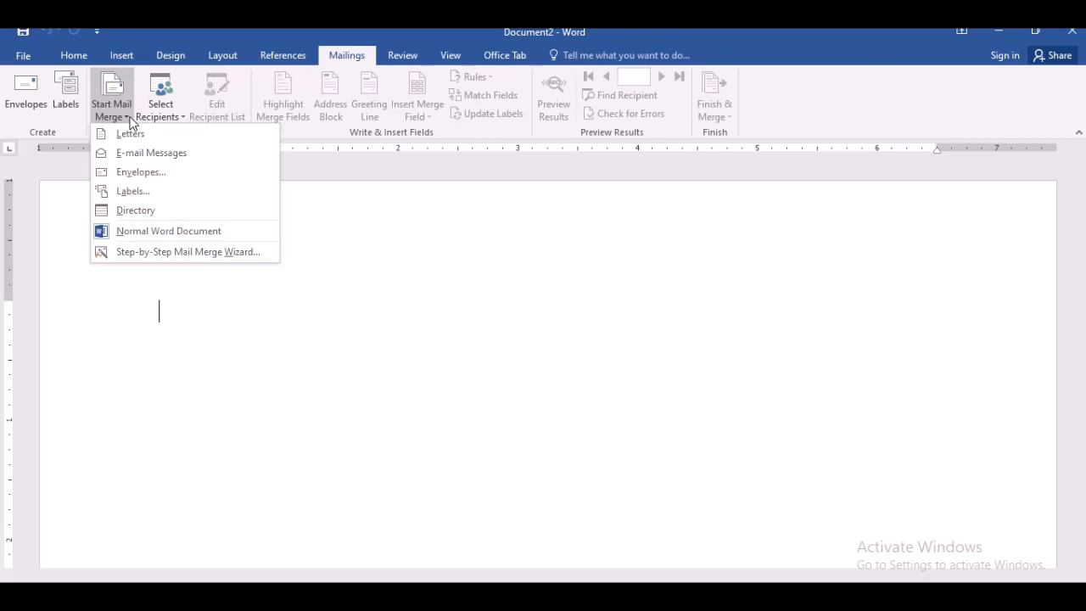
left_click(189, 255)
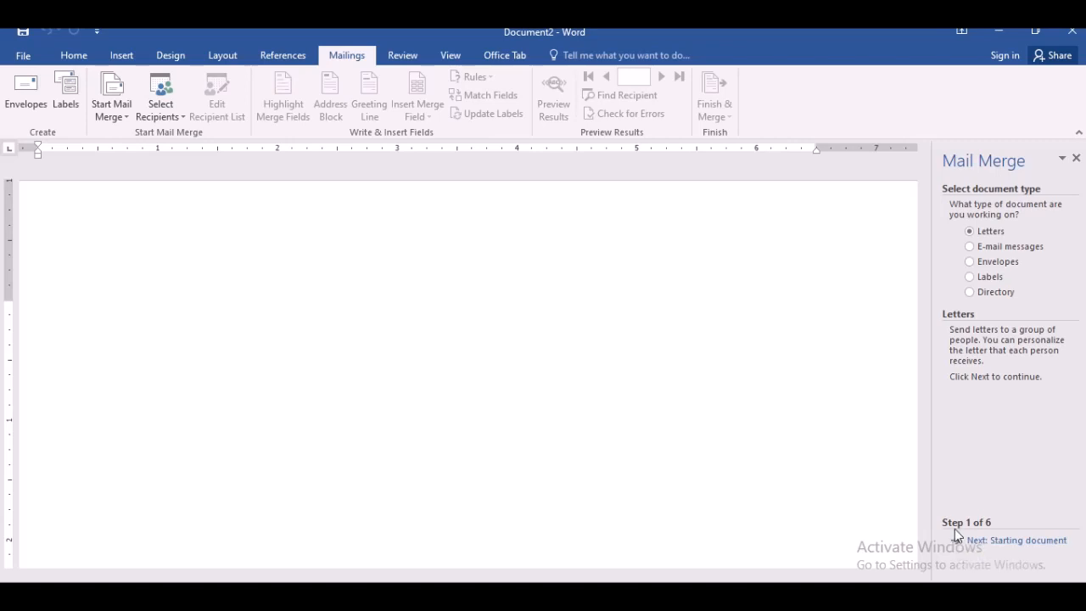
left_click(991, 541)
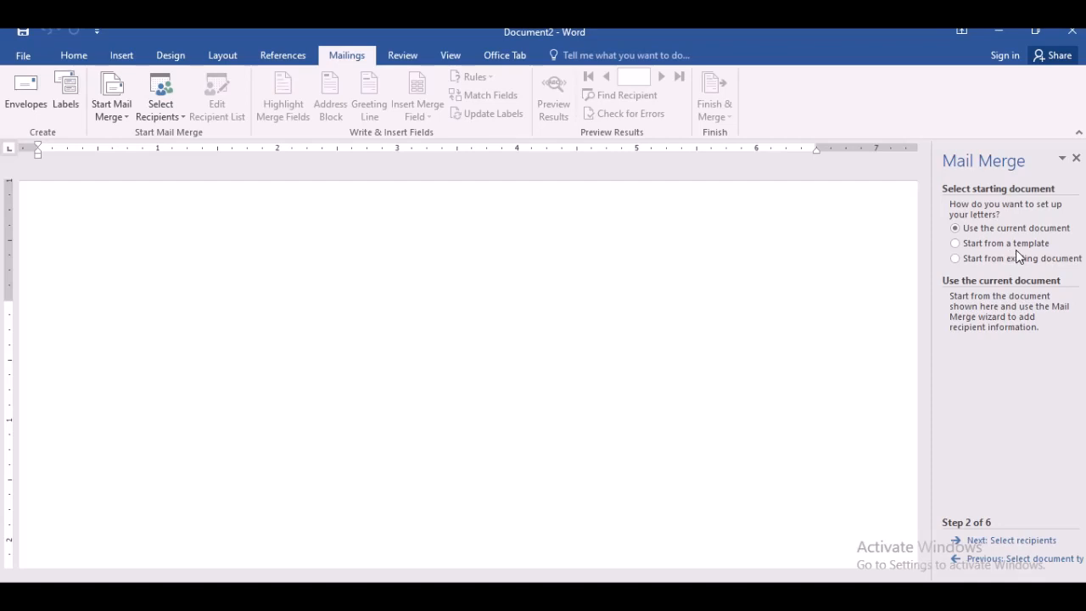
- Browse the online Letters templates and their categories without choosing one
left_click(21, 56)
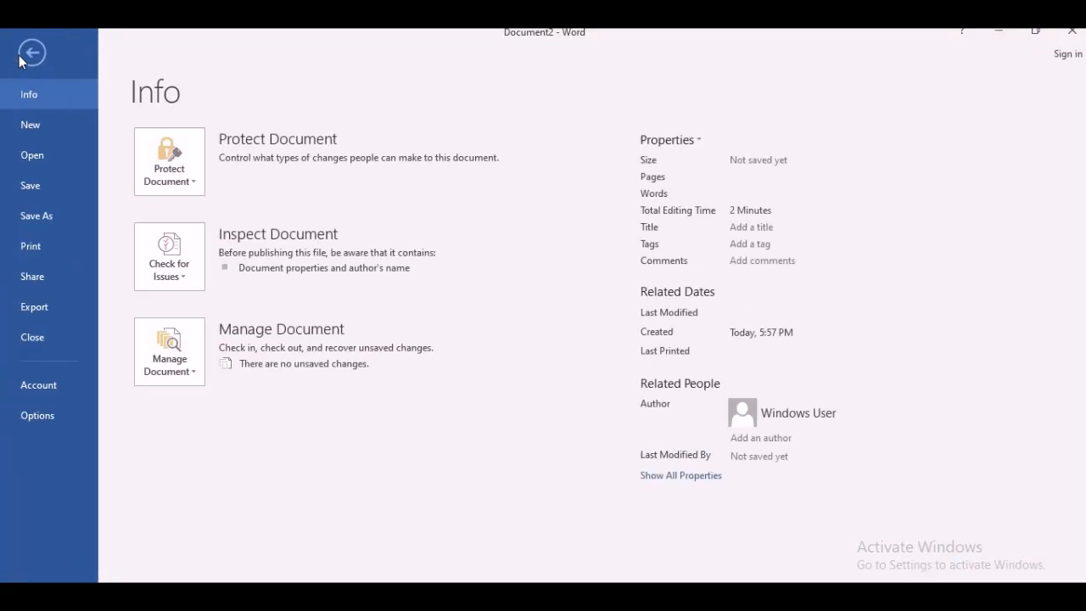
left_click(39, 133)
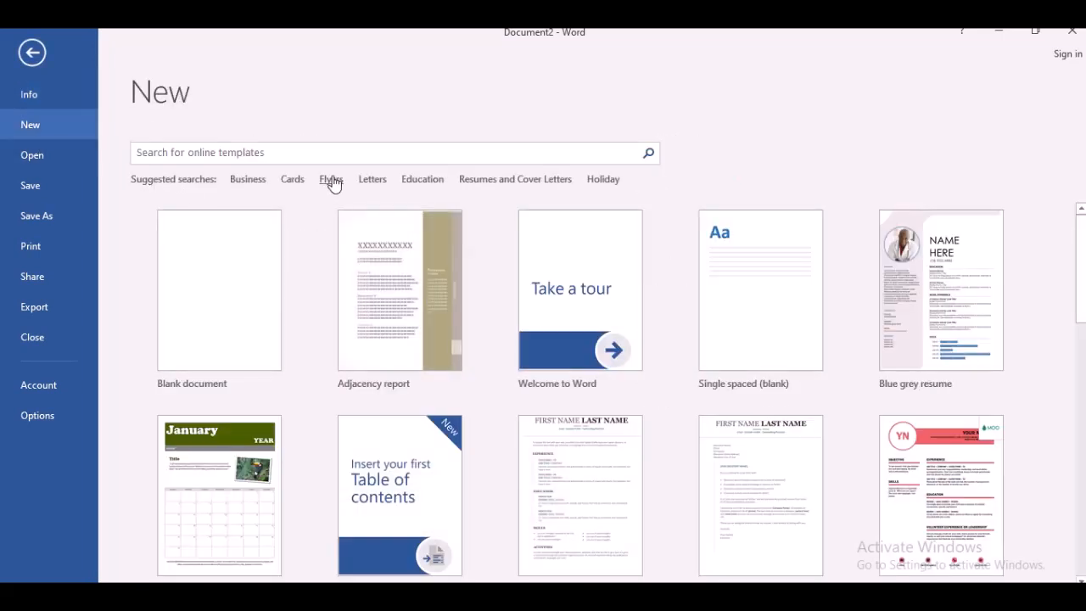
left_click(372, 179)
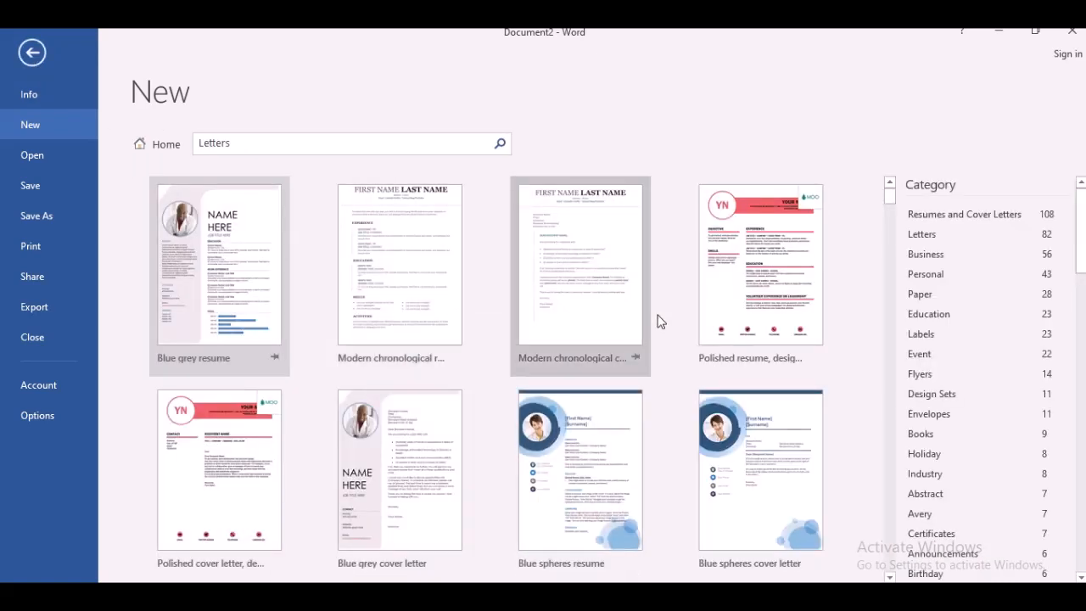
scroll(1084, 247, "down", 1)
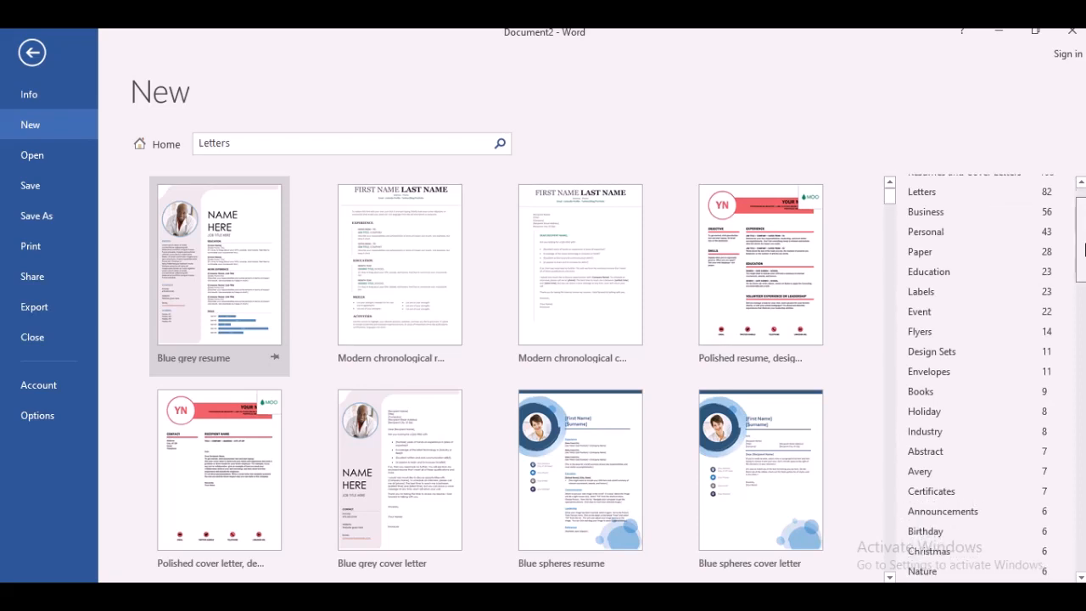
scroll(1081, 242, "up", 1)
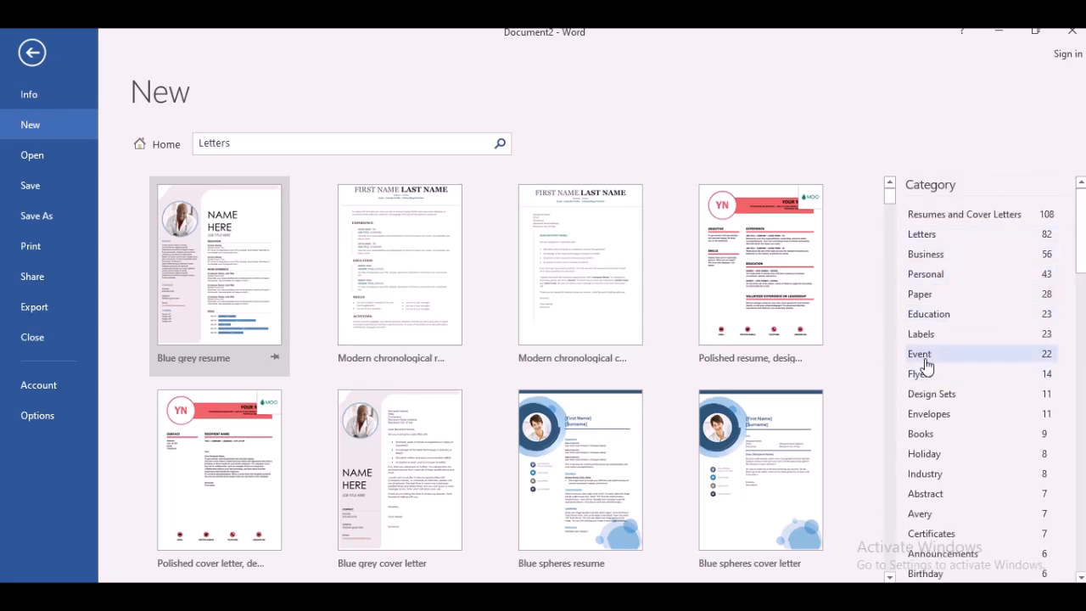
left_click(921, 355)
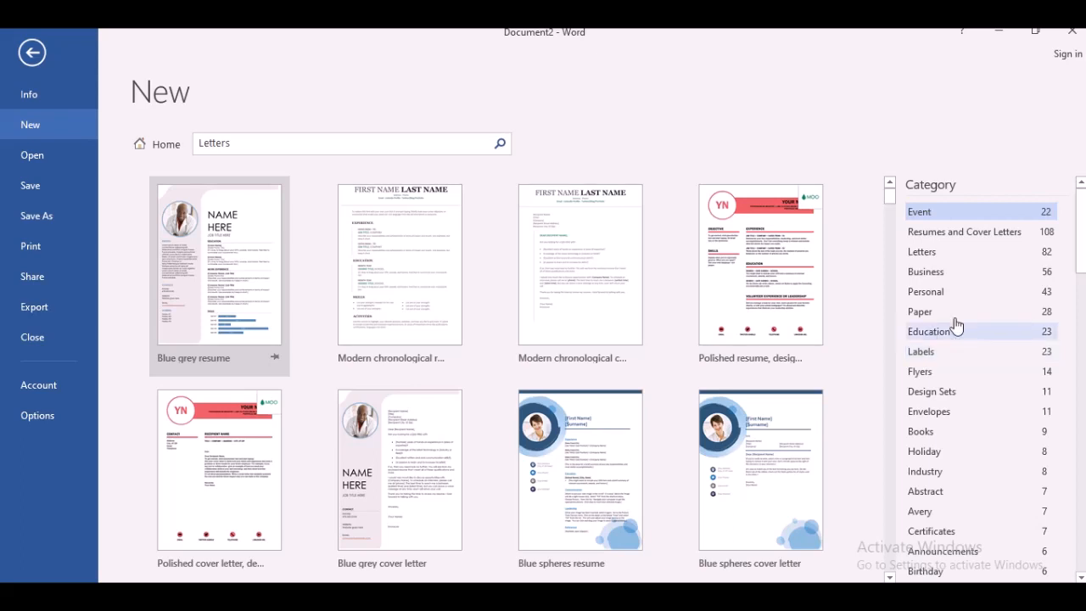
left_click_drag(1082, 252, 1084, 315)
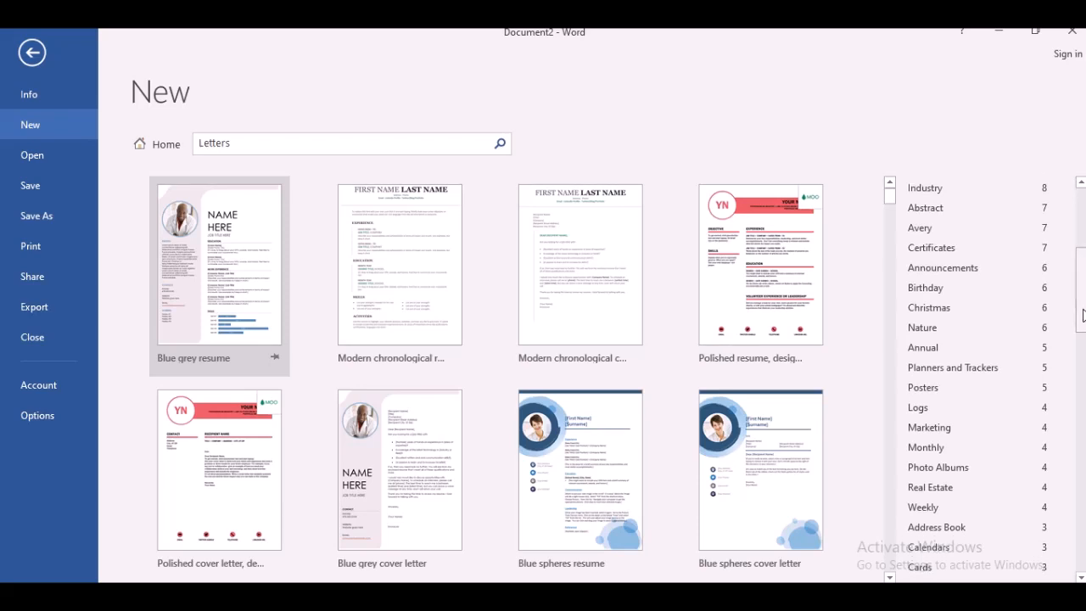
left_click(31, 60)
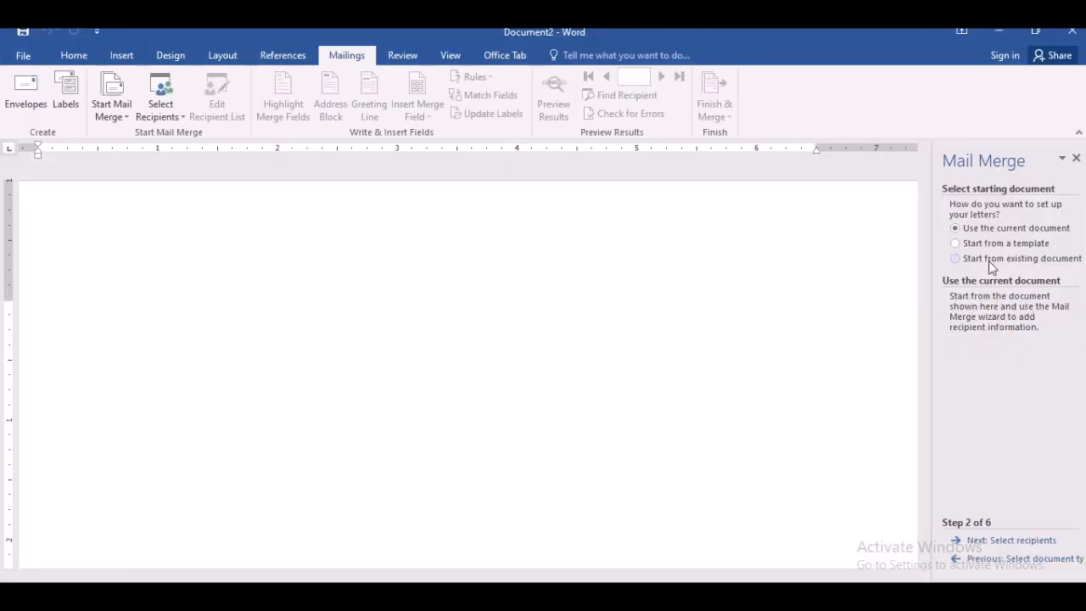
- Try the existing-document option before switching back to using the current document
left_click(1048, 263)
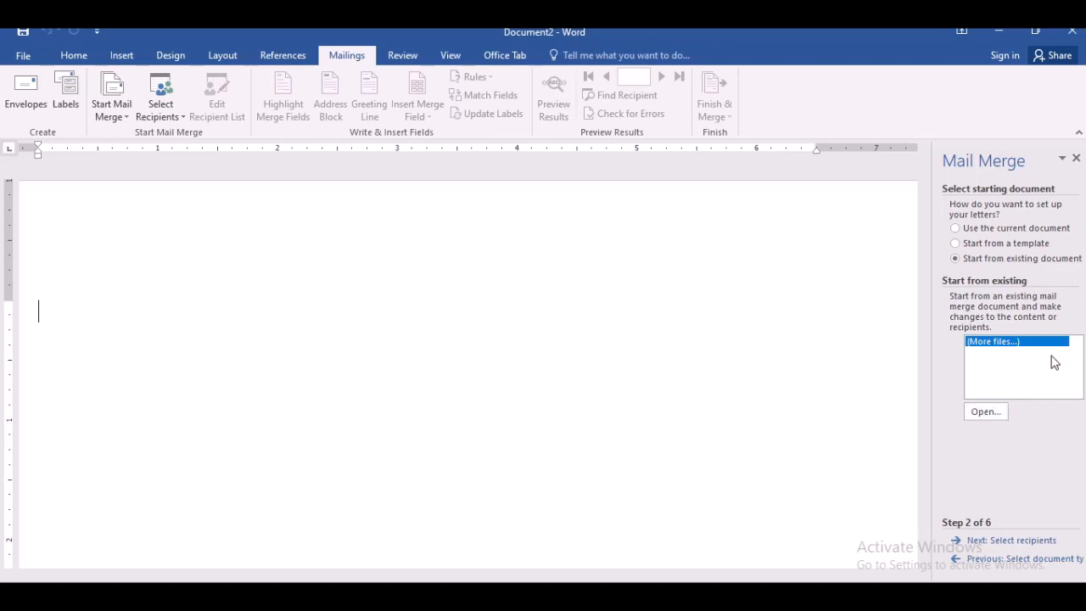
left_click(956, 229)
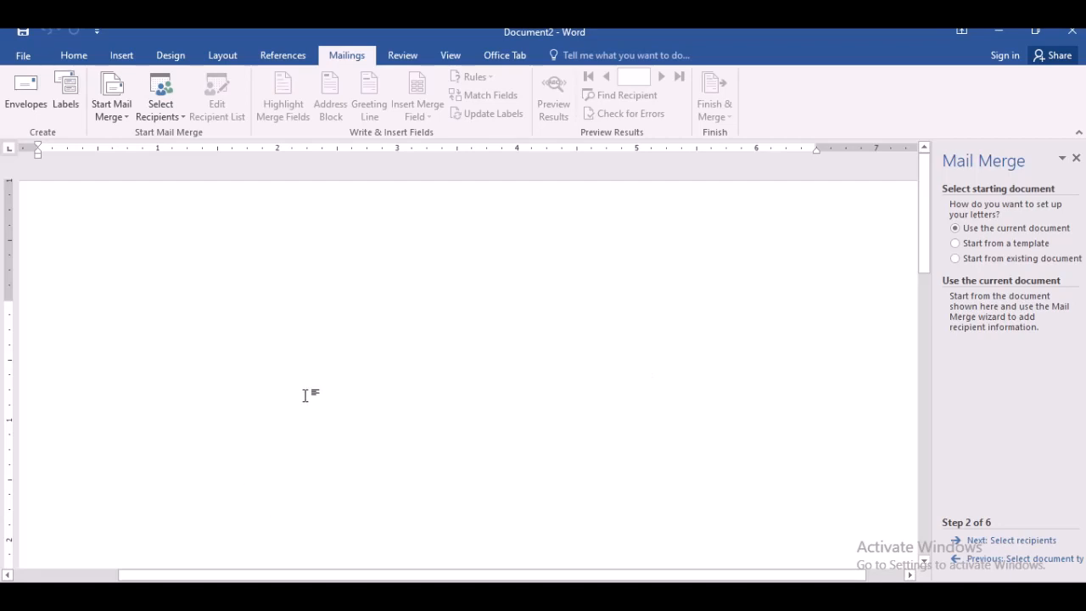
- Type the letter text "As per the direction by the Govt." at the start of the document
type("a5")
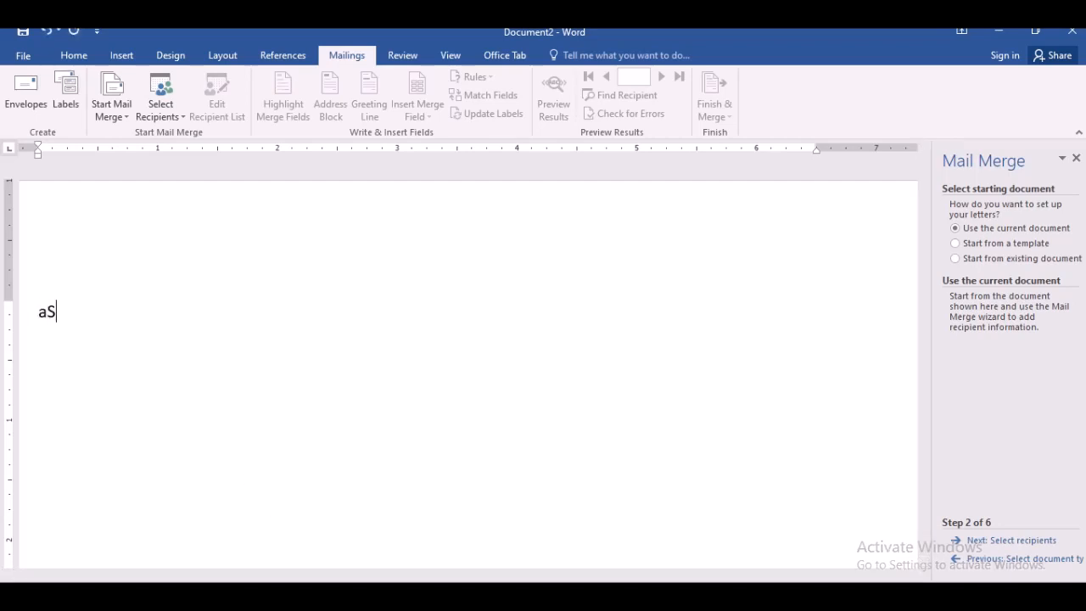
key("BackSpace")
key("BackSpace")
type("As per yhe")
key("BackSpace")
key("BackSpace")
key("BackSpace")
key("BackSpace")
type("the direction ")
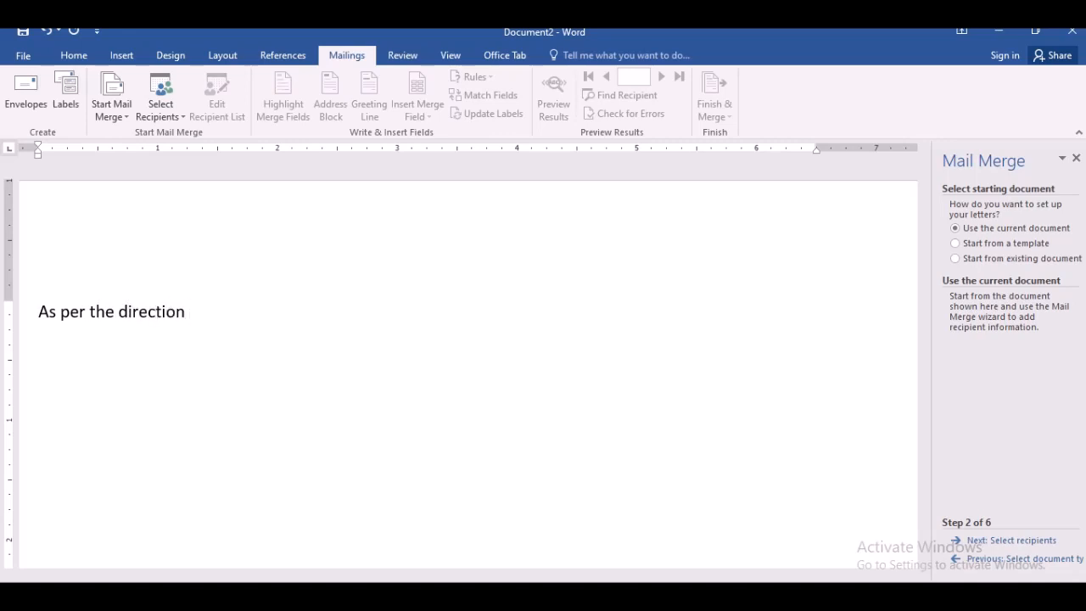
type("by the")
type(" G")
type("ovet")
key("BackSpace")
key("BackSpace")
type("t")
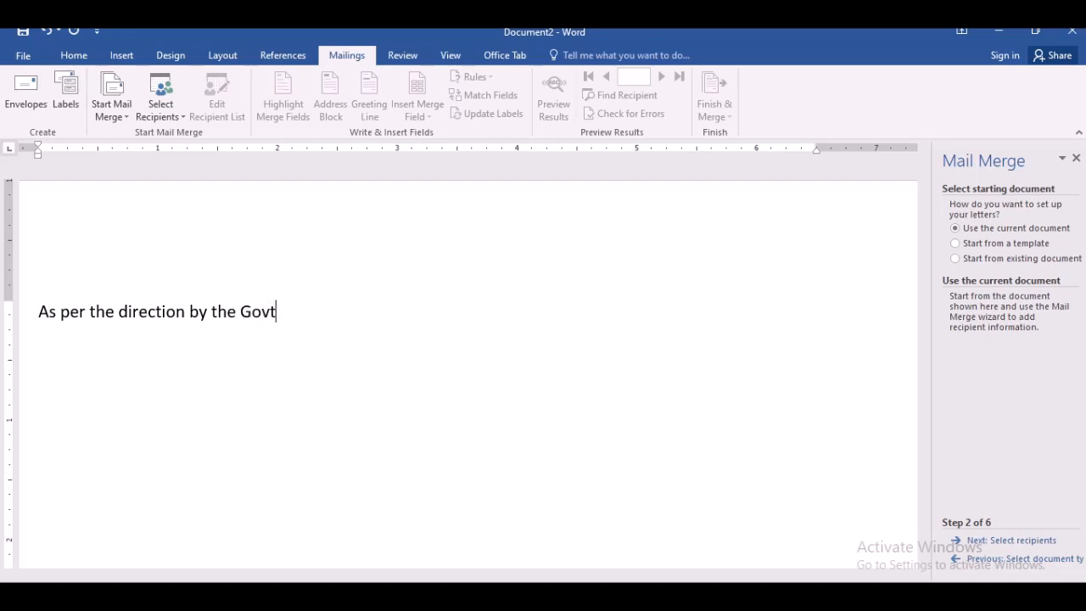
type(". the session of ")
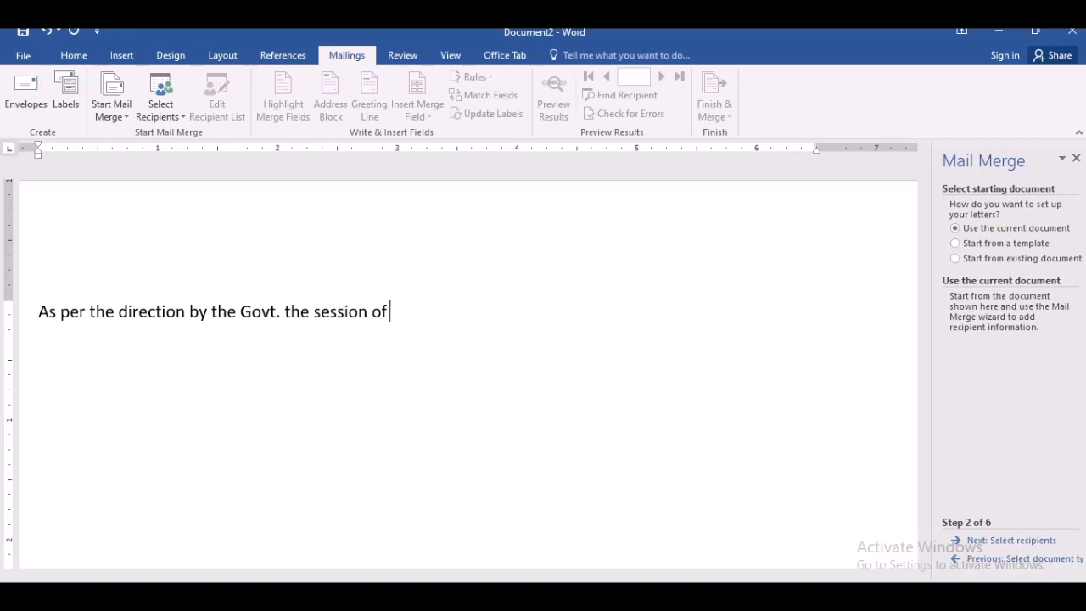
type("firat")
- Continue the sentence with " the session of is starting from 01.08.2020."
key("BackSpace")
key("BackSpace")
key("BackSpace")
key("BackSpace")
key("BackSpace")
type("is startting")
key("BackSpace")
key("BackSpace")
key("BackSpace")
key("BackSpace")
type("ing from")
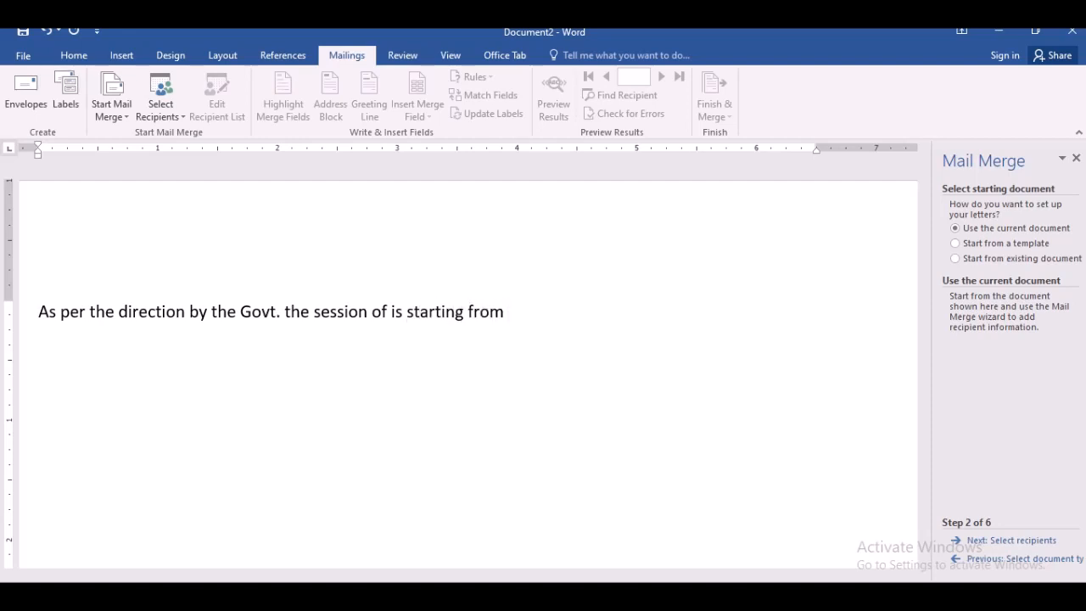
type(" 01.08.2020.")
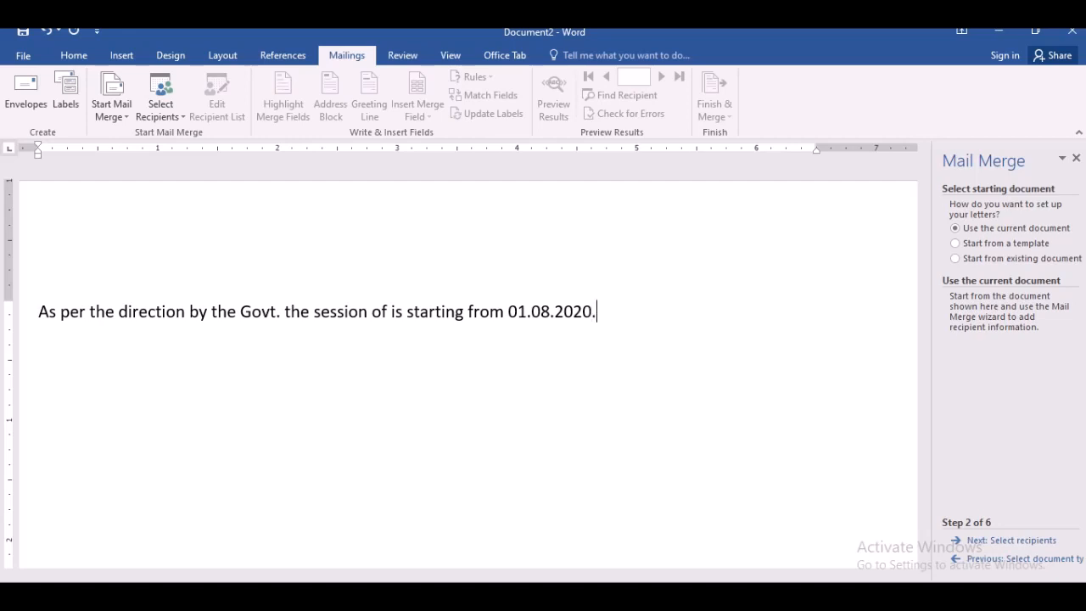
type(" And, The")
- Add the sentence " And, the session for is starting from 01.09.2020." after the first sentence
key("BackSpace")
key("BackSpace")
key("BackSpace")
key("BackSpace")
type("the session for")
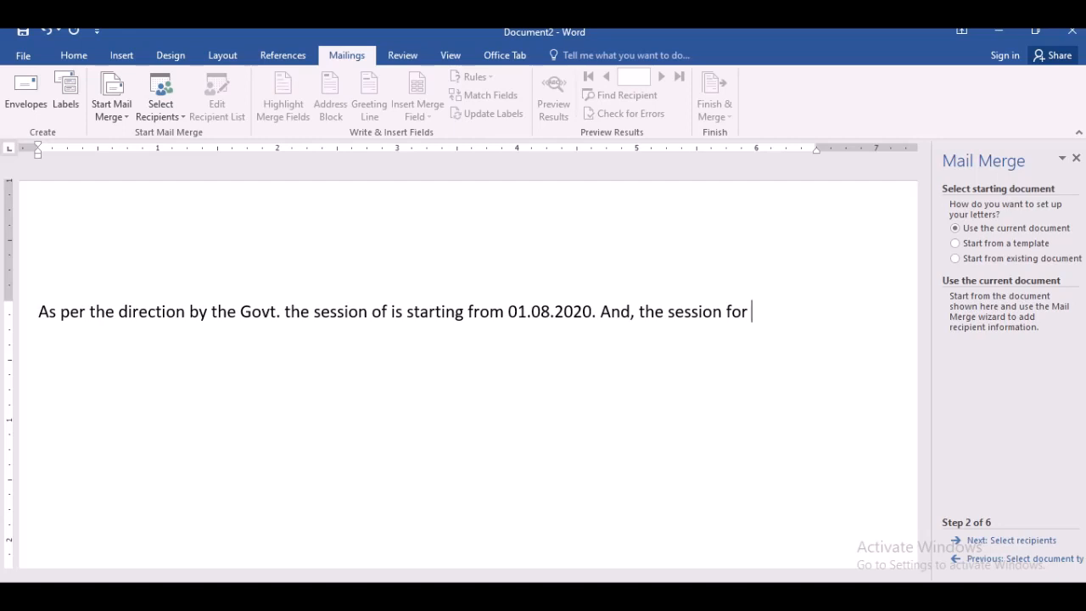
type("is s")
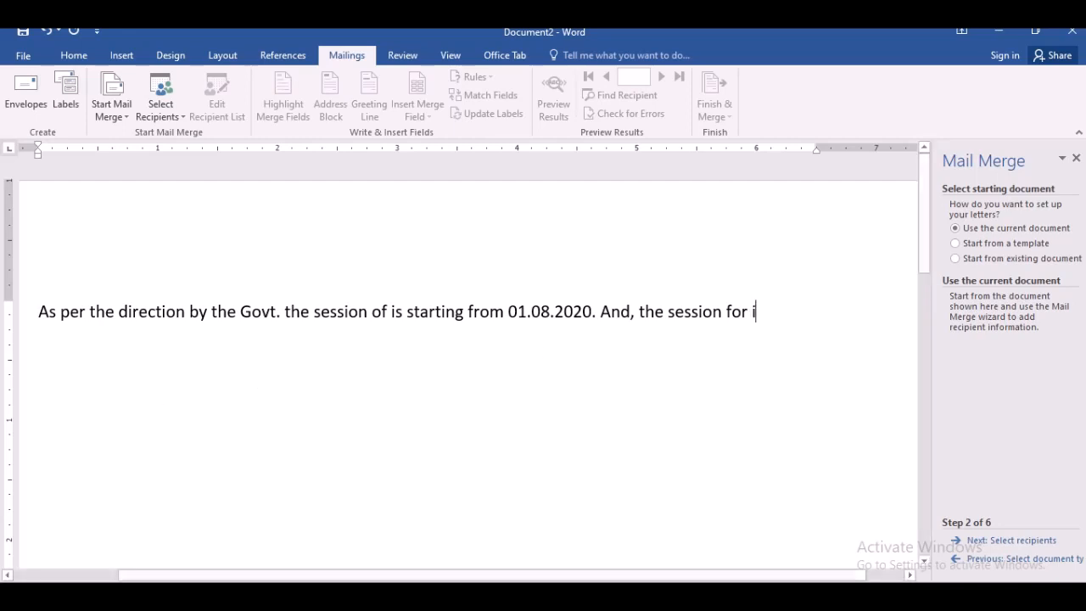
type("trting")
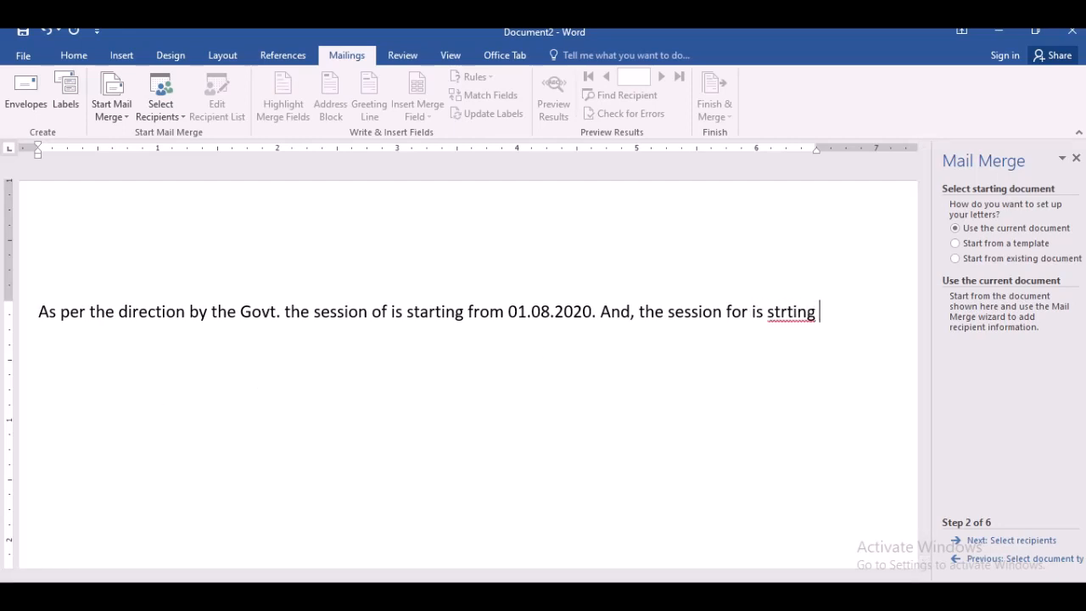
key("BackSpace")
key("BackSpace")
key("BackSpace")
key("BackSpace")
key("BackSpace")
key("BackSpace")
type("arting ")
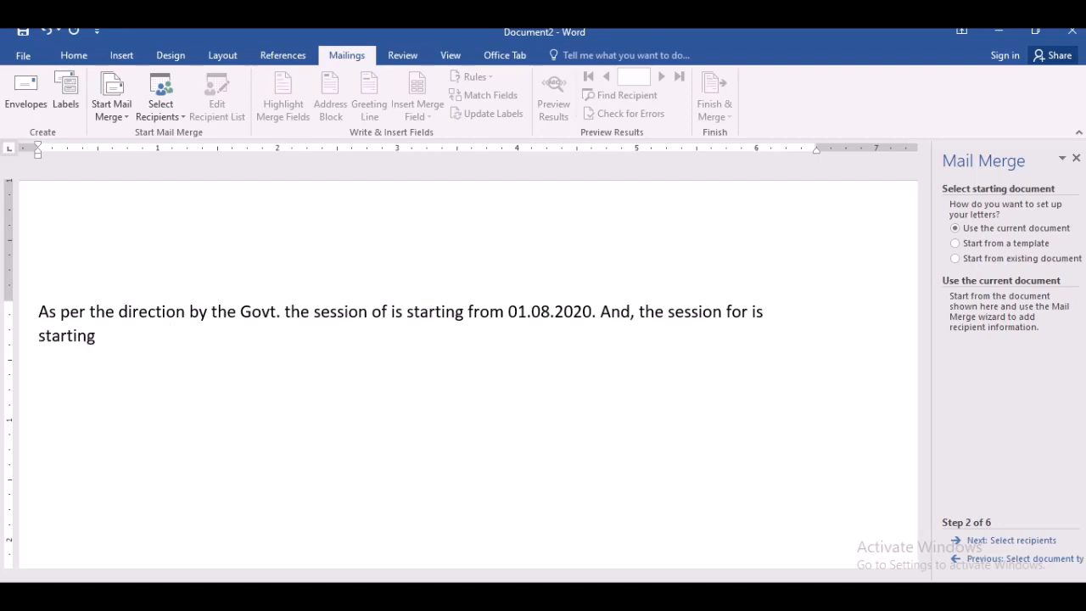
type("from 01.08")
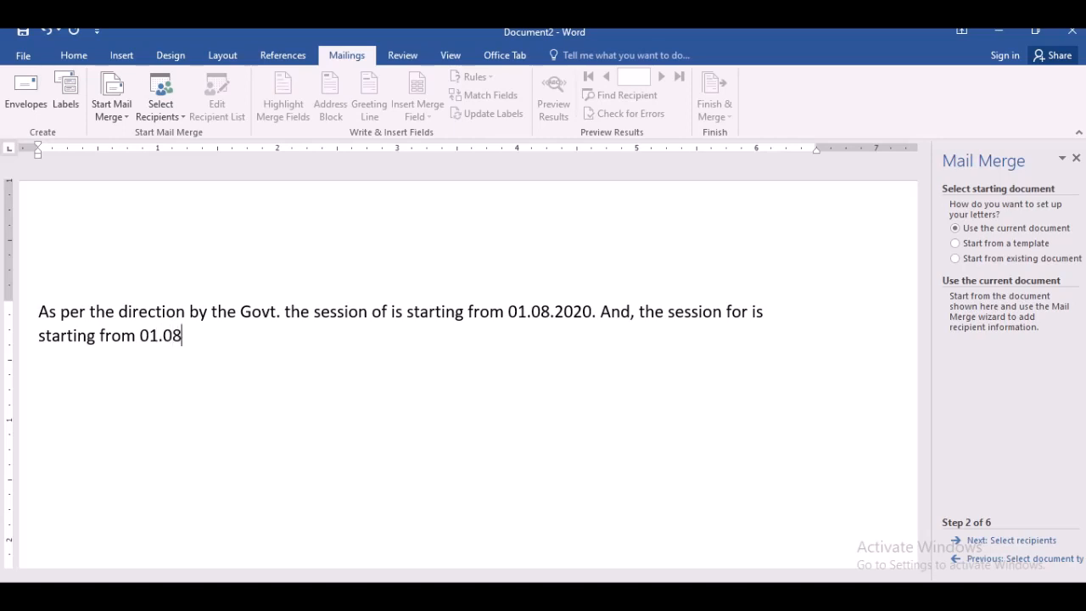
key("BackSpace")
type("9.2020")
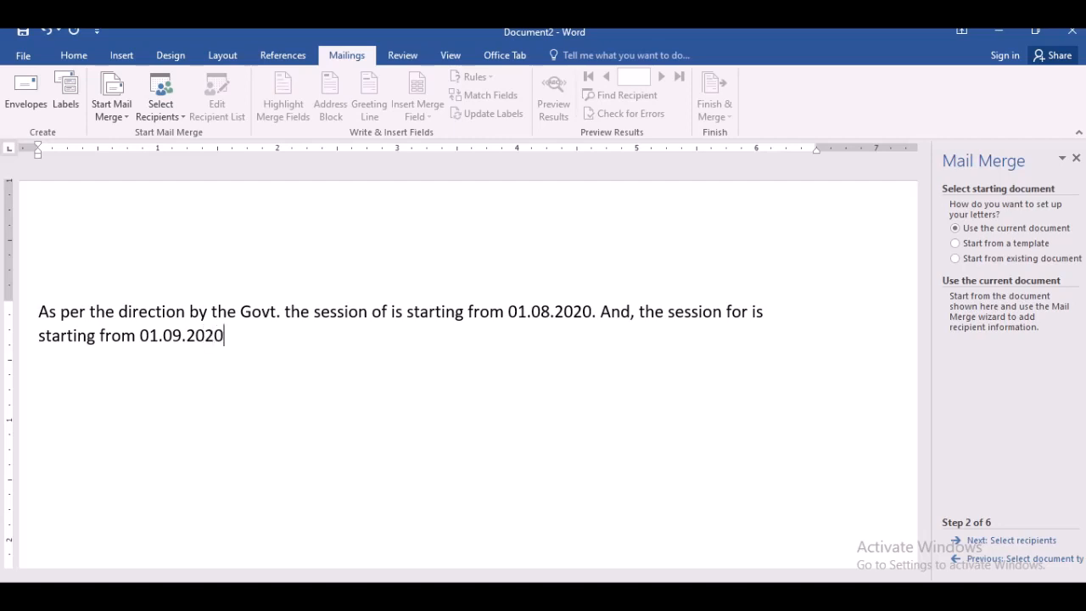
type(".")
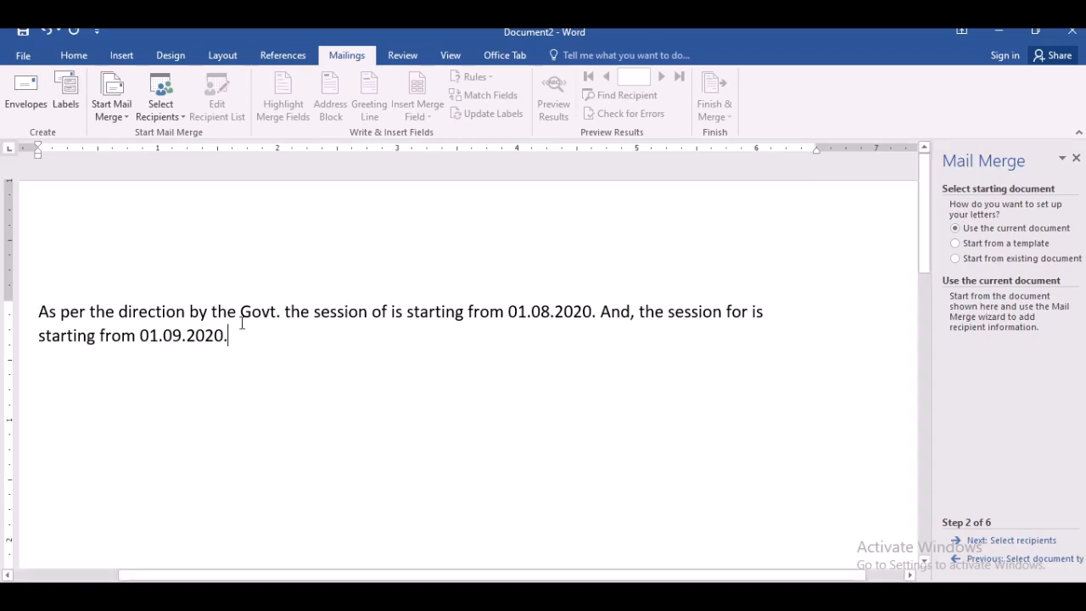
- Insert a new line above the paragraph and enter the heading "COVID-19" after three tab stops
left_click(42, 310)
key("Return")
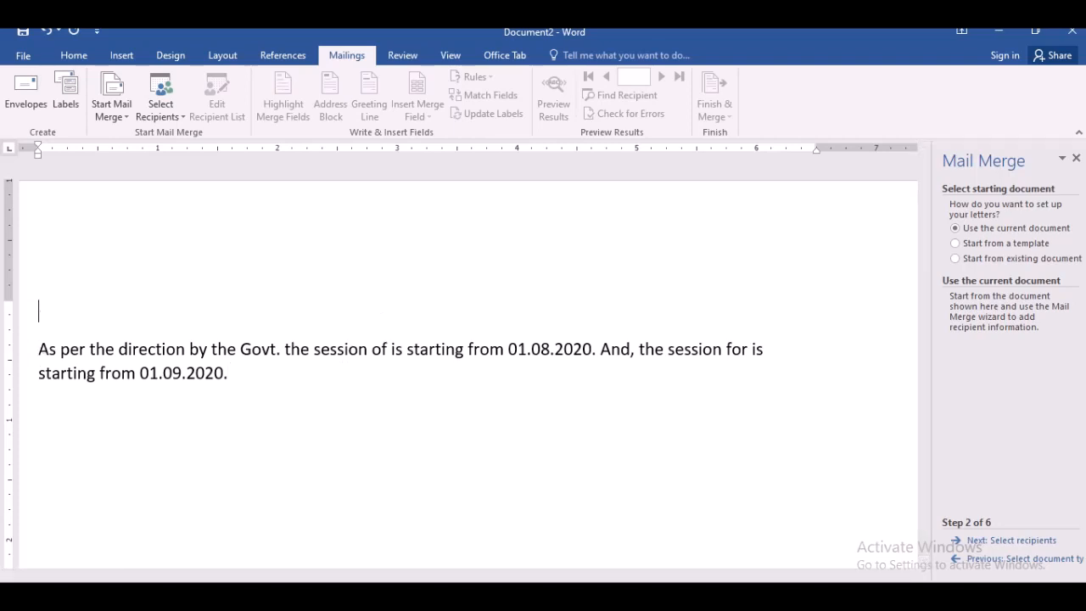
key("Tab")
key("Tab")
key("Tab")
key("Tab")
type("COVID-19")
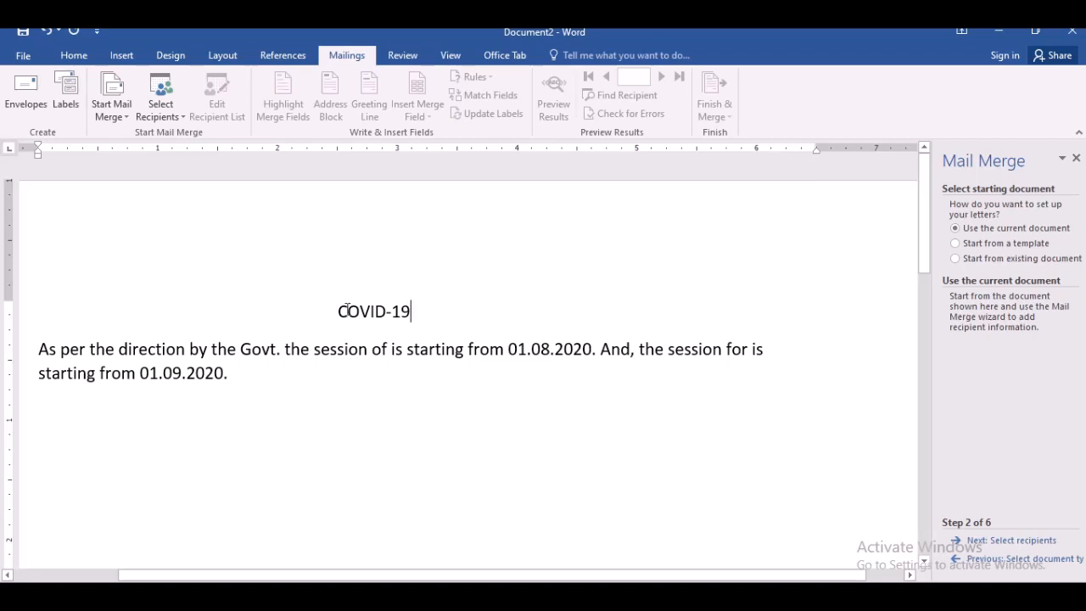
- Make the COVID-19 heading bold, underlined and centred
left_click_drag(337, 311, 429, 317)
key("ctrl+b")
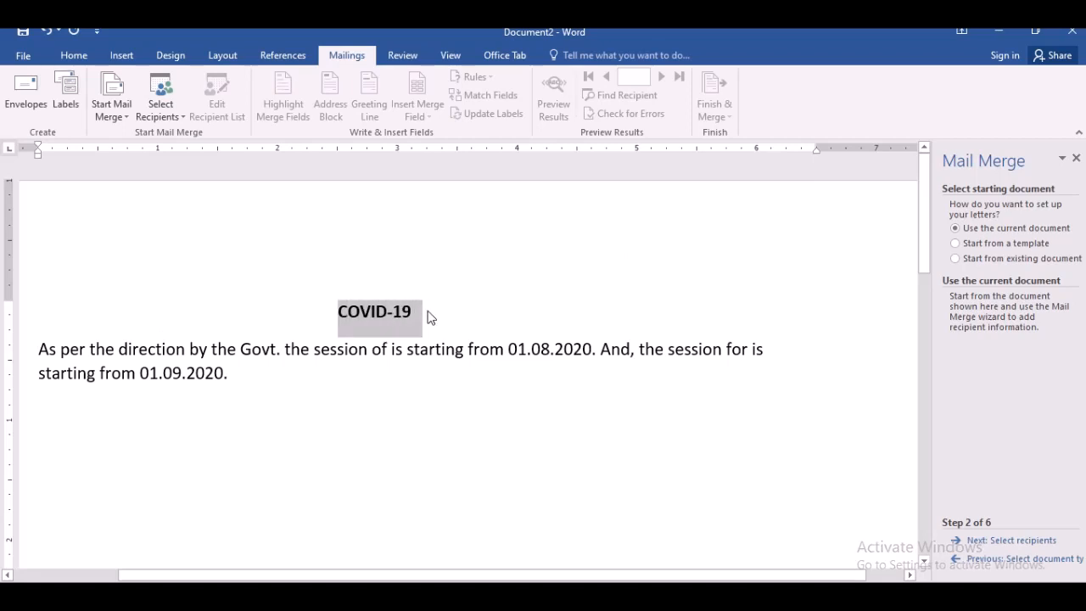
key("ctrl+u")
key("ctrl+e")
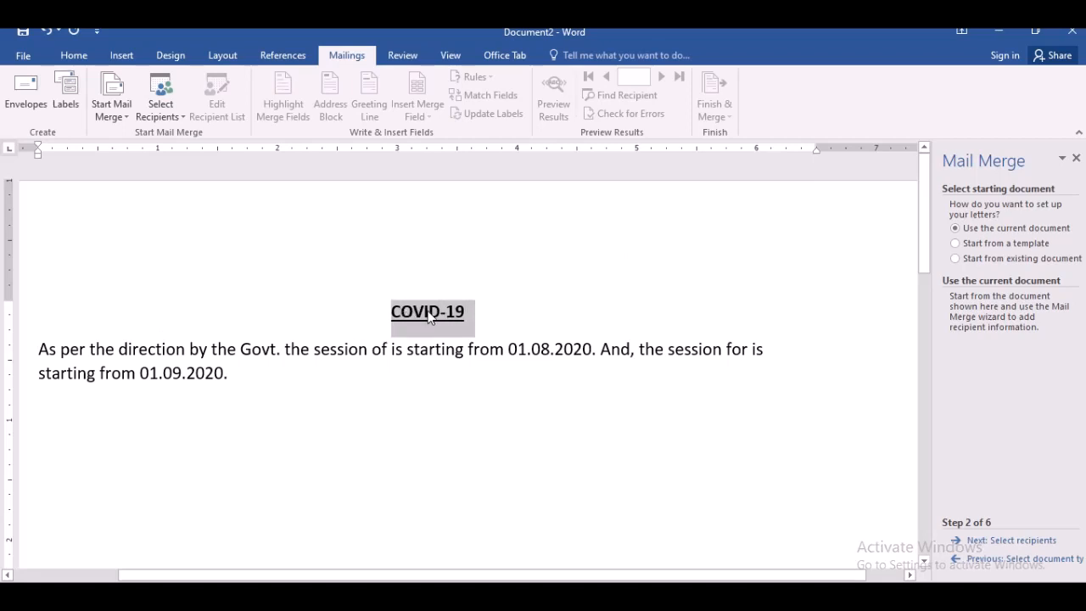
left_click(434, 483)
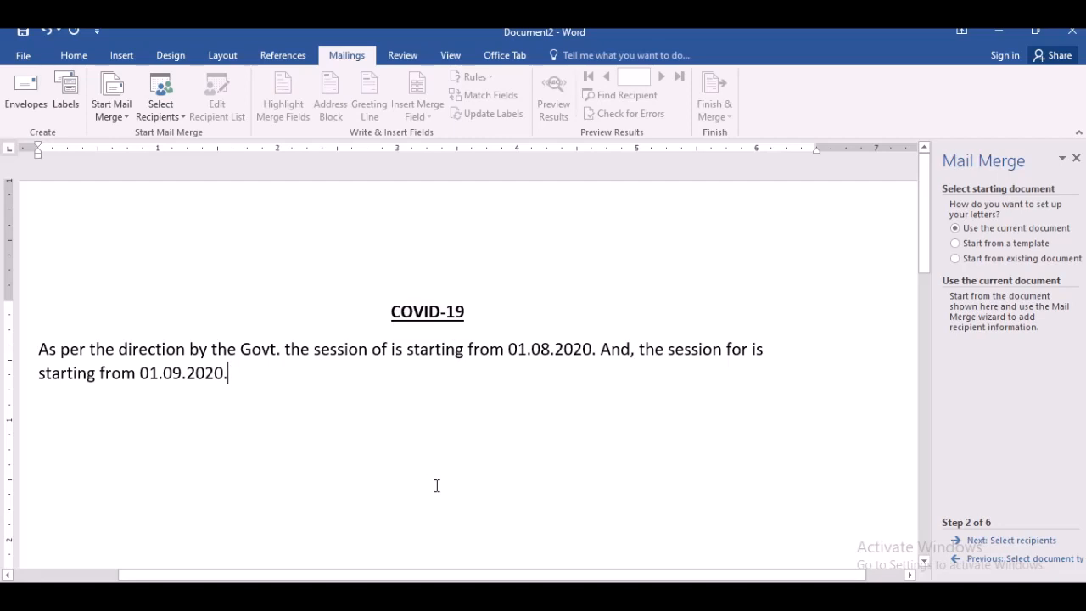
- Add blank lines above the heading and between the heading and the paragraph
left_click(42, 344)
key("Return")
key("Return")
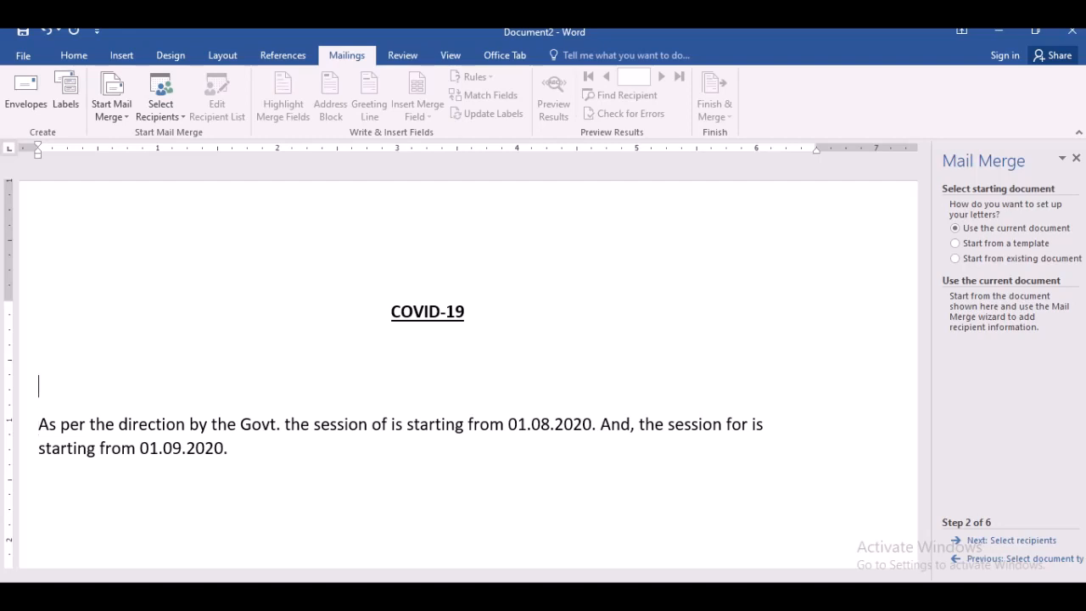
key("Up")
key("Up")
key("Return")
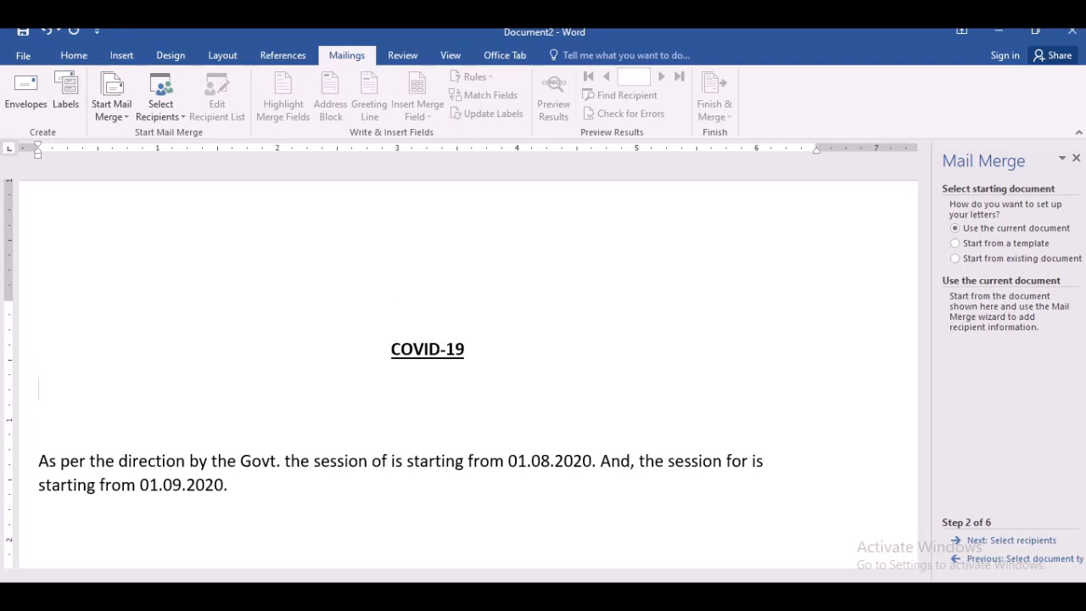
key("Down")
key("Down")
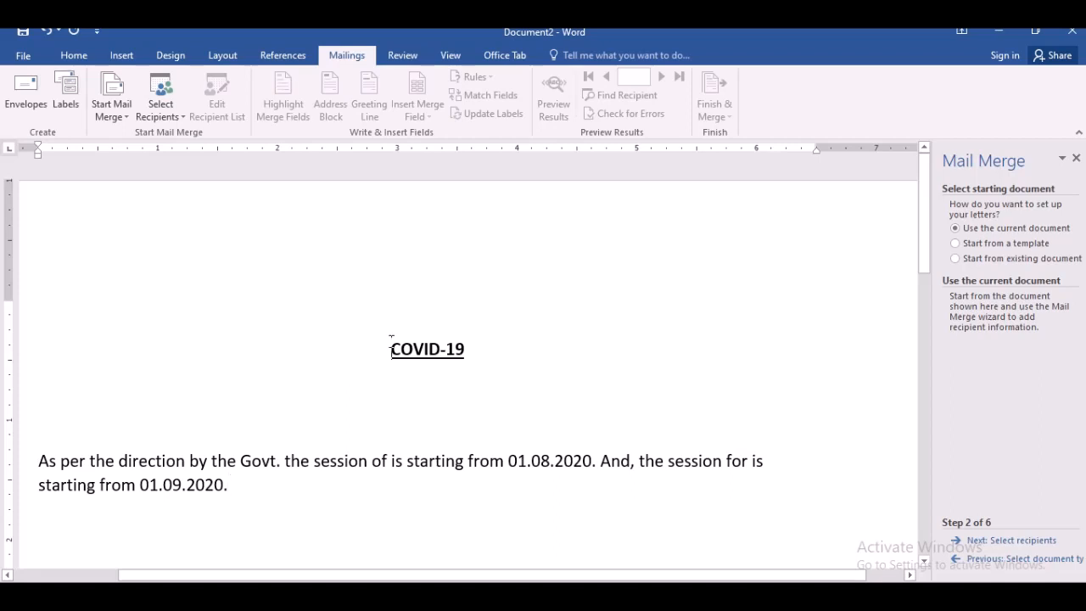
key("Return")
key("Return")
key("Delete")
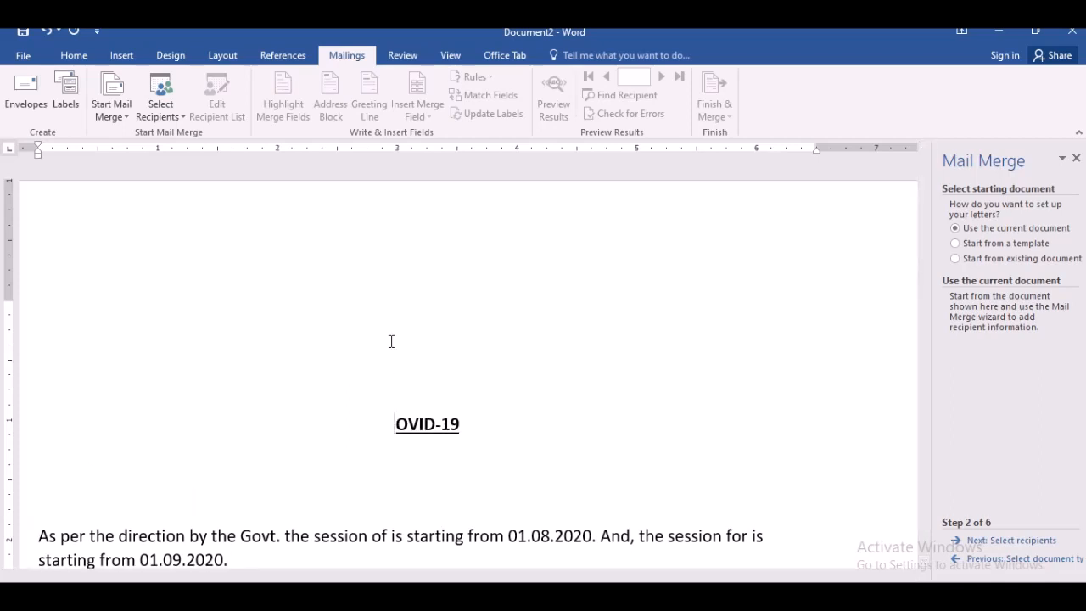
key("ctrl+z")
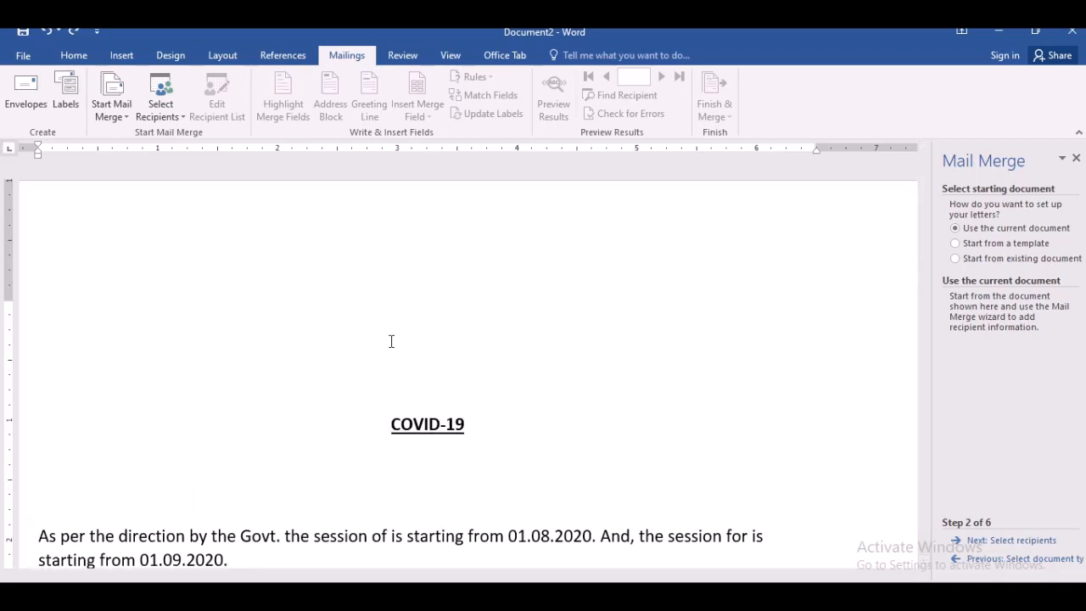
key("BackSpace")
key("BackSpace")
key("BackSpace")
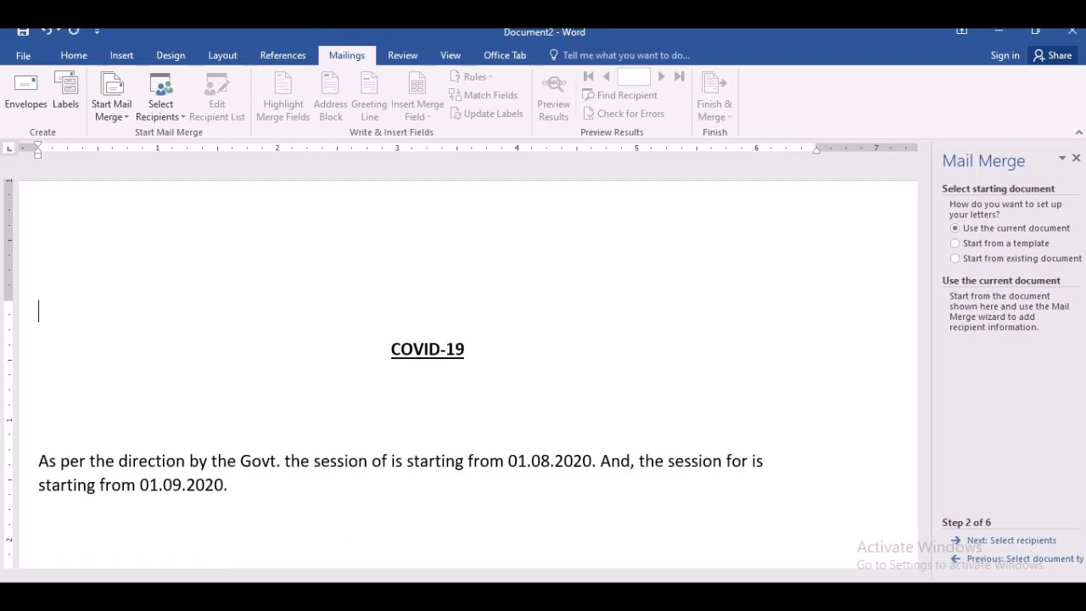
- Add a tab-indented "FROM" line two lines below the paragraph
left_click(350, 493)
key("Return")
key("Return")
key("Tab")
key("Tab")
key("Tab")
key("Tab")
key("Tab")
key("Tab")
key("Tab")
key("Tab")
key("Tab")
key("Tab")
type("FROM")
key("Return")
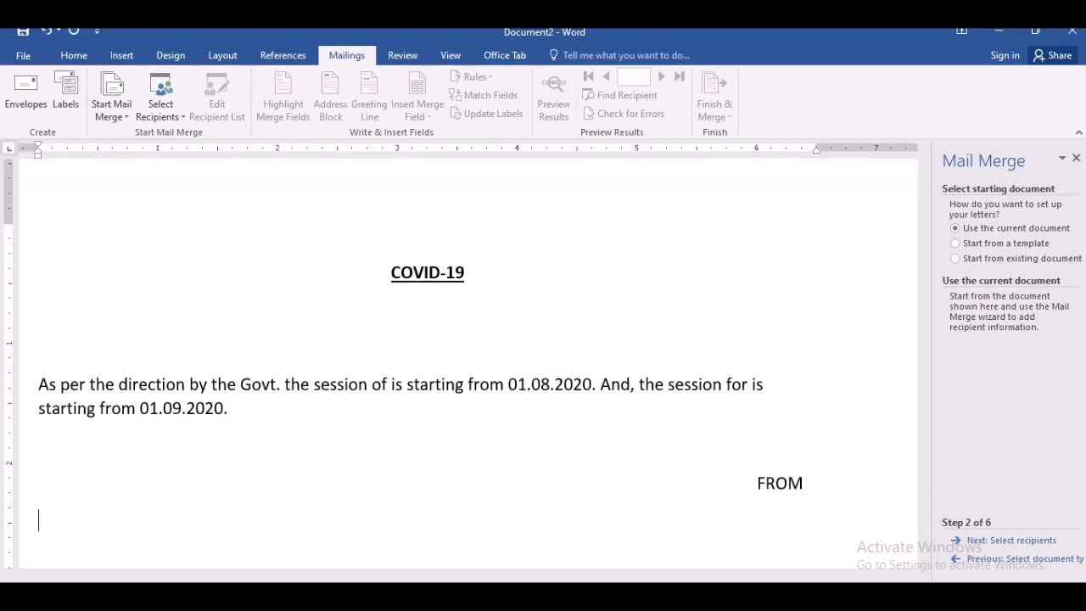
- Type the sender address lines "XYX COLLEGE", "DELHI UNIVERSITY" and "DELHI" below FROM
type("XYX COLLEGE")
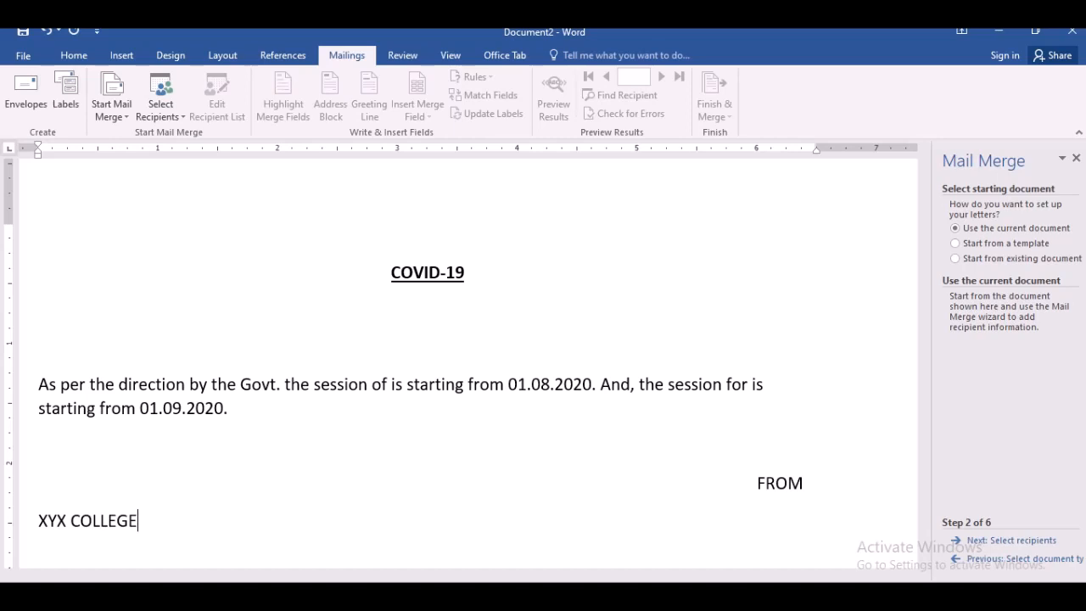
key("Return")
type("DELHI UNIVERSITY")
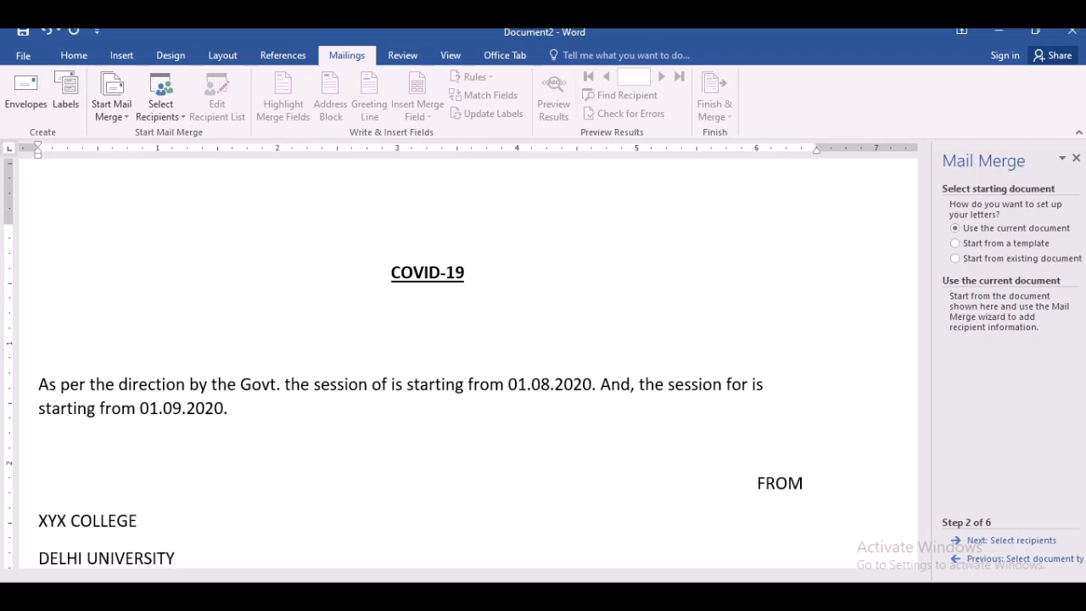
key("Return")
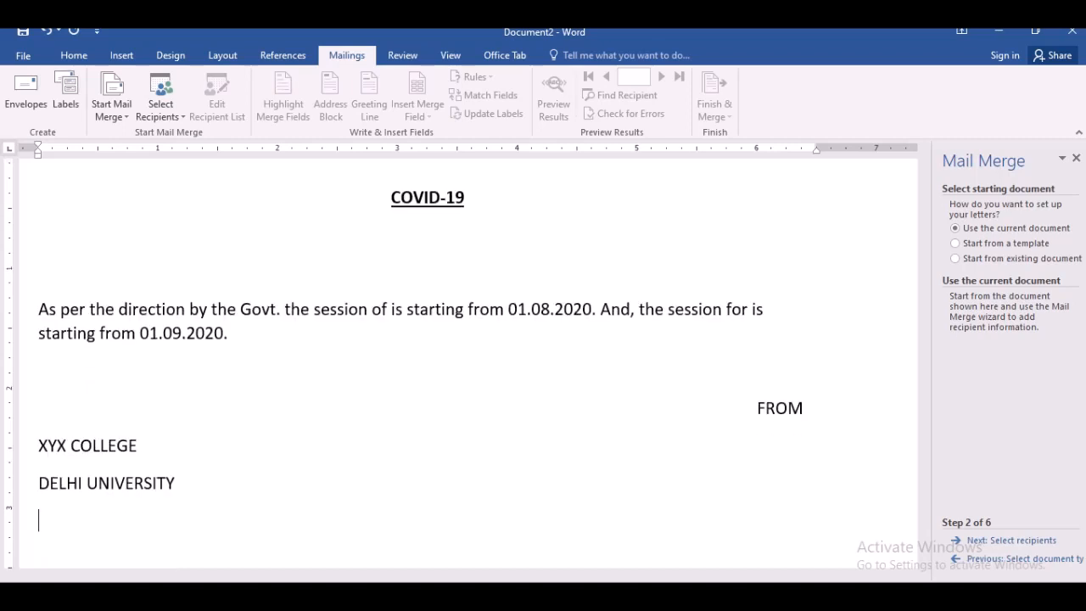
type("DELHI")
- Right-align the three sender address lines
left_click_drag(126, 530, 38, 446)
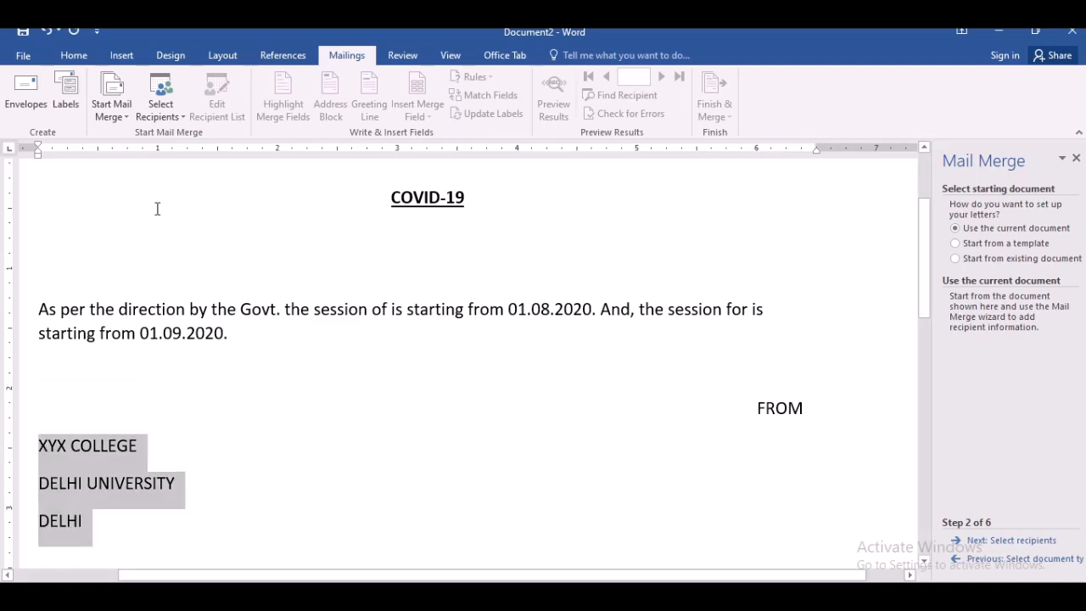
left_click(74, 56)
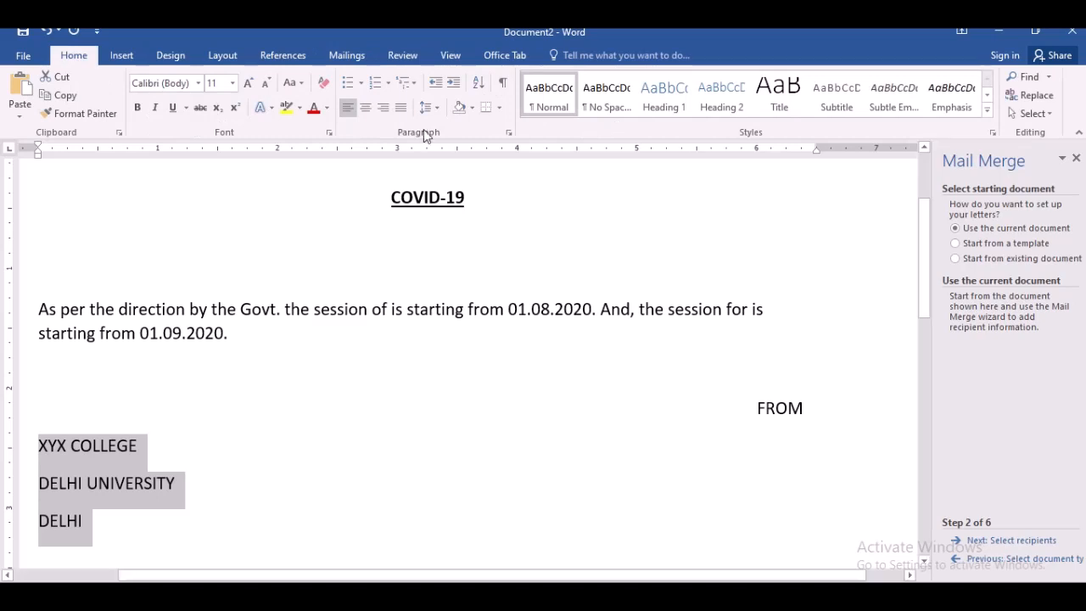
left_click(382, 107)
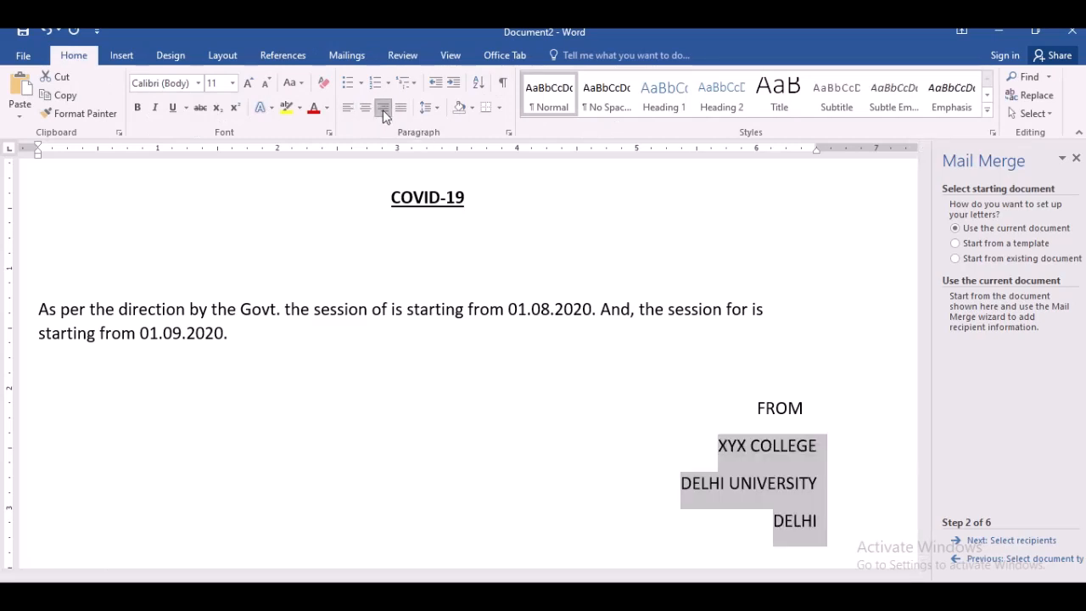
left_click(754, 477)
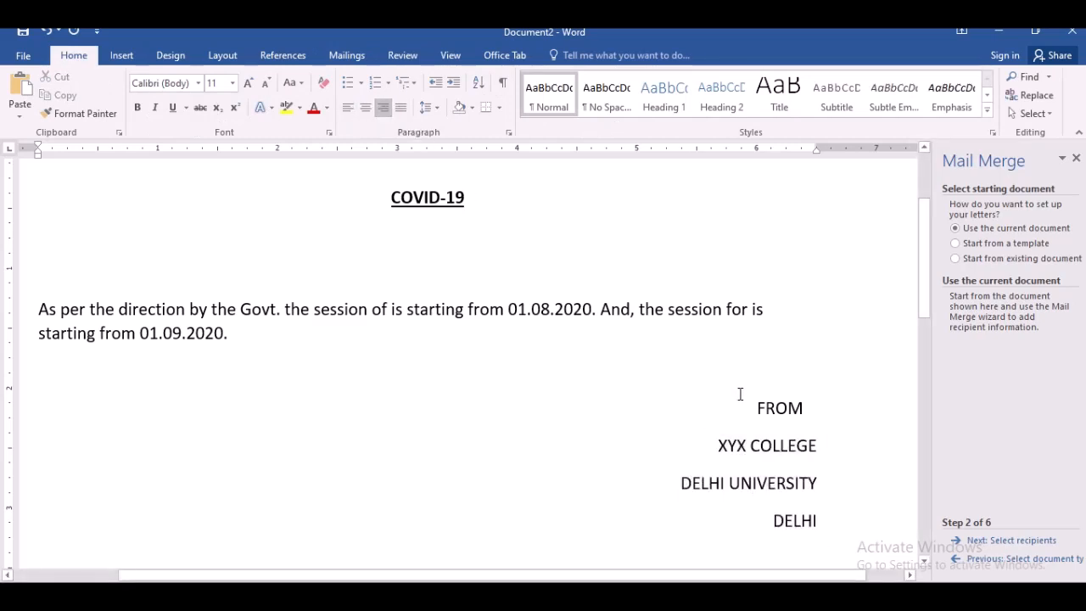
- Set the FROM block's paragraphs to single line spacing with 0 pt spacing after
left_click_drag(744, 395, 798, 500)
right_click(789, 497)
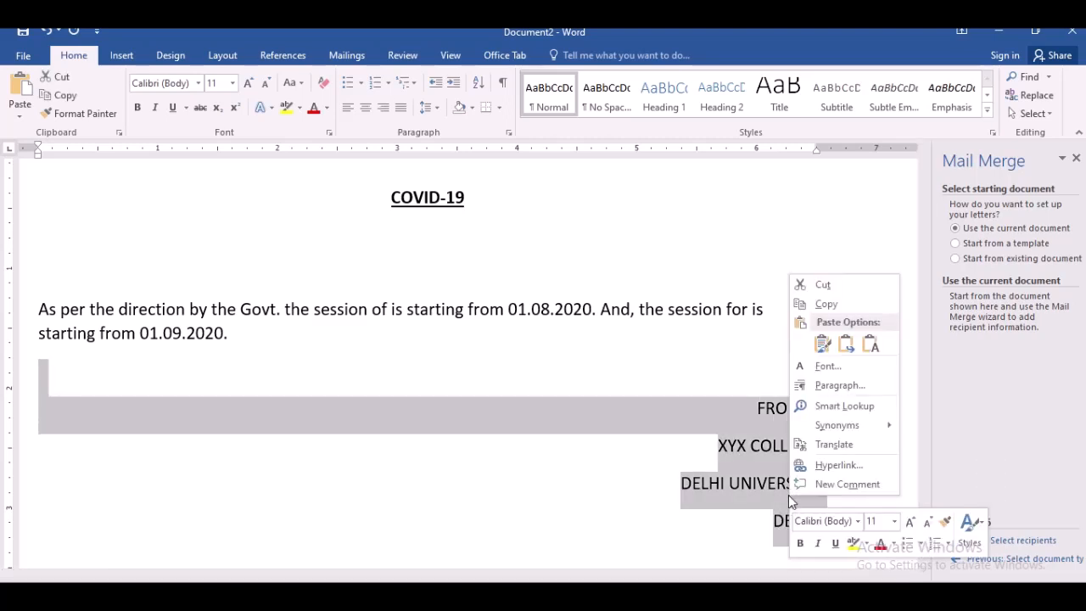
left_click(838, 387)
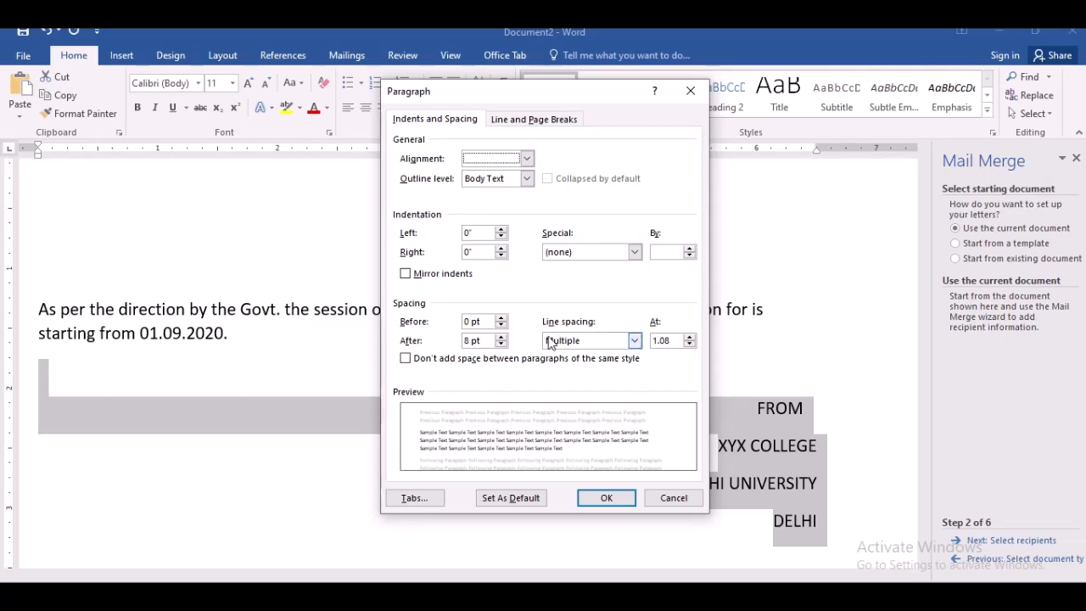
left_click(635, 341)
left_click(620, 360)
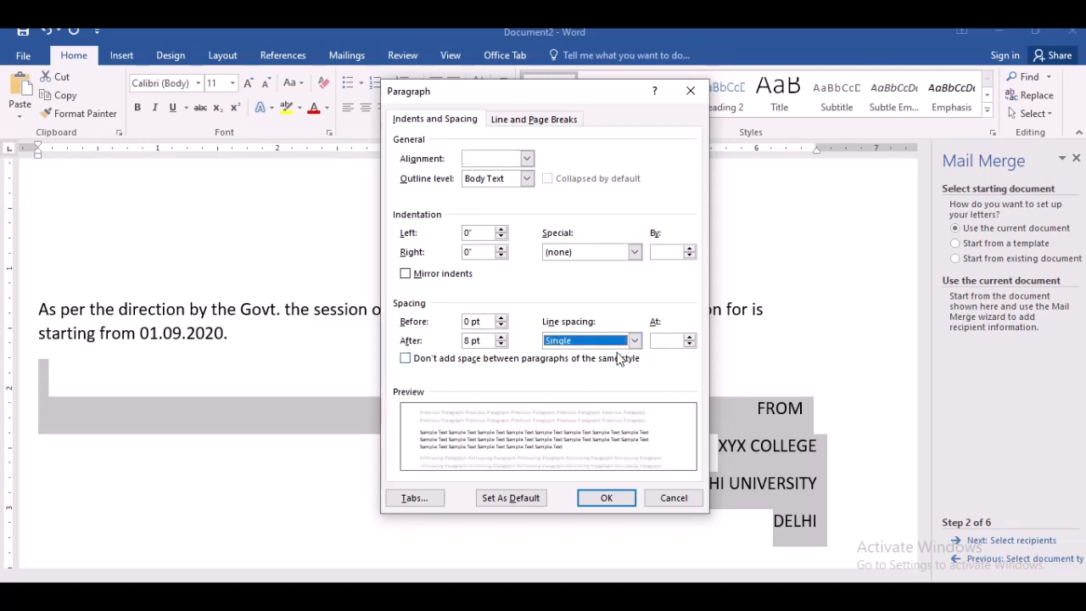
left_click(502, 345)
left_click(502, 344)
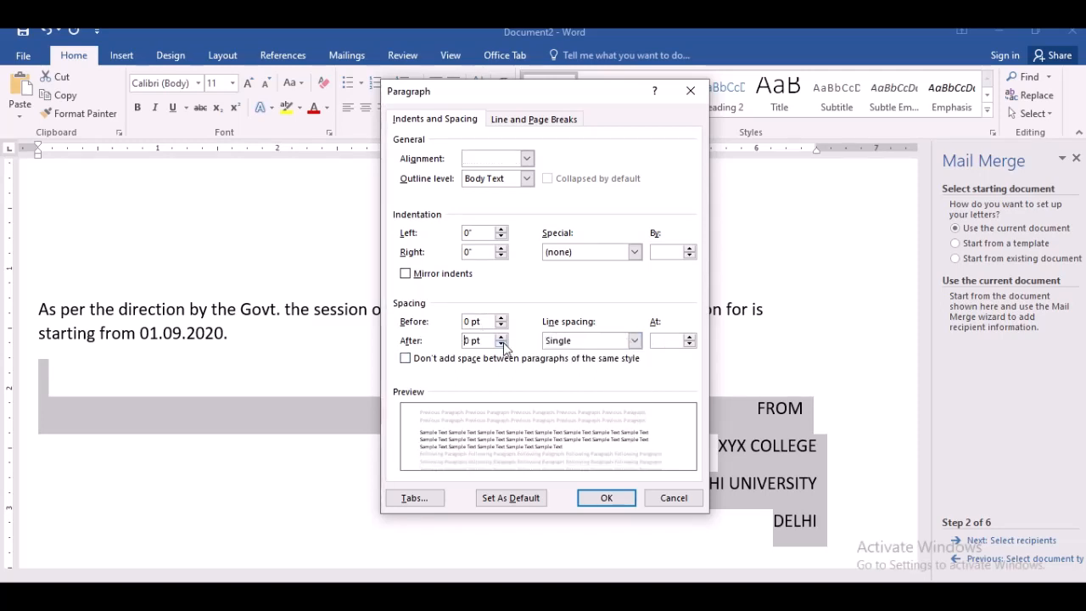
left_click(607, 500)
left_click(754, 470)
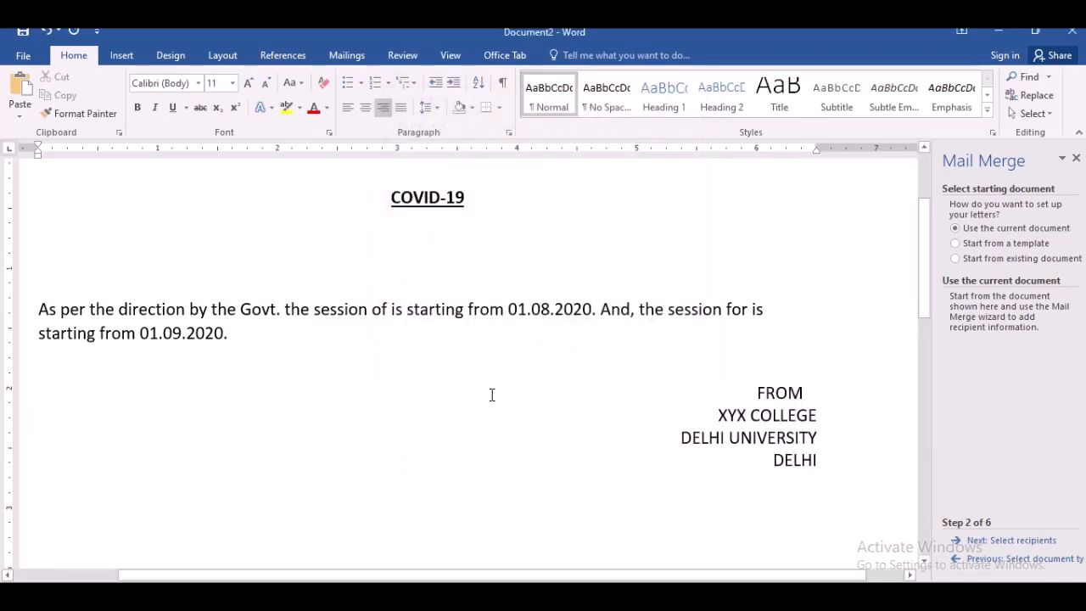
- Add the line "Kindly pass this information to you ward." after a blank line below the paragraph
left_click(295, 334)
key("Return")
key("Return")
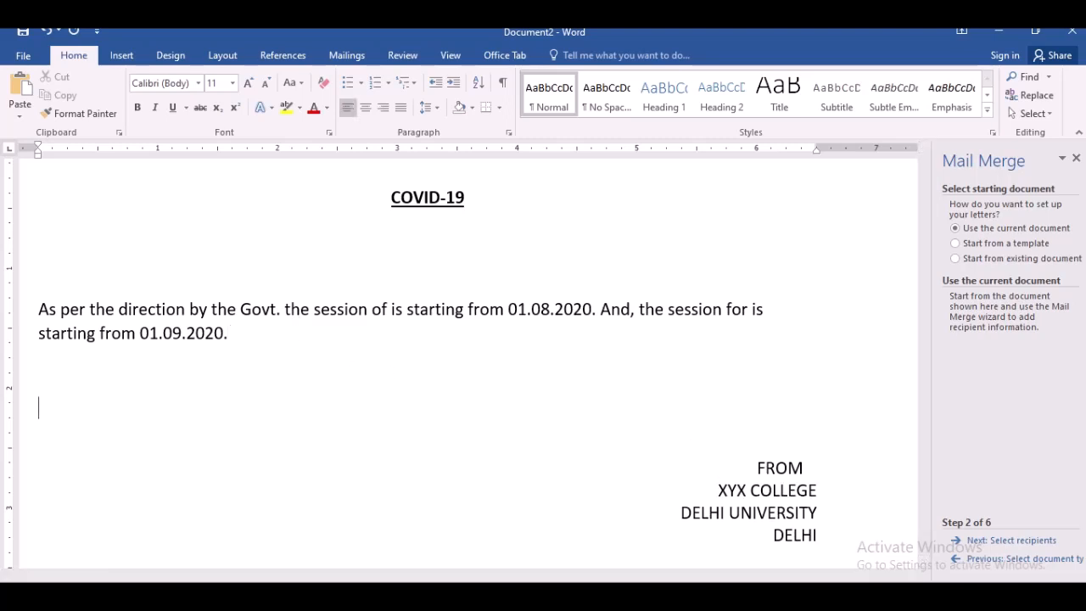
type("Kindly rv")
key("BackSpace")
key("BackSpace")
type("pa")
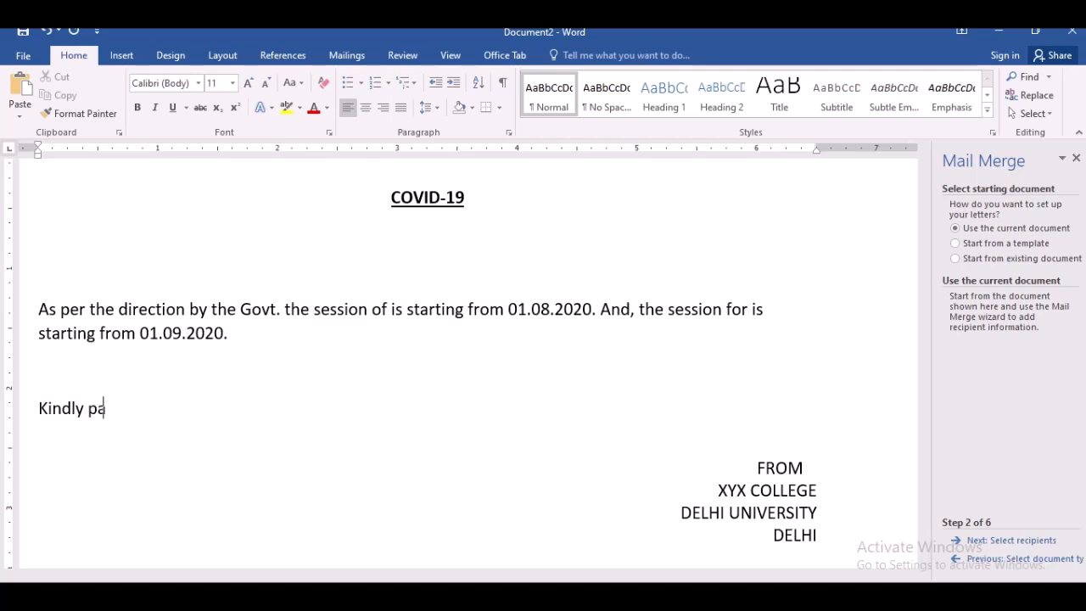
type("ss this information ")
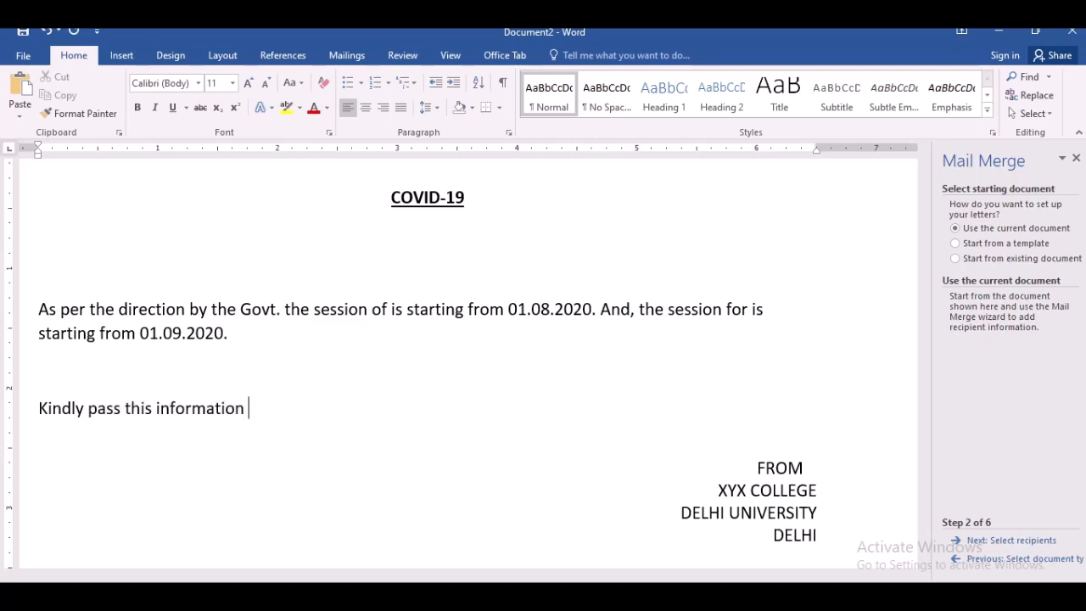
type("to you ward.")
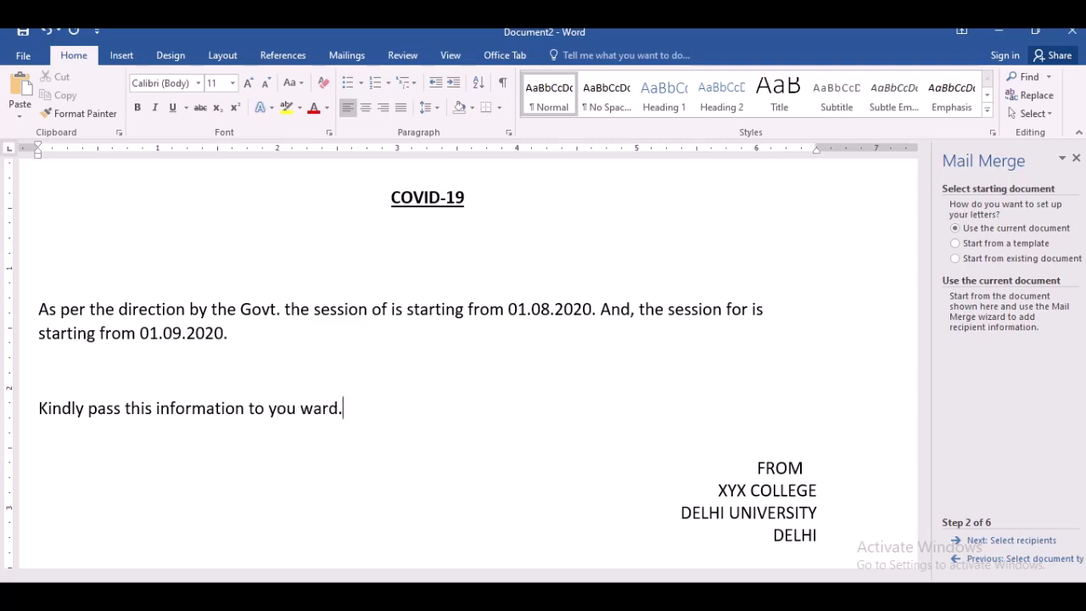
- Add a blank line above the COVID-19 heading and remove the extra empty line between the heading and the paragraph
left_click(371, 196)
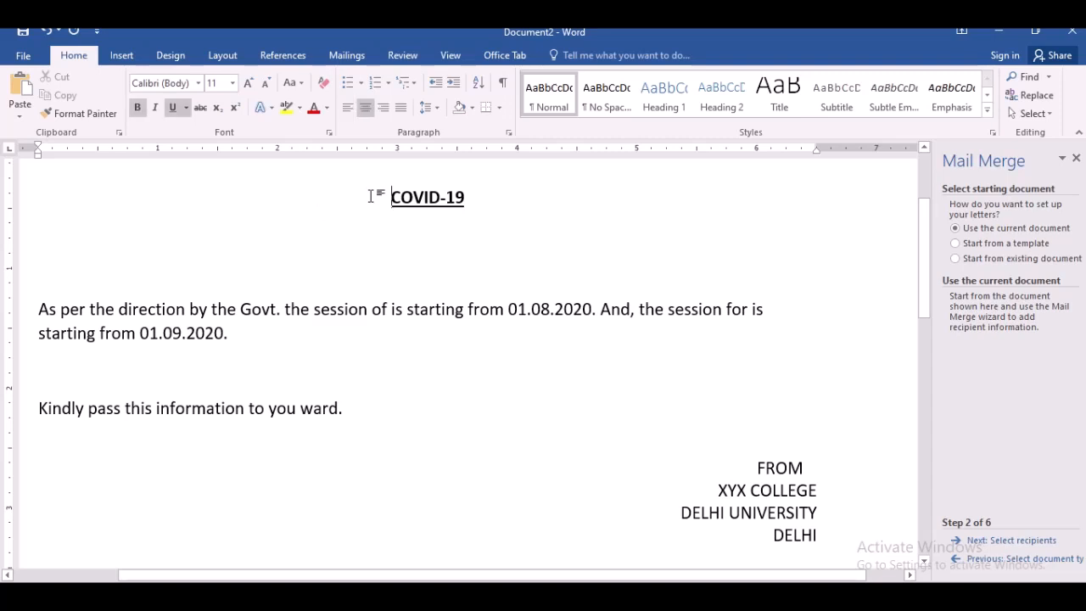
key("Return")
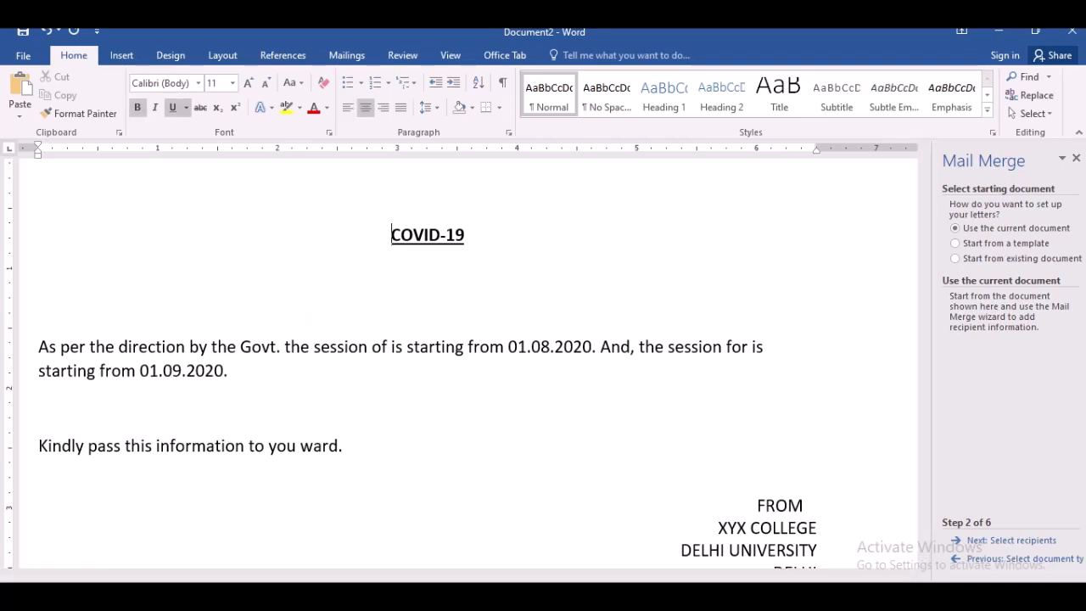
key("Delete")
key("ctrl+z")
key("Down")
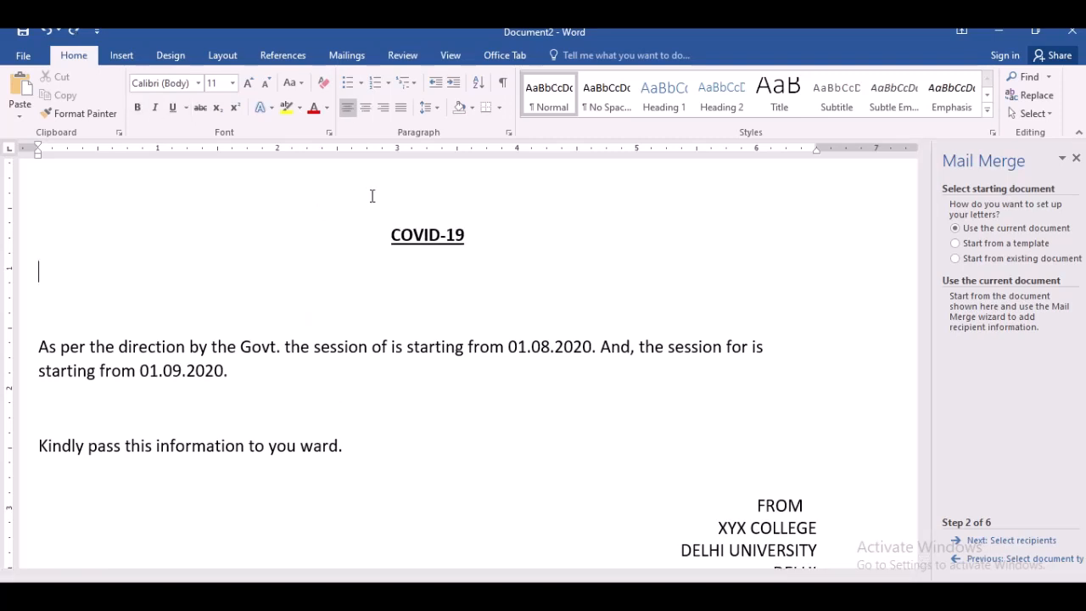
key("Down")
key("Delete")
key("Delete")
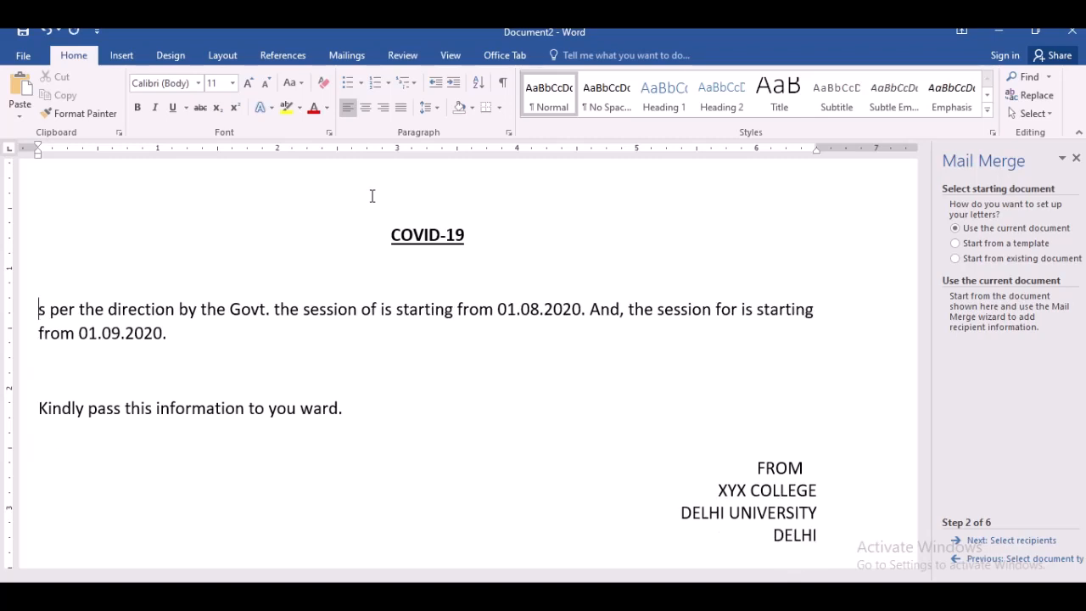
type("A")
left_click(394, 235)
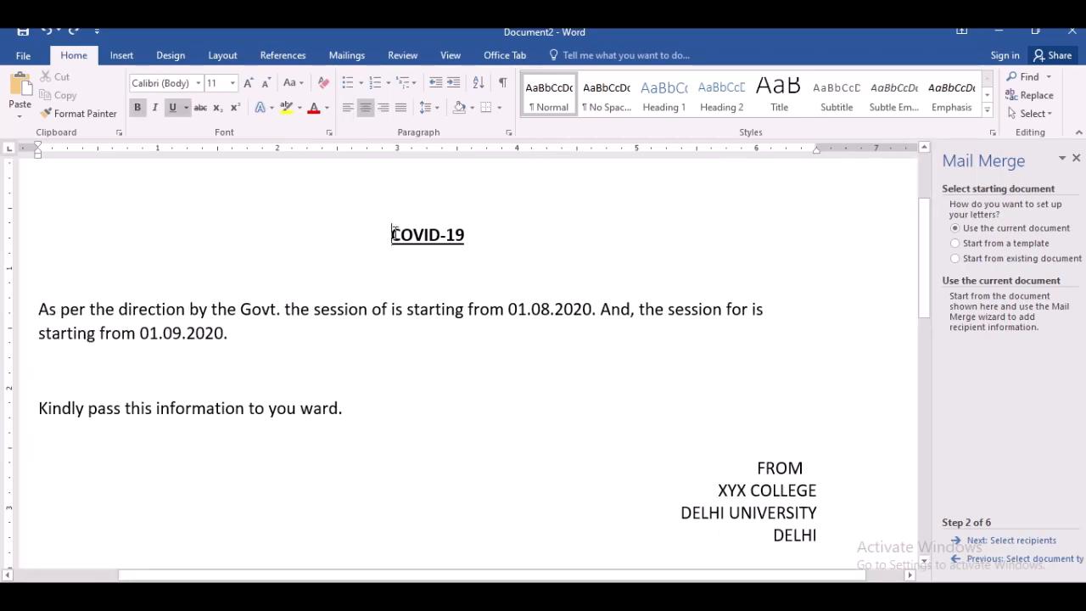
left_click(473, 235)
key("Delete")
key("Delete")
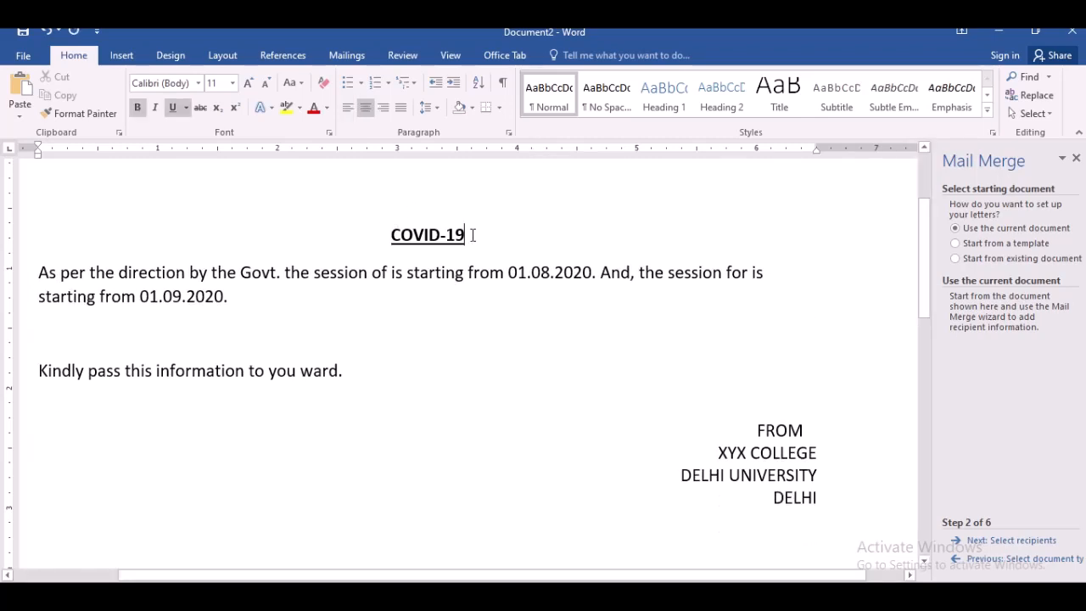
key("ctrl+z")
left_click(389, 238)
left_click(383, 192)
key("Up")
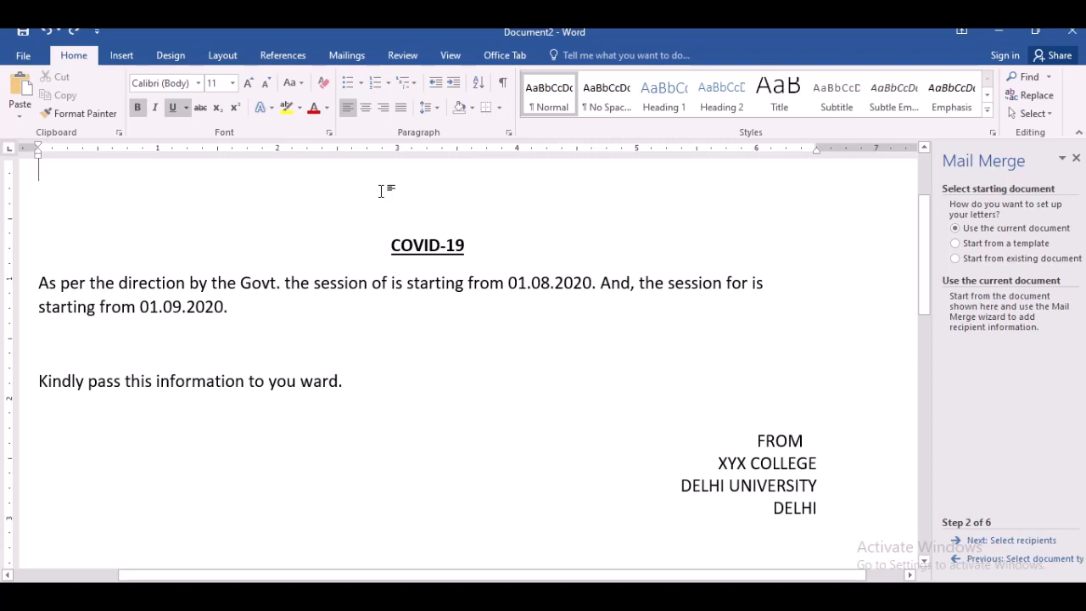
- Type "To," on the new top line as plain, left-aligned text without bold or underline
type("To")
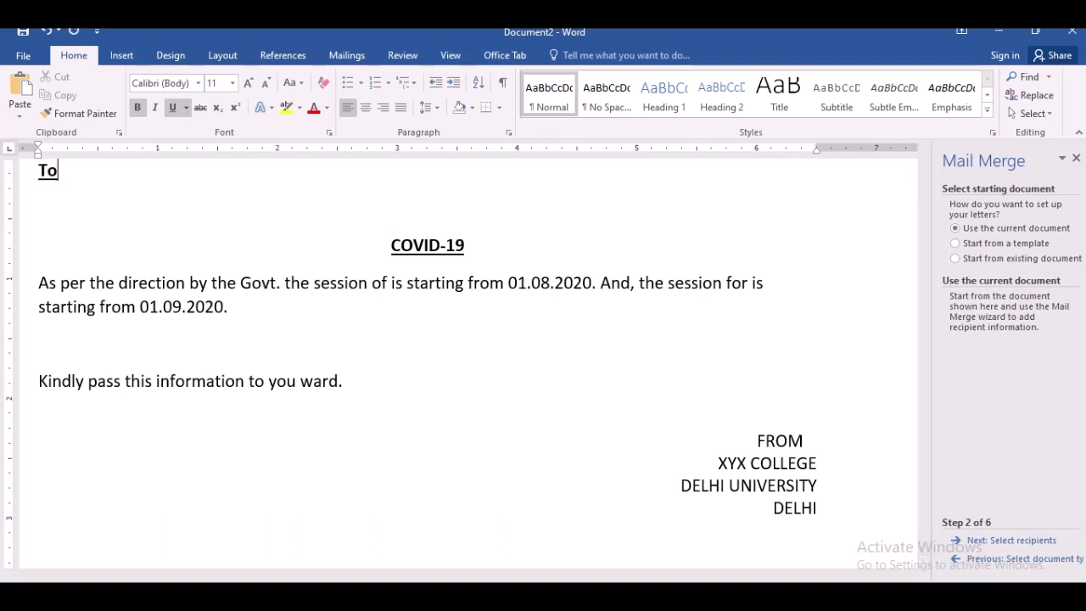
type(",")
key("shift+Left")
key("shift+Left")
key("shift+Left")
key("ctrl+b")
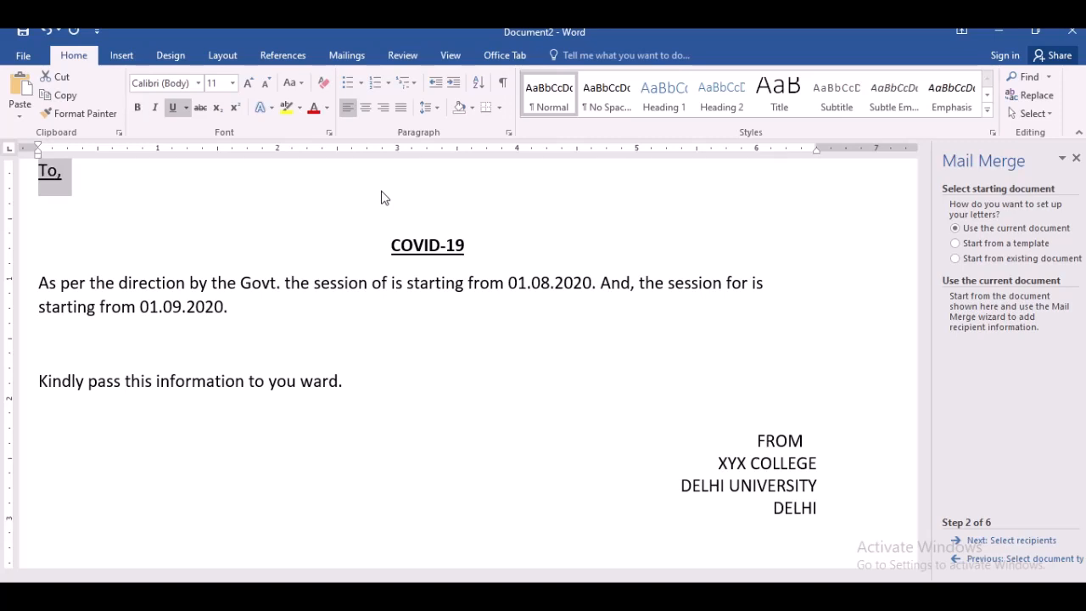
key("ctrl+e")
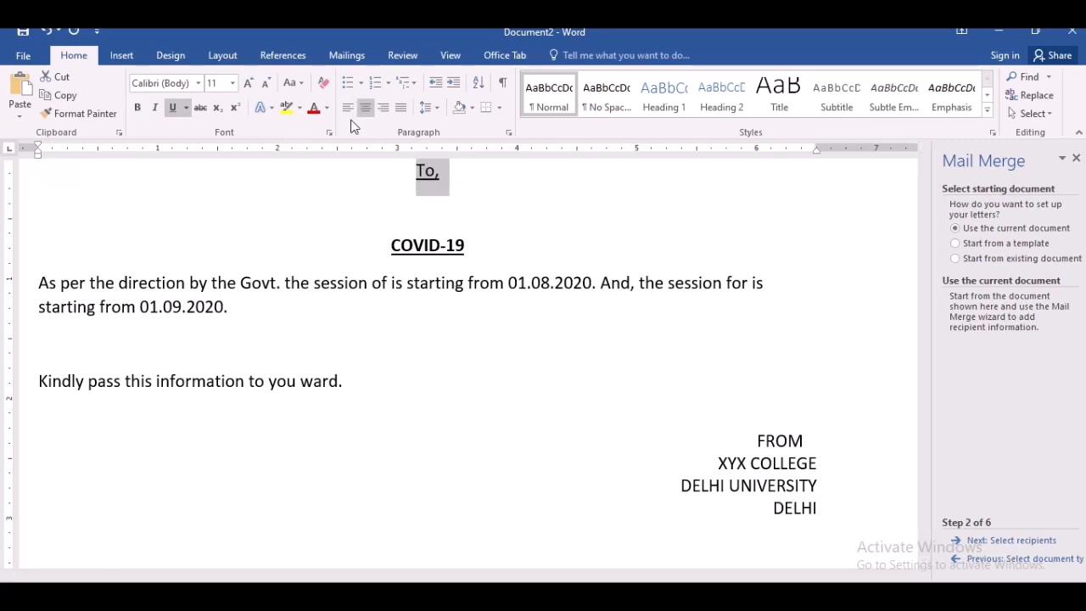
key("ctrl+u")
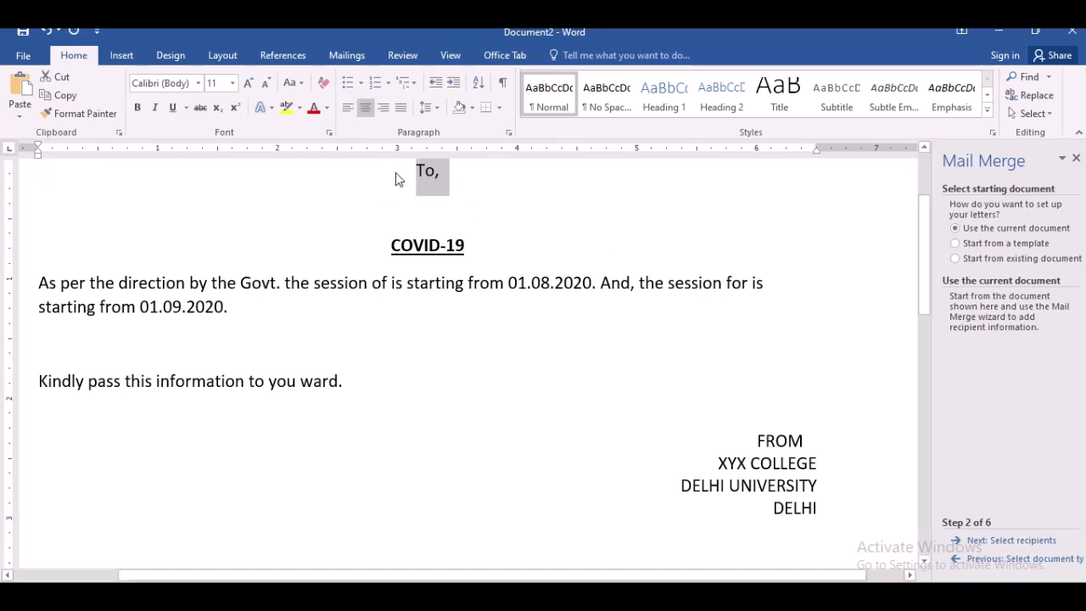
left_click(400, 176)
key("ctrl+l")
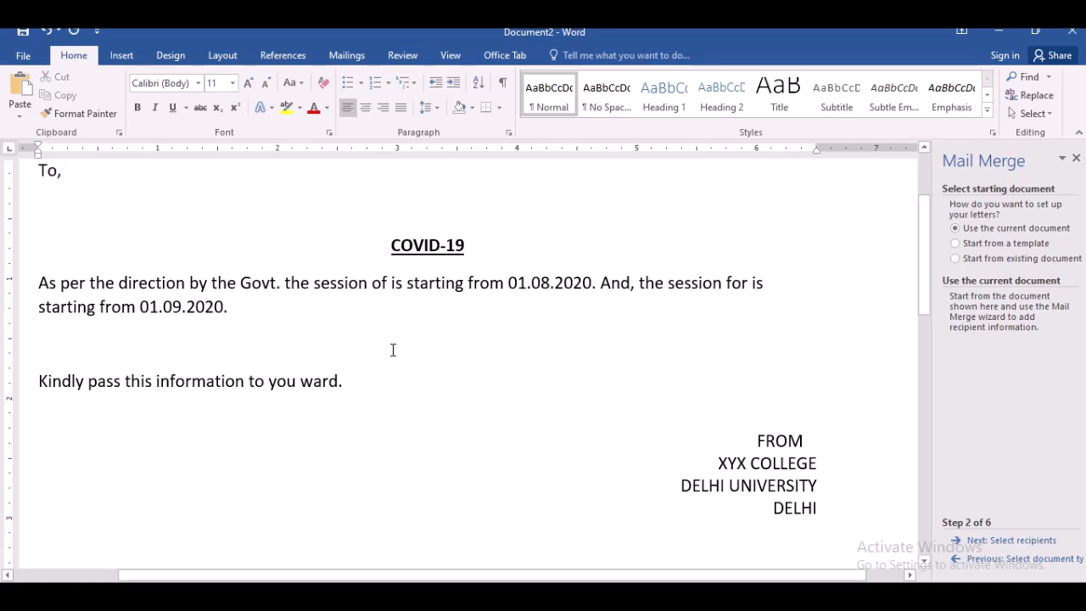
- Prefix the heading with "SUB: ADMISSION DURING" before COVID-19
left_click(392, 246)
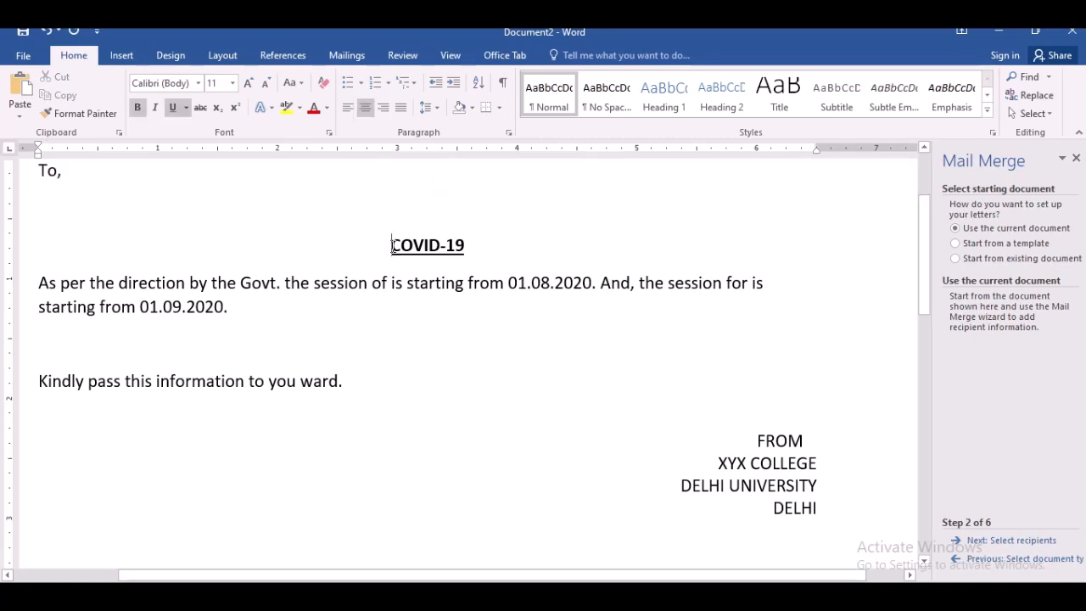
type("SUB")
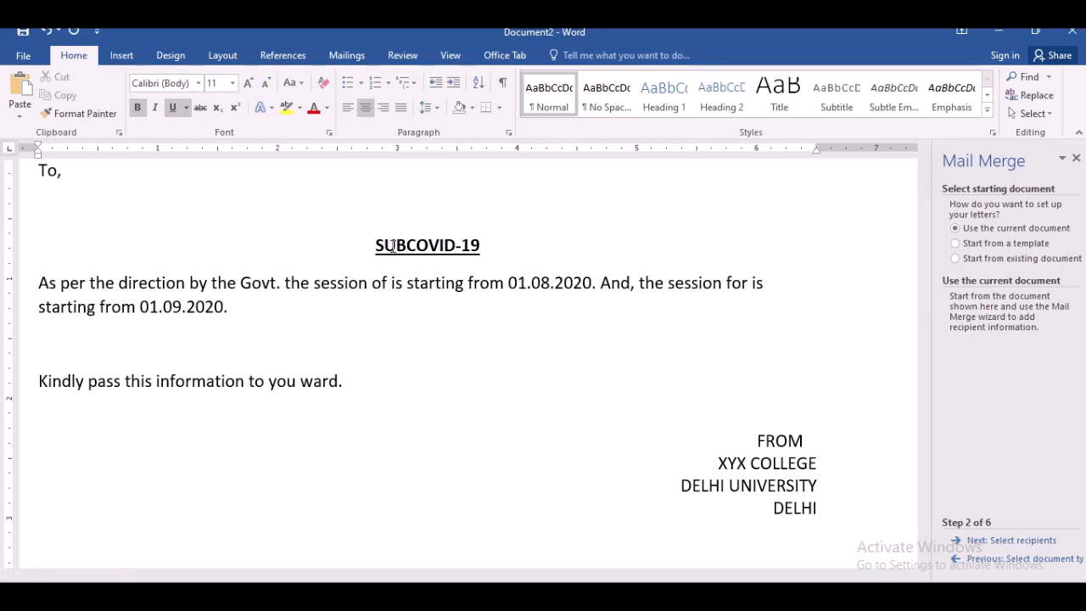
type(": ")
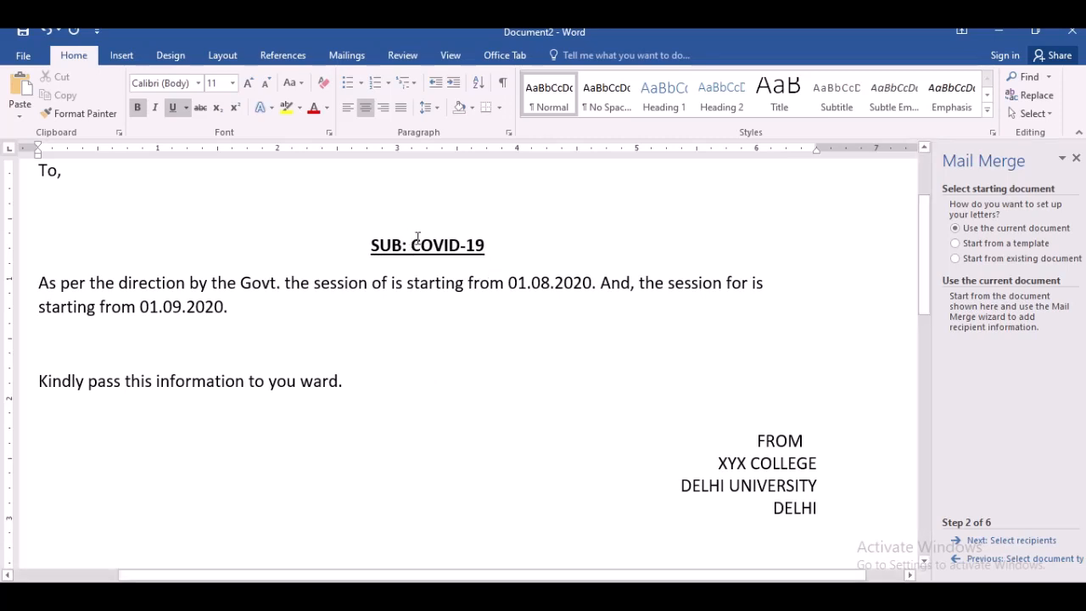
type("ADMISS")
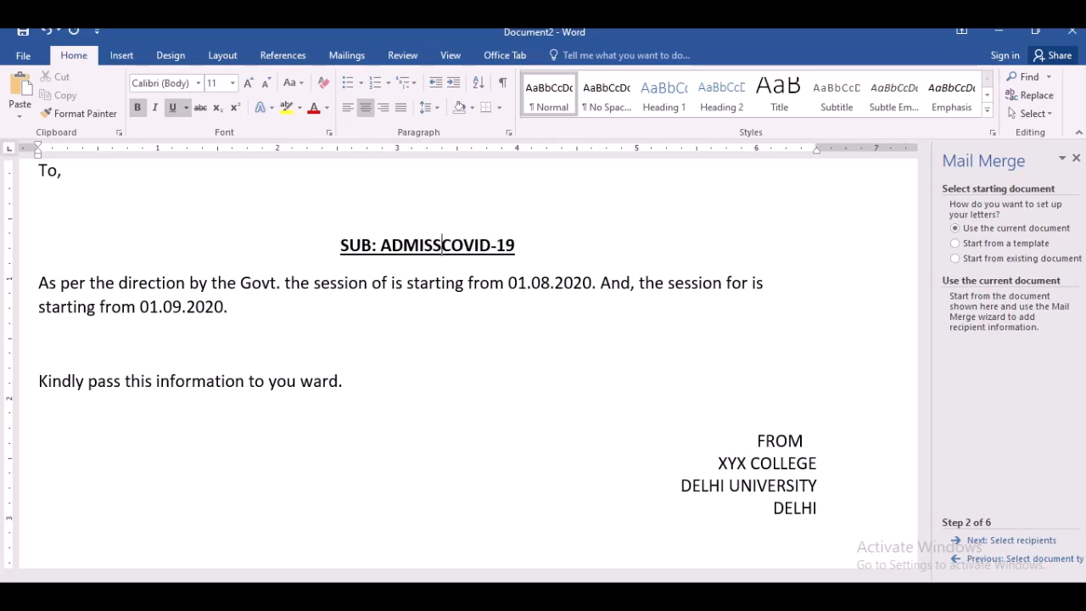
type("ION DURI")
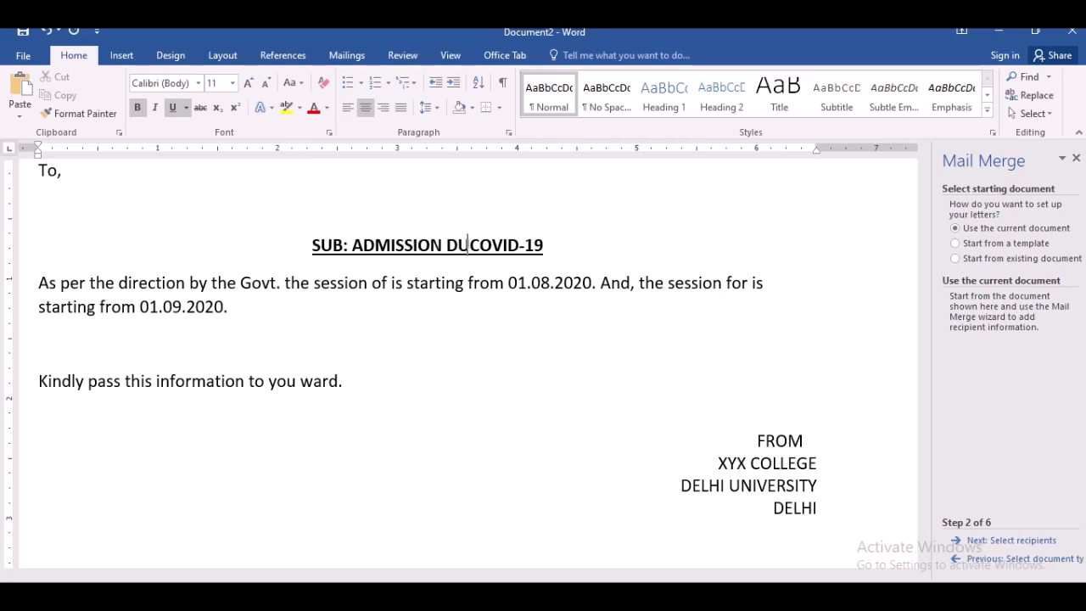
type("NG")
key("Right")
key("Right")
key("Right")
key("Right")
key("Right")
key("Right")
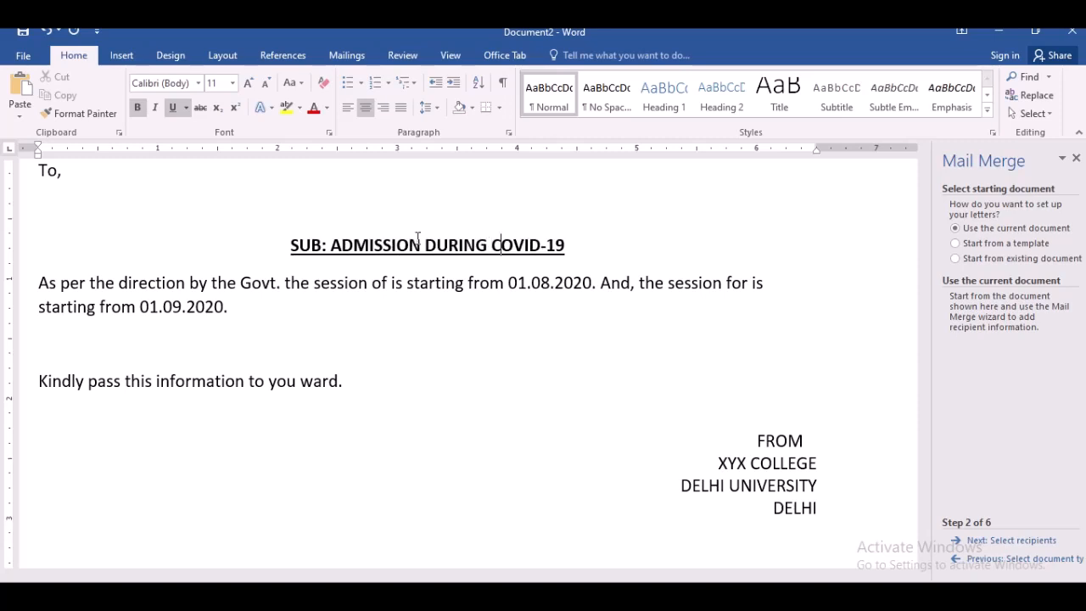
key("Right")
key("Left")
key("Left")
key("Left")
key("Left")
key("Left")
key("Left")
key("Left")
key("Left")
key("Left")
key("Left")
key("Right")
key("Right")
key("Right")
key("Right")
key("Right")
key("Right")
key("Right")
key("Right")
key("Right")
key("Right")
- Append "OF SESSION 2020-2021" to the subject heading and left-align it
type("ODF")
key("BackSpace")
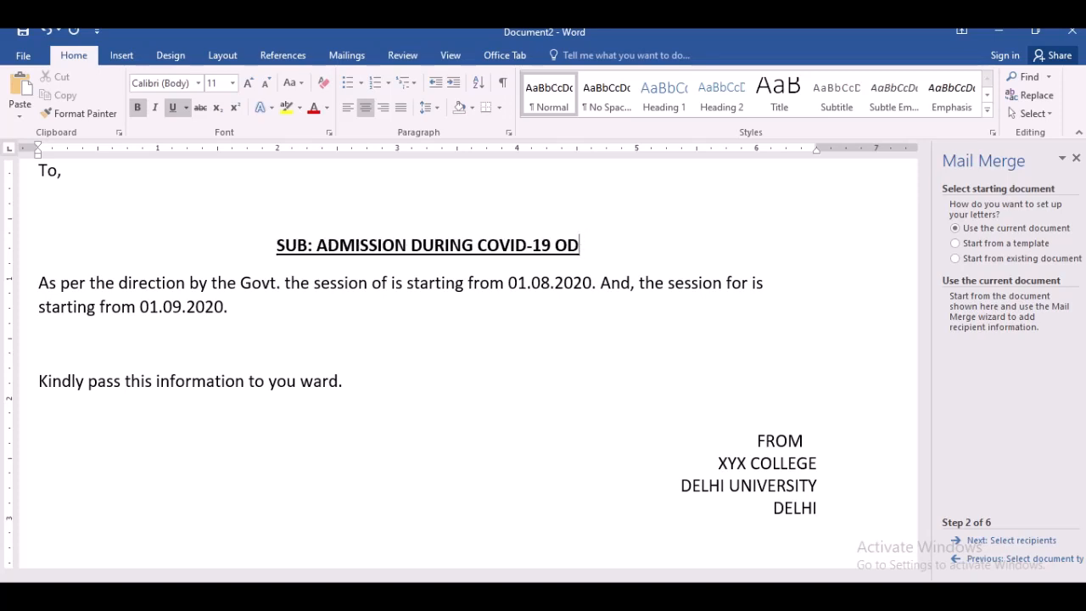
key("BackSpace")
type("F SESSION ")
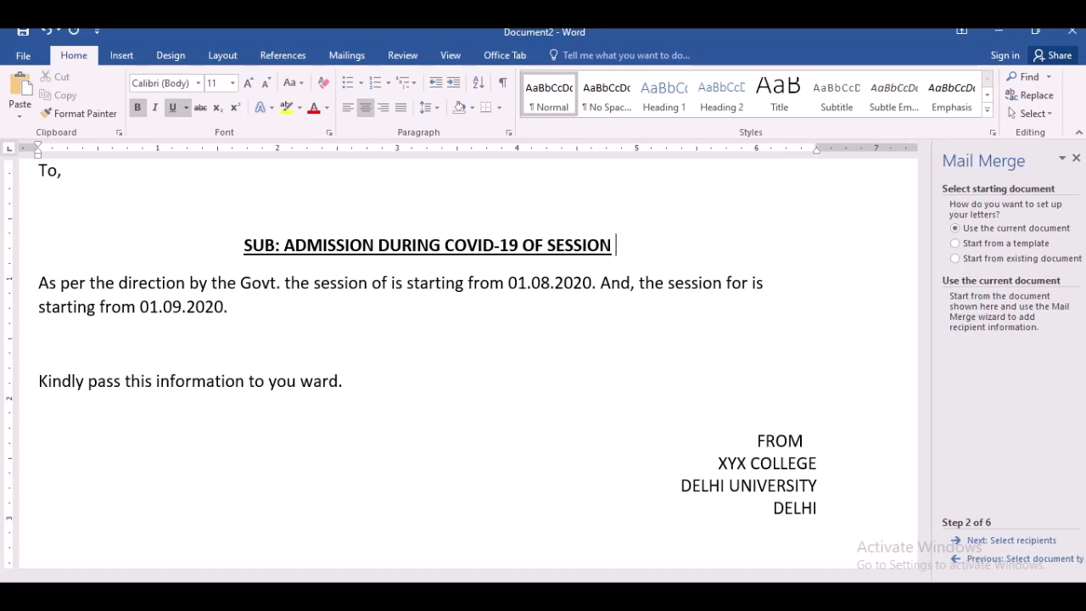
type("20")
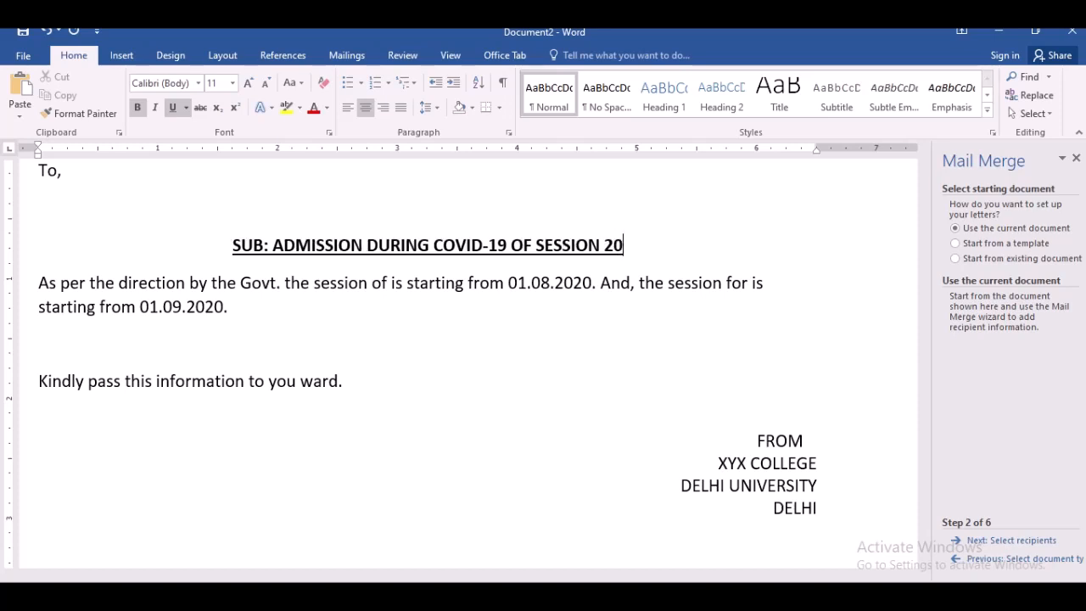
type("20-201")
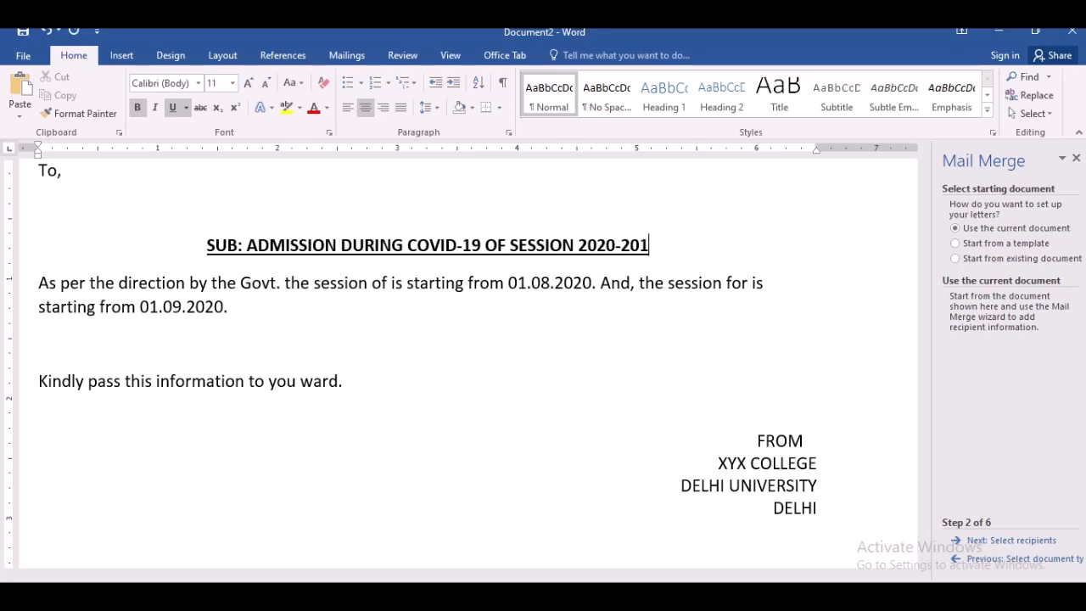
key("BackSpace")
type("21")
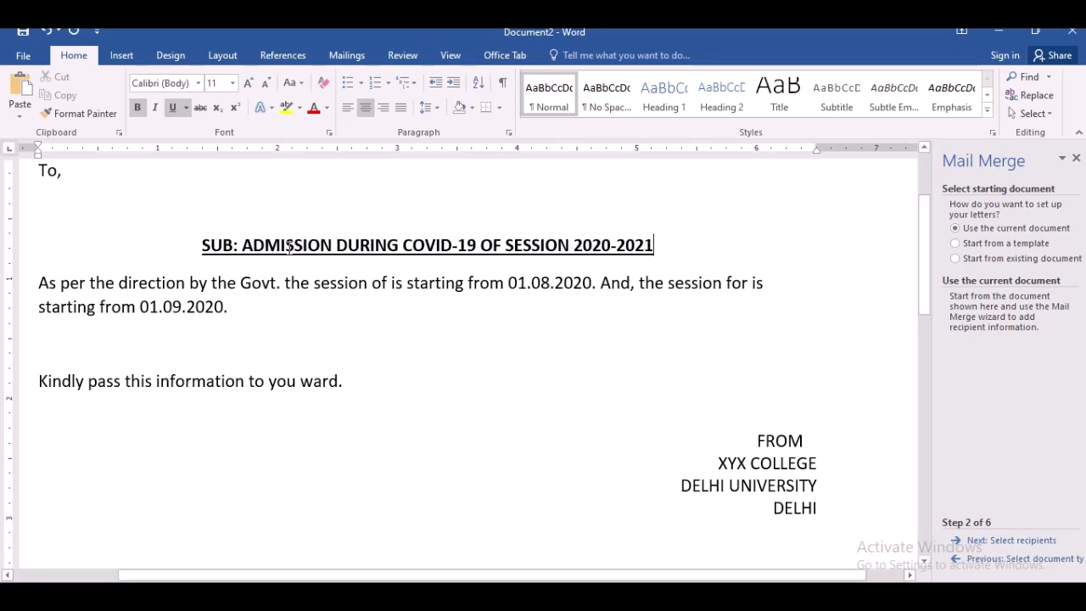
key("Home")
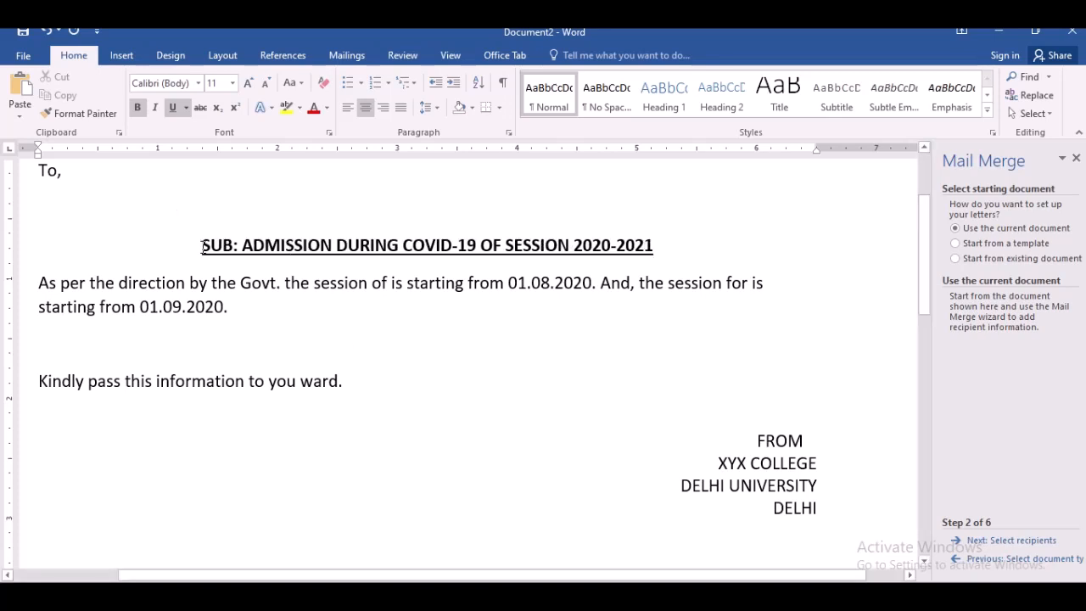
left_click(348, 107)
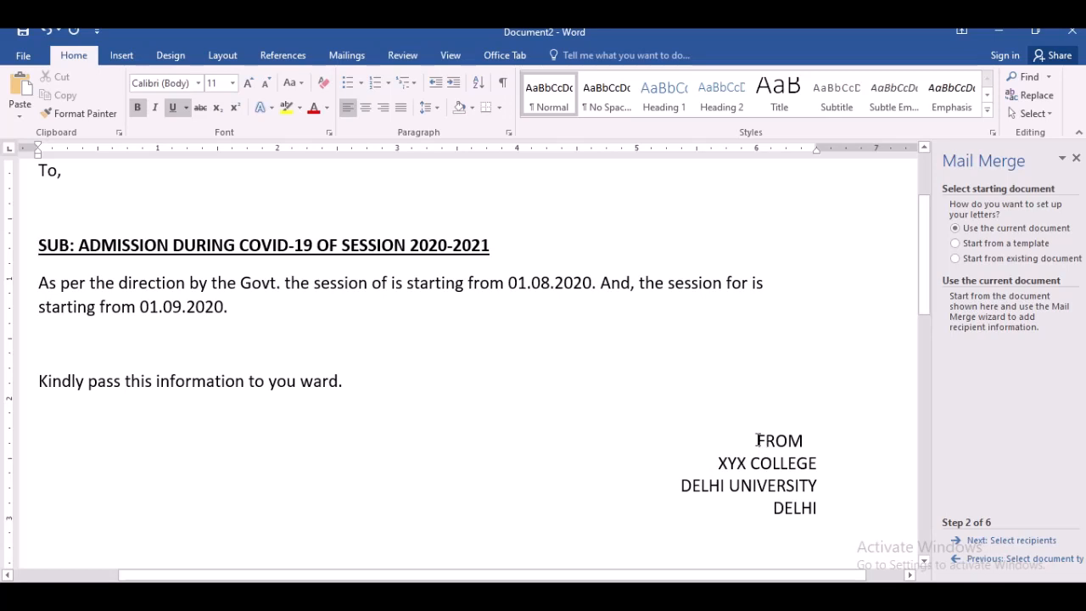
- Left-align the FROM sender block, removing the leading spaces before FROM
left_click_drag(755, 440, 795, 517)
left_click(348, 107)
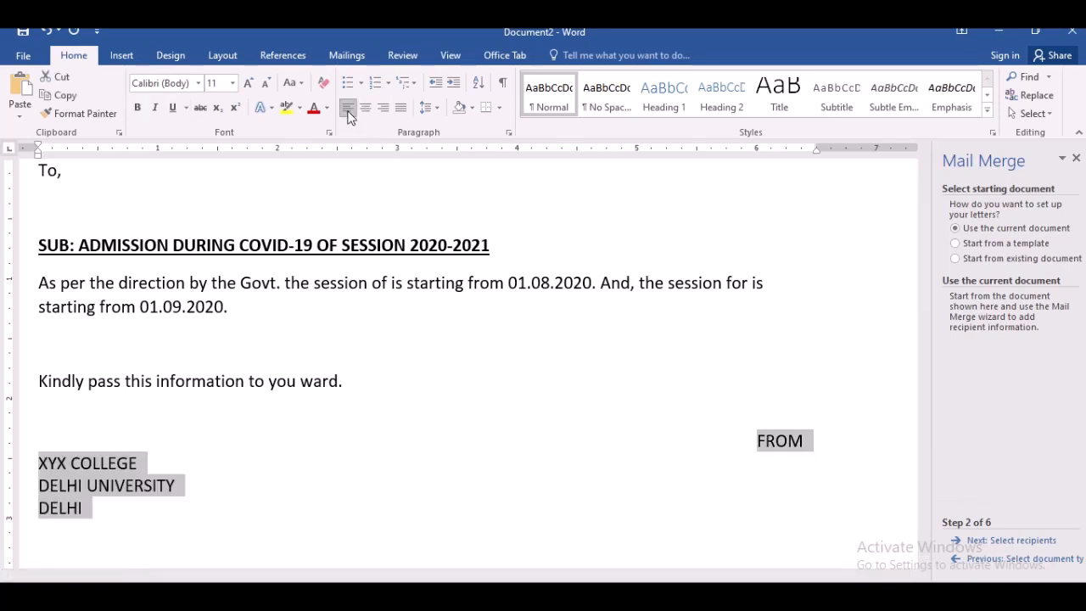
left_click(757, 441)
key("BackSpace")
key("BackSpace")
key("BackSpace")
key("BackSpace")
key("BackSpace")
key("BackSpace")
key("BackSpace")
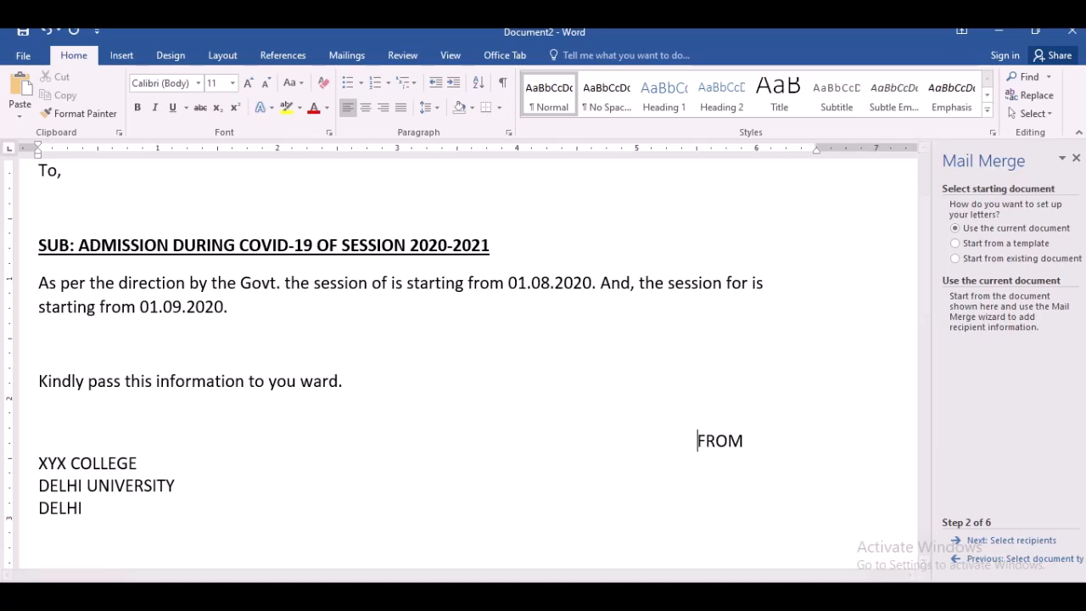
key("BackSpace")
key("BackSpace")
key("BackSpace")
key("BackSpace")
key("BackSpace")
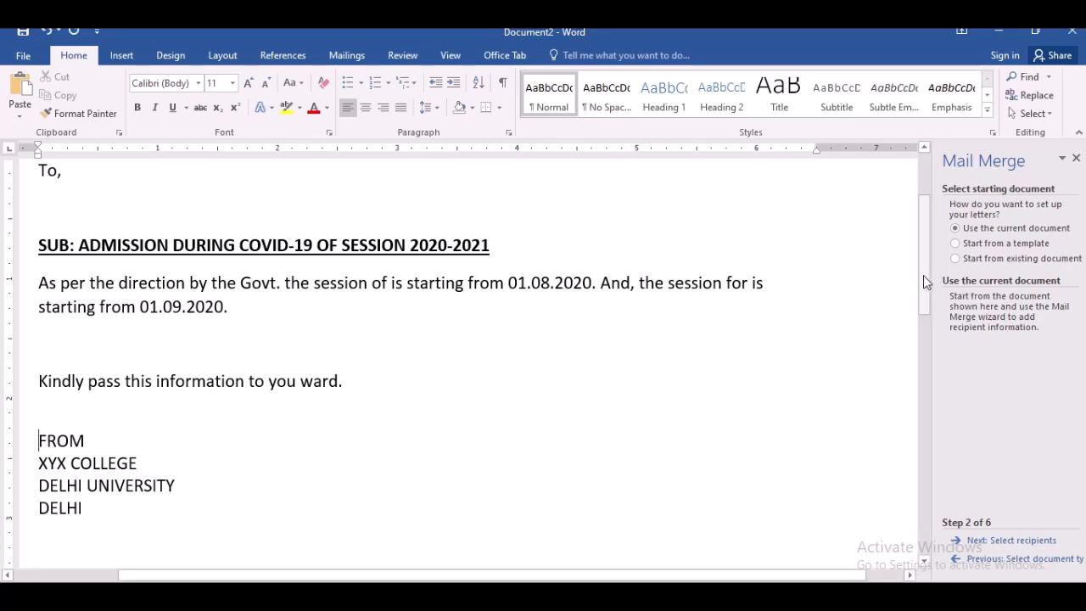
- Add "DATE" at the right end of the "To," line using tabs
left_click_drag(924, 275, 925, 248)
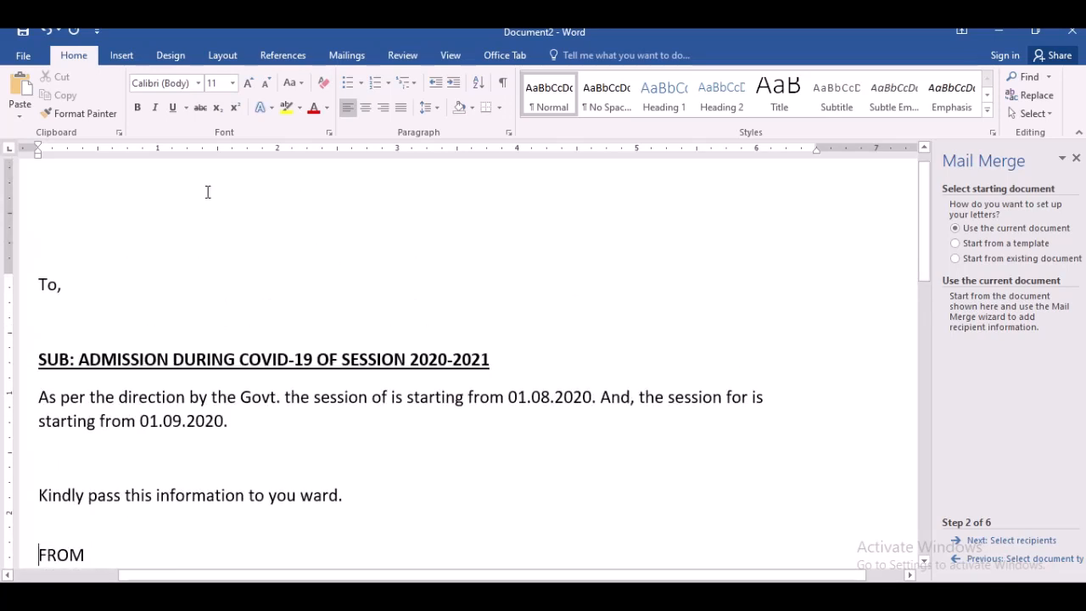
left_click(200, 223)
key("Tab")
key("Tab")
key("Tab")
key("Tab")
key("Tab")
key("Tab")
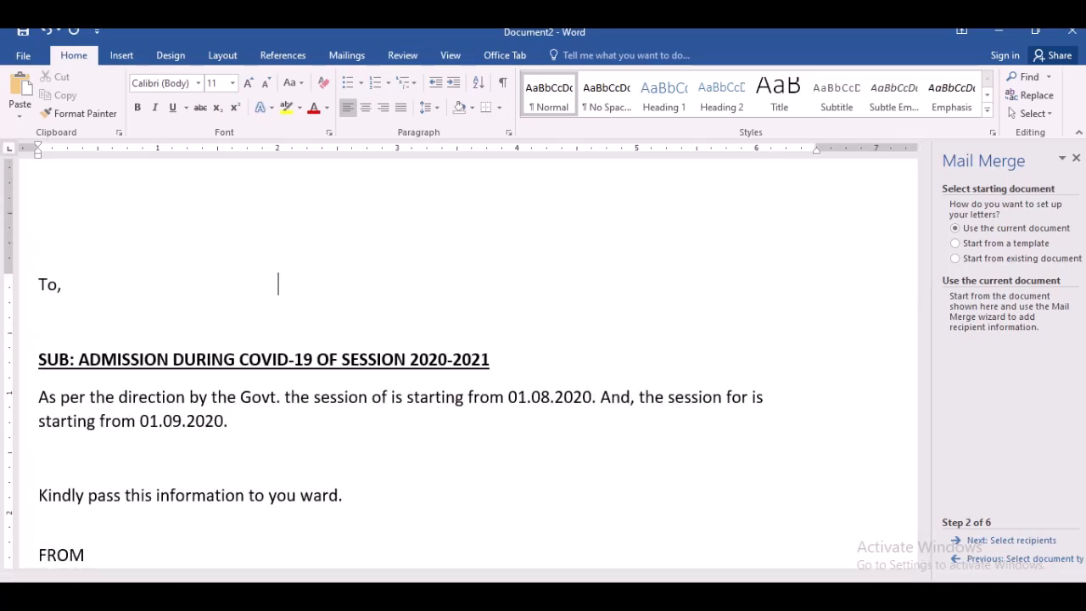
key("Tab")
key("Tab")
key("Tab")
key("Tab")
key("Tab")
key("Tab")
key("Tab")
type("DATE")
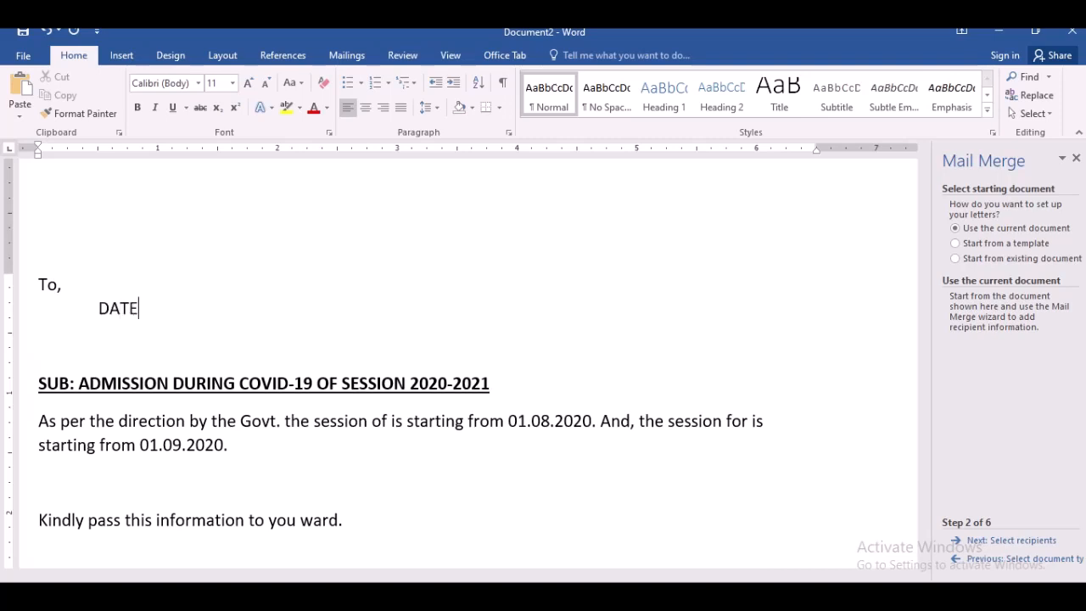
left_click(98, 310)
key("BackSpace")
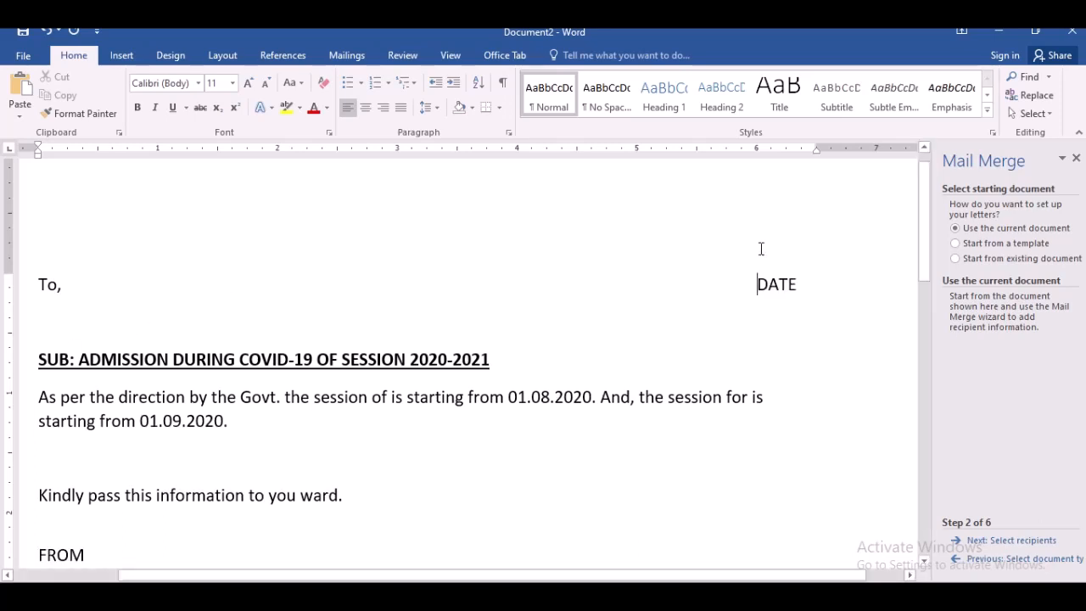
- Add a colon after DATE to make it "DATE:"
left_click(803, 284)
key("BackSpace")
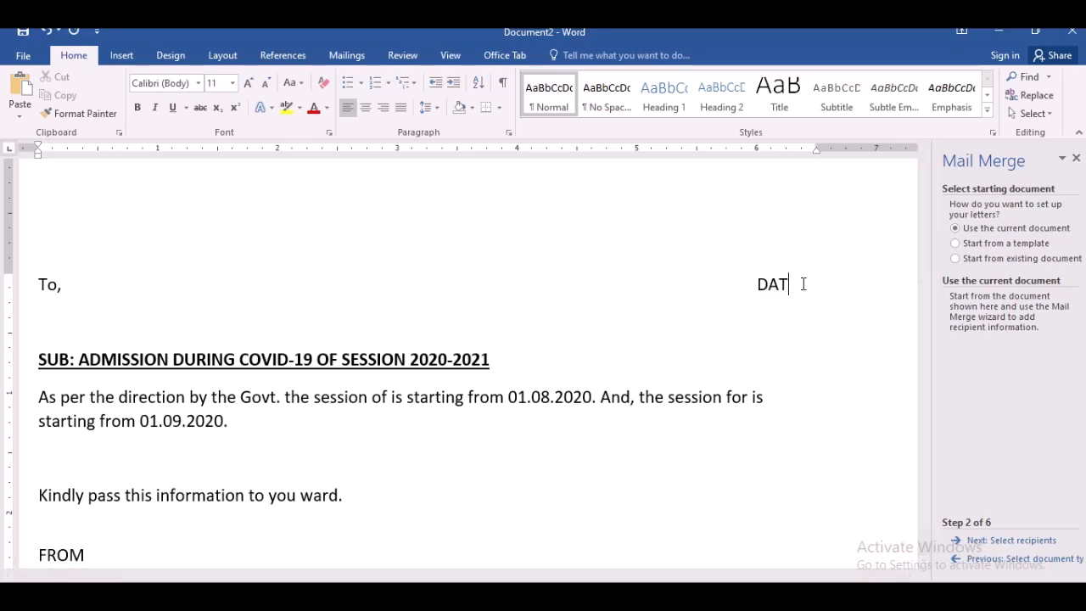
type(":")
key("BackSpace")
type("E:")
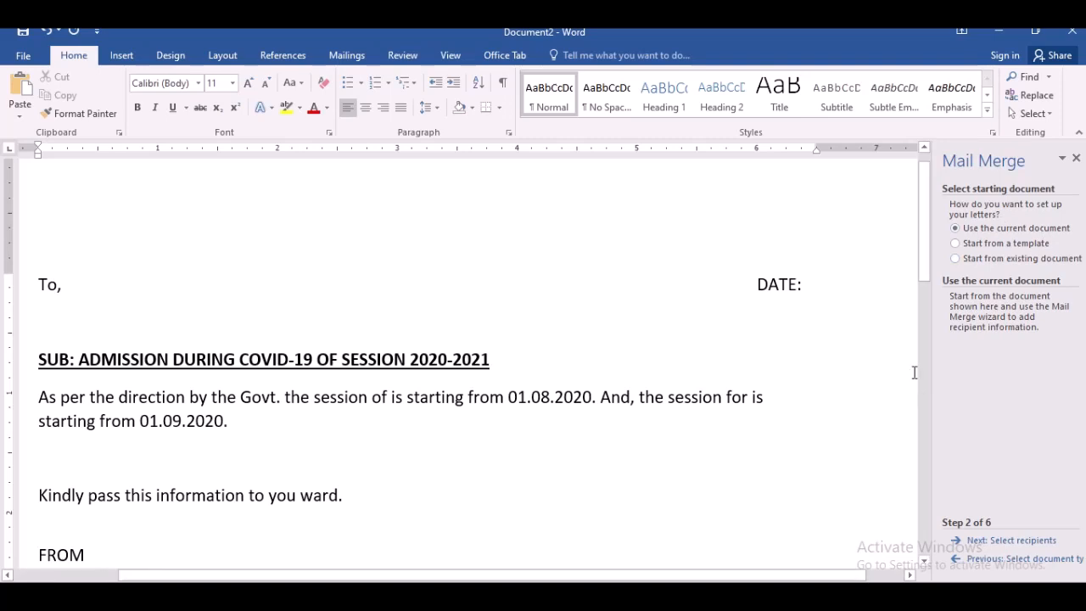
scroll(923, 272, "down", 1)
mouse_move(927, 303)
left_mouse_down()
mouse_move(924, 358)
mouse_move(915, 293)
left_mouse_up()
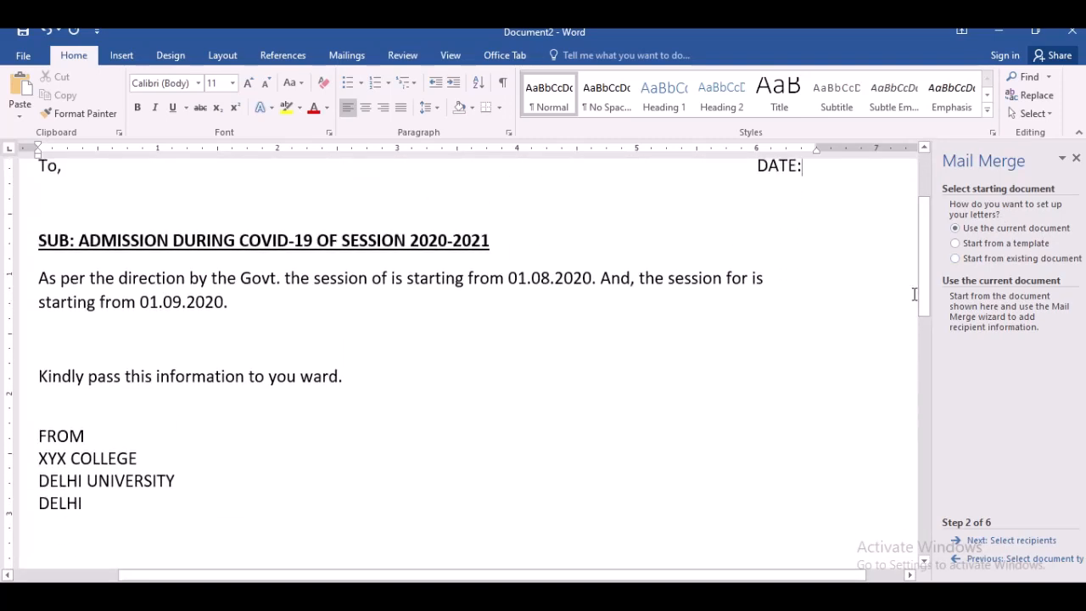
- Save the letter to Local Disk (E:) under the file name "MAIL MERGE MAIN LETTER"
left_click(21, 56)
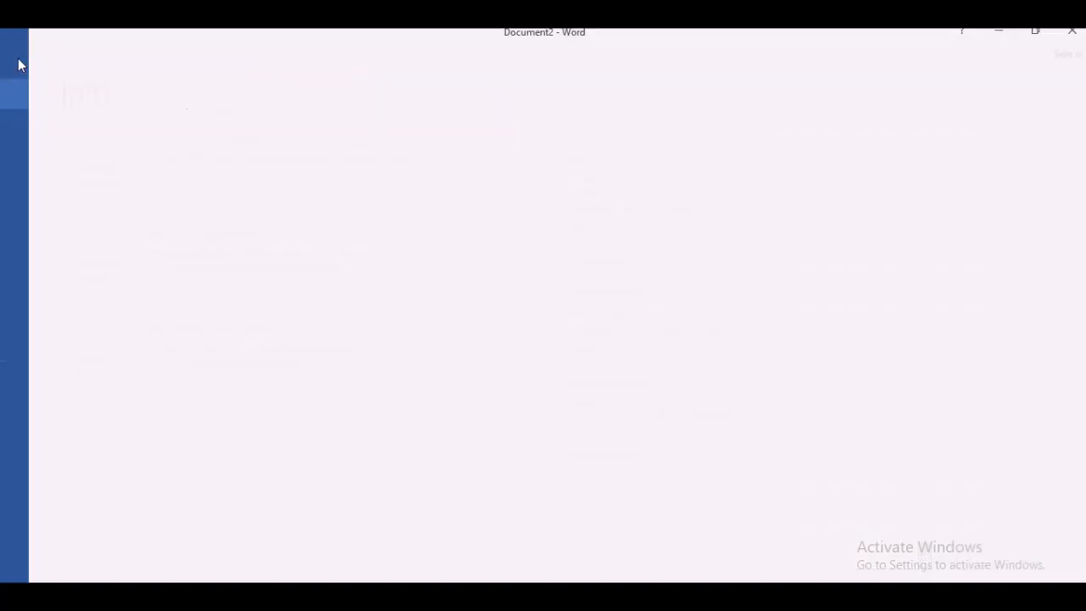
left_click(46, 215)
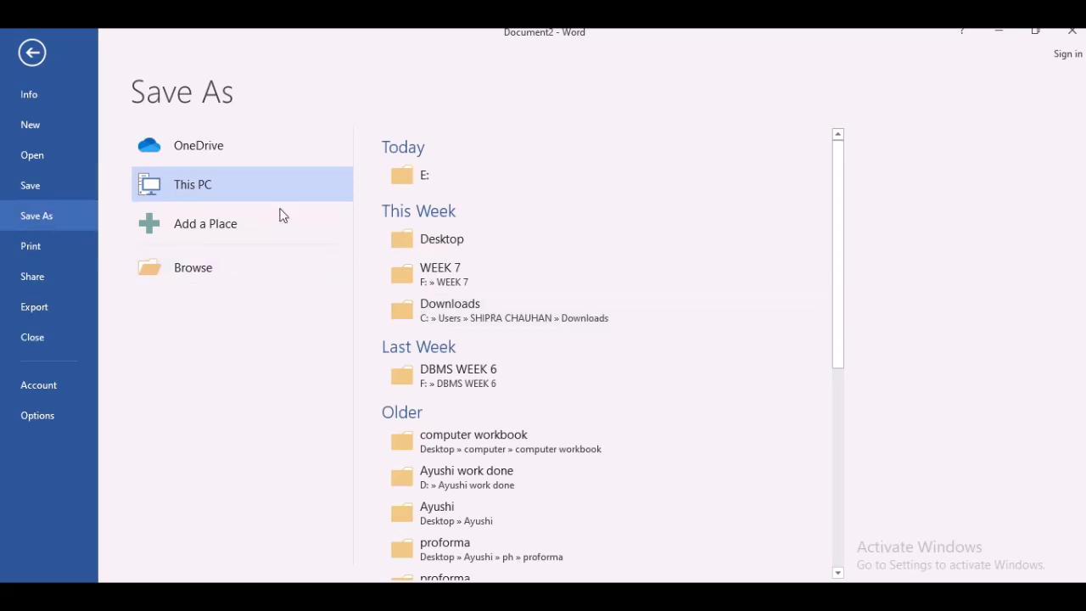
left_click(417, 181)
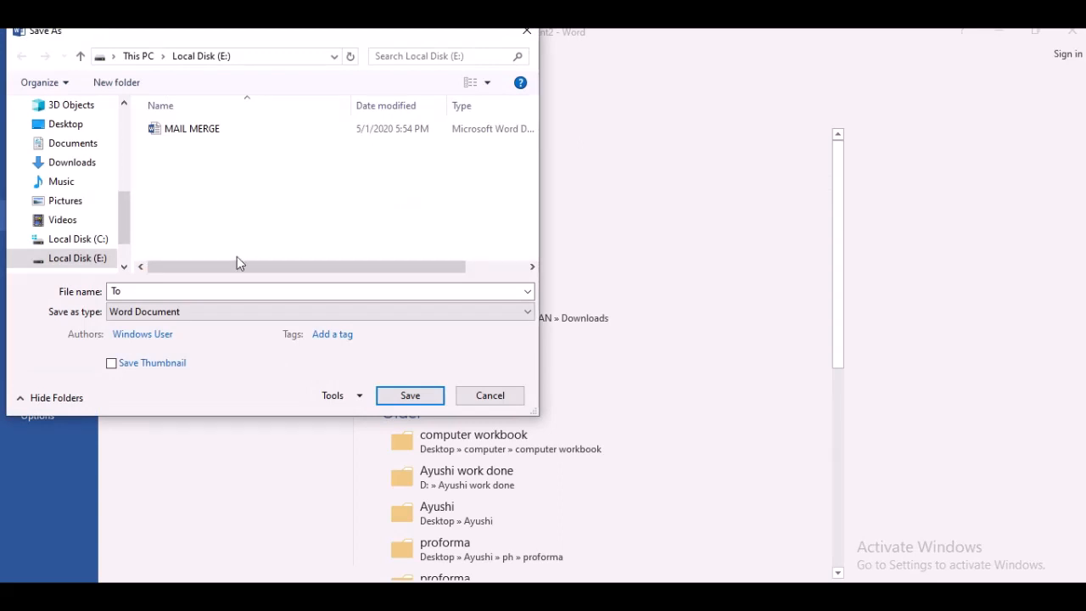
left_click(206, 134)
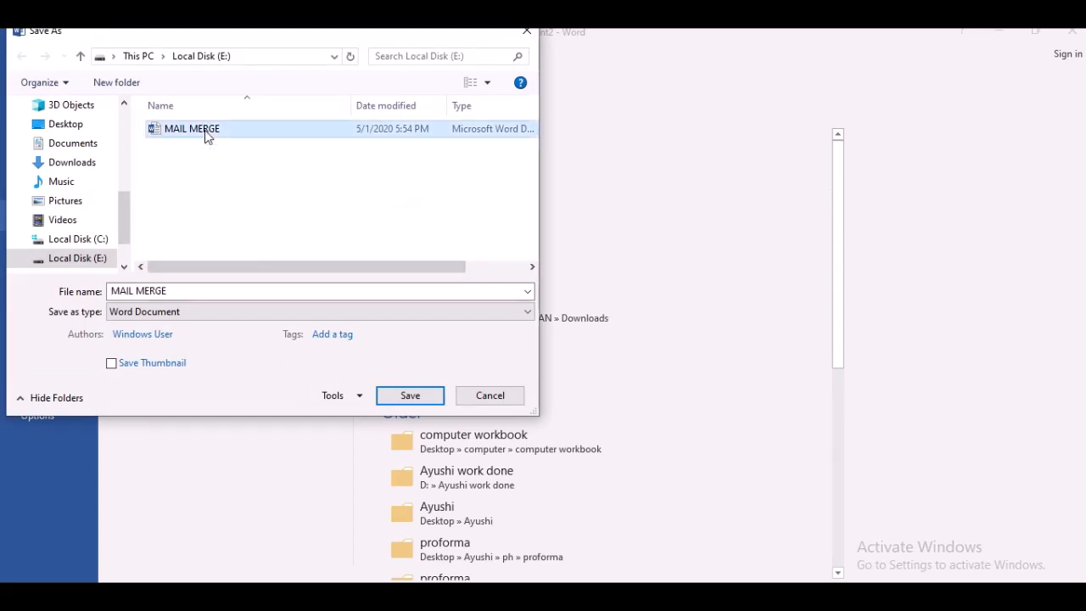
left_click(206, 296)
left_click(204, 296)
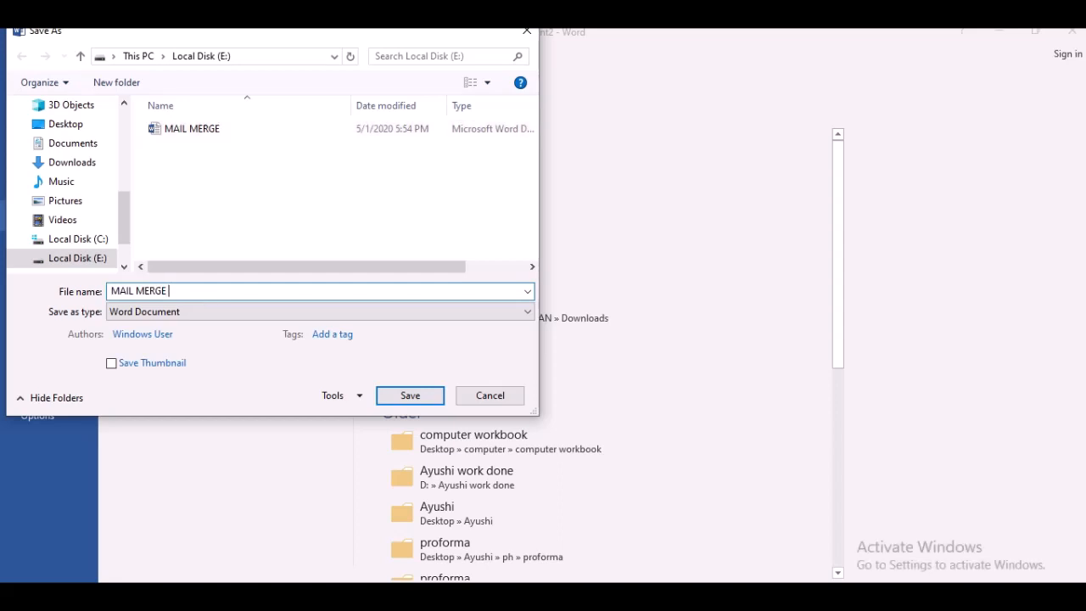
type("MAIN LETTER")
left_click(428, 397)
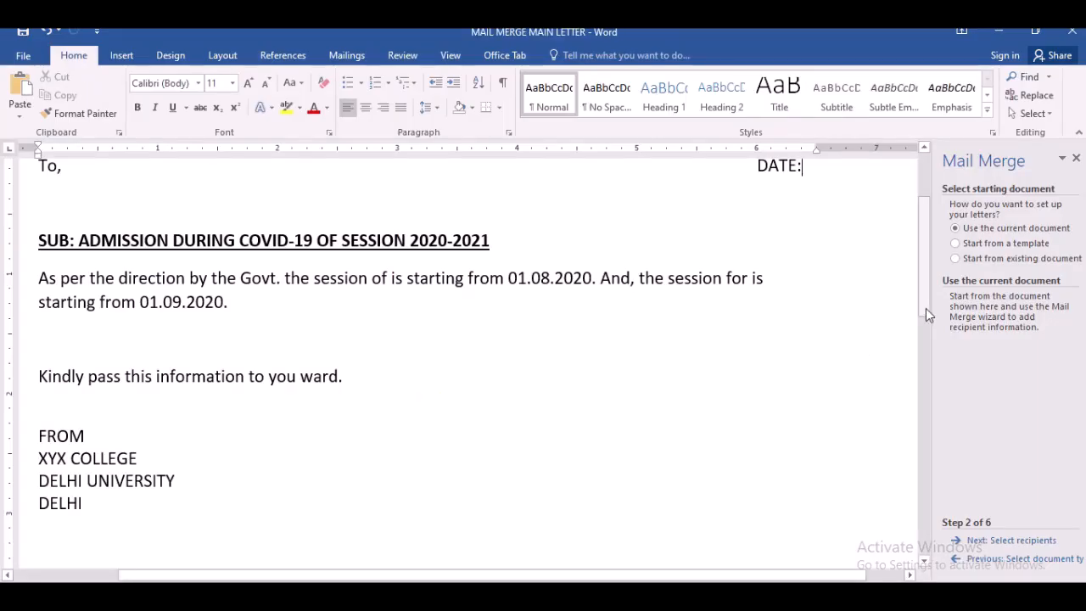
- Advance the wizard to selecting recipients and start creating a new typed recipient list
mouse_move(926, 308)
left_mouse_down()
mouse_move(927, 259)
mouse_move(931, 312)
mouse_move(927, 297)
left_mouse_up()
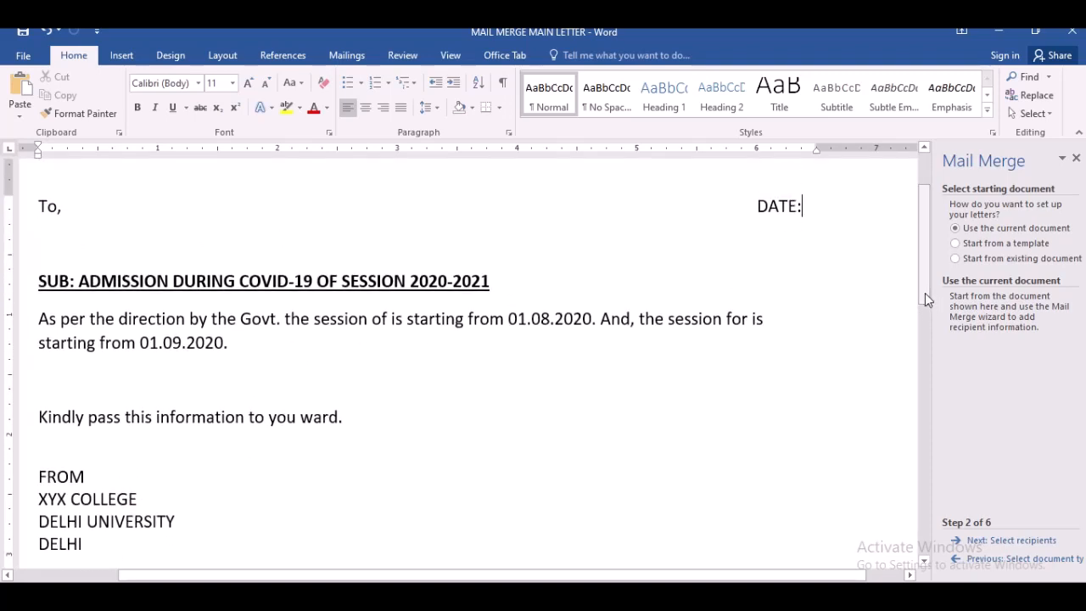
left_click(999, 544)
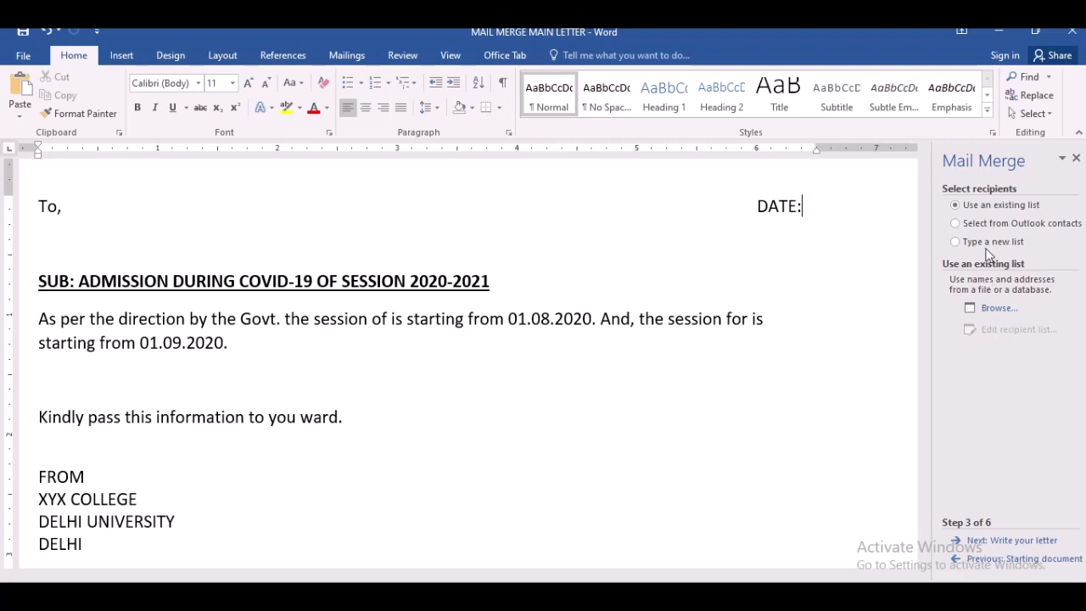
left_click(990, 248)
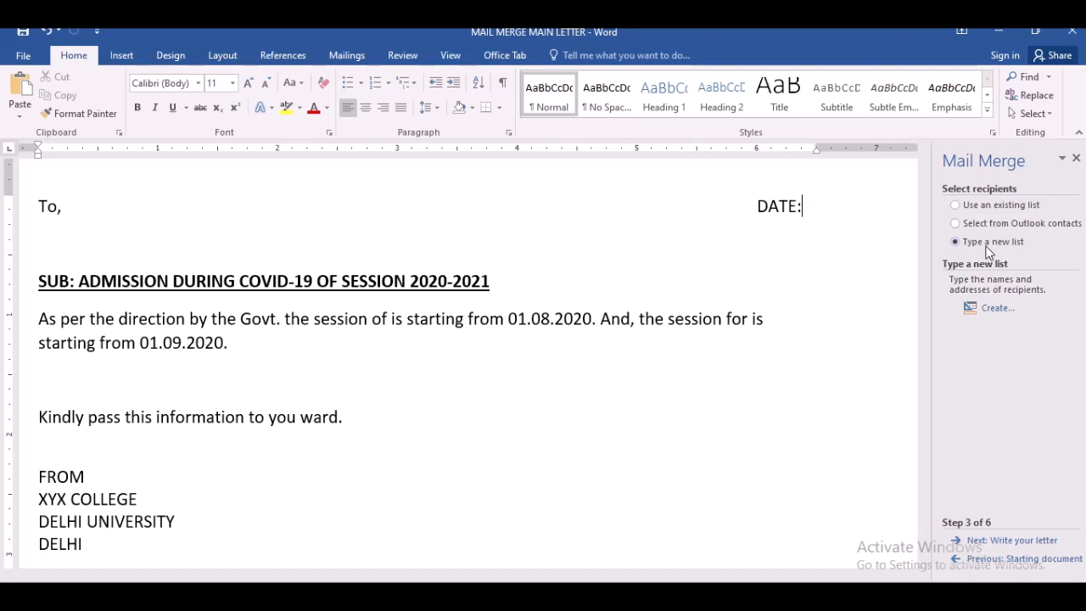
left_click(994, 310)
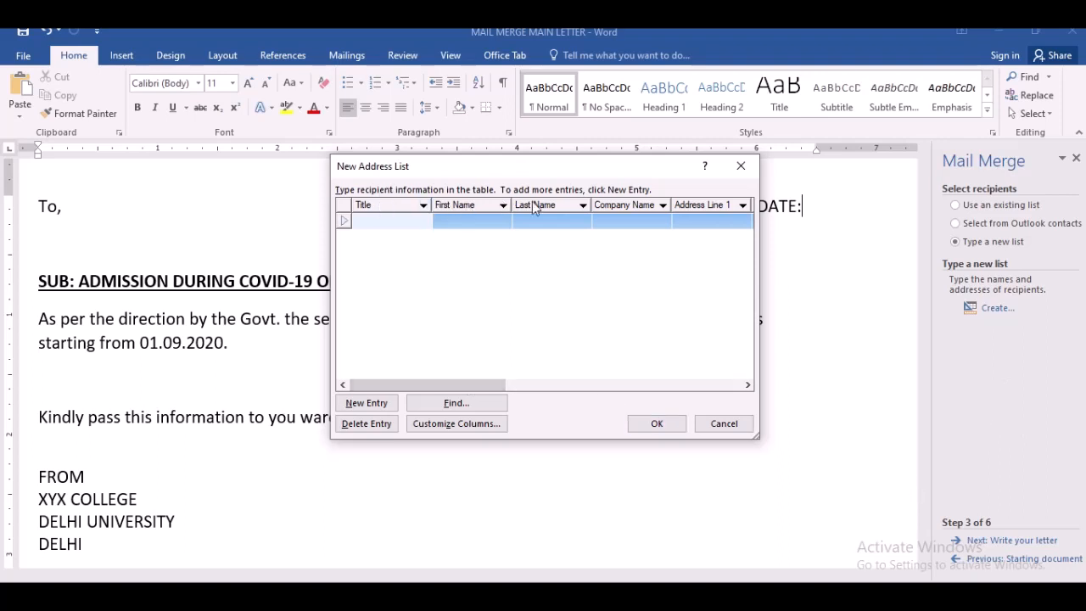
left_click_drag(441, 381, 688, 417)
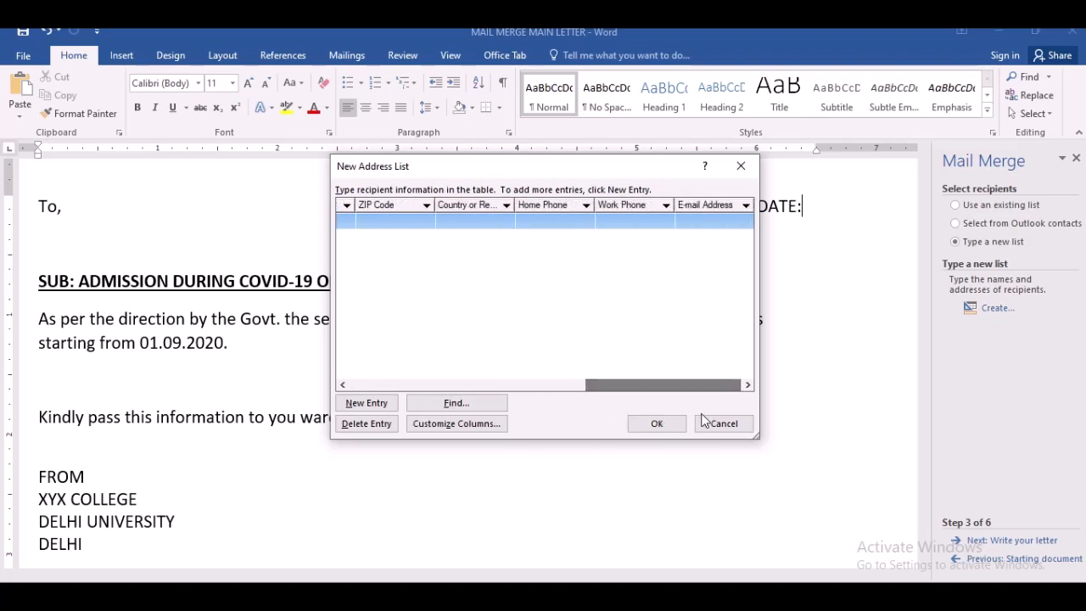
left_click(390, 408)
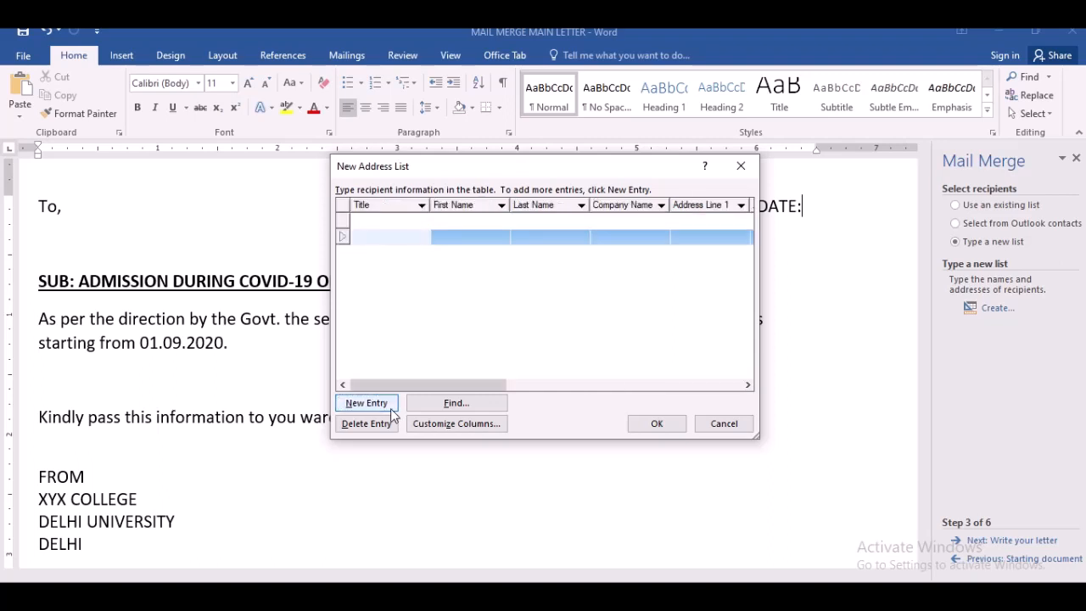
left_click(382, 425)
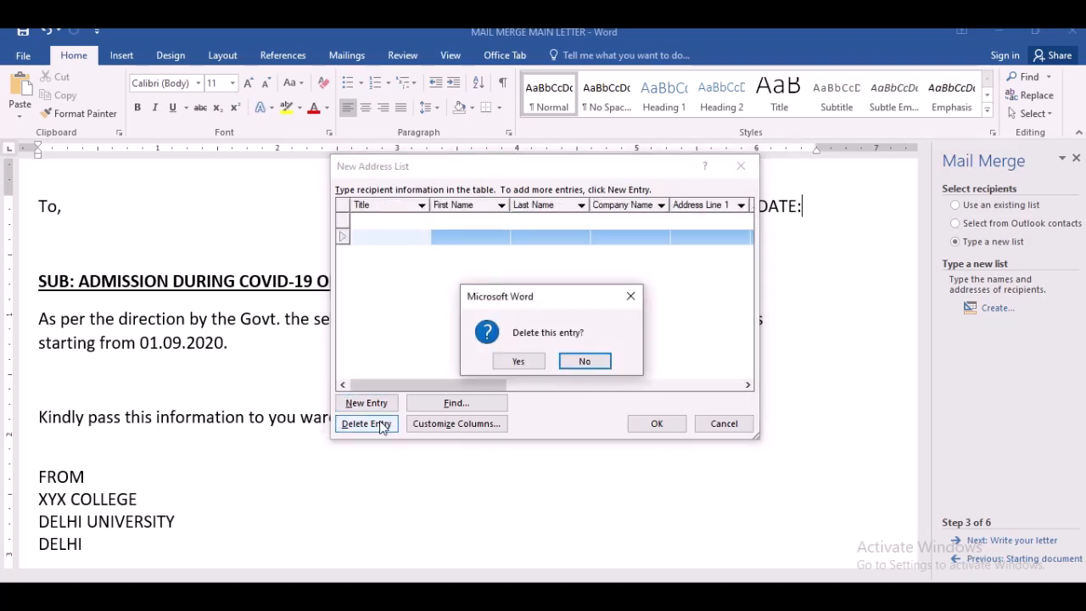
left_click(522, 366)
left_click(468, 403)
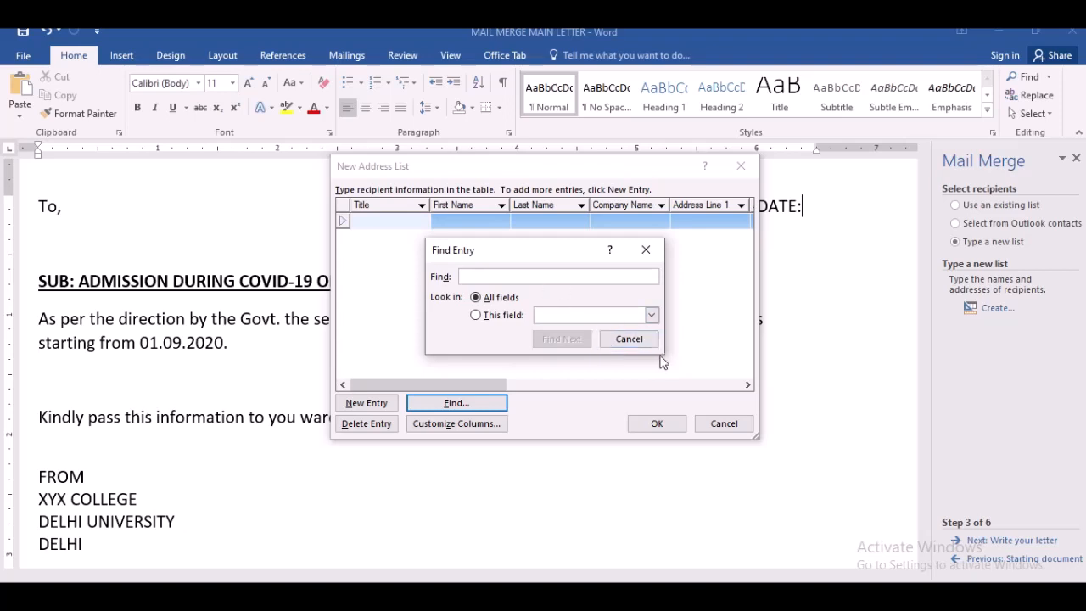
left_click(630, 340)
- Customize the address list columns by adding a new field named YEAR
left_click(483, 431)
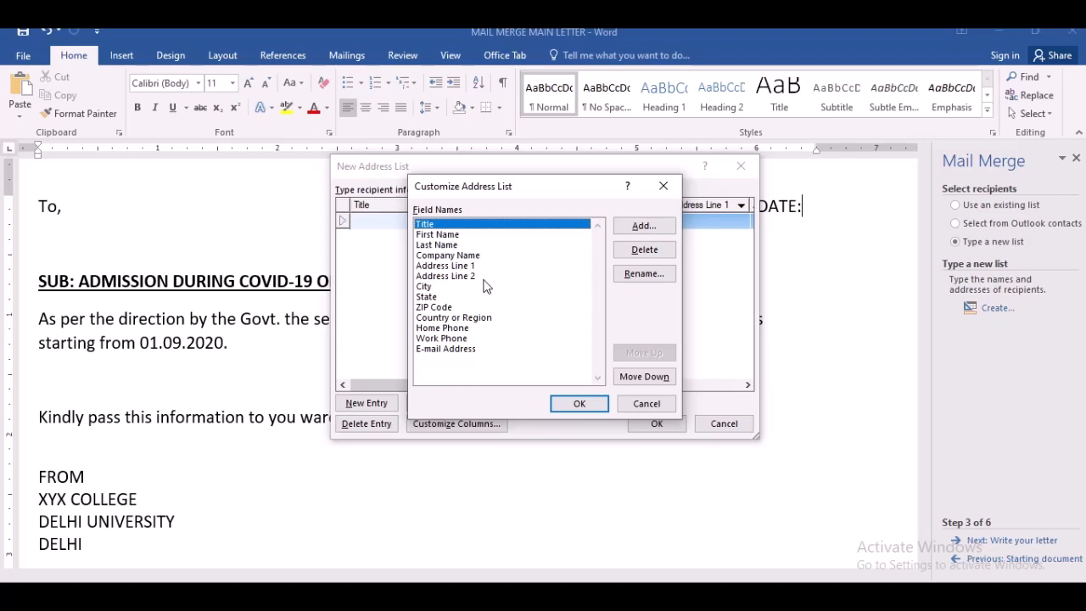
left_click_drag(483, 279, 526, 319)
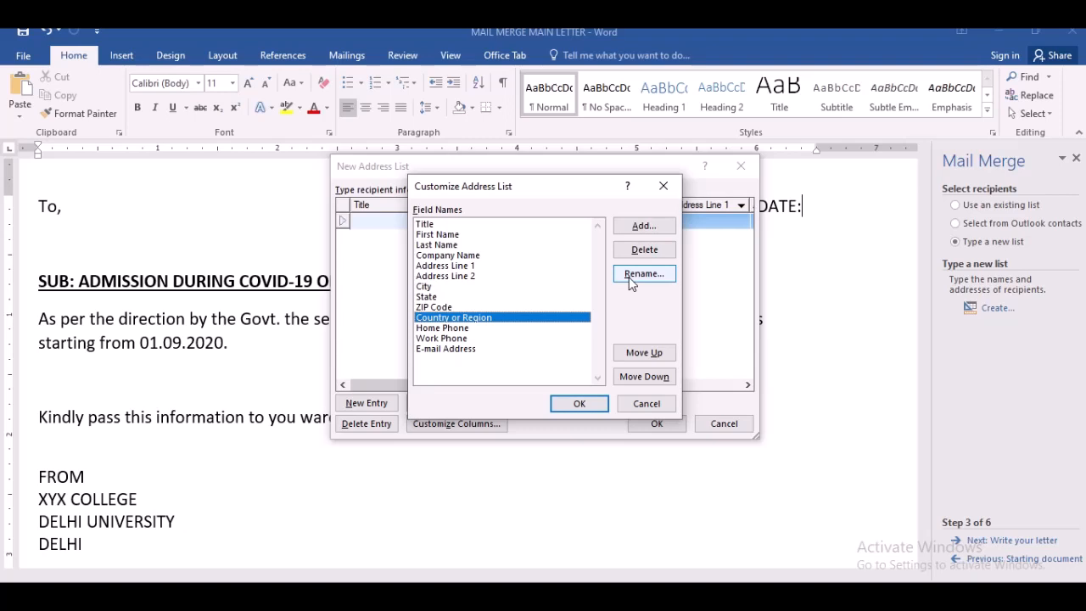
left_click(562, 349)
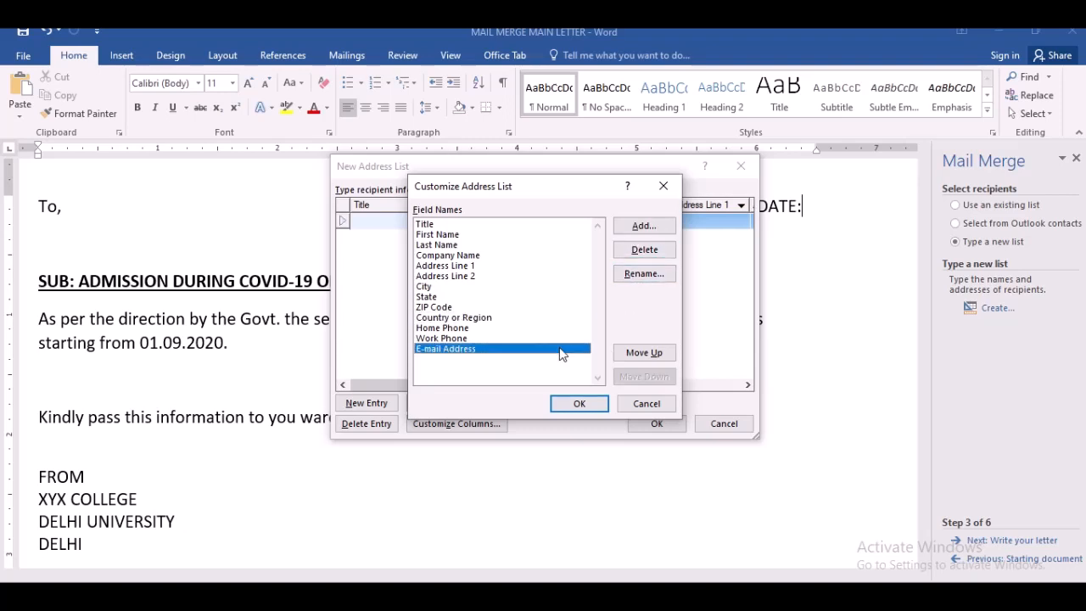
left_click(635, 225)
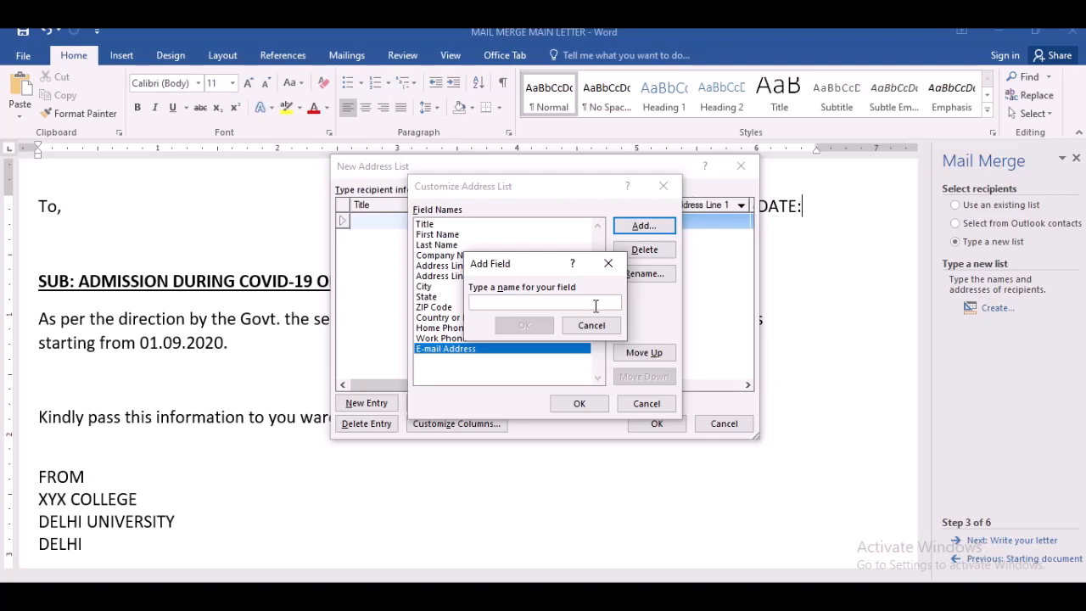
type("YEAR")
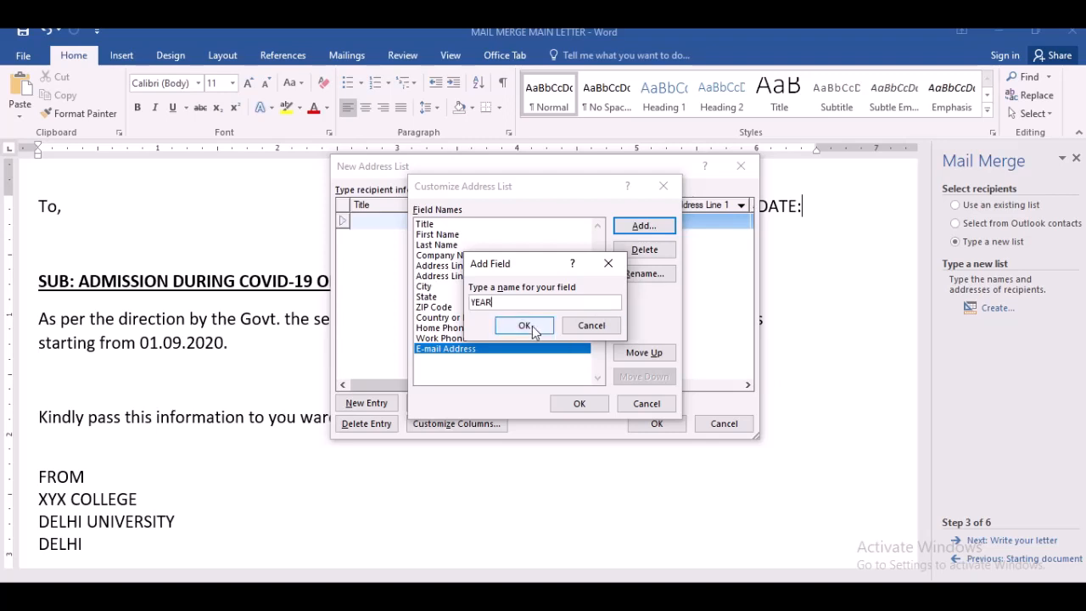
left_click(526, 326)
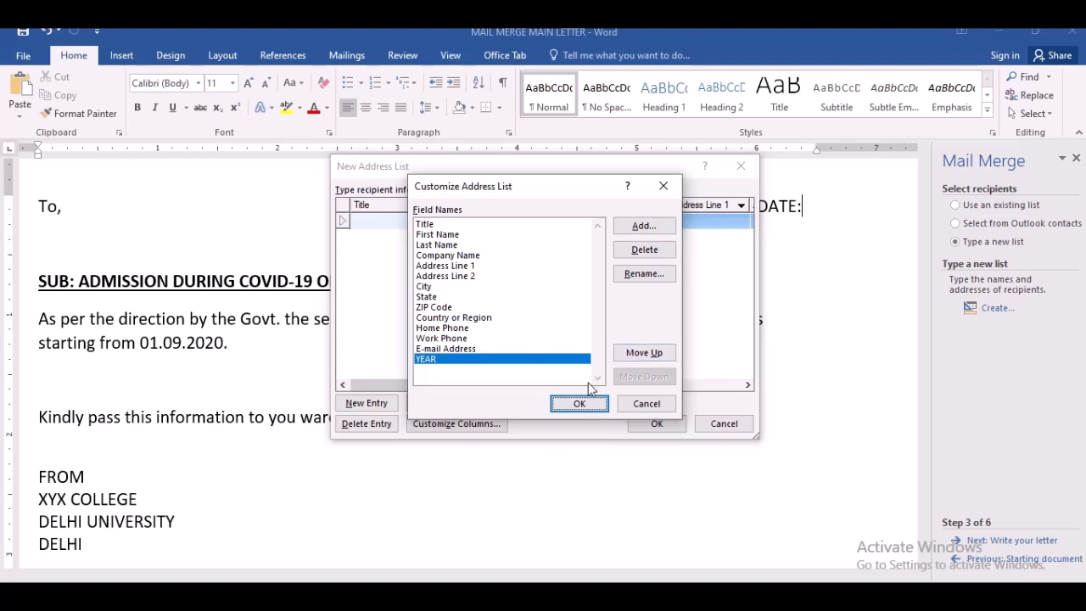
- Move the YEAR field up in the field list until it sits just below Company Name
left_click(643, 357)
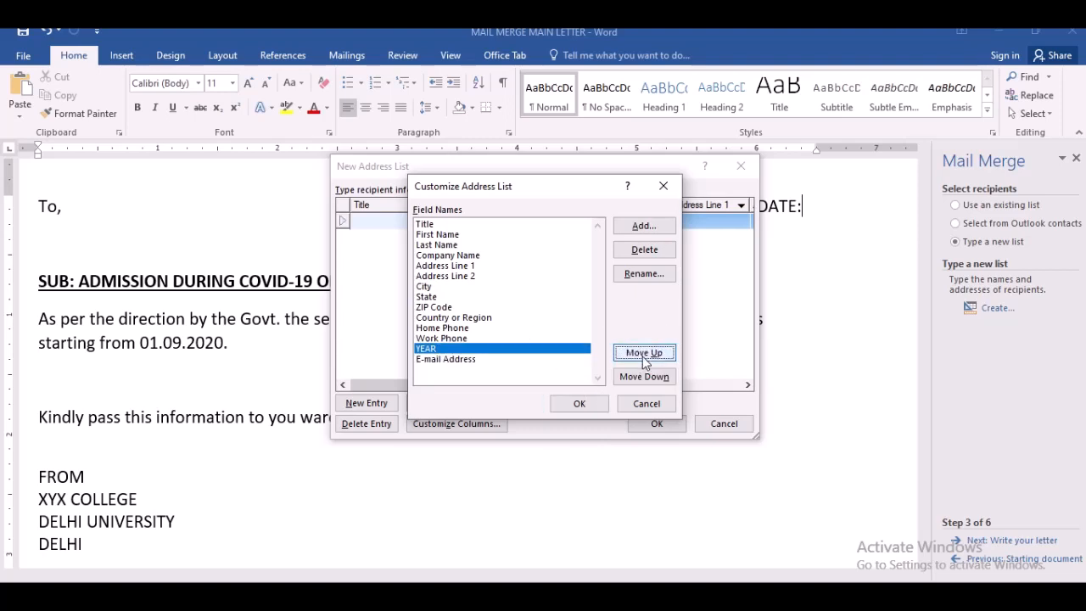
left_click(644, 356)
left_click(644, 357)
left_click(644, 354)
left_click(644, 354)
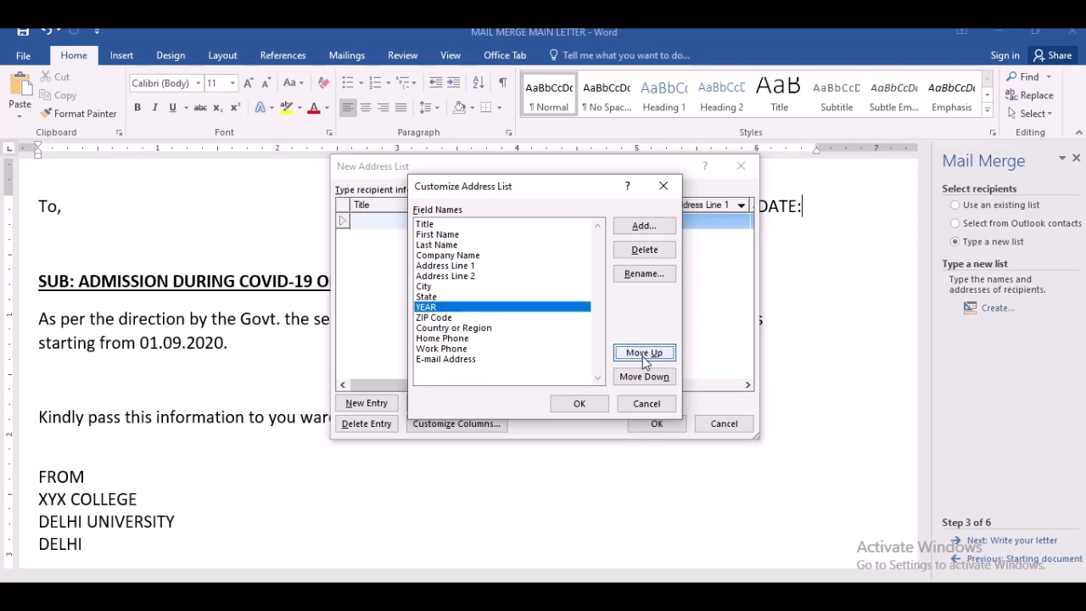
left_click(645, 355)
left_click(644, 355)
left_click(644, 354)
left_click(644, 355)
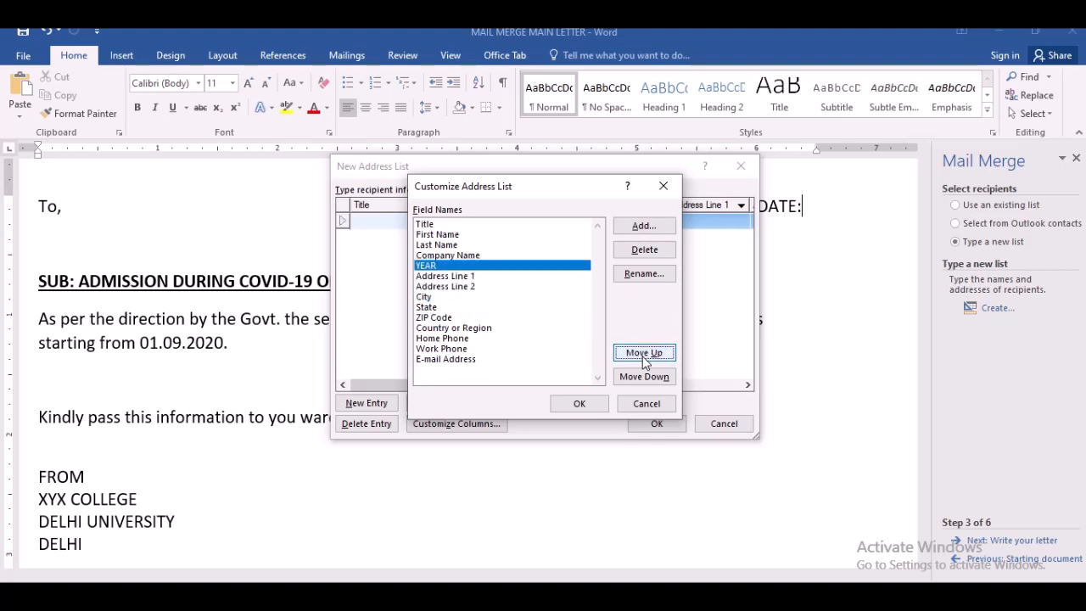
- Rename the Company Name field to DESIGNATION
left_click(512, 256)
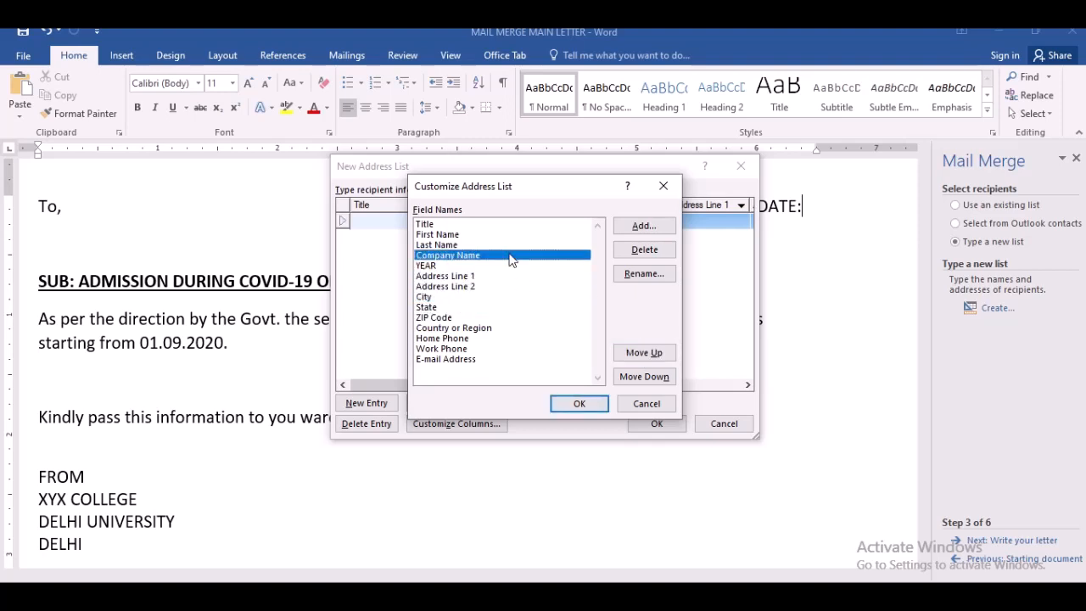
left_click(626, 274)
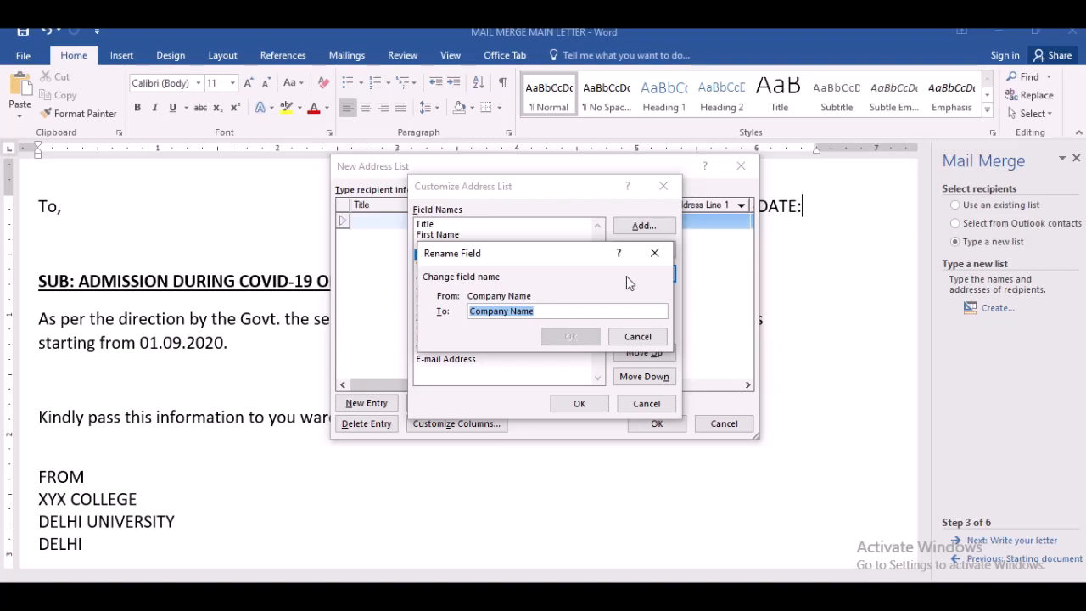
type("Ph")
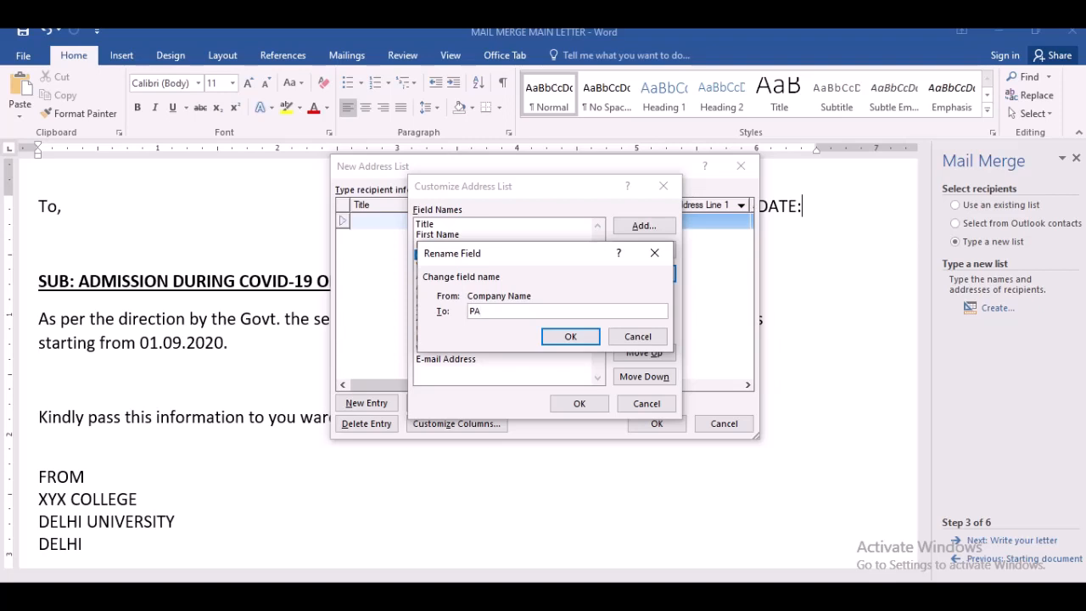
key("BackSpace")
key("BackSpace")
type("DESIGNATION")
left_click(571, 337)
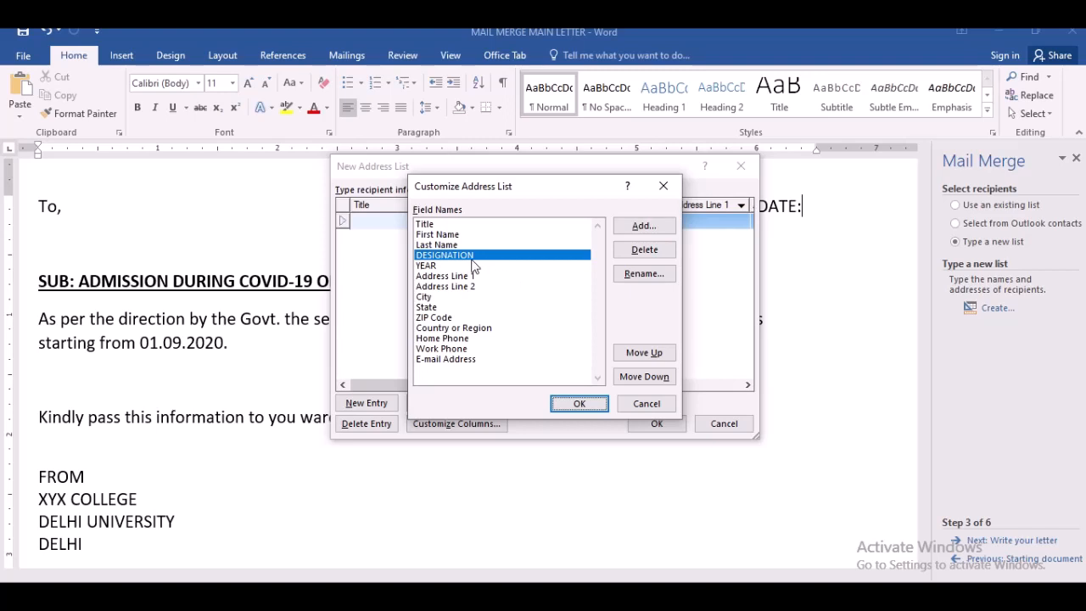
- Reorder the fields so DESIGNATION comes directly after YEAR
left_click(427, 266)
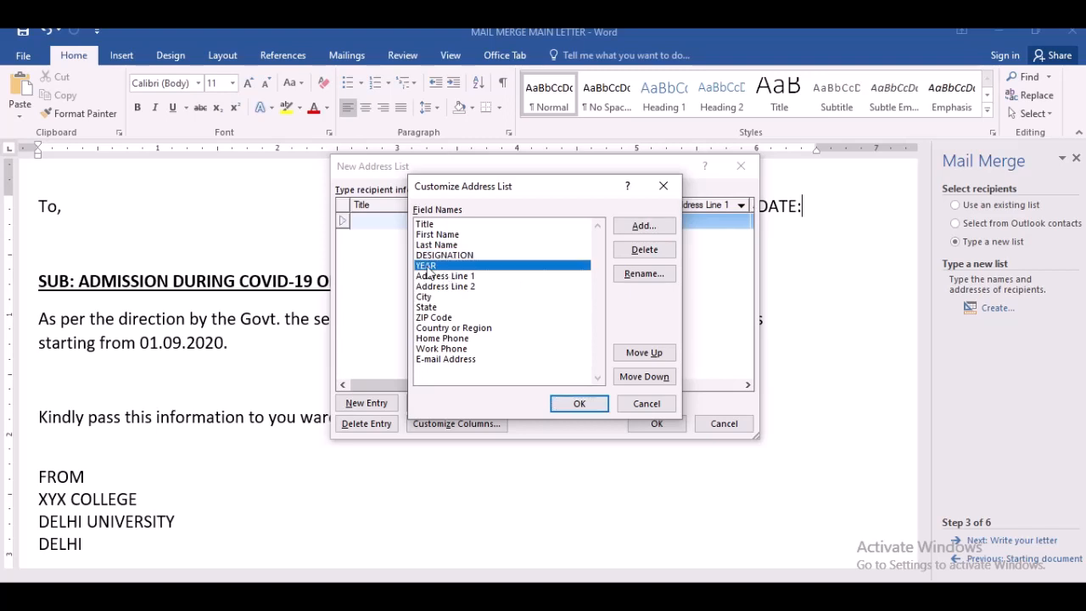
left_click(437, 256)
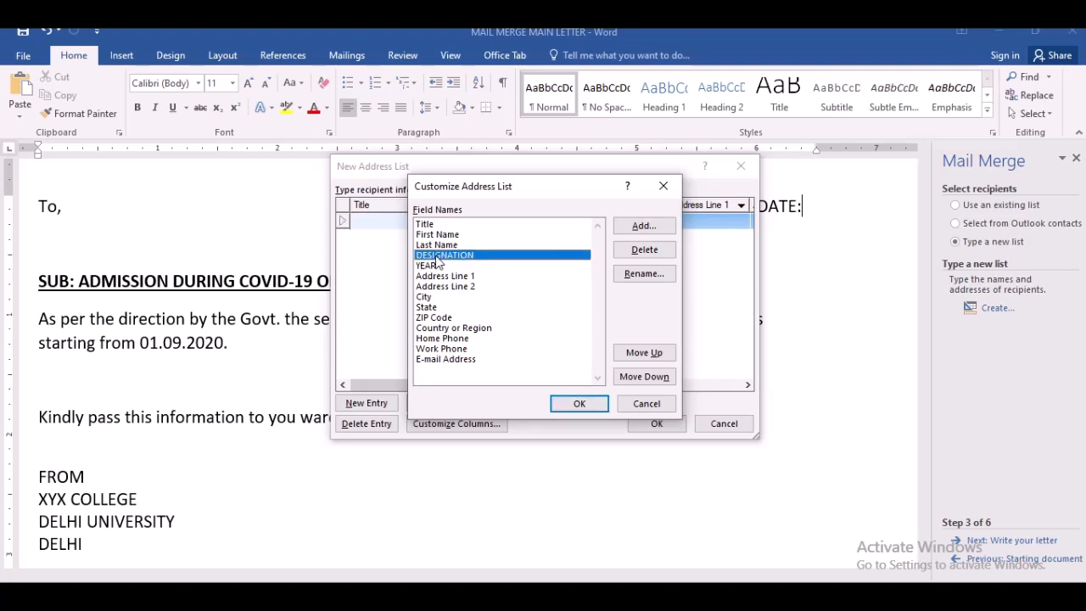
left_click(645, 354)
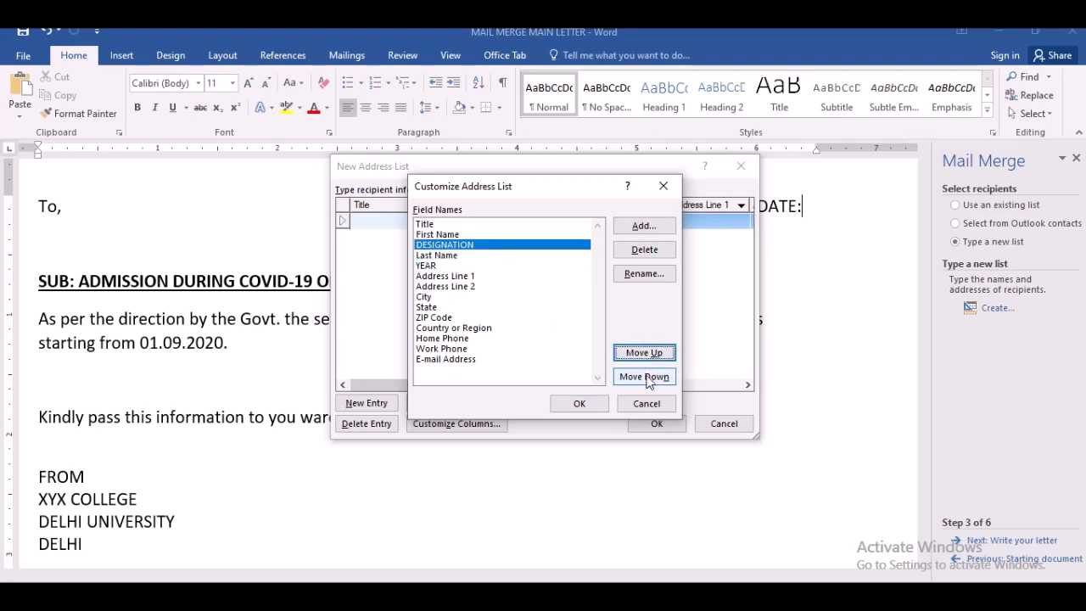
left_click(646, 378)
left_click(646, 379)
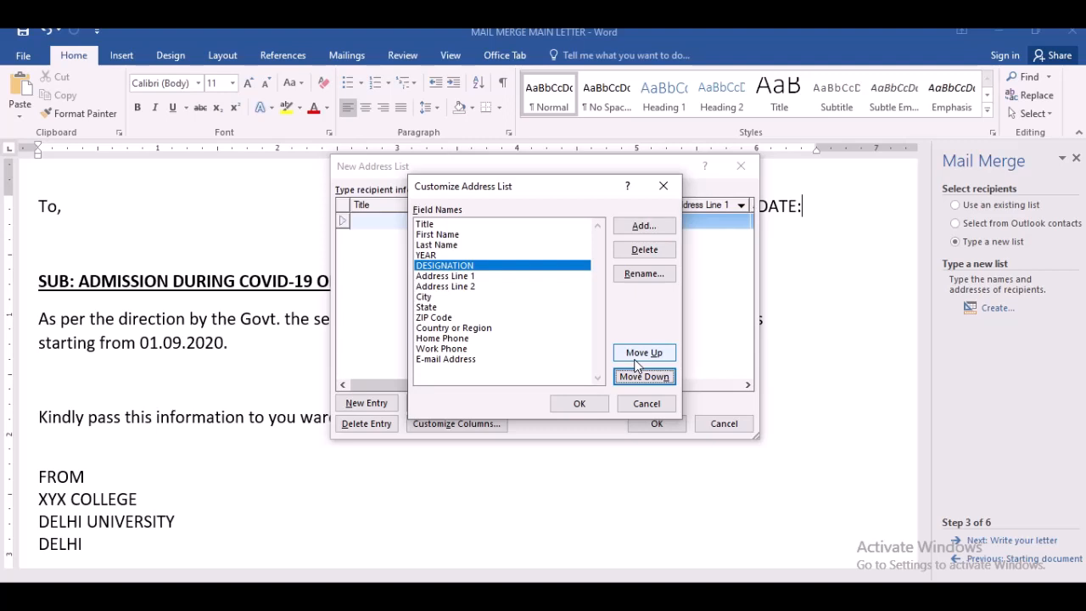
- Review the customized field names from Title down to YEAR
left_click(451, 225)
left_click(452, 236)
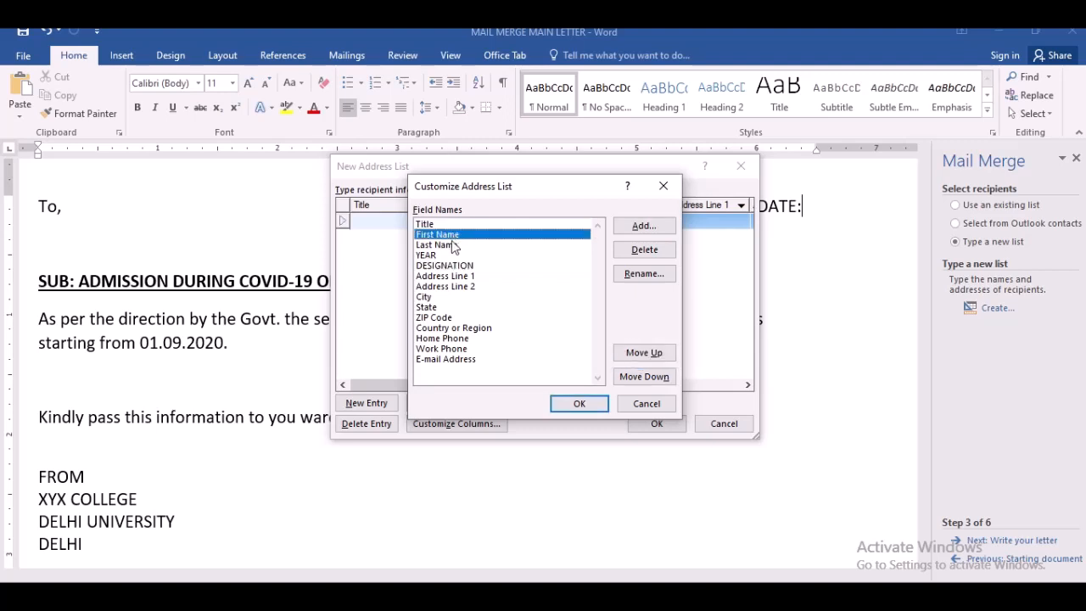
left_click(452, 245)
left_click(451, 257)
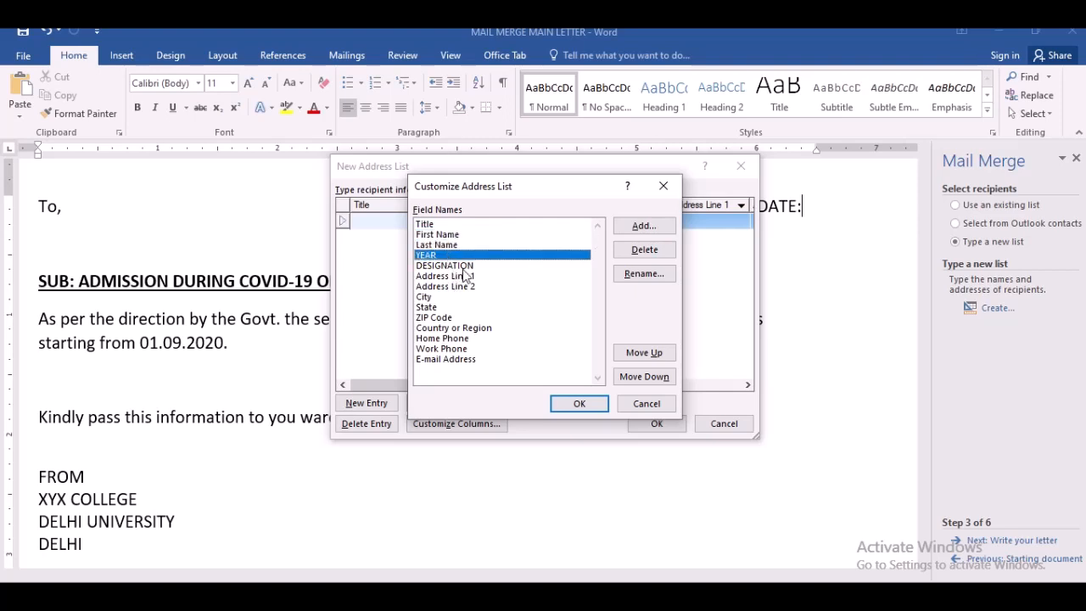
left_click(643, 275)
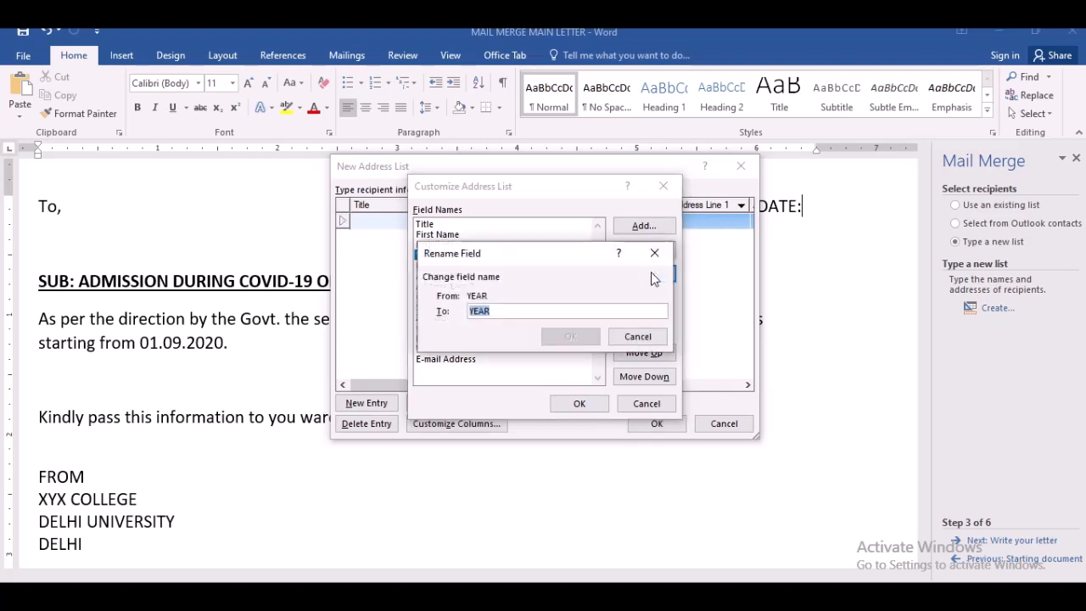
left_click(638, 337)
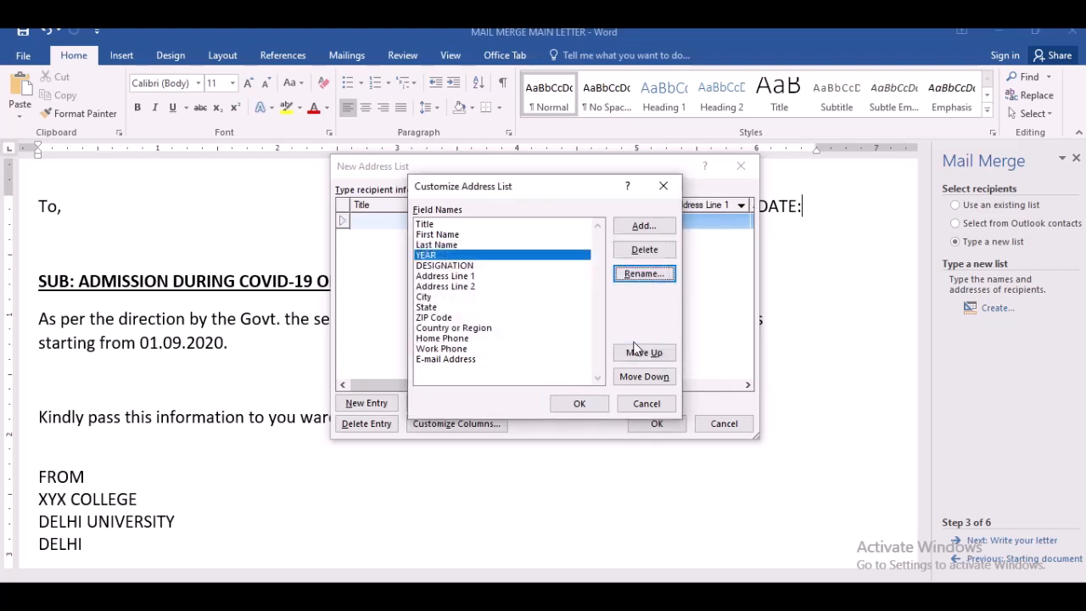
- Add a new STUDENT NAME field to the recipient list and close the field customization
left_click(638, 227)
type("S")
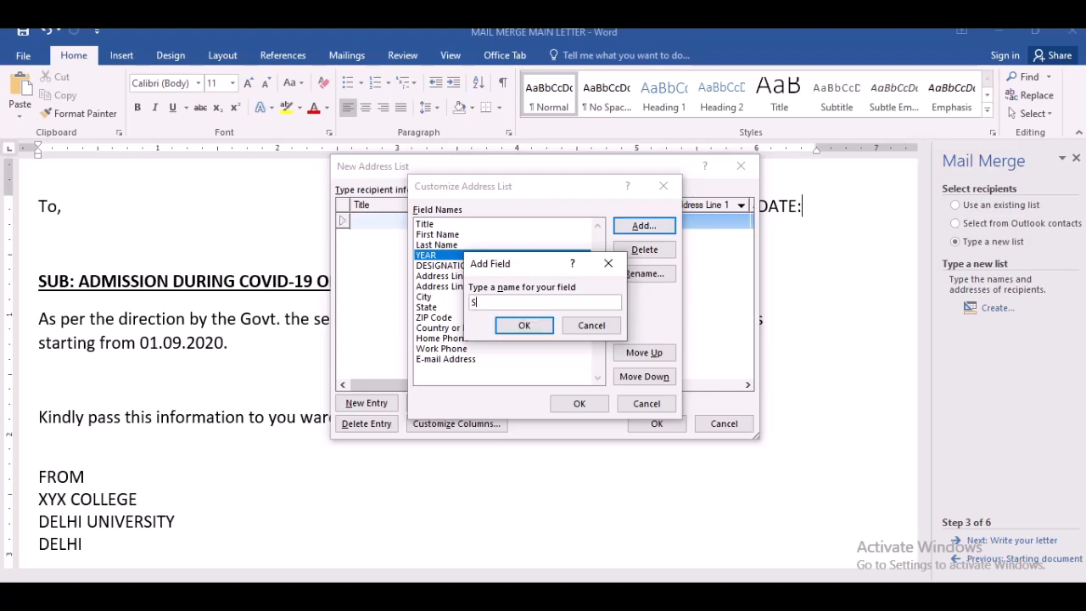
type("TUDENT NAME")
left_click(519, 325)
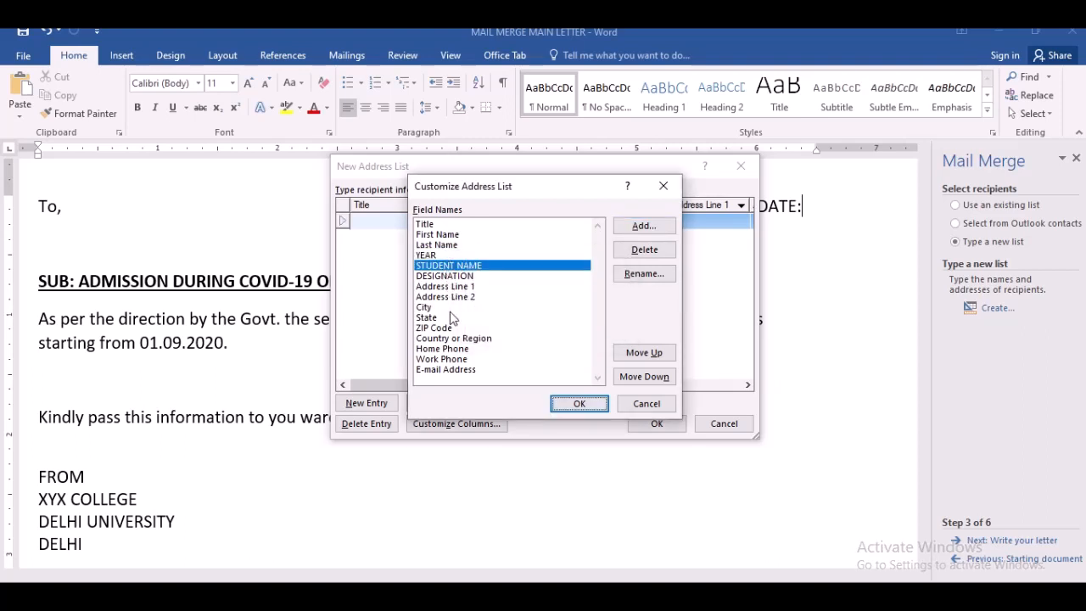
left_click(579, 403)
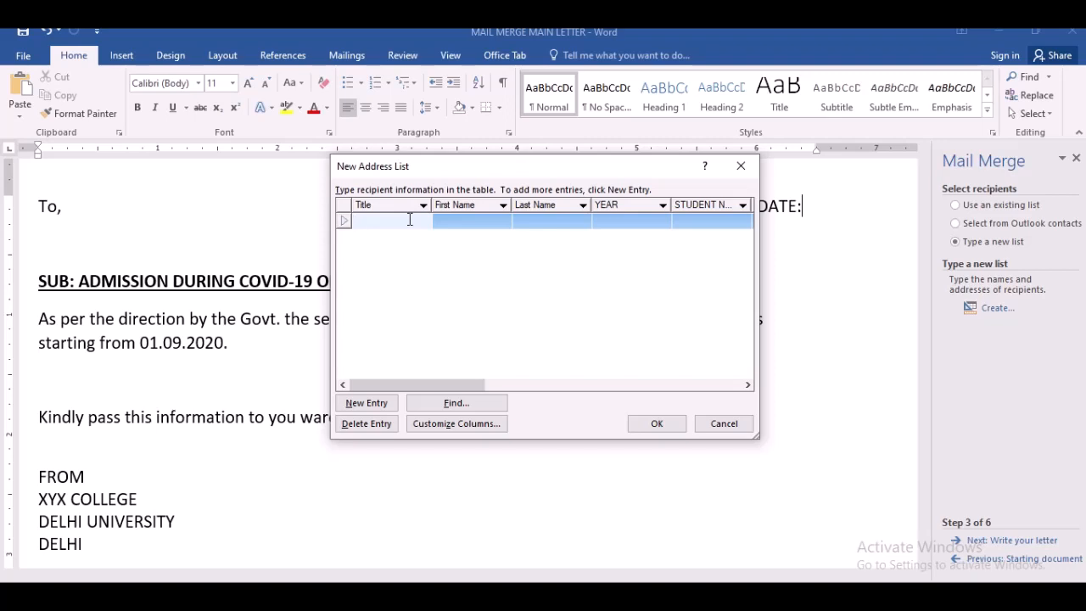
- Enter the first recipient's title as MR. along with their first name and last name
type("MR.")
key("Tab")
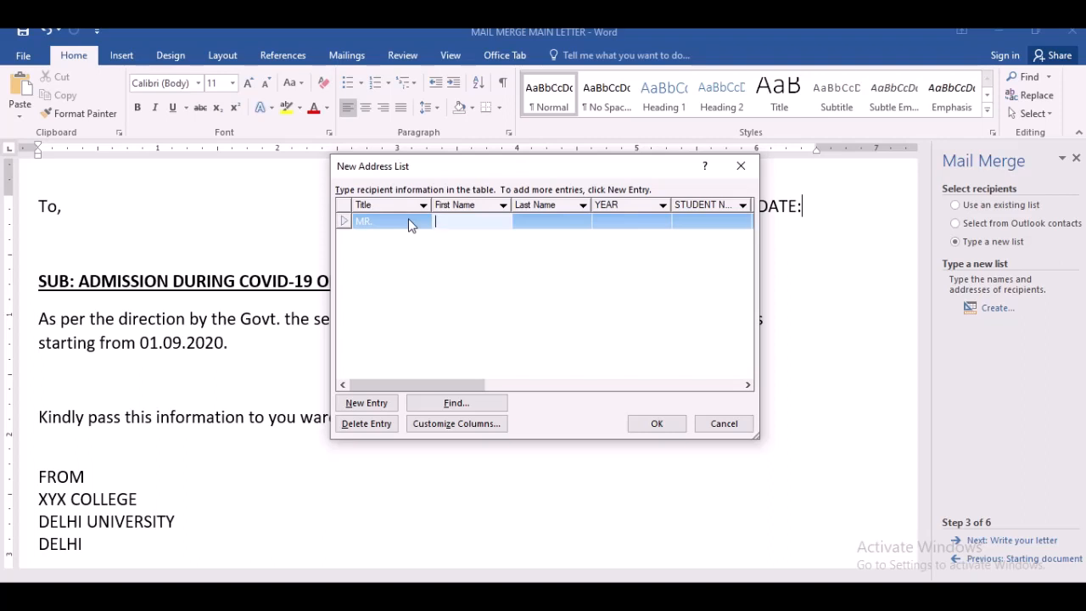
type("RAJESH")
key("Tab")
type("KUMAR")
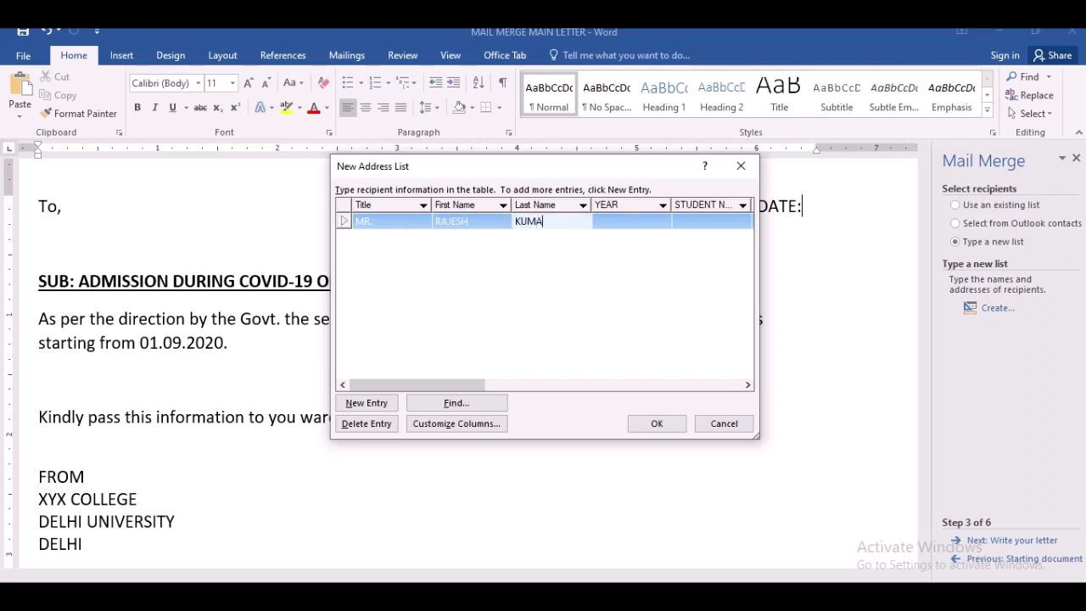
left_click(633, 222)
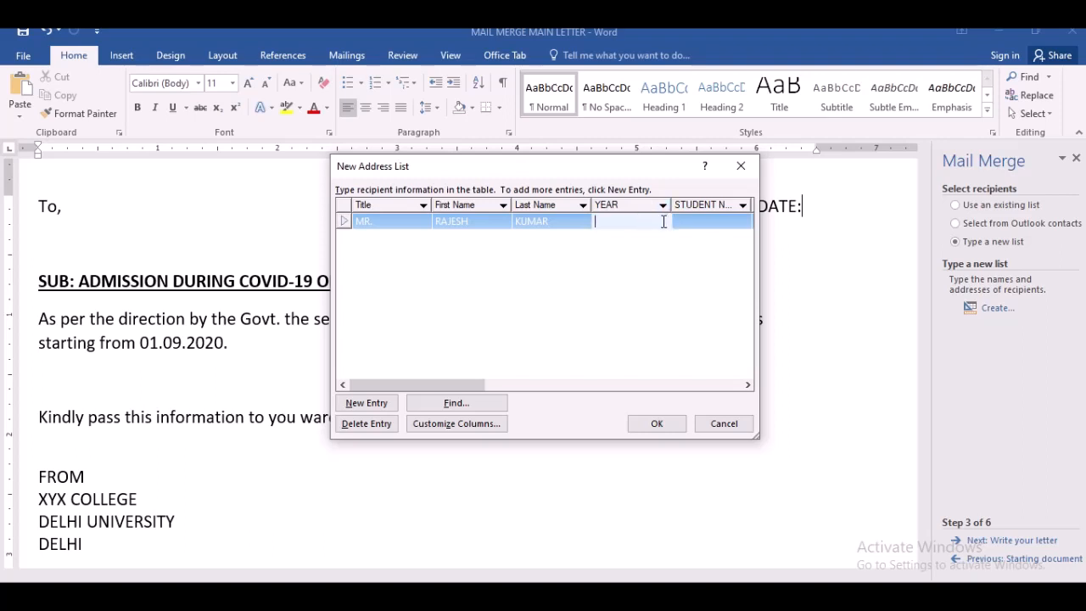
- Enter FIRST YEAR as the first recipient's year and fill in the student's name
type("FIRST YEAR")
key("Tab")
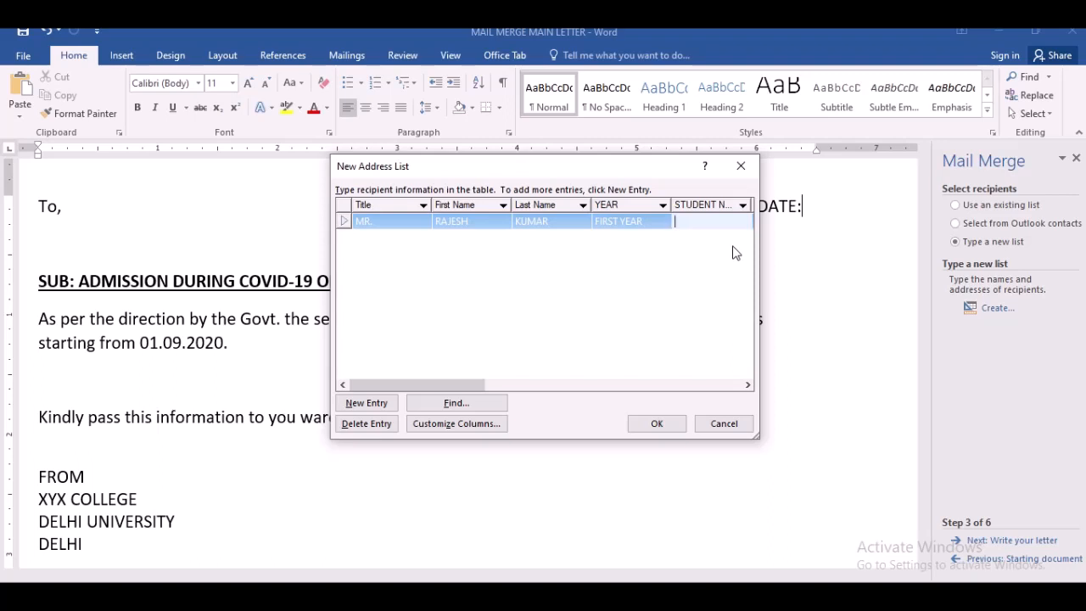
type("DIMPLE")
left_click_drag(449, 386, 504, 381)
left_click(581, 219)
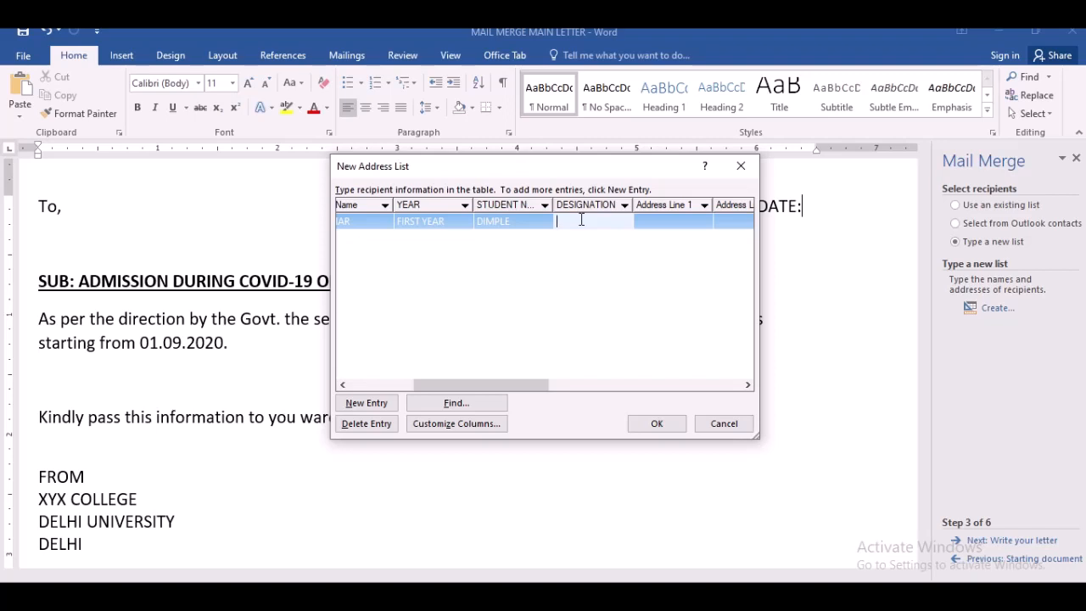
- Set the first recipient's designation to DOCTOR and Address Line 1 to WEST DELHI
type("DOCTOR")
left_click(693, 226)
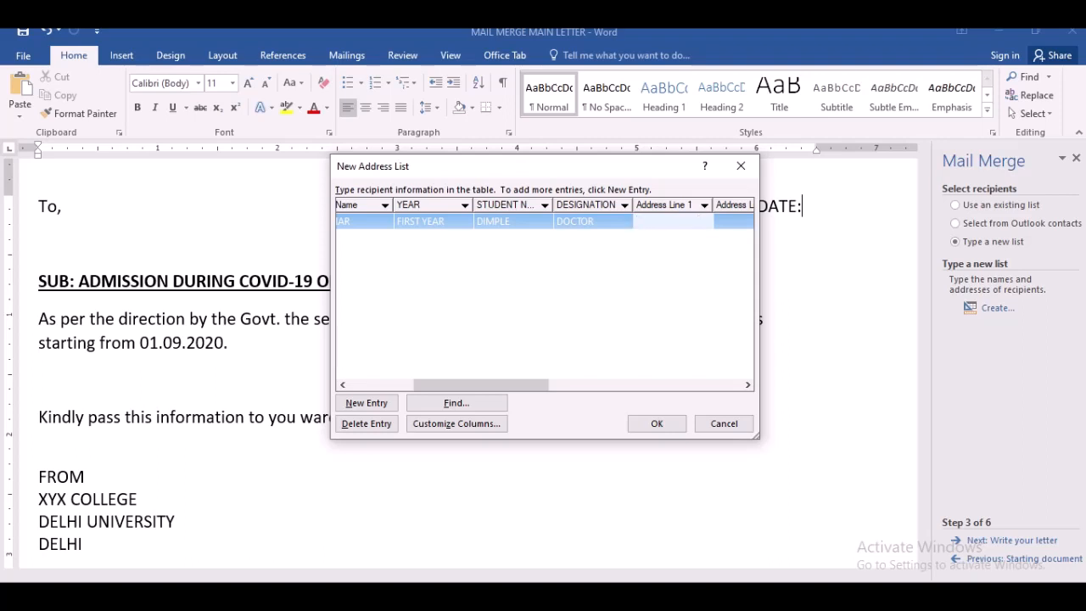
type("WEST DELHI")
key("Tab")
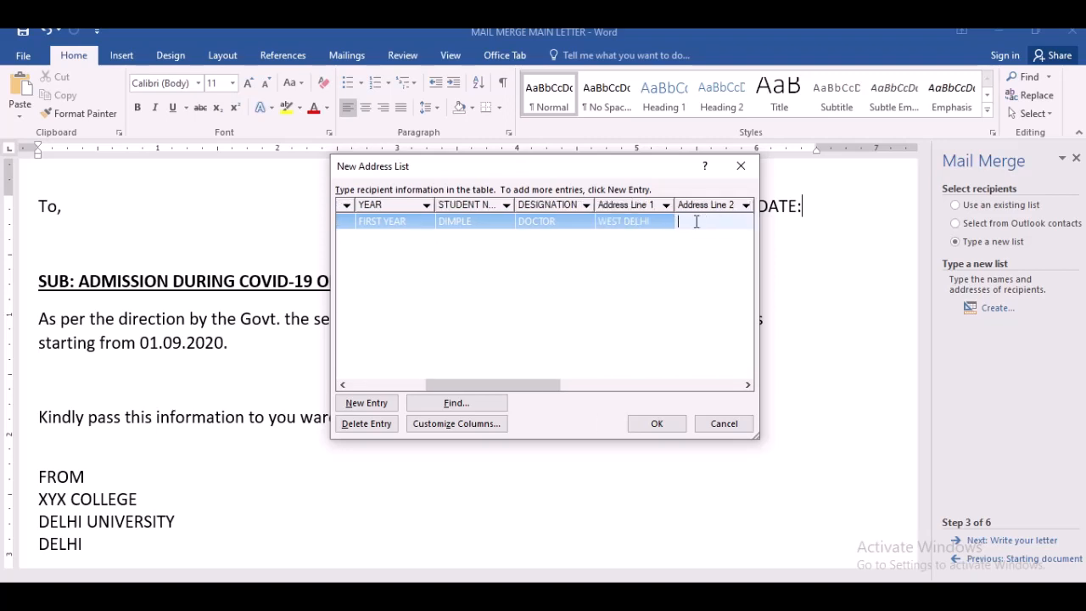
- Set Address Line 2 to DELHI and move through the remaining fields to start a second entry
type("DELHI")
key("Tab")
key("Tab")
key("Tab")
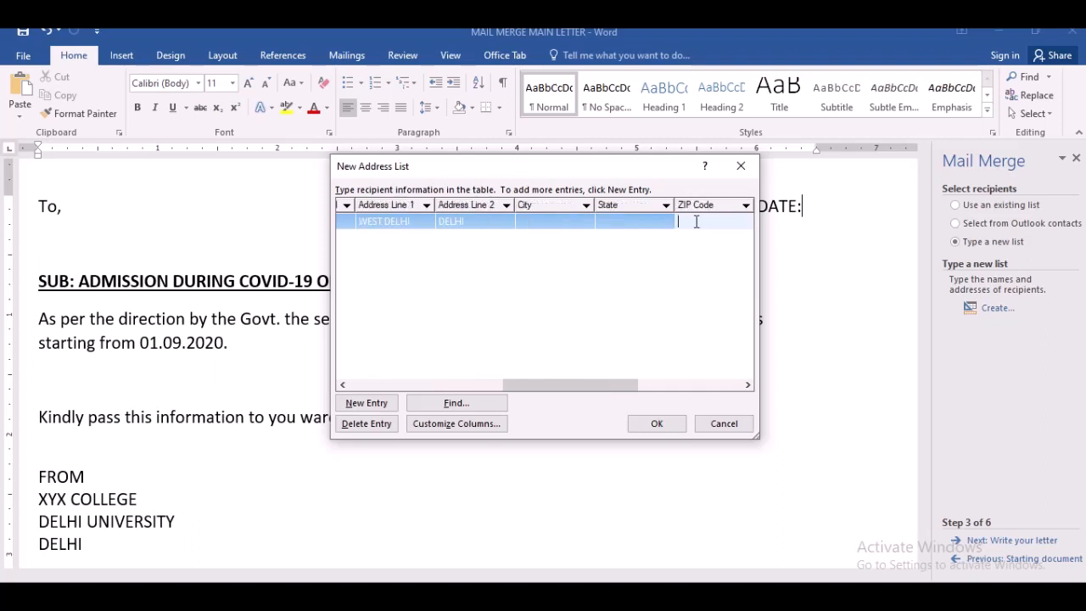
key("Tab")
key("Tab")
key("Tab")
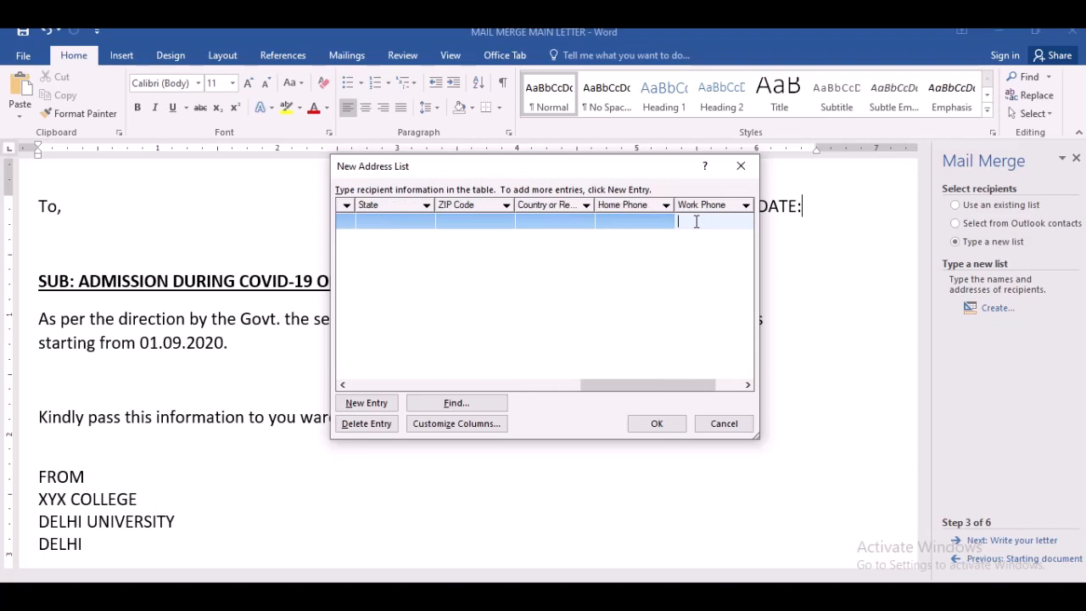
key("Tab")
- Enter the second recipient's title as MRS. and fill in their first name
key("Tab")
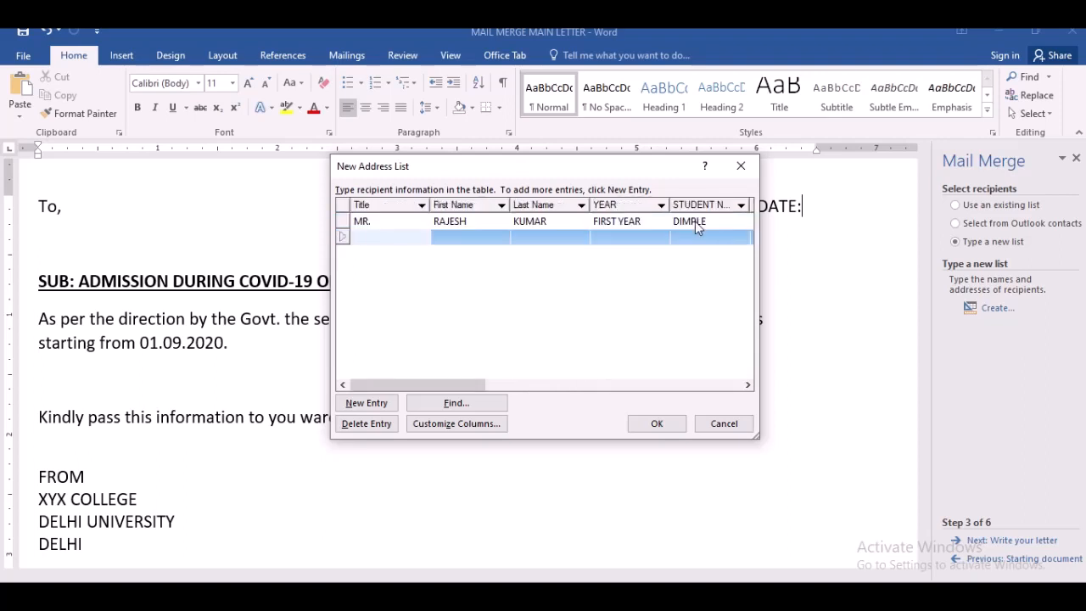
type("MRS")
key("Tab")
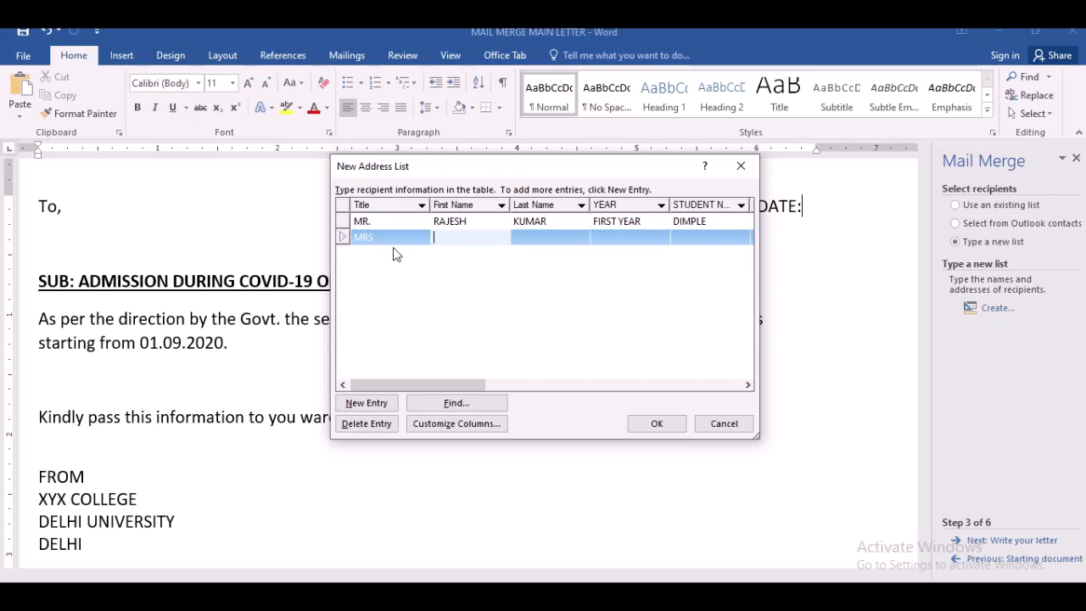
left_click(393, 241)
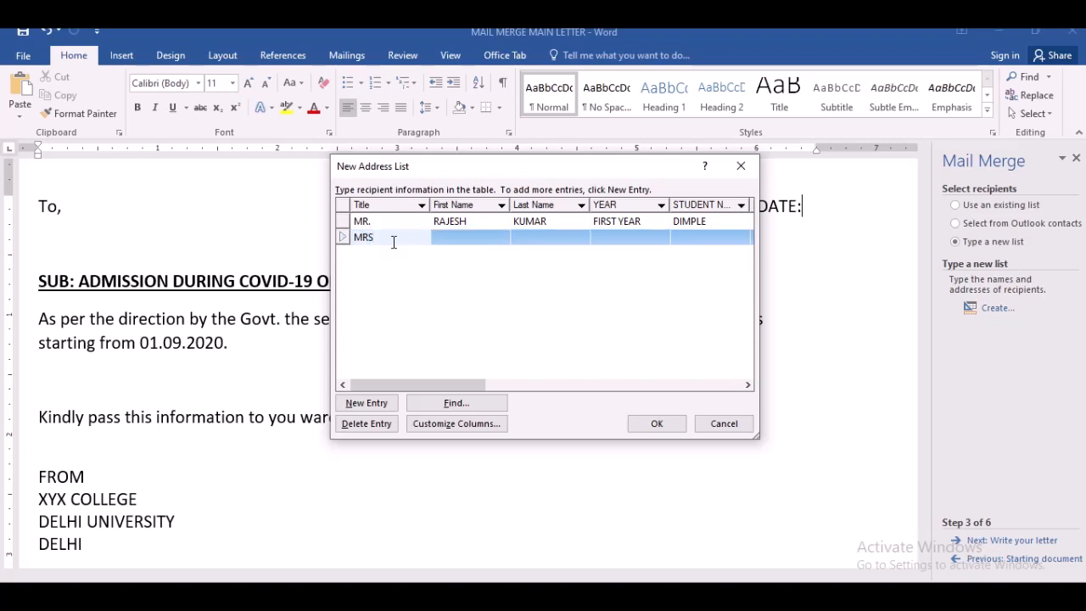
type(".")
key("Tab")
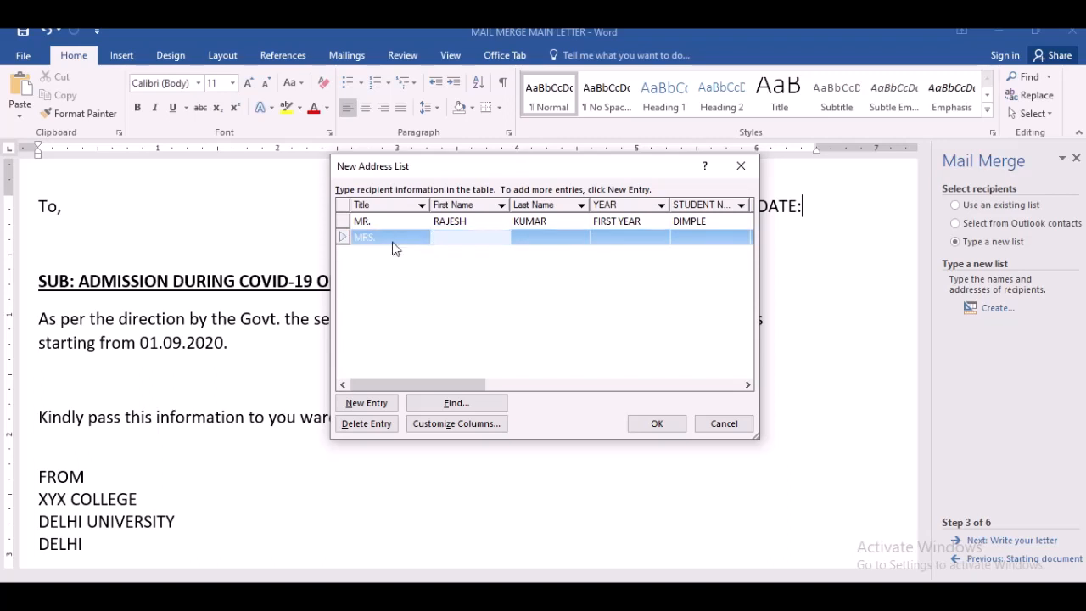
type("SHIKHA")
key("Tab")
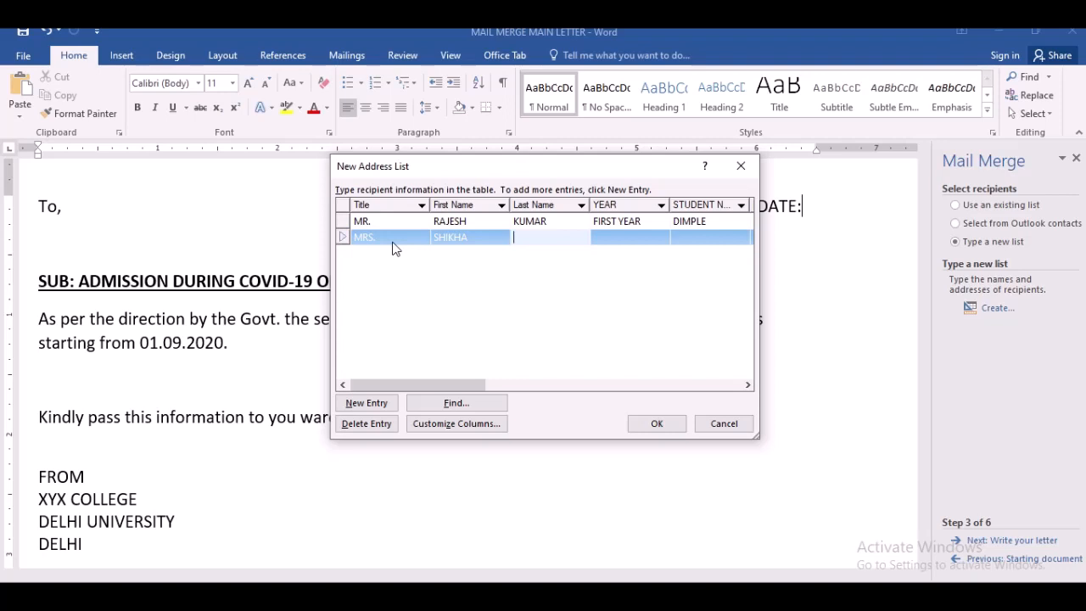
- Enter SECOND YEAR as the second recipient's year and fill in the student's name
key("Tab")
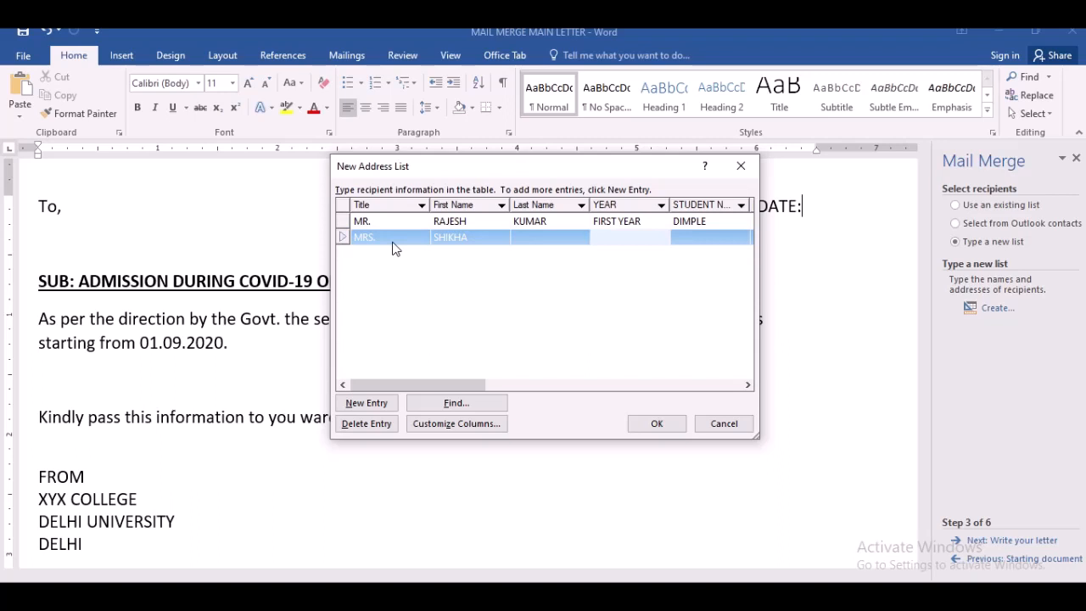
type("SECOND YR")
key("BackSpace")
type("EAR")
key("Tab")
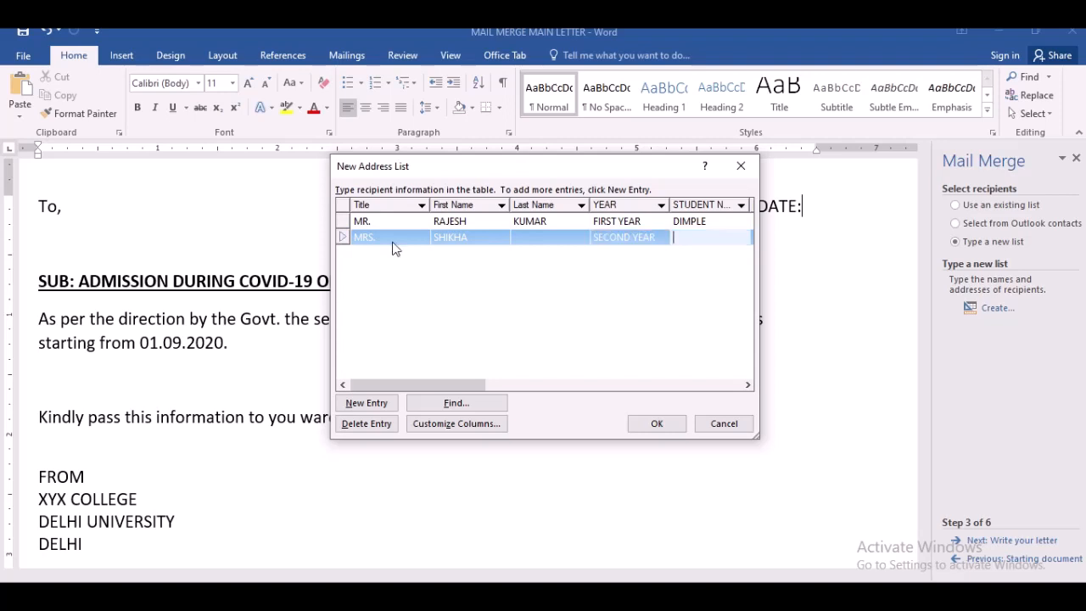
type("SAHIL")
key("Tab")
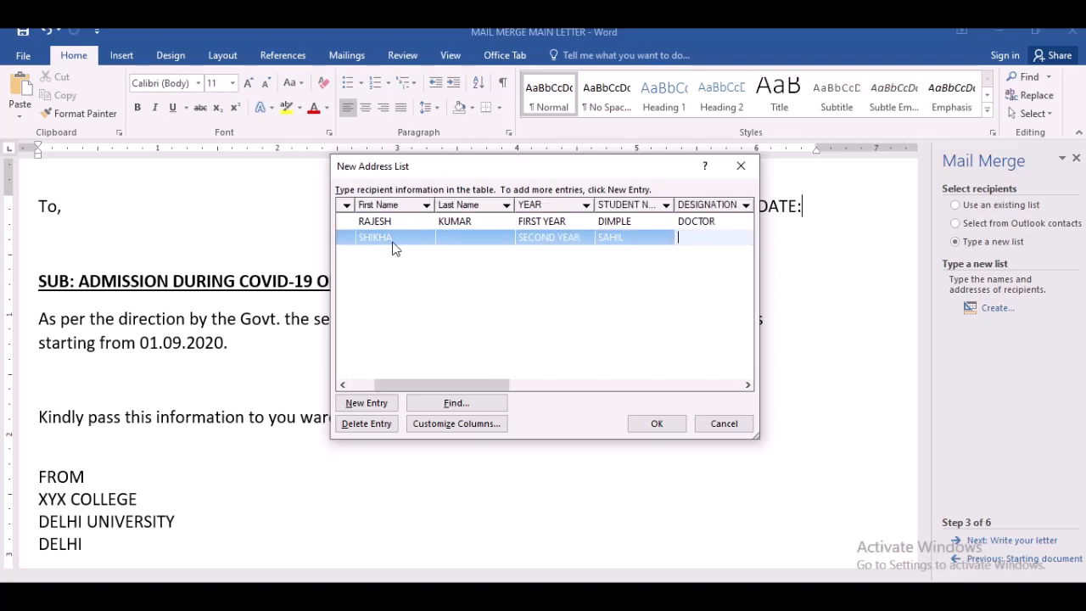
- Set the second recipient's designation to LAWYER
type("LAWYER")
left_click(744, 208)
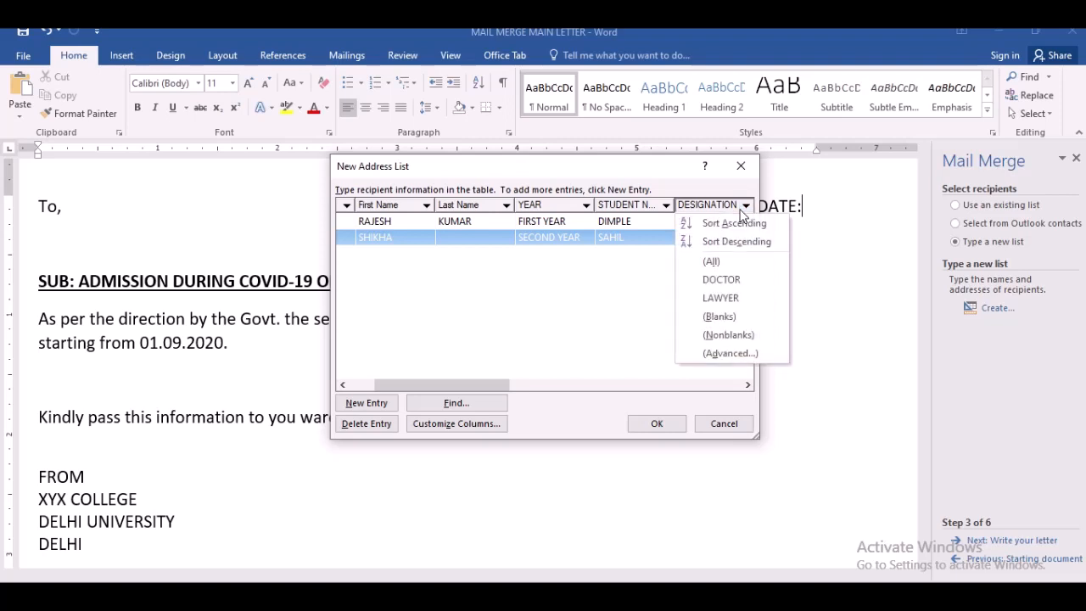
left_click(662, 303)
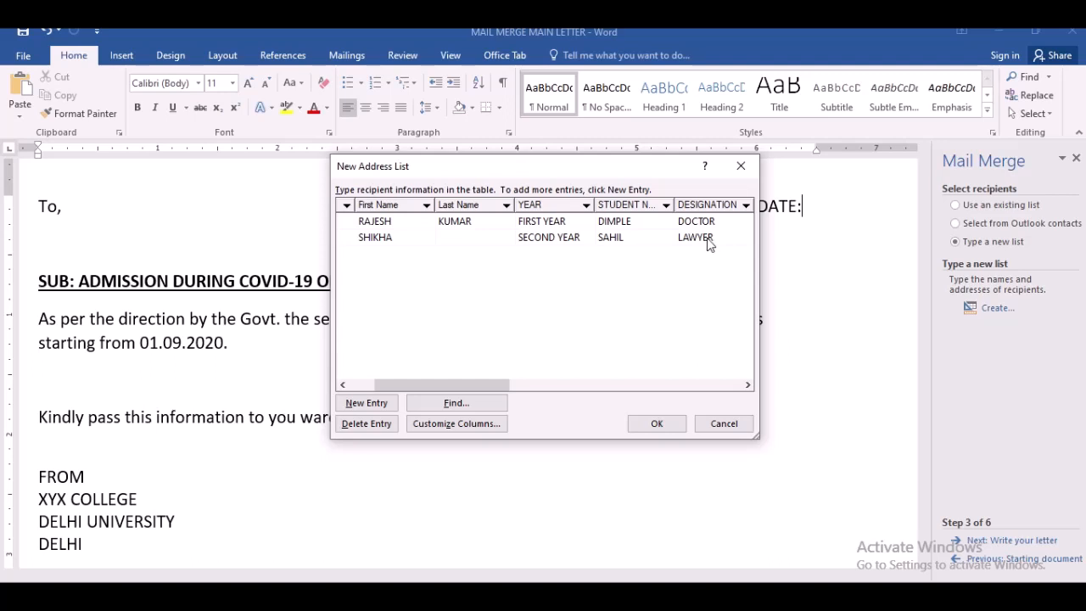
left_click_drag(472, 394, 549, 394)
left_click(532, 237)
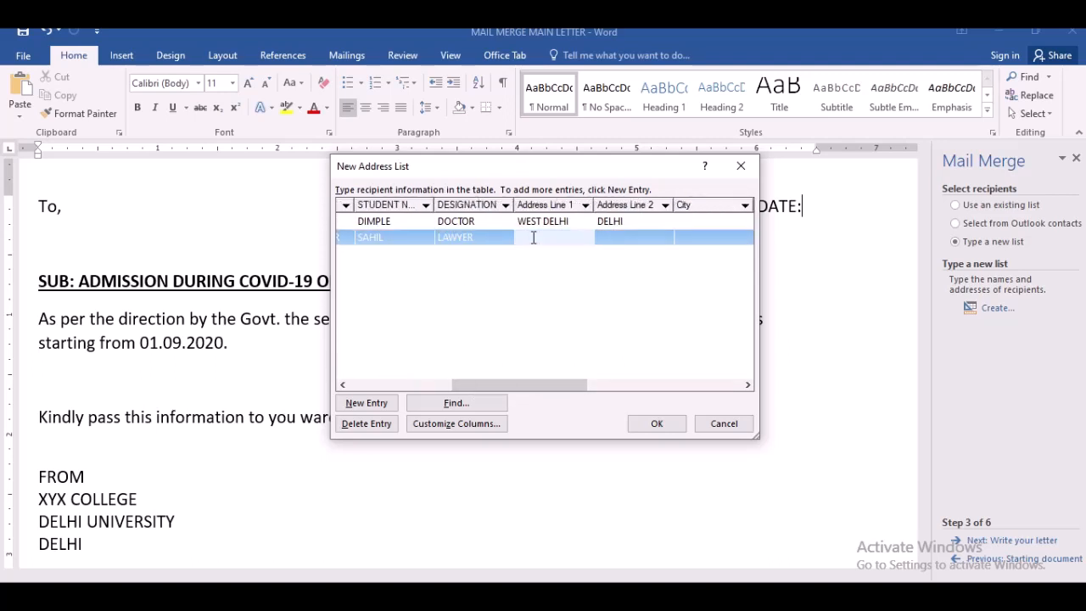
- Set the second recipient's address lines to JAIPUR and RAJASTHAN
type("JAIPUR")
key("Tab")
type("R")
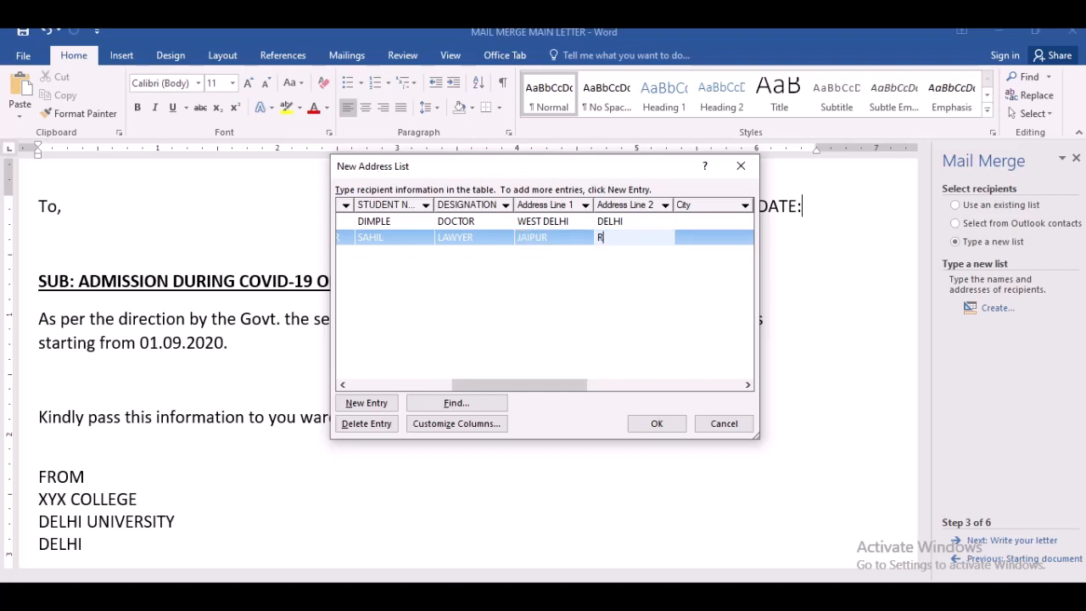
type("AJASTHAN")
left_click_drag(482, 385, 348, 391)
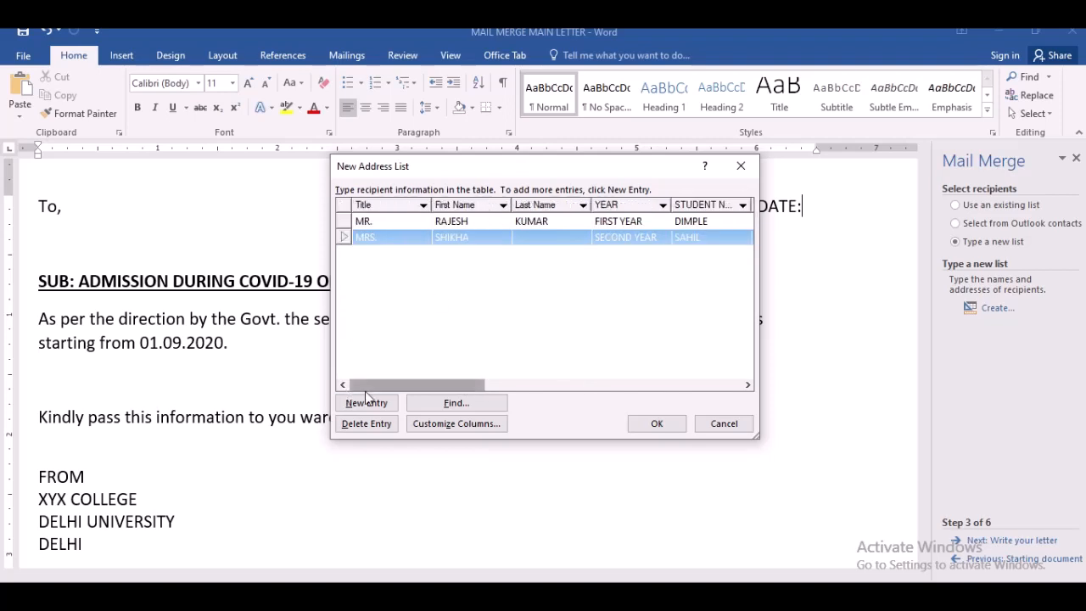
- Add a third recipient entry with the title MR
left_click(366, 401)
type("M")
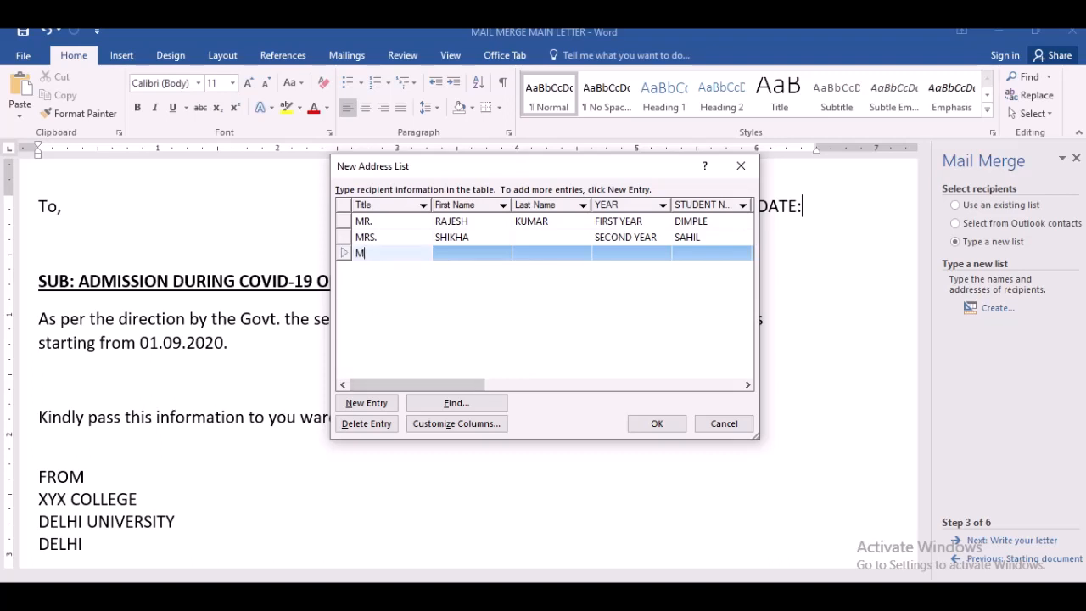
type("R.")
key("Tab")
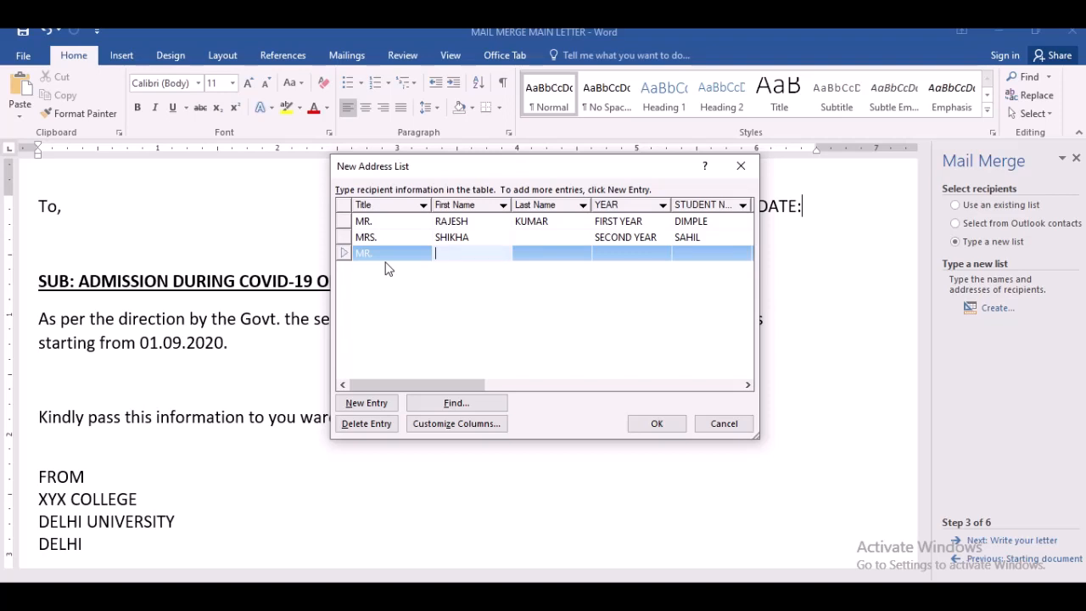
type("ir")
key("BackSpace")
key("BackSpace")
key("Tab")
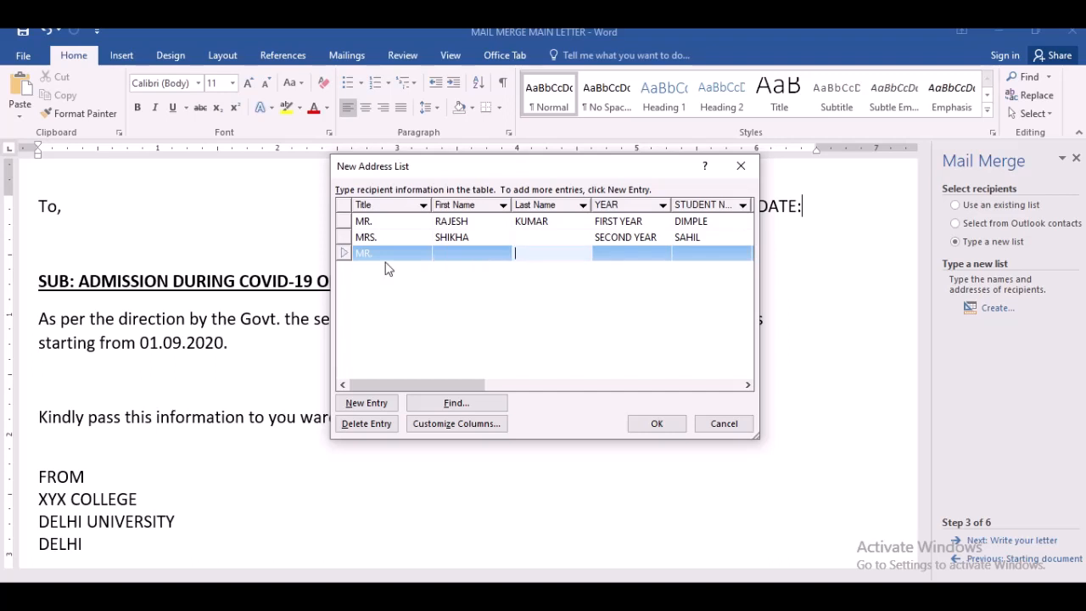
- Enter the third recipient's first name and last name
left_click(448, 252)
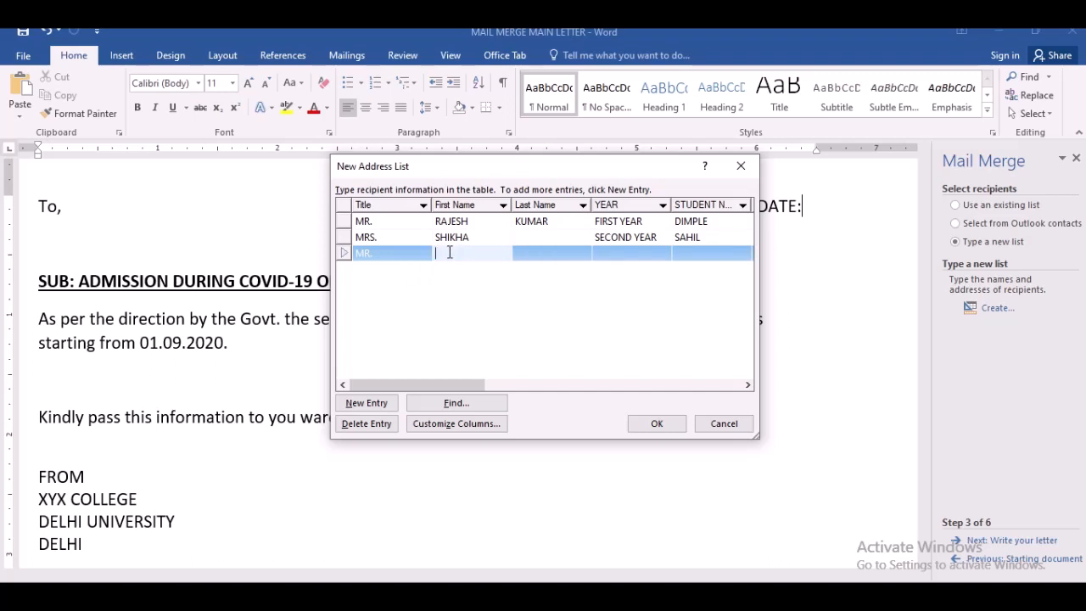
type("IRSHA")
key("Tab")
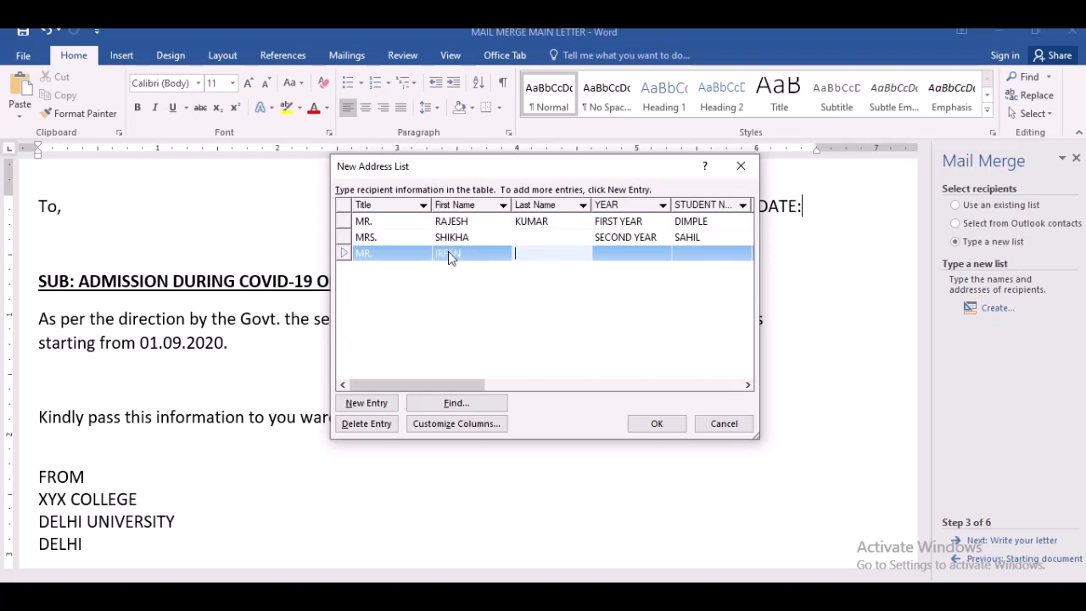
type("KHAN")
key("Tab")
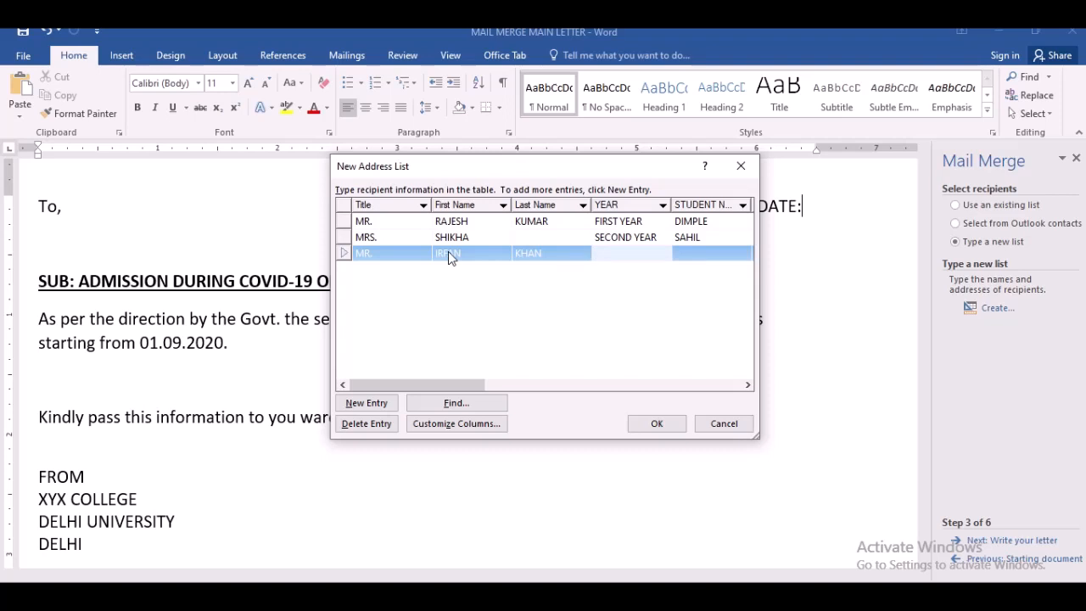
- Enter THIRD YEAR as the third recipient's year and fill in the student's name
type("THIRD YEAR")
key("Tab")
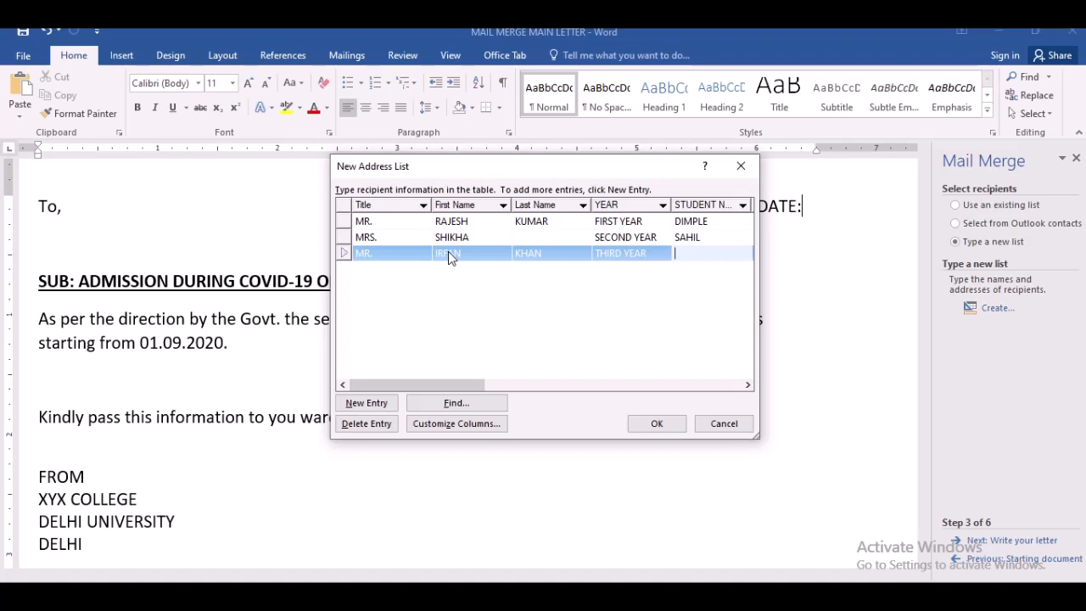
type("RAZA")
key("Tab")
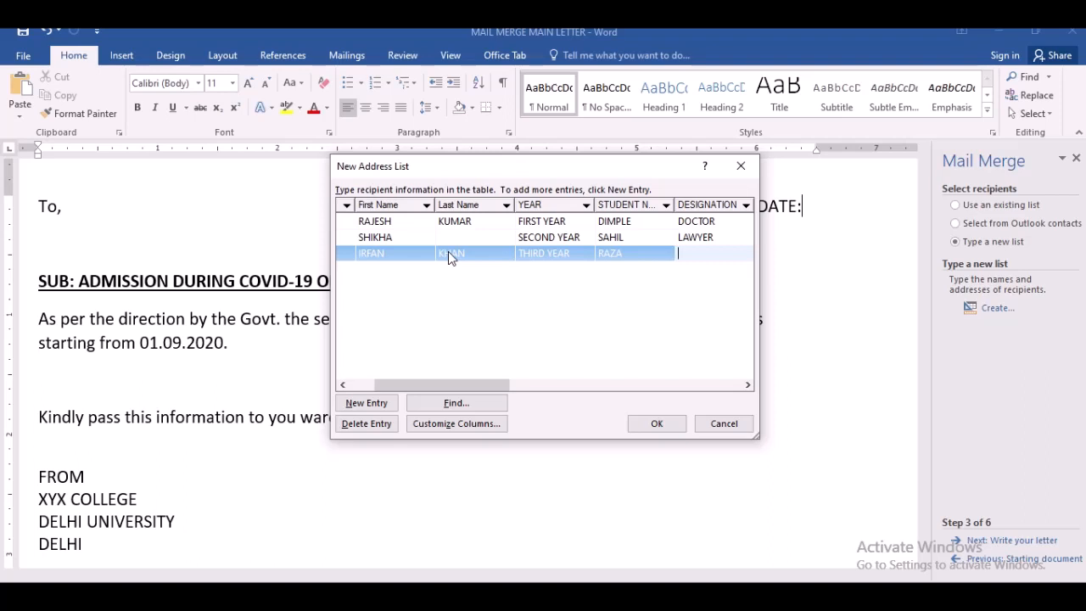
- Set the third recipient's designation to SCIENTIST and confirm the new address list
type("SCIENTIST")
left_click_drag(387, 386, 363, 386)
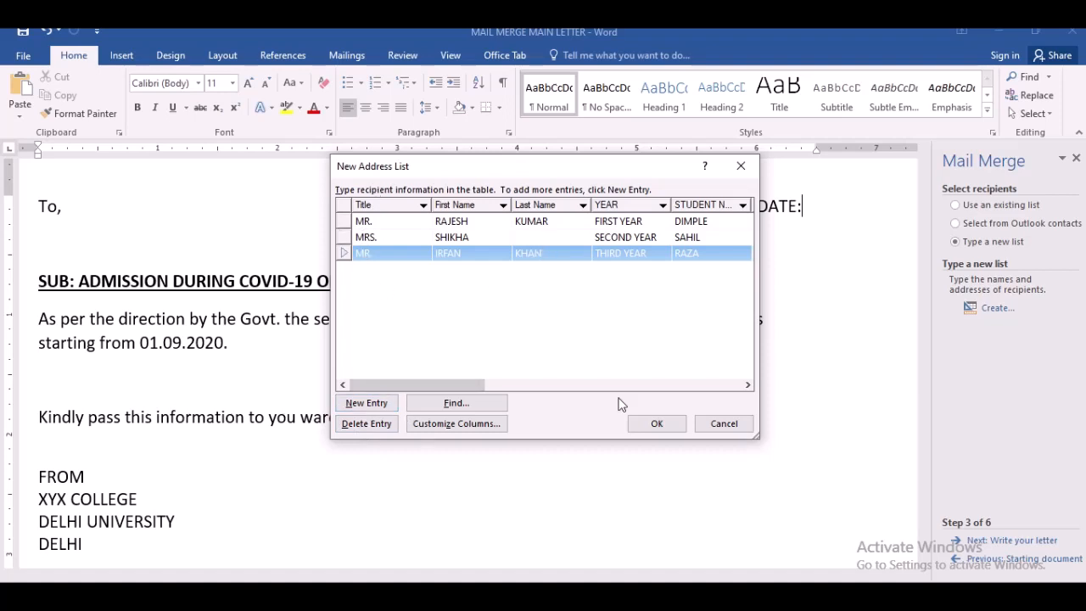
left_click(657, 424)
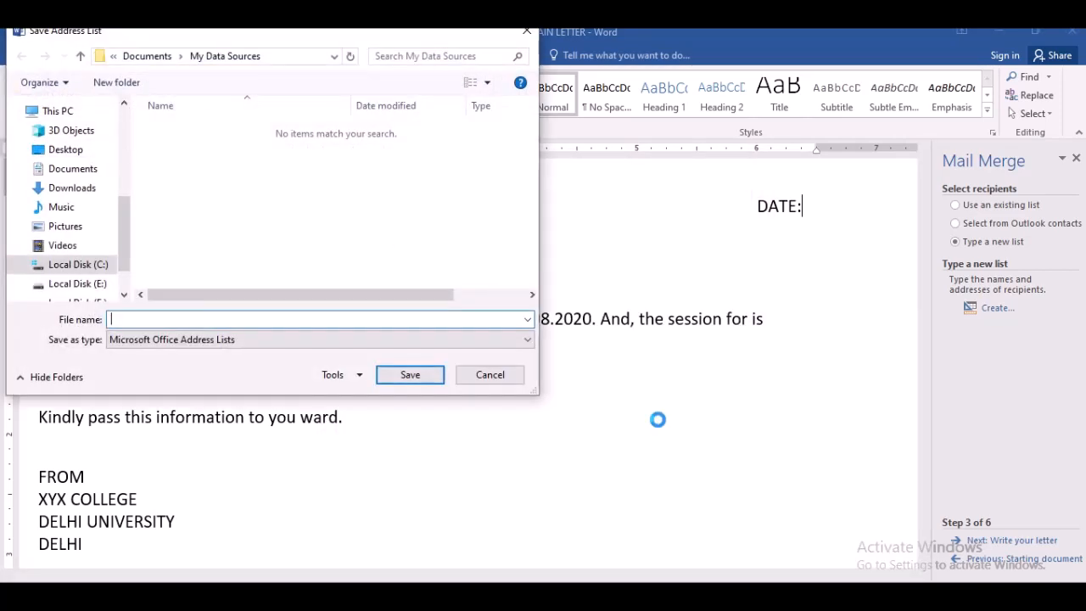
- Save the new address list on Local Disk (E:) under the file name ADDRESS FIELD
left_click(85, 284)
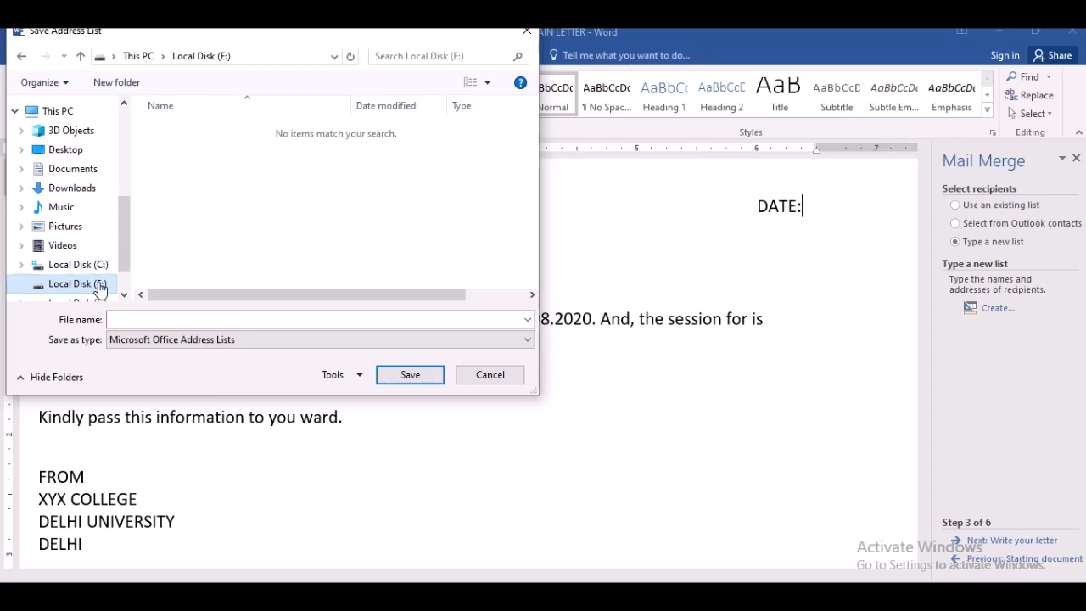
left_click(138, 320)
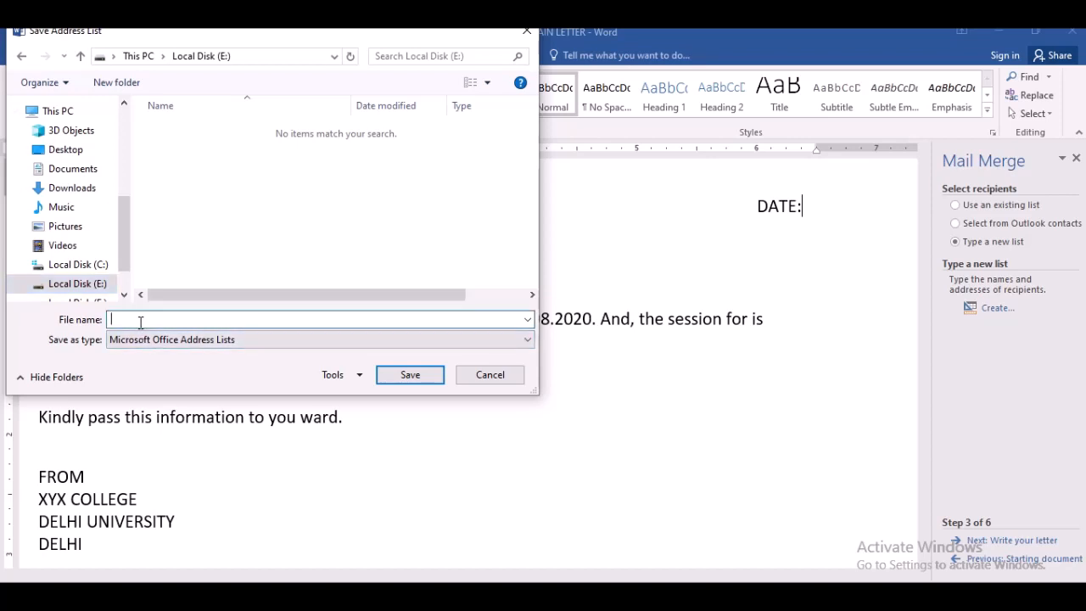
type("ADDRESS FIELD")
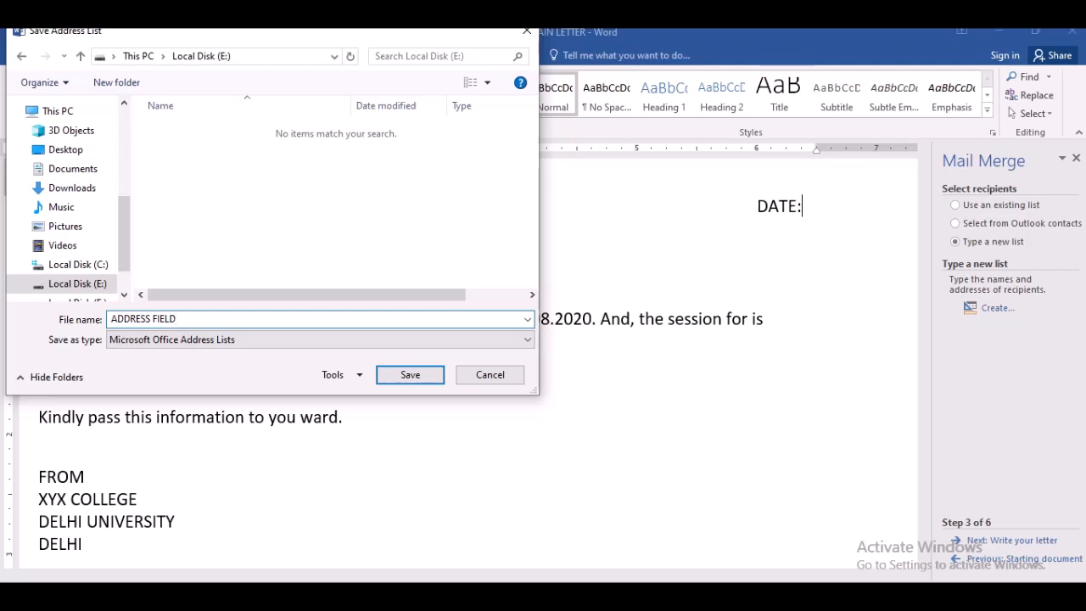
left_click(410, 376)
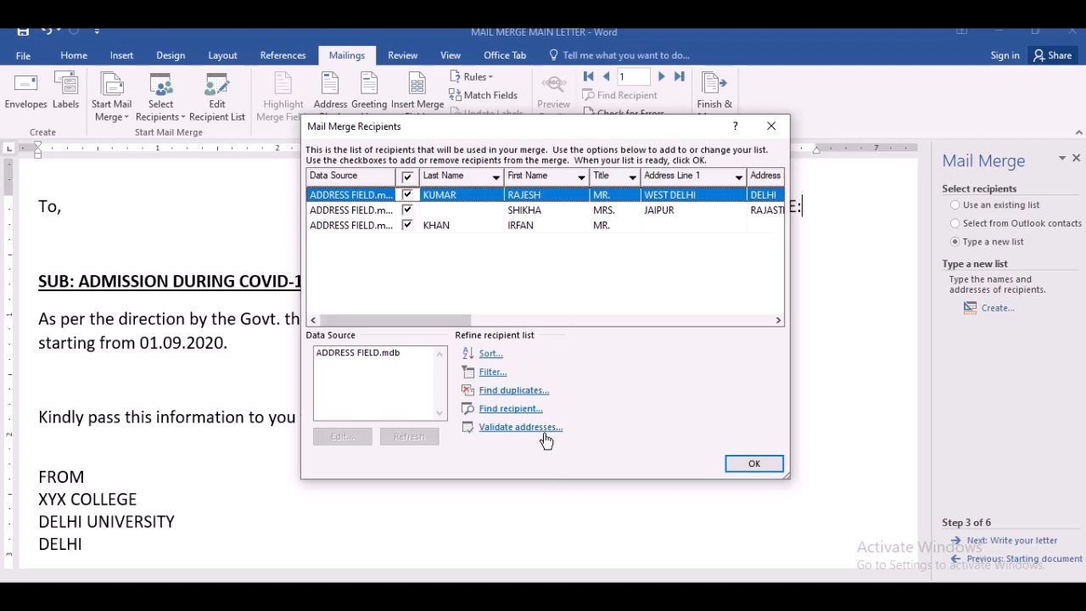
- Rename the address list's DESIGNATION field to OCCUPATION and save the changes to the data source
left_click(354, 357)
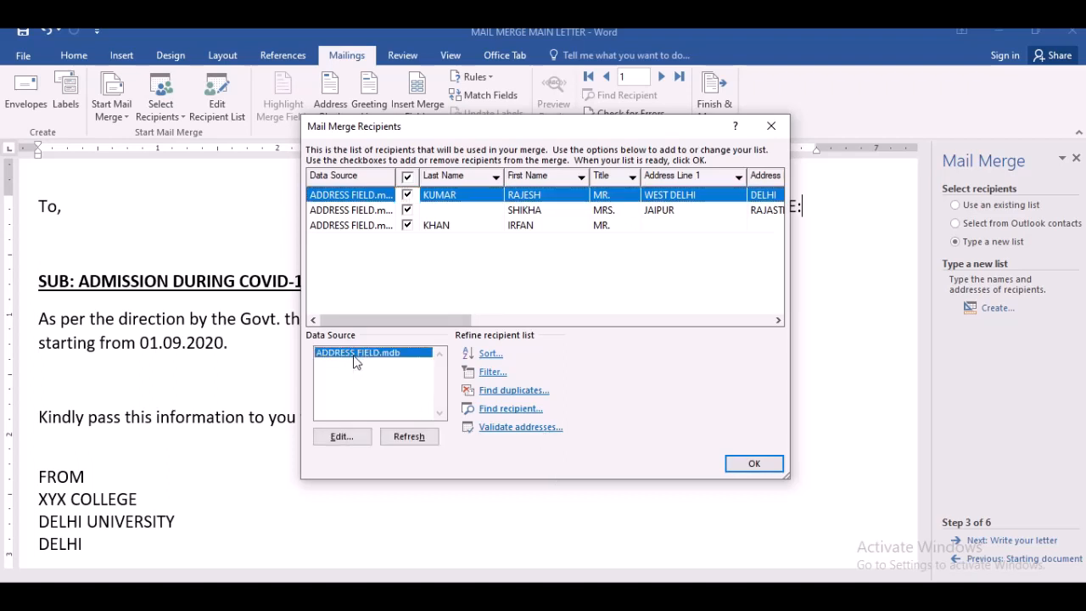
left_click(340, 437)
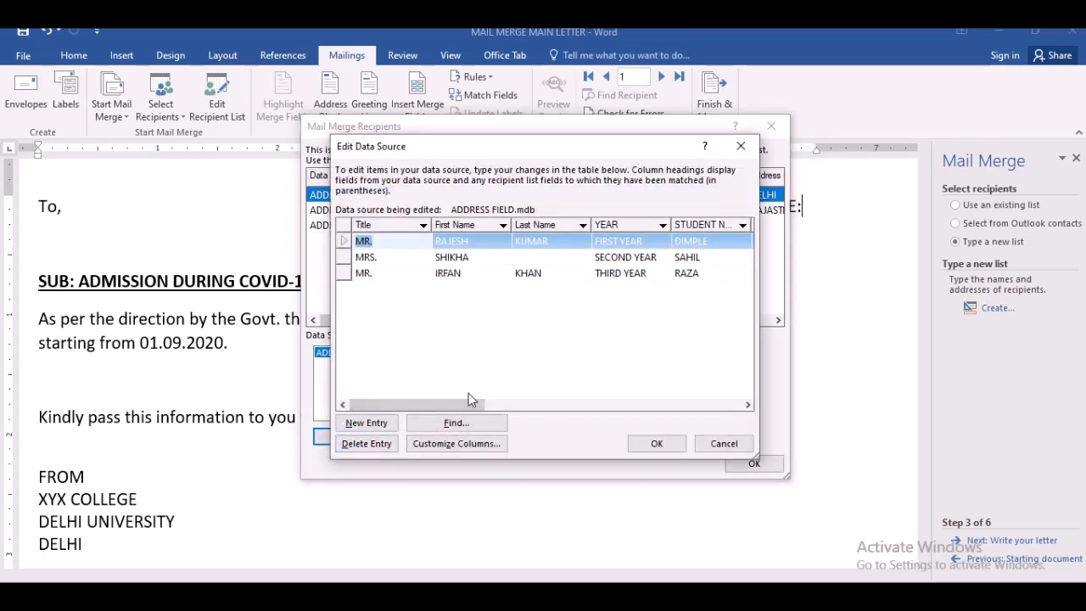
left_click(462, 445)
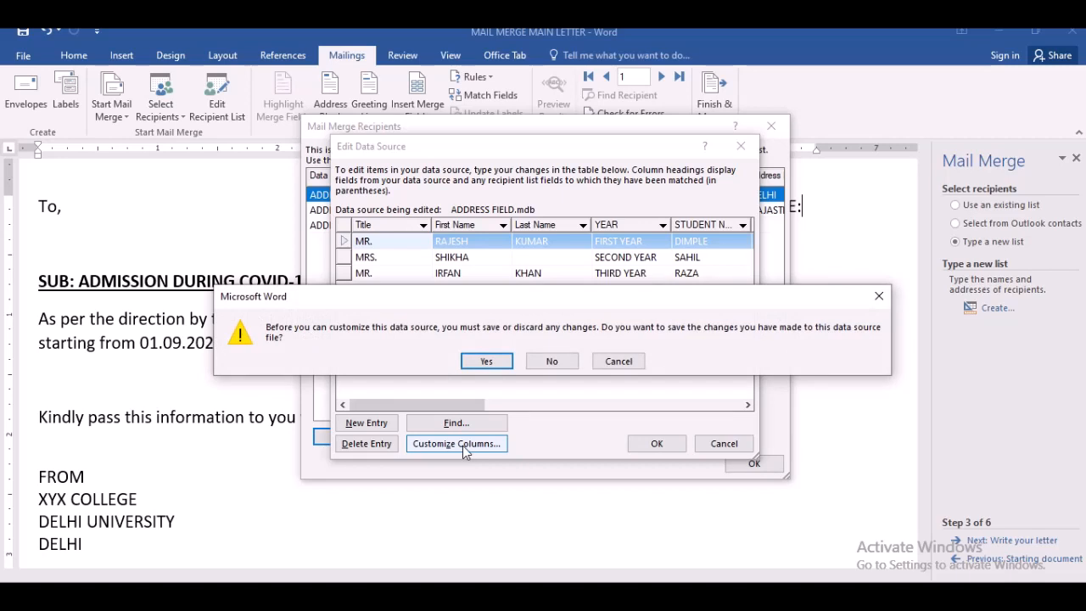
left_click(486, 361)
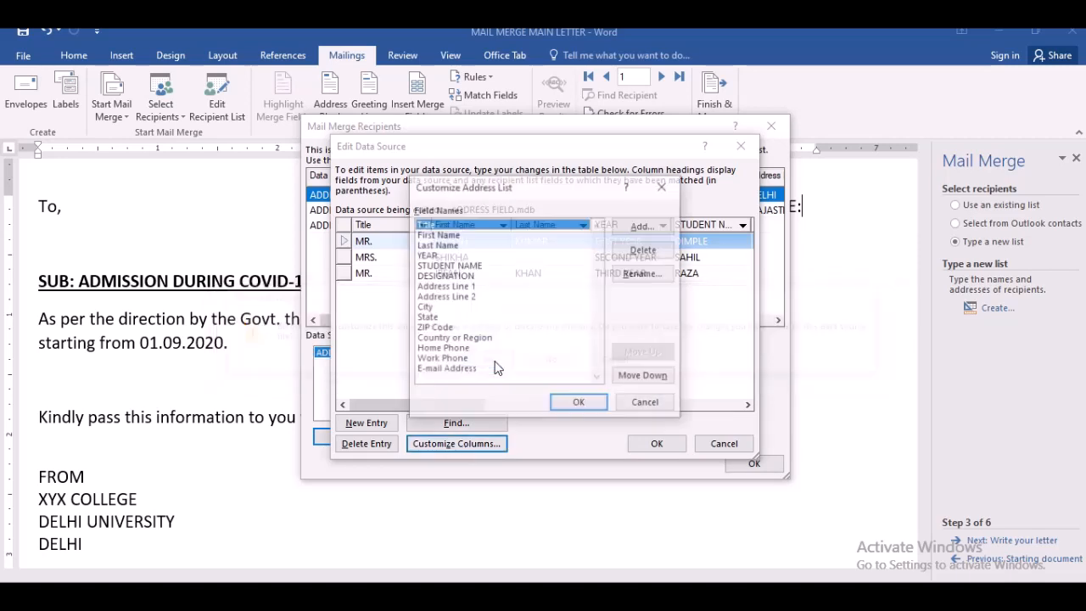
left_click(462, 278)
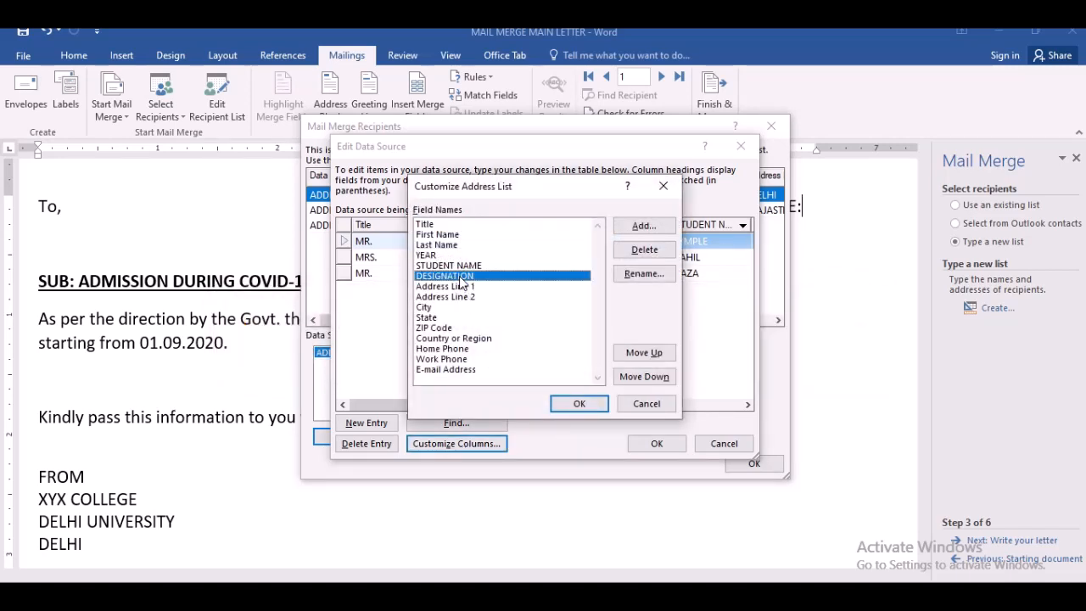
left_click(643, 274)
type("OCCU")
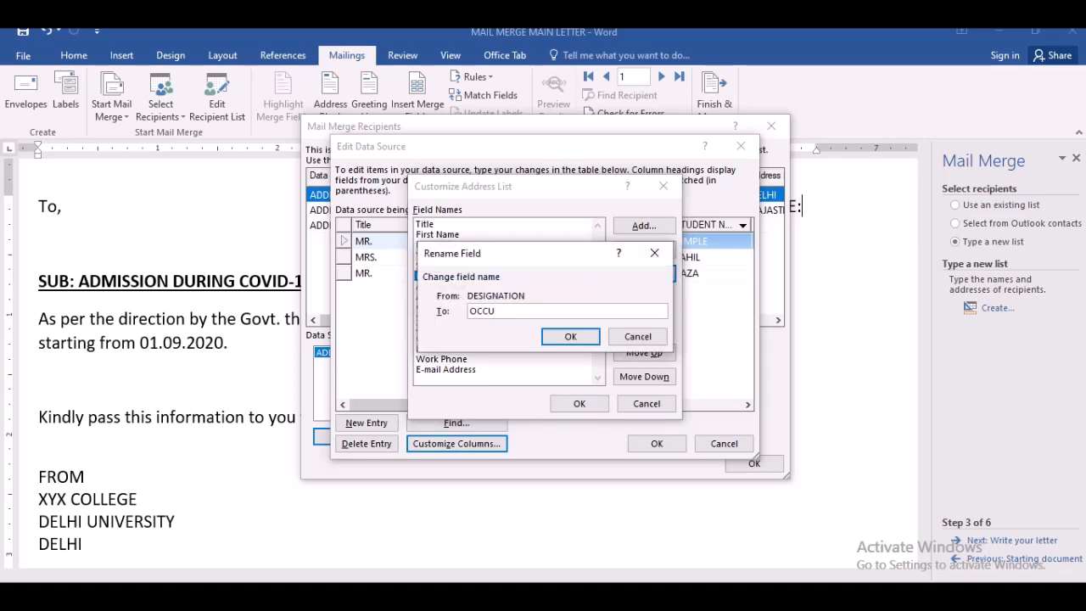
key("BackSpace")
type("UO")
key("BackSpace")
type("PATION")
left_click(557, 338)
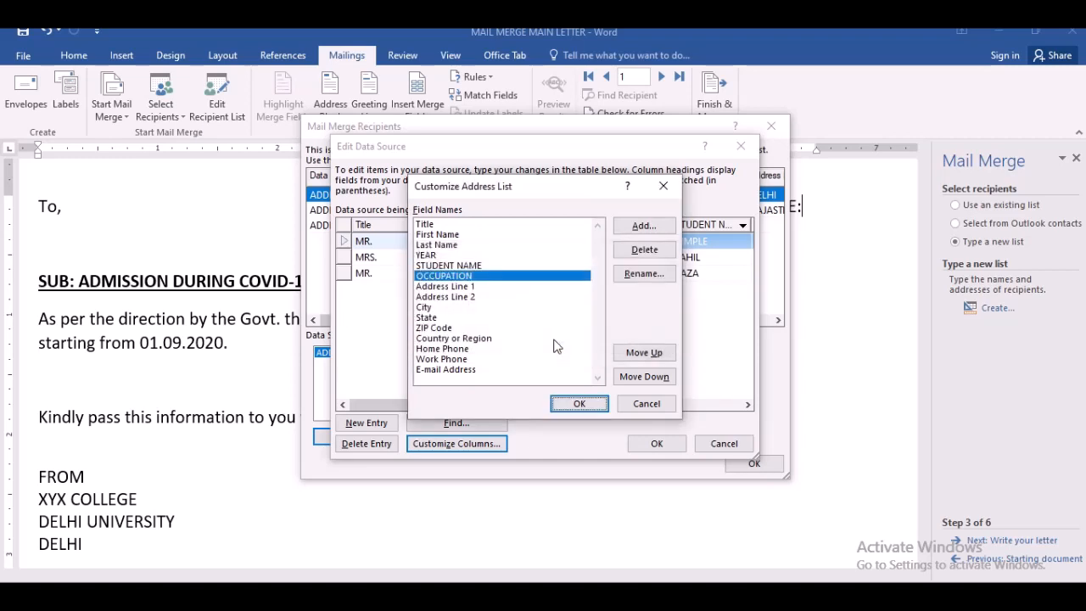
left_click(575, 404)
left_click_drag(463, 407, 521, 417)
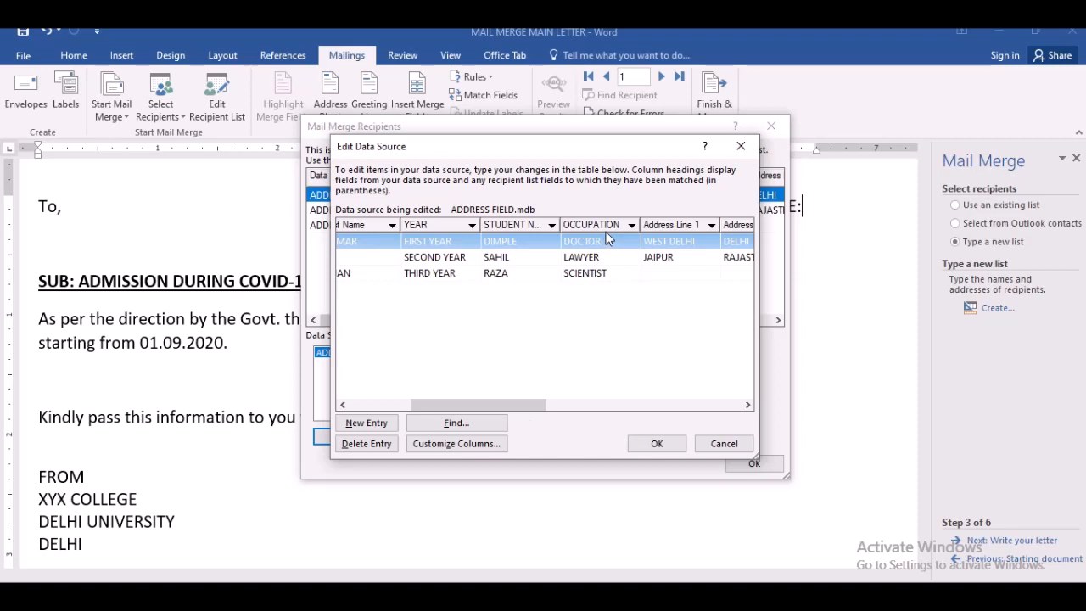
left_click(673, 443)
left_click(483, 355)
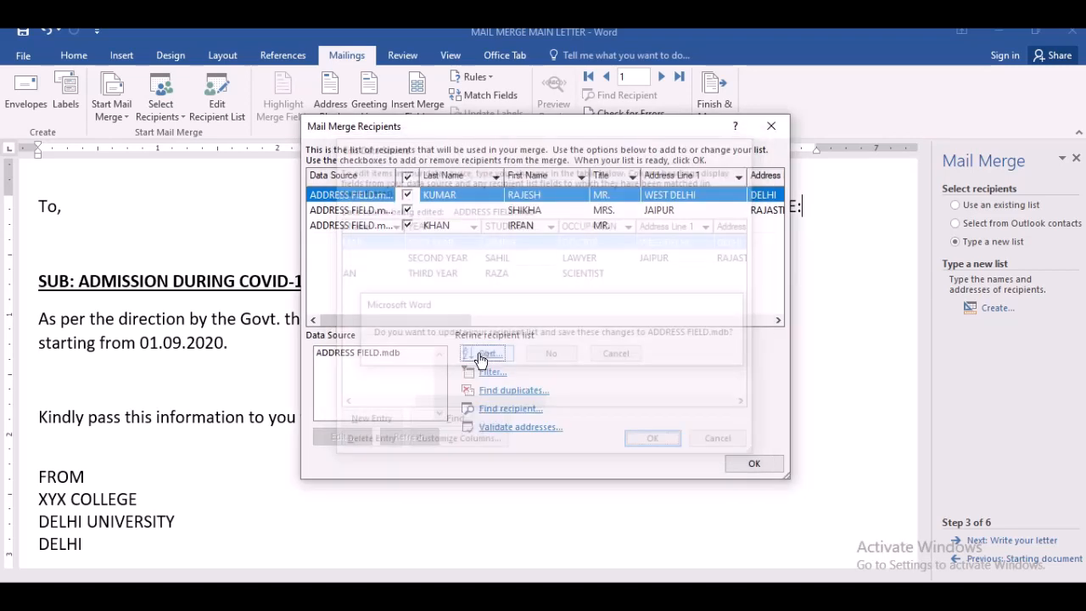
- Sort the recipient list by First Name in ascending order and close the recipient list
left_click(384, 357)
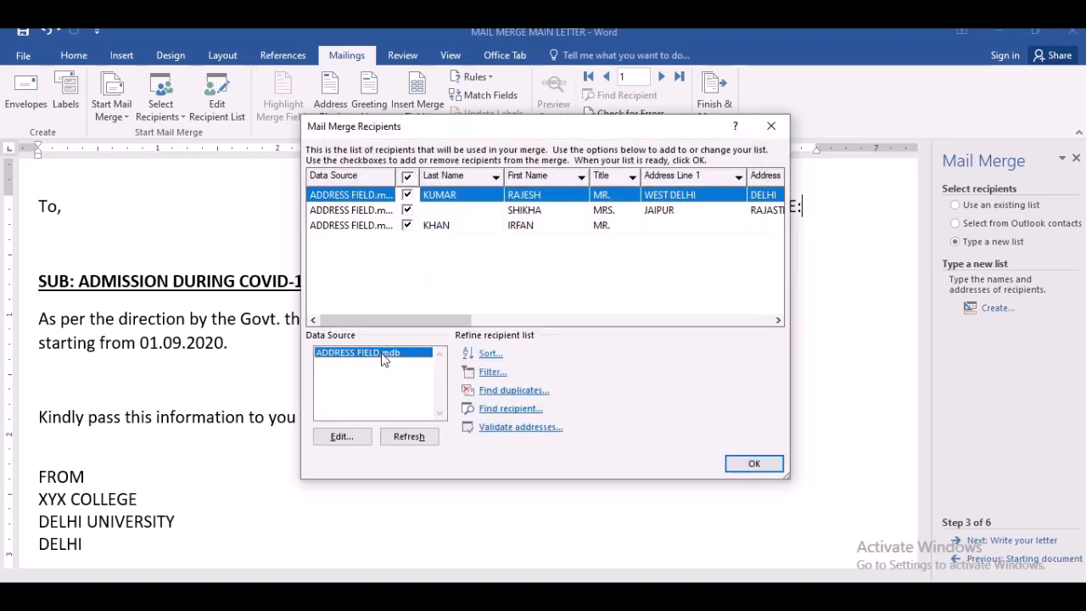
left_click(491, 354)
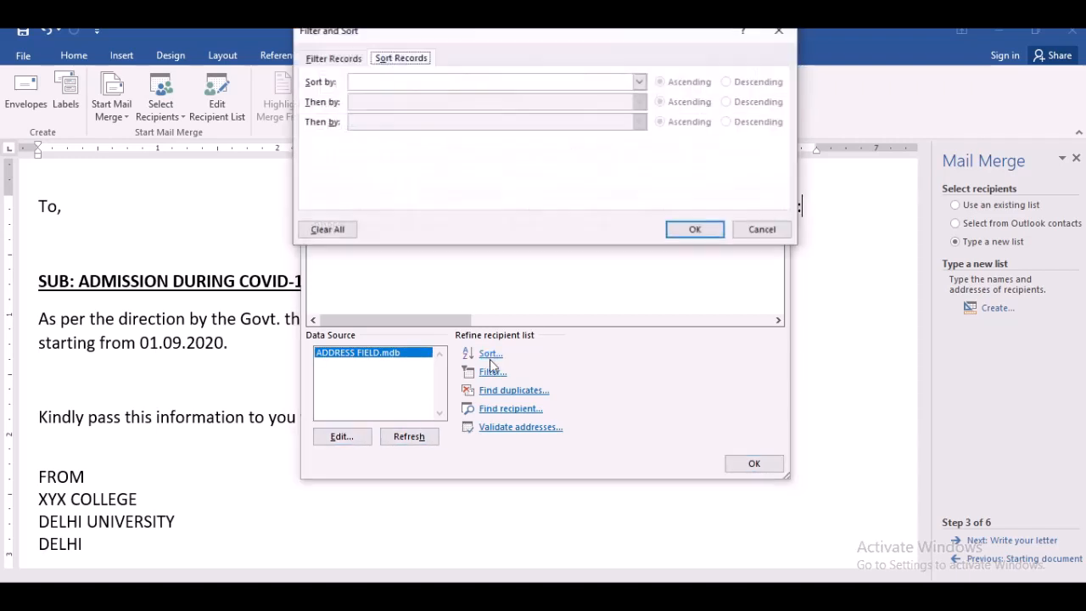
left_click(639, 85)
left_click(611, 118)
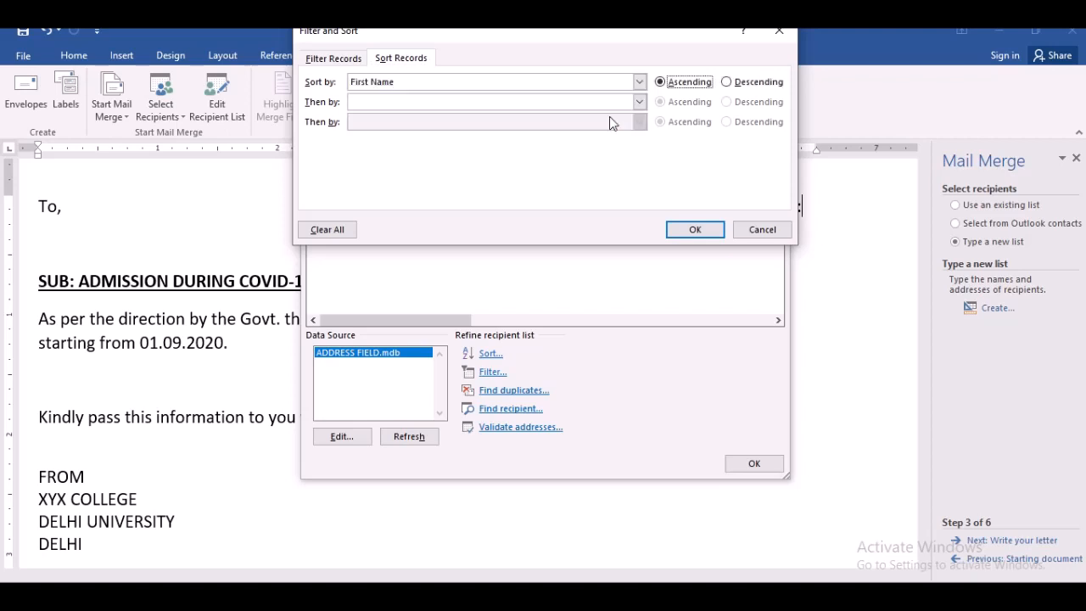
left_click(696, 227)
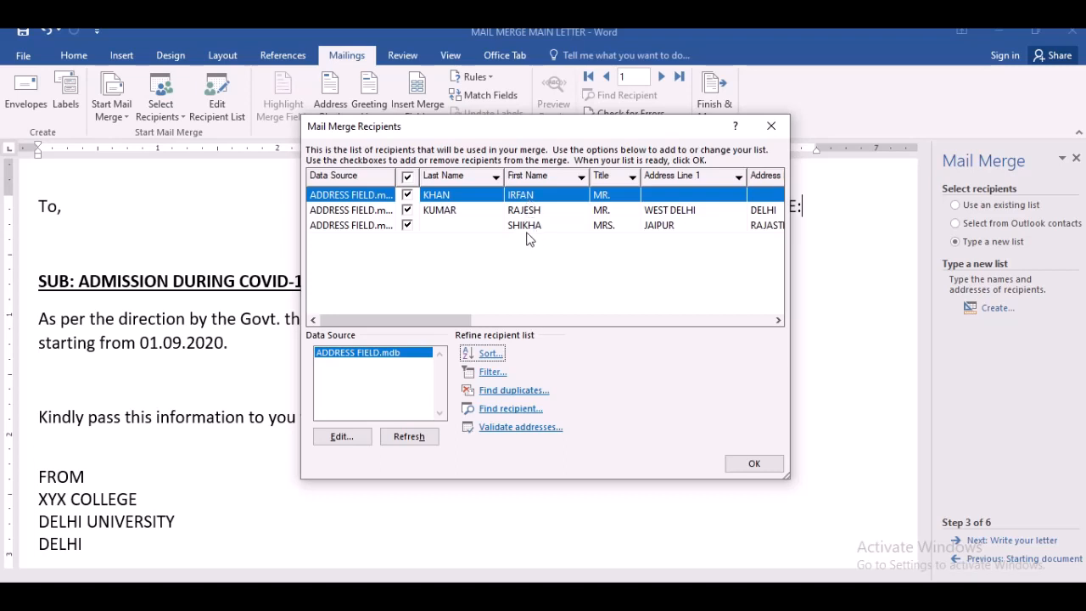
left_click(491, 372)
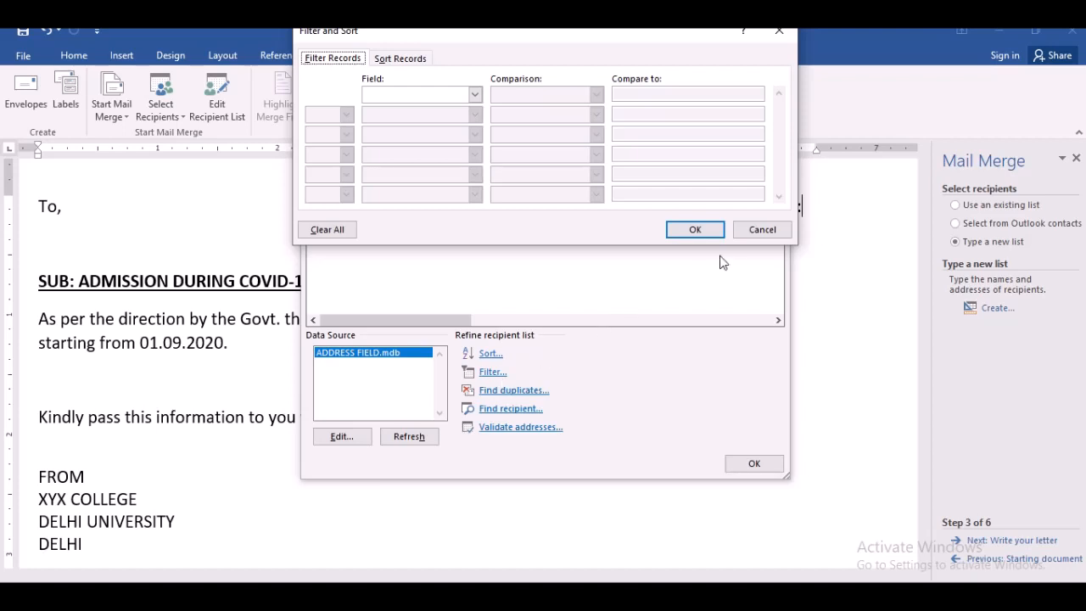
left_click(762, 229)
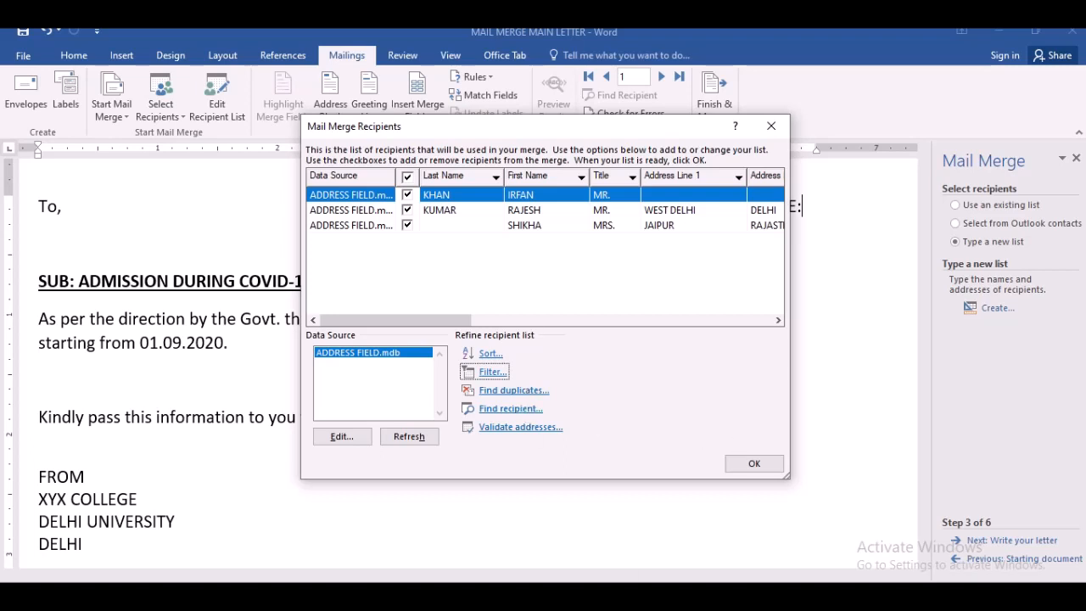
left_click(752, 462)
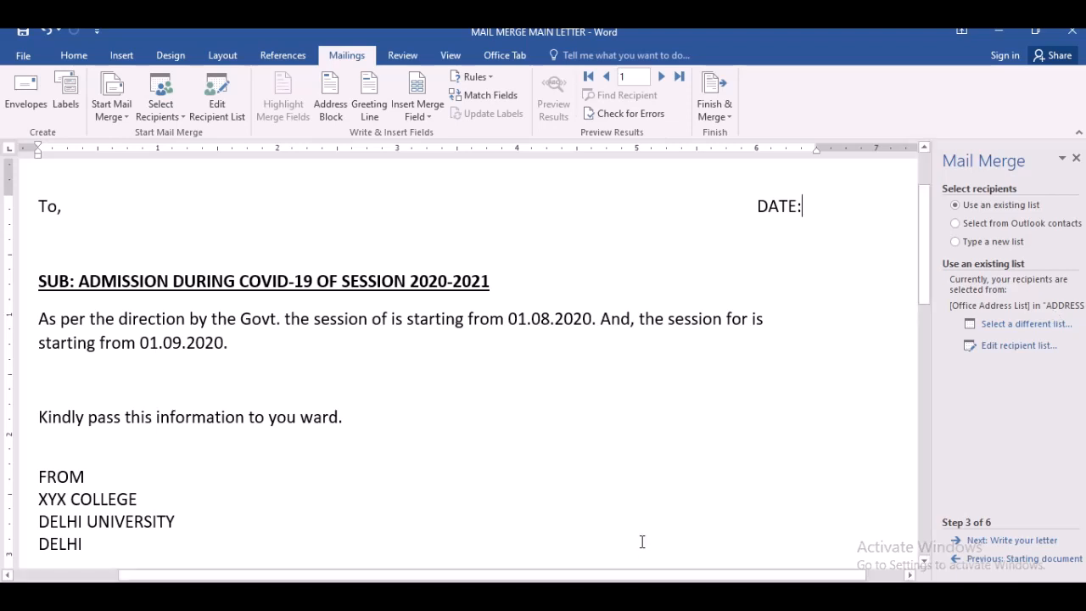
left_click(543, 597)
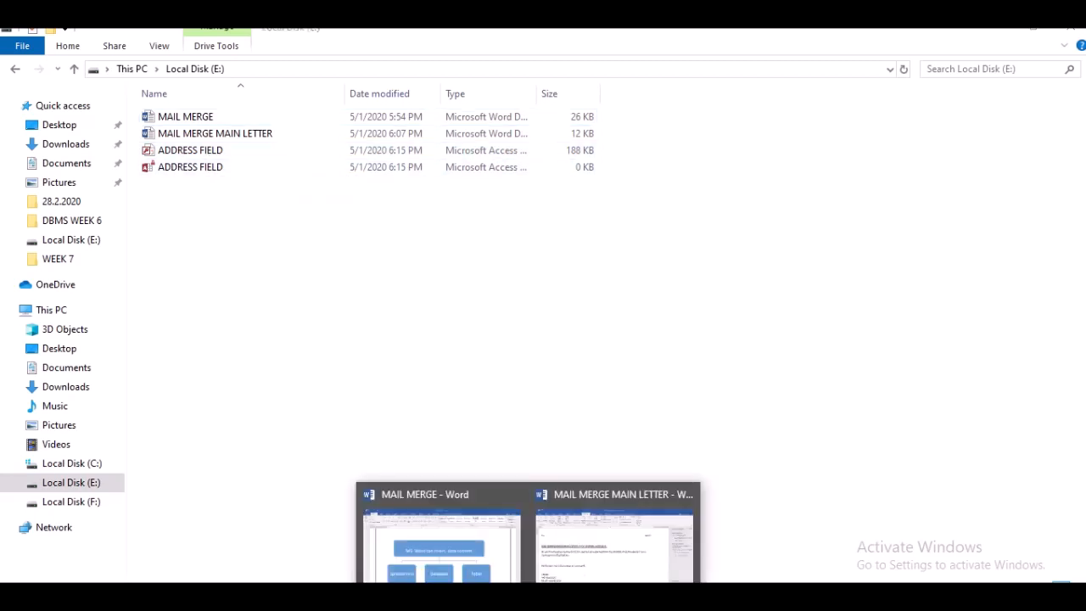
mouse_move(475, 574)
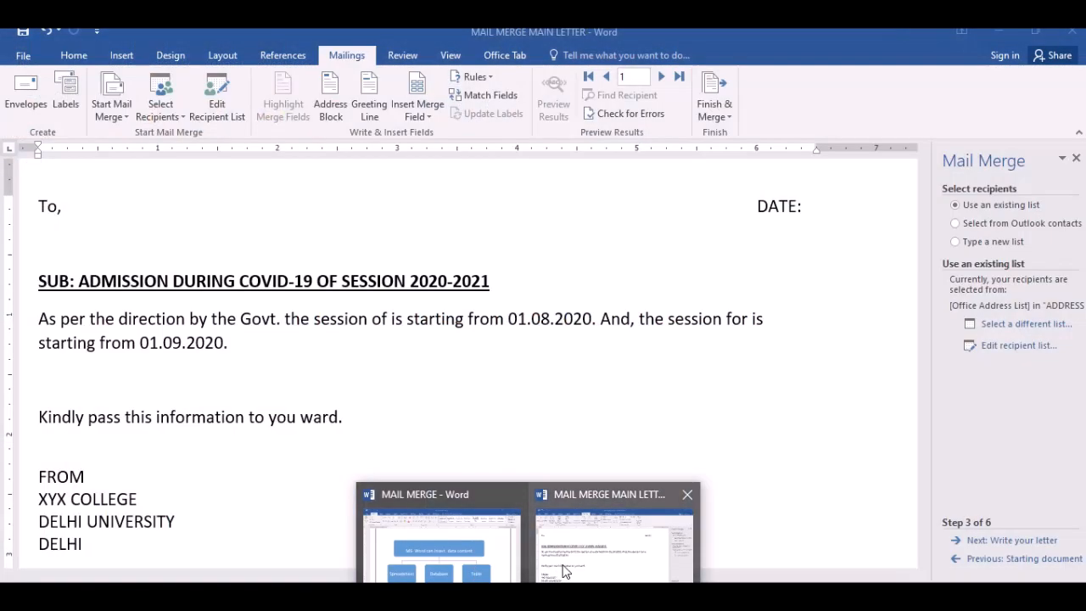
left_click(562, 562)
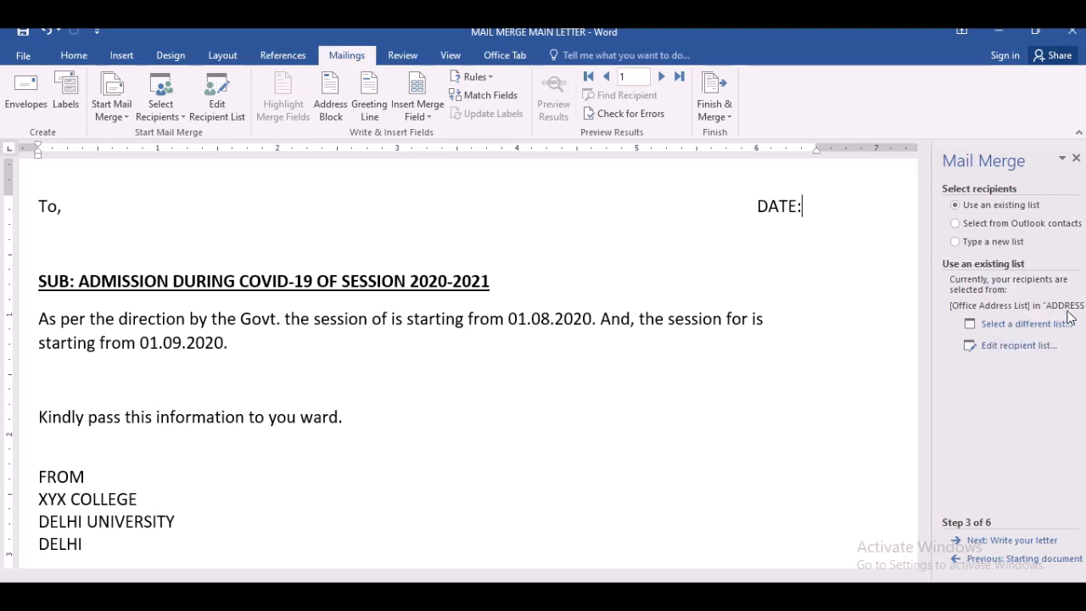
- Open the dialog for selecting a different recipient list
left_click(1027, 326)
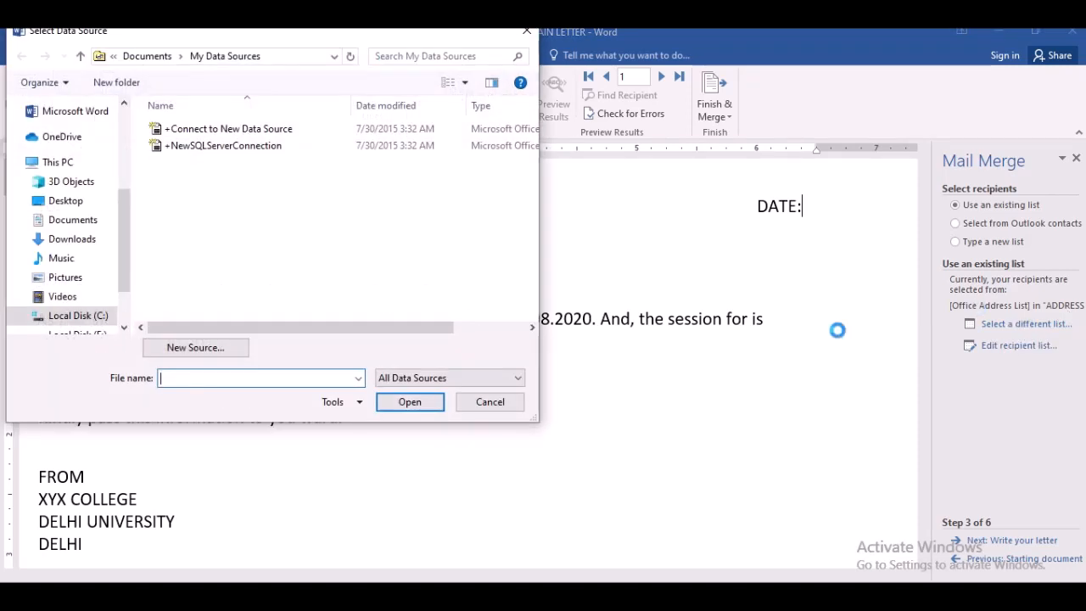
left_click(490, 402)
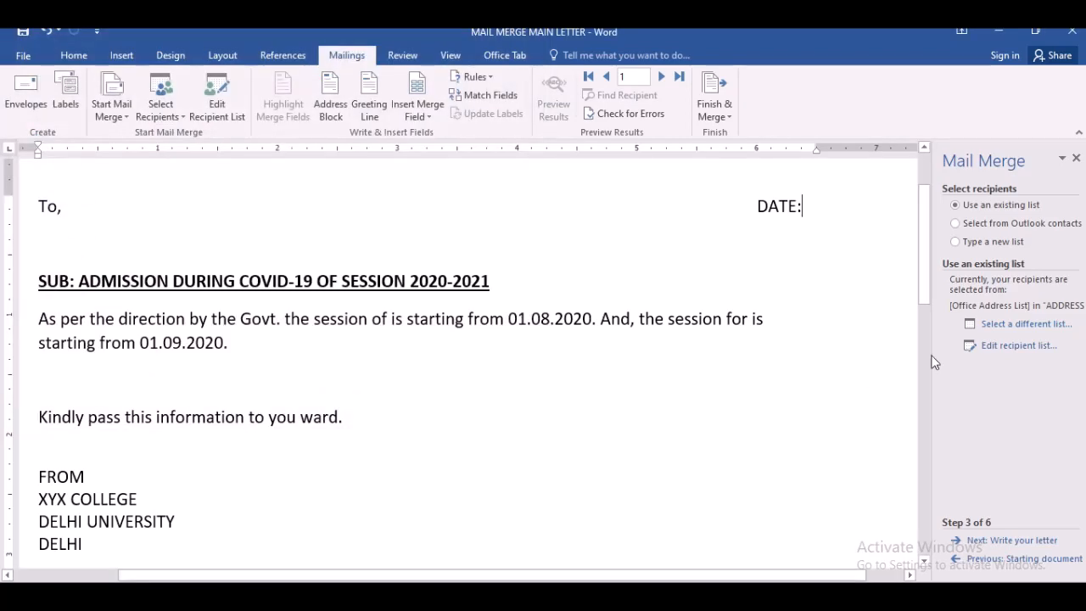
left_click(1006, 326)
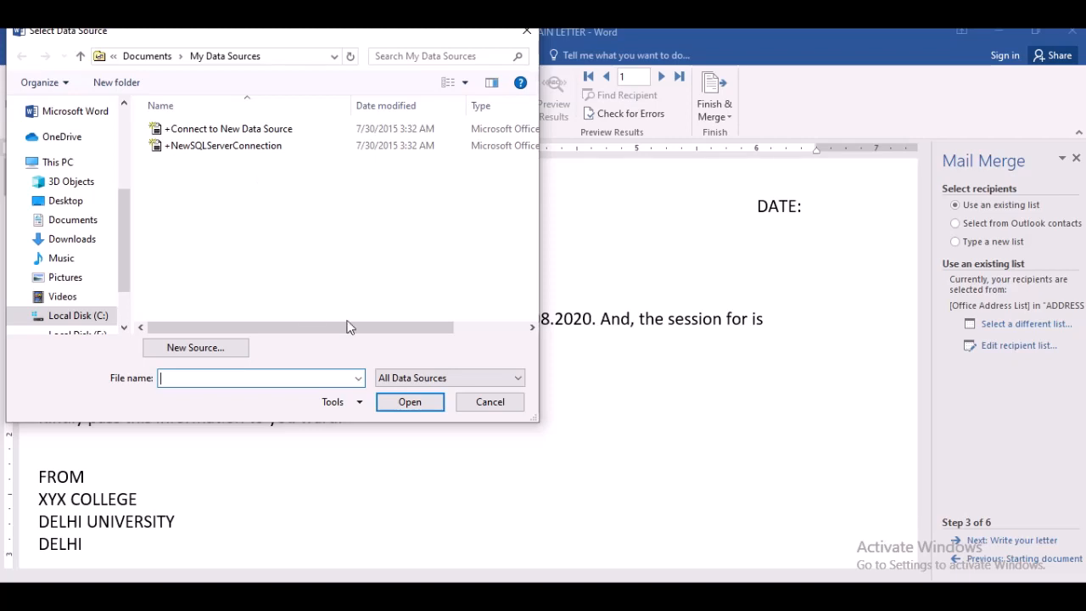
left_click(491, 403)
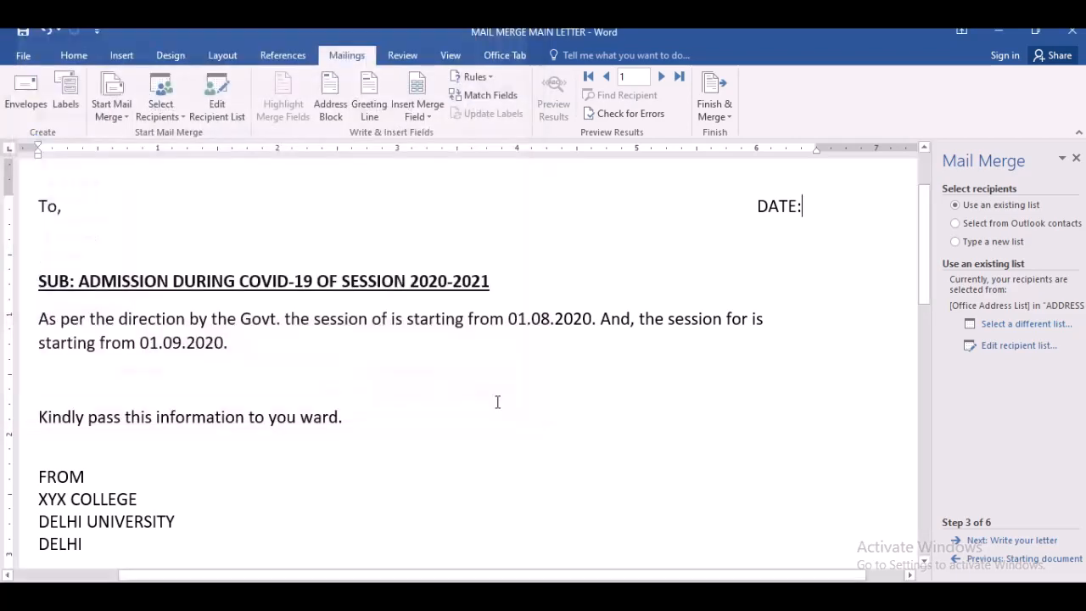
left_click(1034, 352)
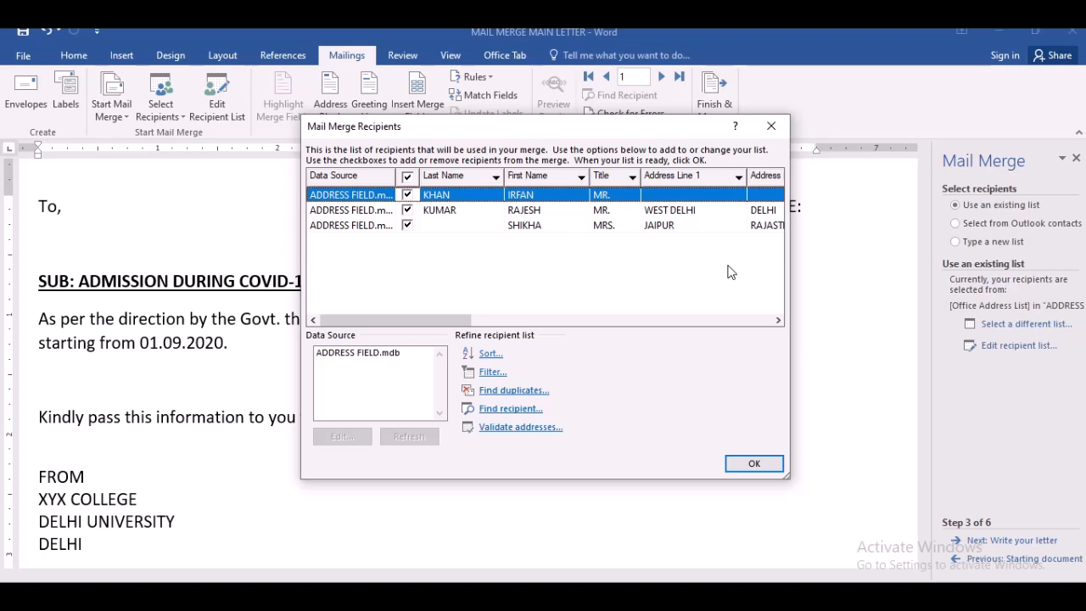
left_click(408, 209)
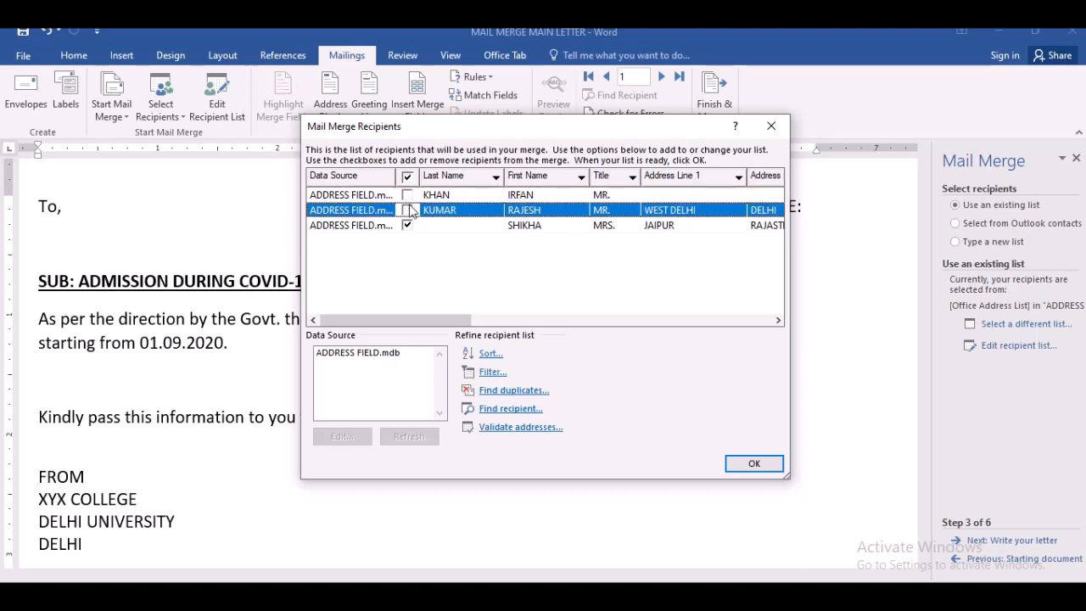
left_click(407, 225)
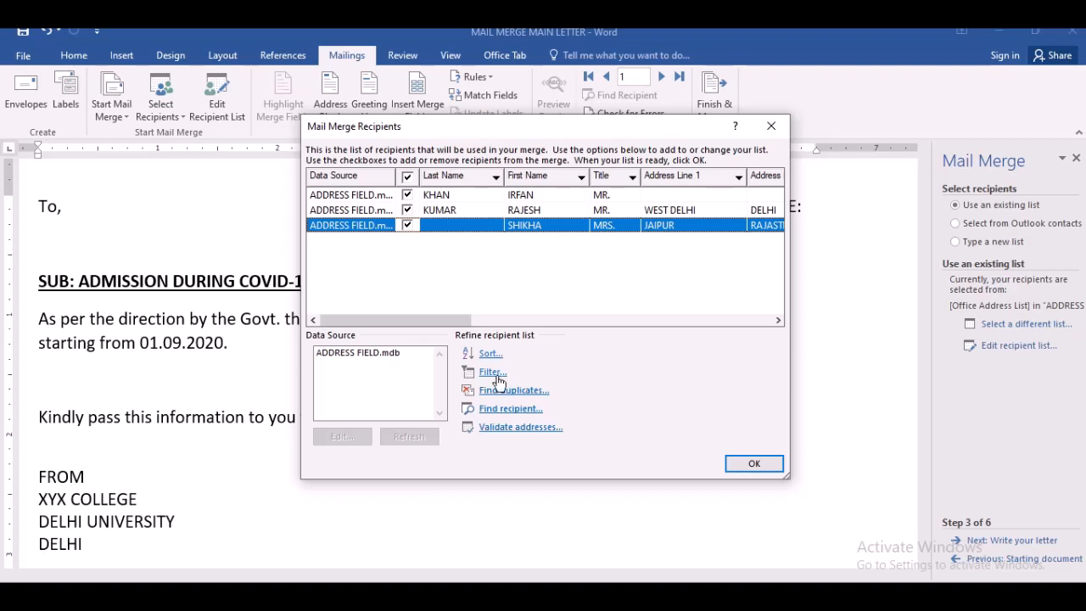
left_click(767, 465)
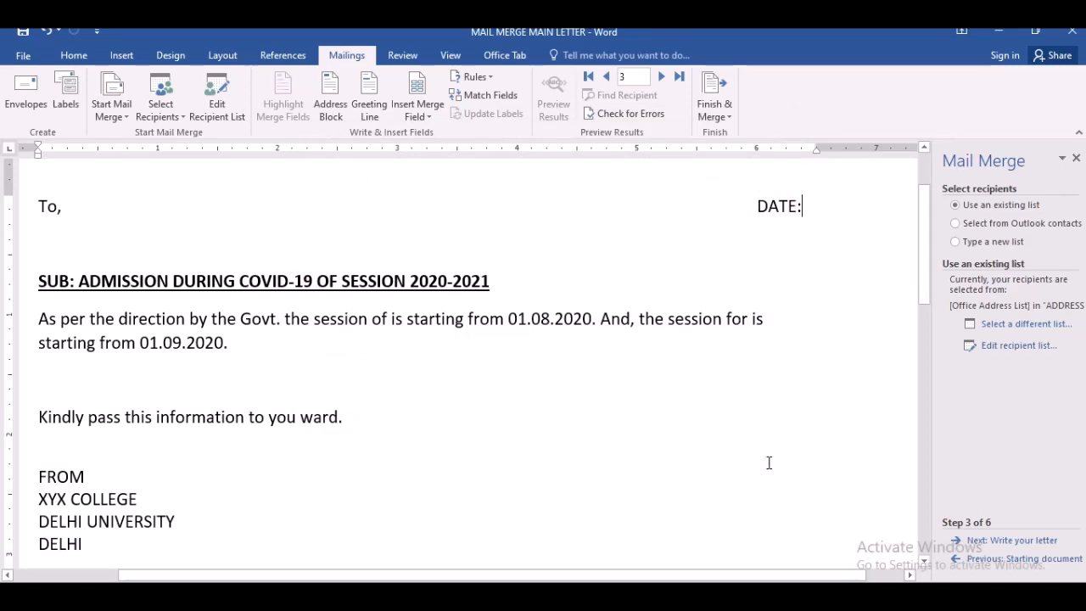
- Advance the mail merge wizard to the Write your letter step
left_click(1009, 546)
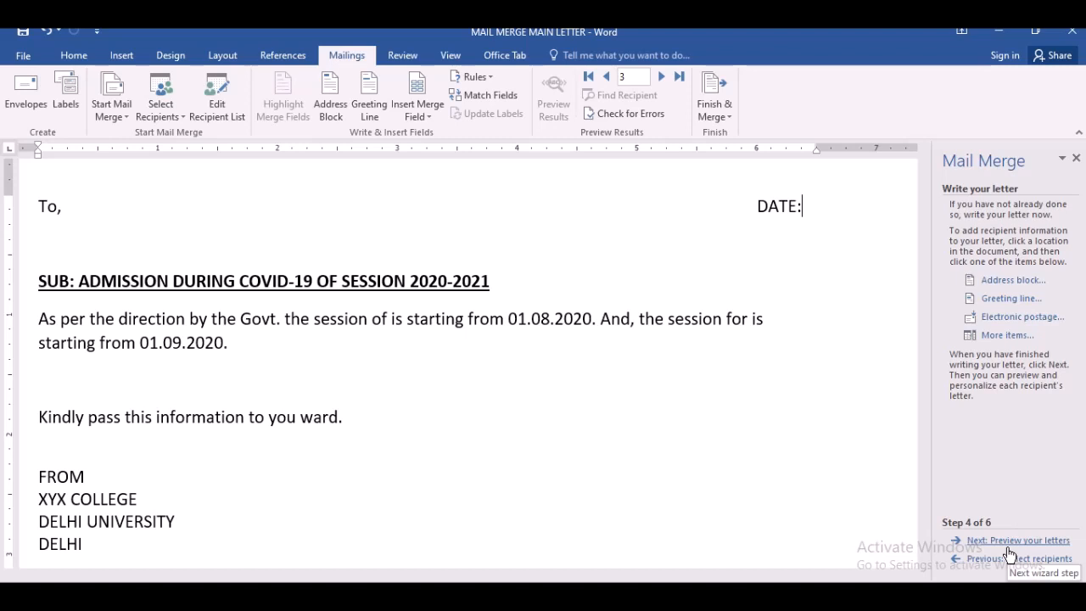
- Examine the address block's recipient name formats and postal address option against the recipient preview, then cancel the dialog
left_click(994, 288)
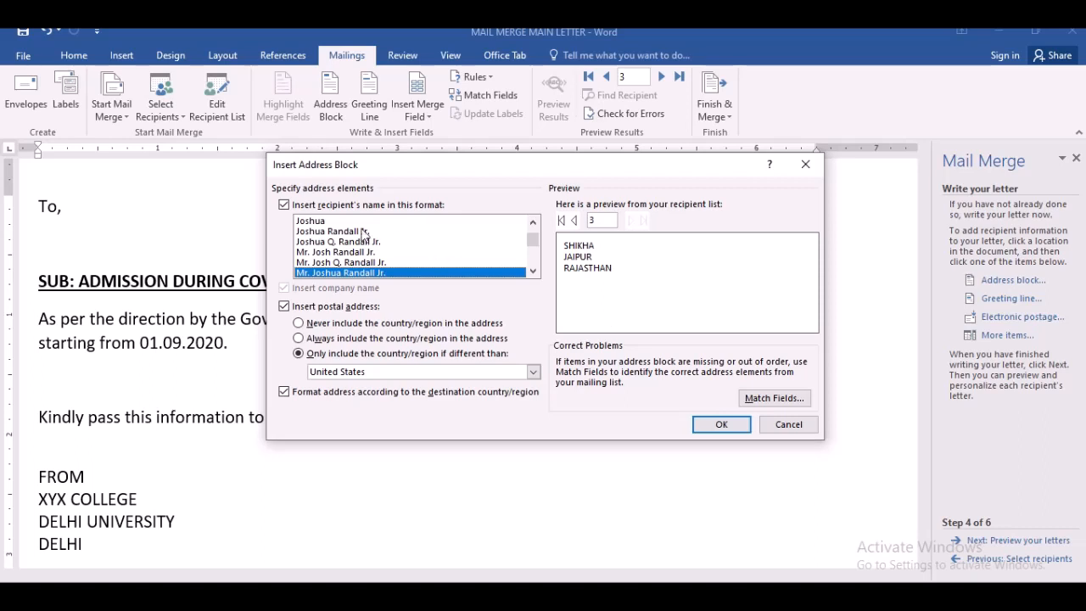
left_click(319, 222)
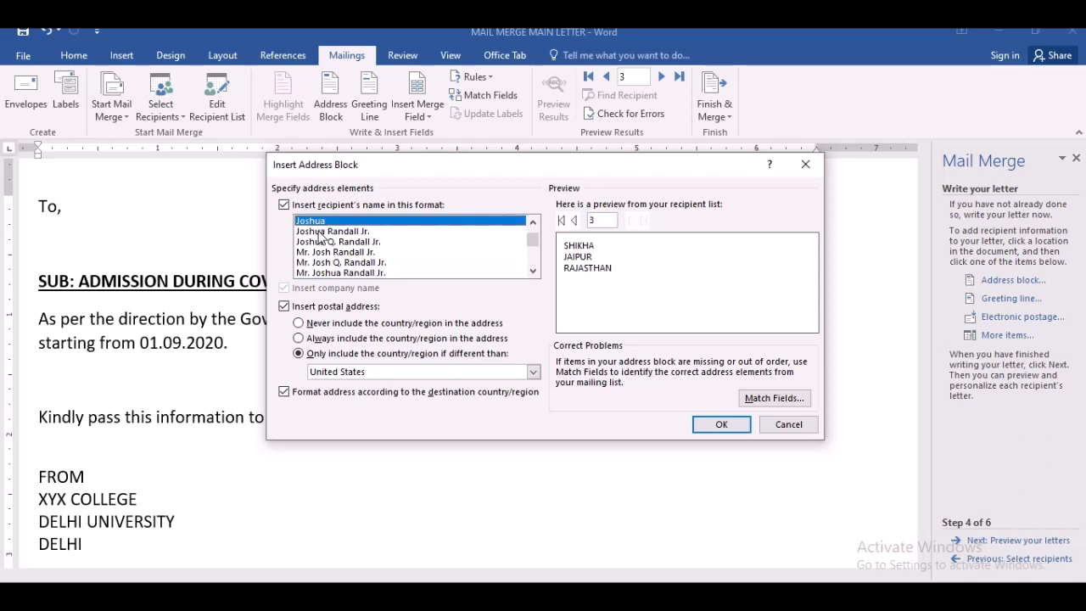
left_click(320, 232)
left_click(320, 242)
left_click(320, 252)
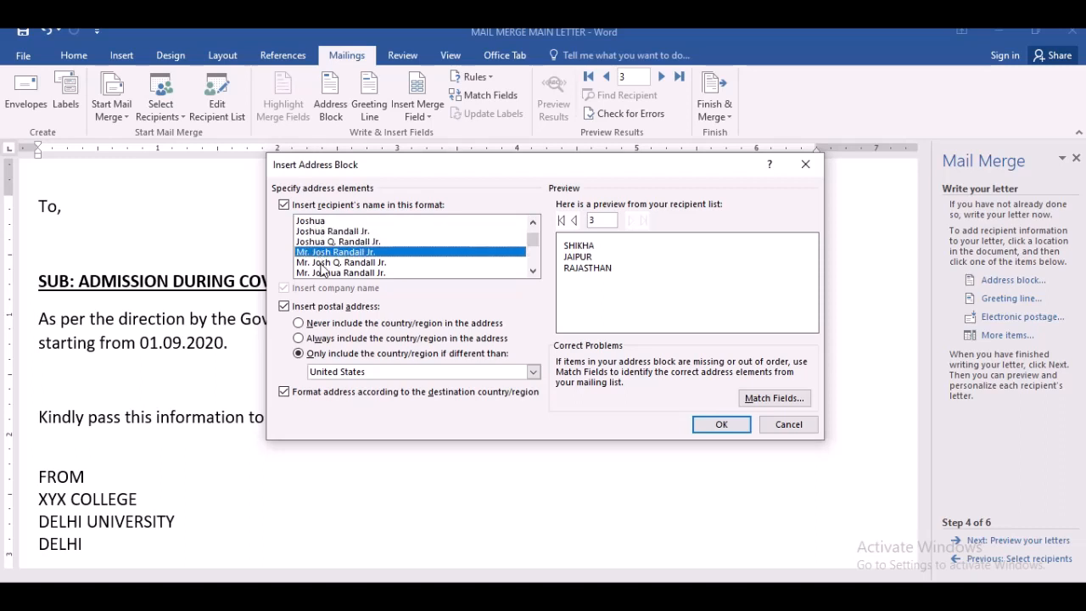
left_click(323, 263)
left_click(326, 273)
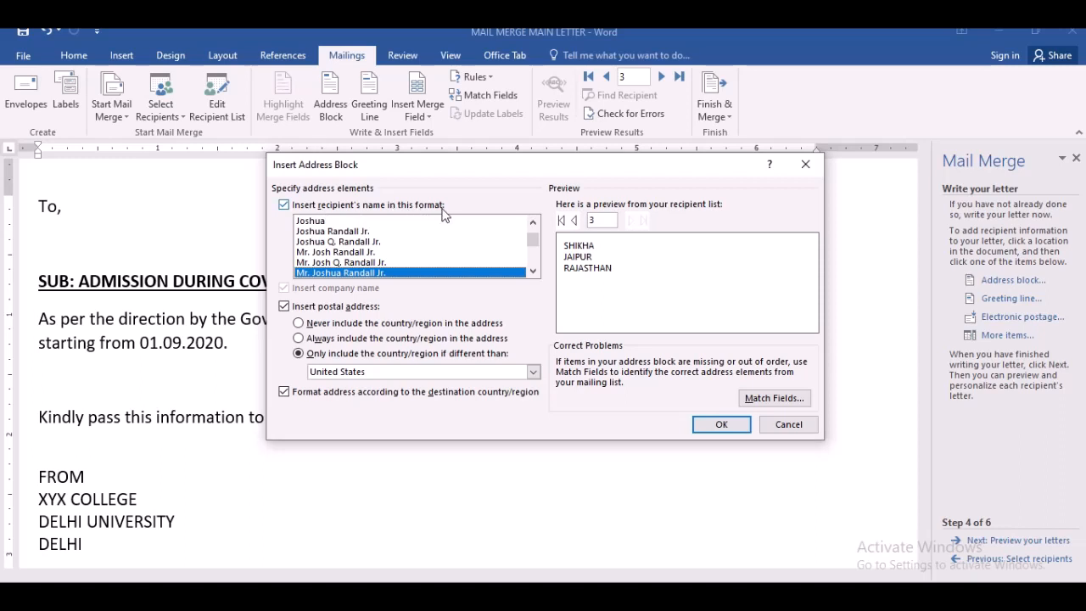
left_click(575, 220)
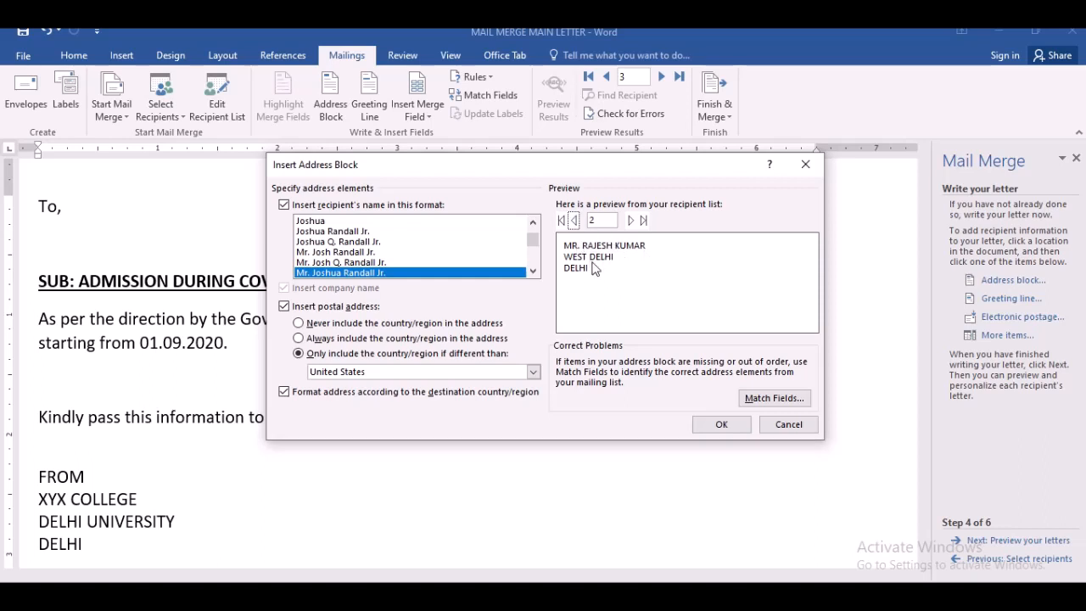
left_click(310, 222)
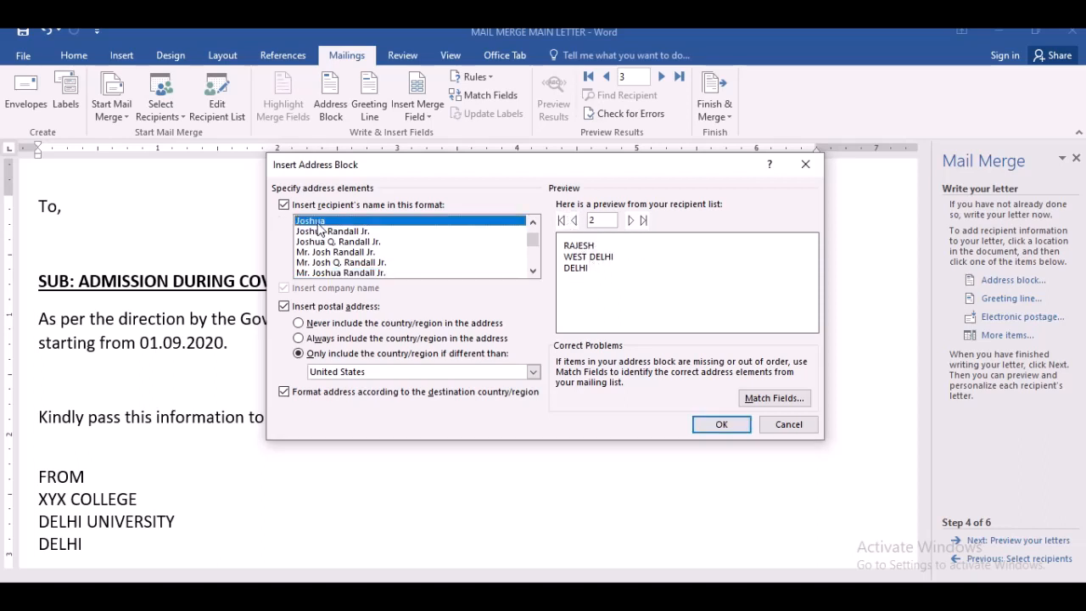
left_click(324, 233)
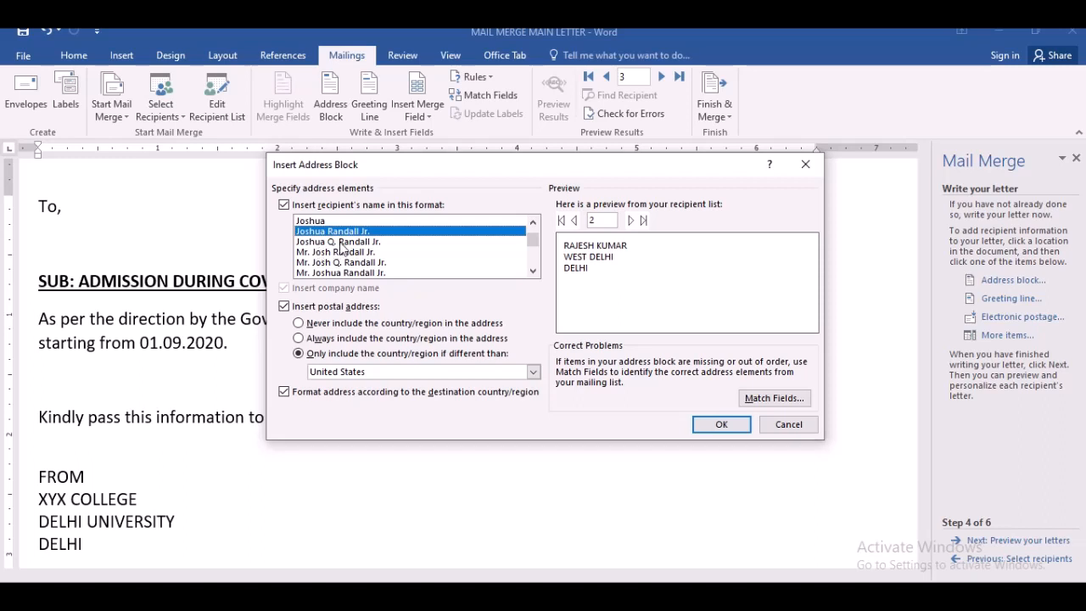
left_click(336, 243)
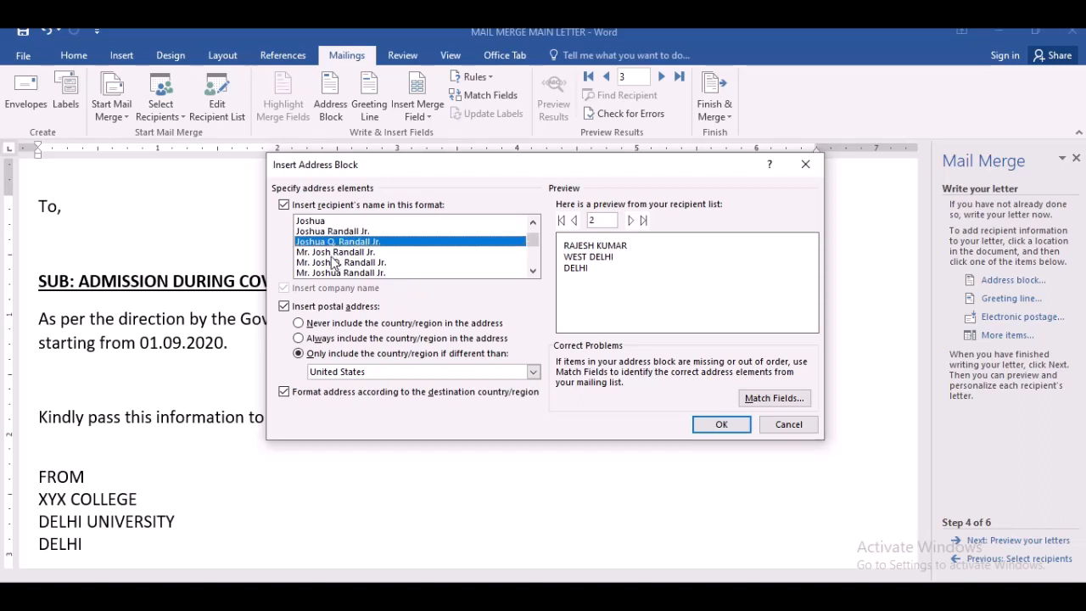
left_click(331, 256)
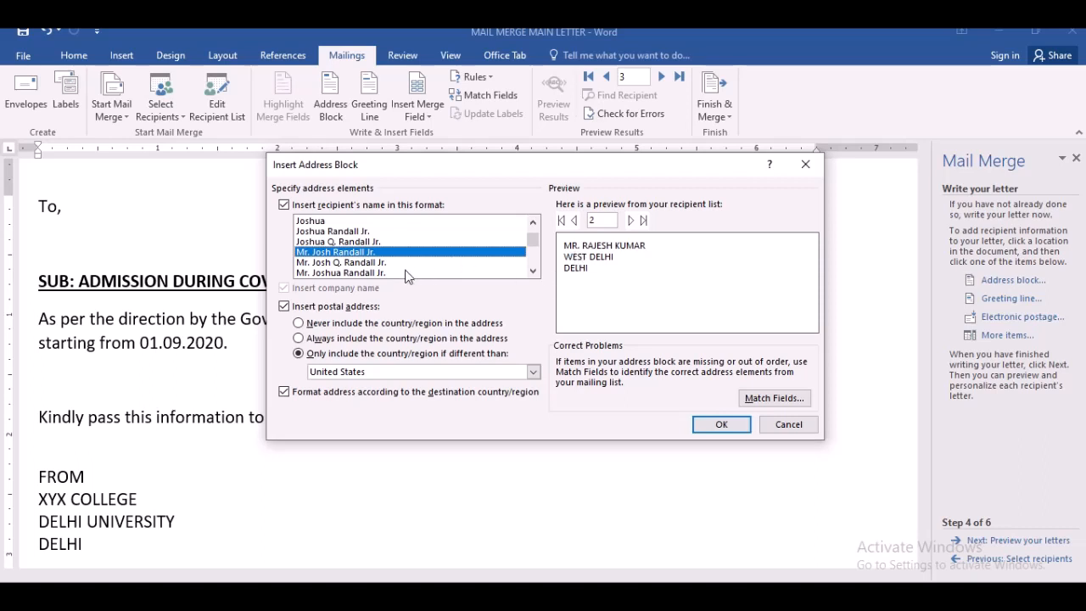
left_click(371, 273)
left_click(367, 264)
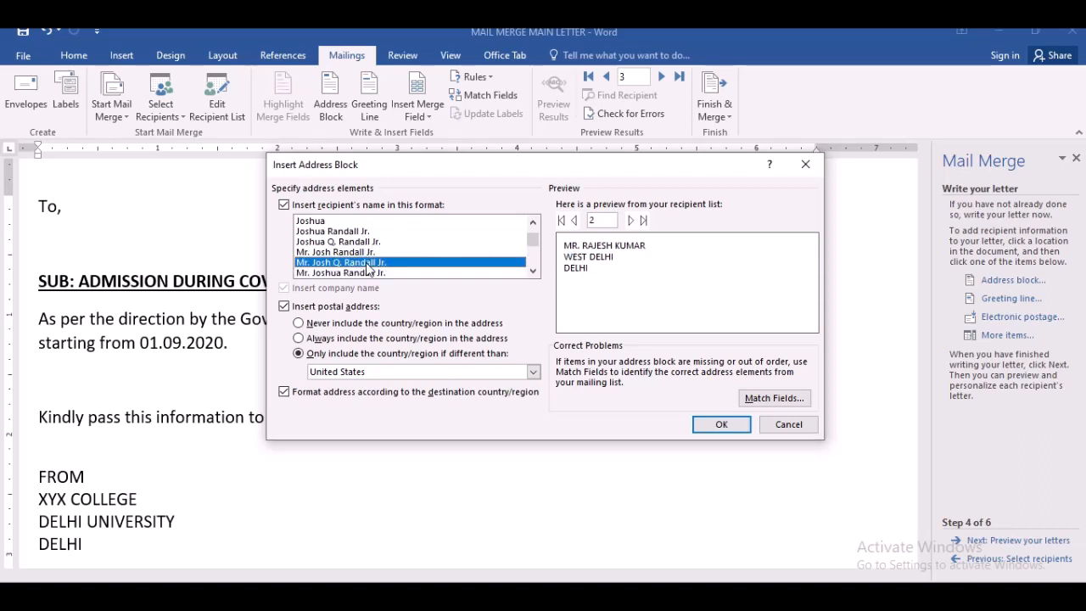
left_click(370, 274)
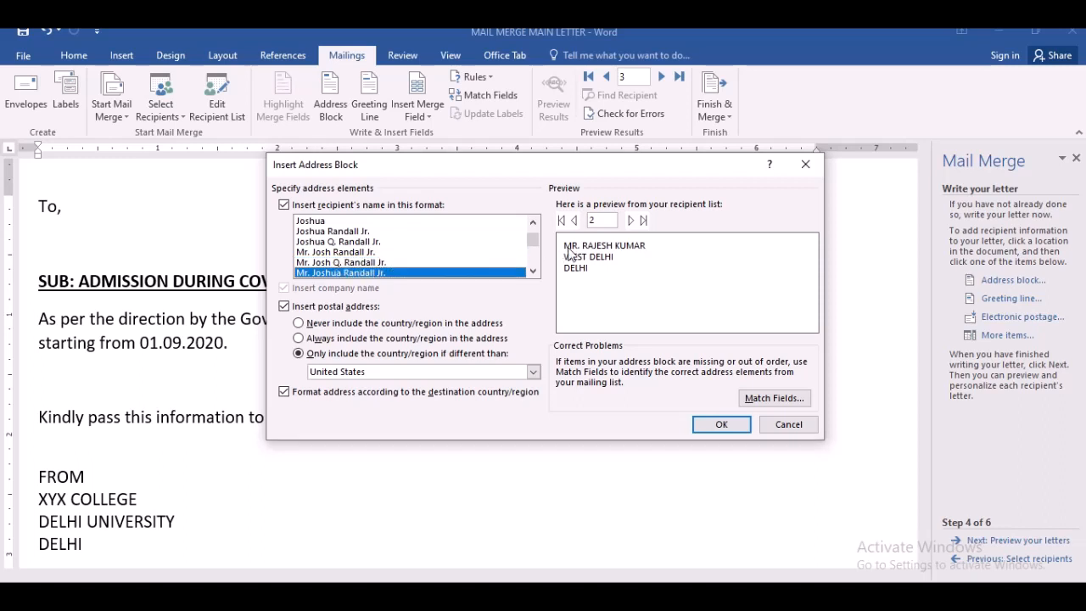
left_click_drag(535, 246, 535, 278)
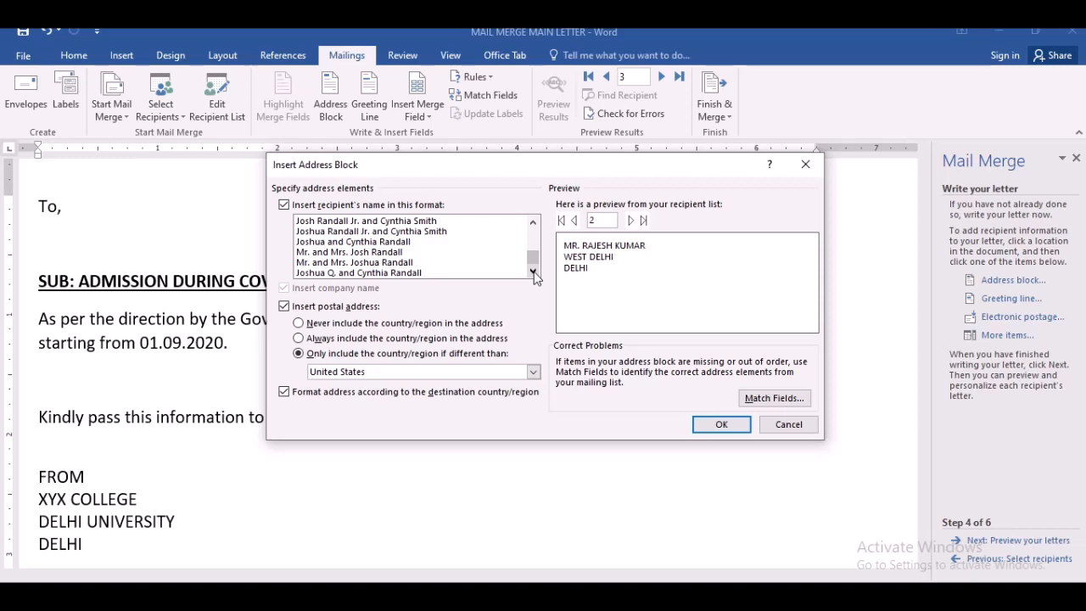
left_click(330, 254)
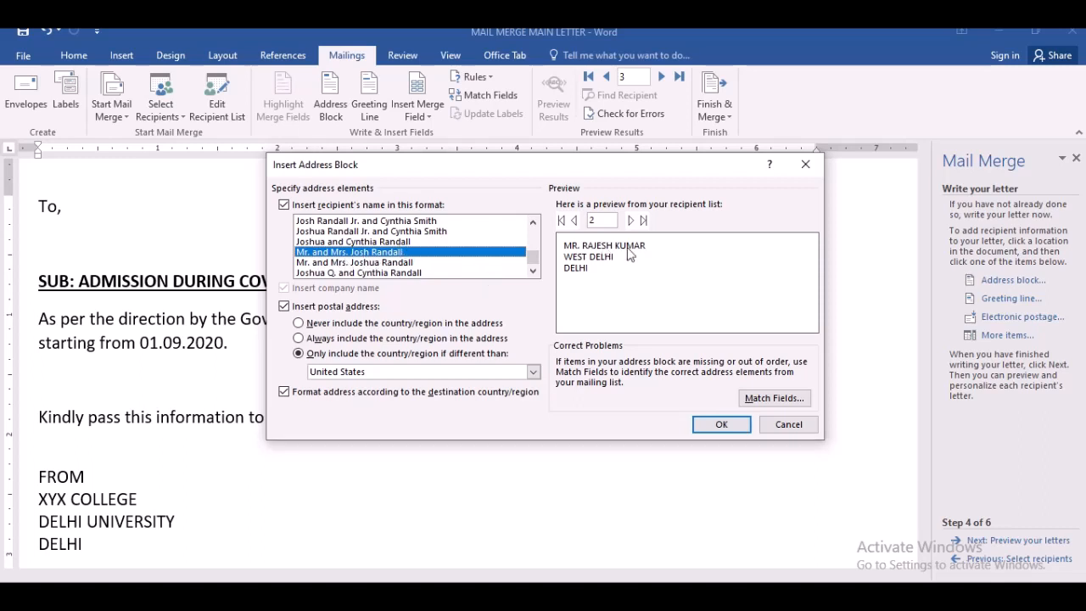
left_click(285, 308)
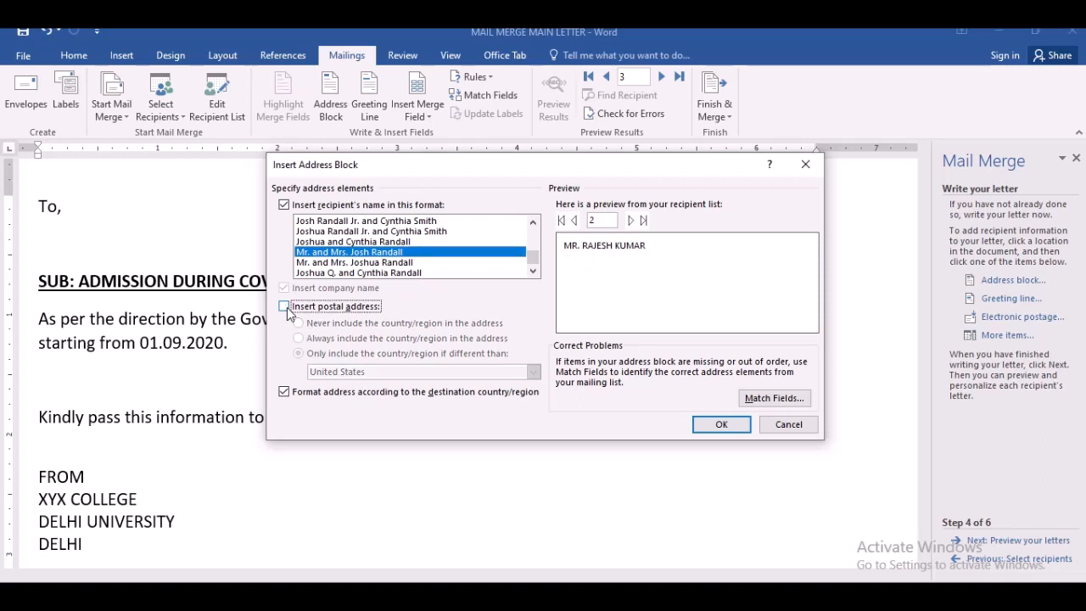
left_click(287, 309)
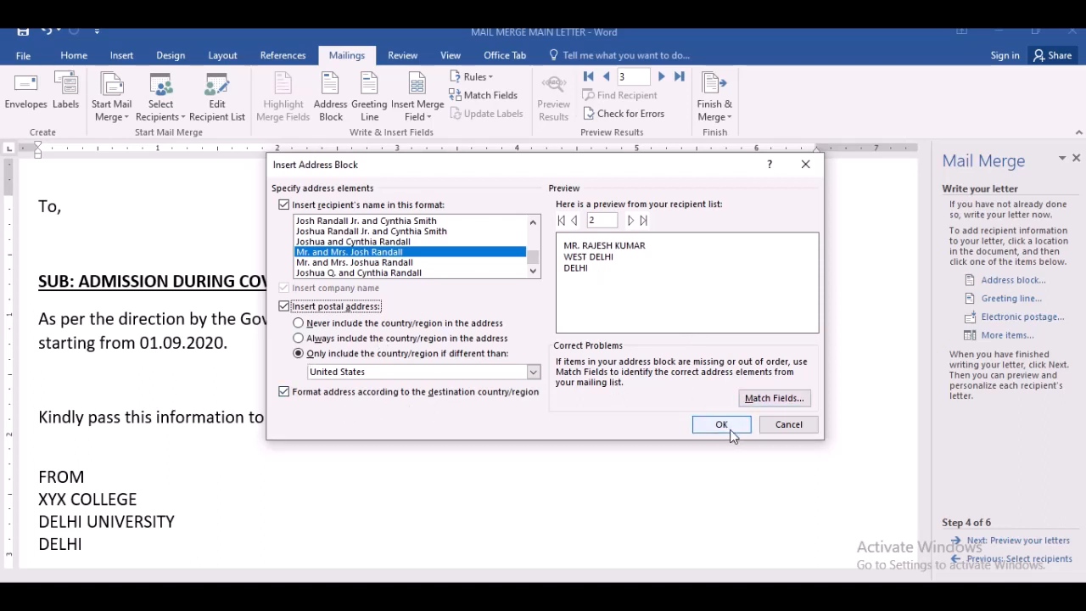
left_click_drag(535, 263, 531, 245)
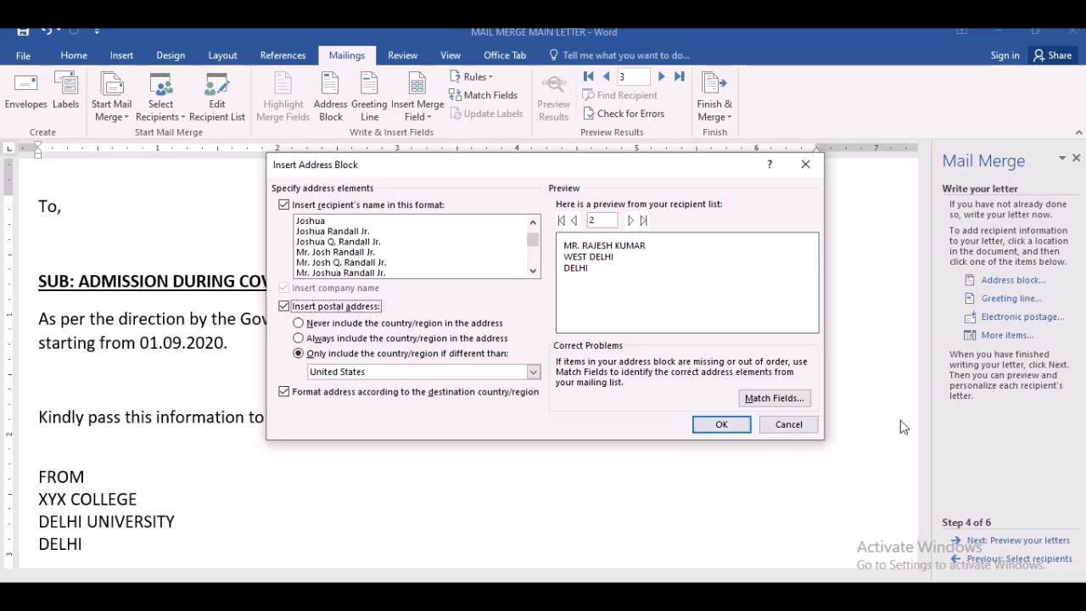
left_click(779, 424)
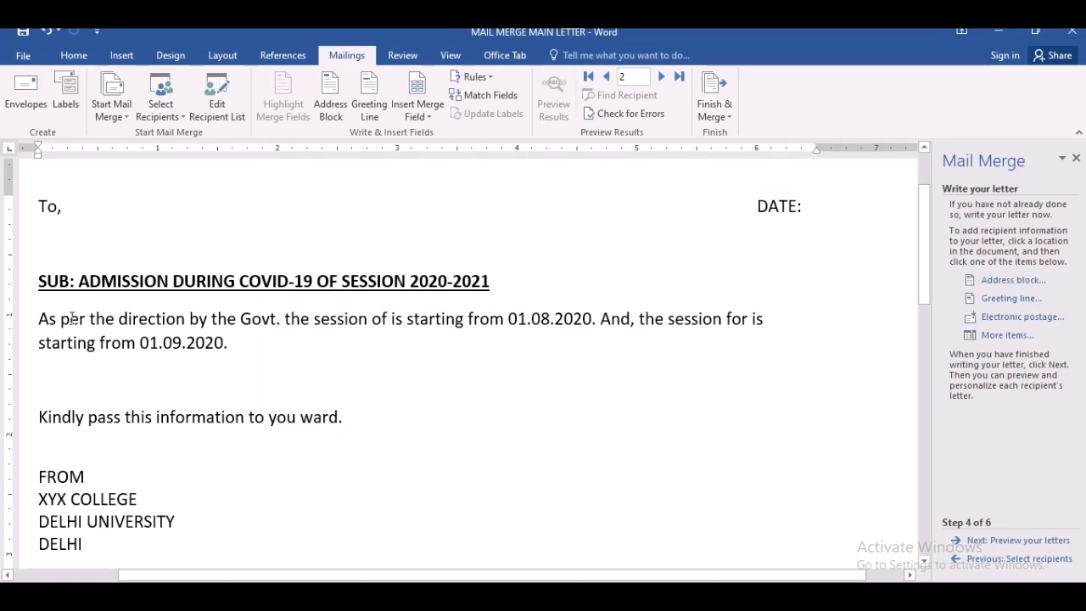
- Add a new line below the To, and DATE: line and insert an address block there with the default settings
left_click(100, 210)
left_click(68, 207)
key("Return")
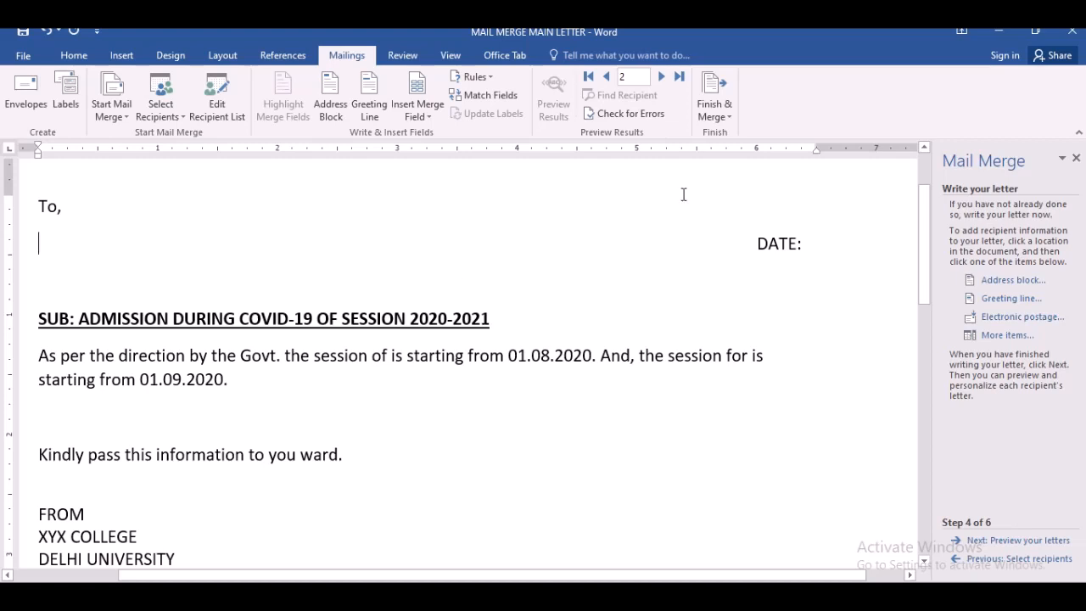
key("BackSpace")
left_click(827, 211)
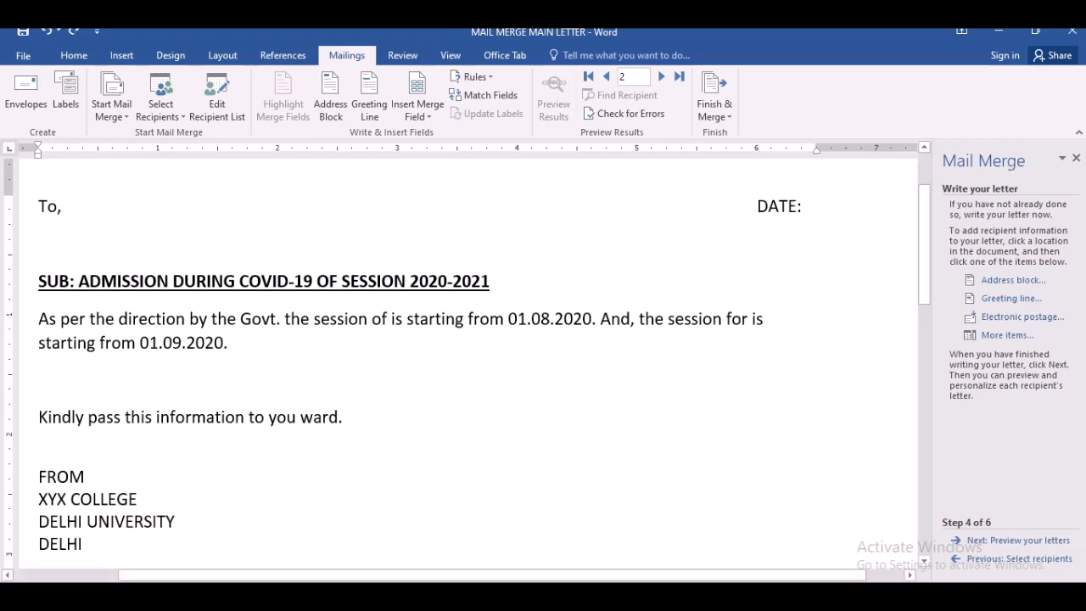
key("Return")
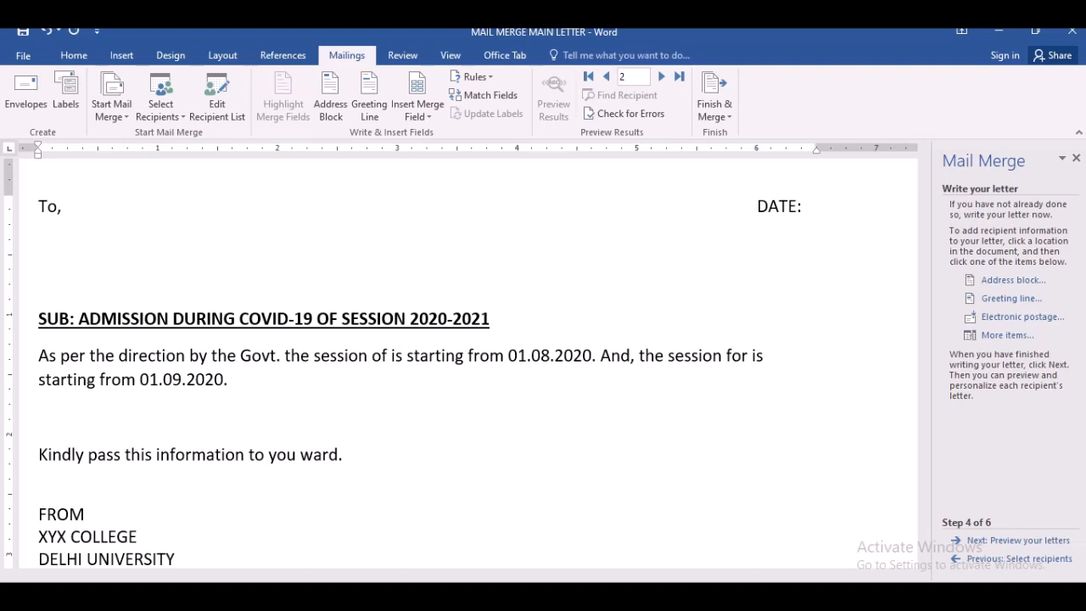
left_click(982, 283)
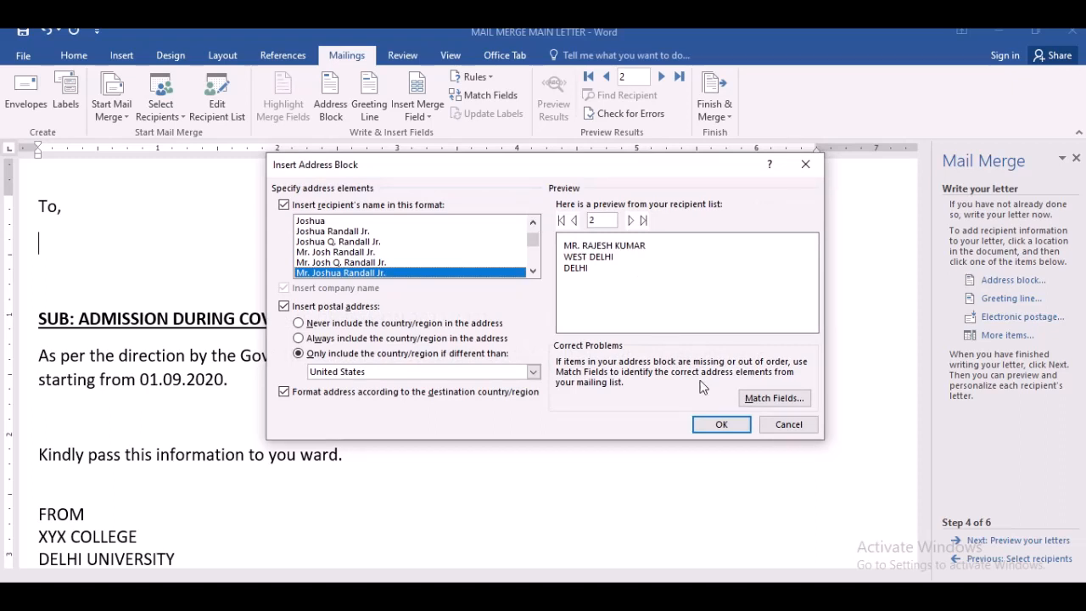
left_click(722, 424)
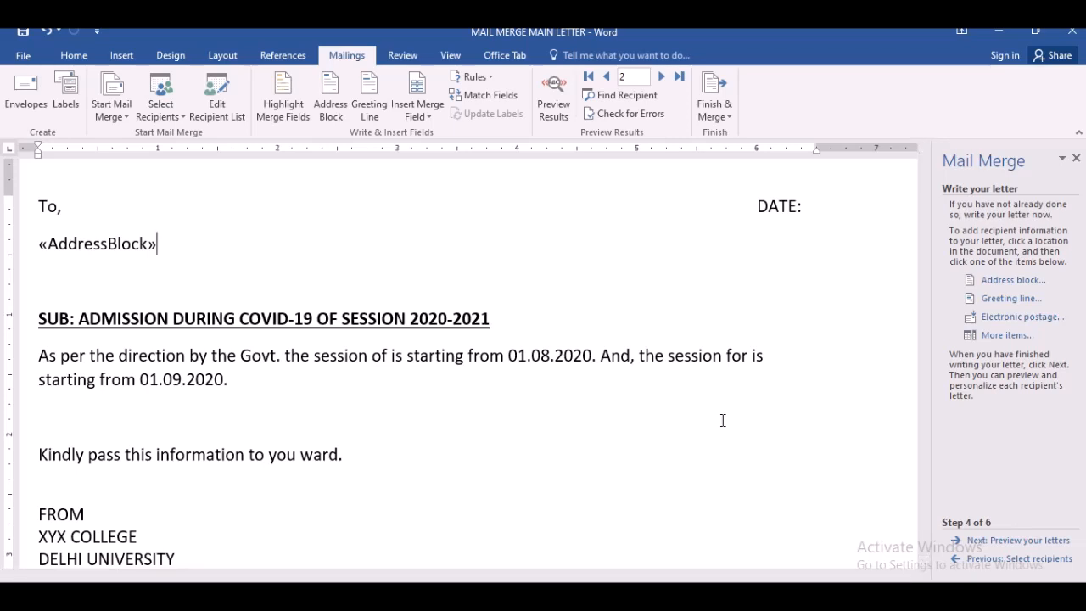
left_click(989, 302)
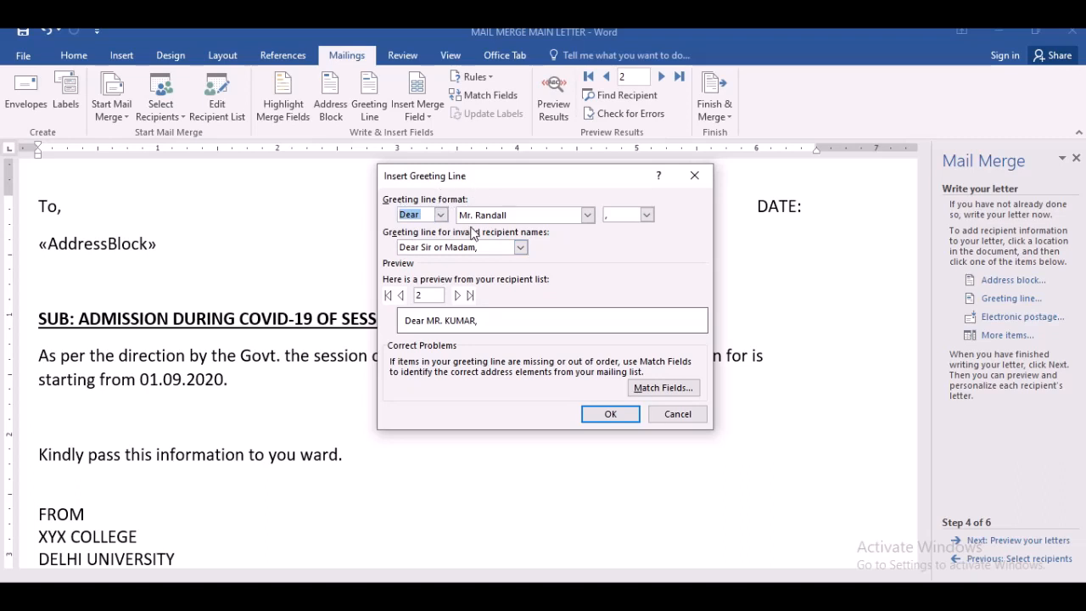
left_click(441, 214)
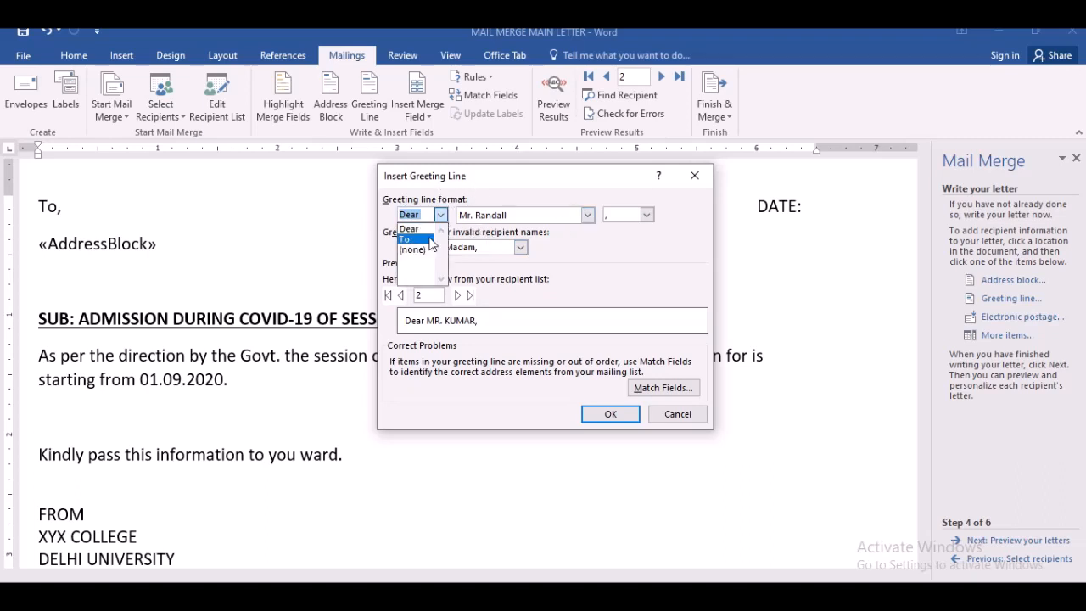
left_click(647, 270)
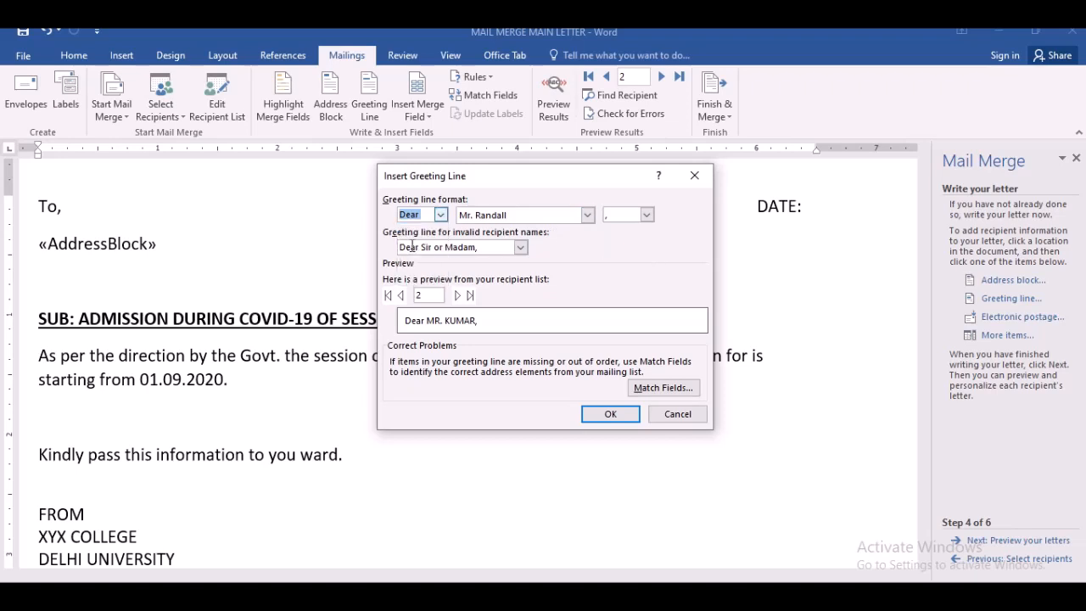
left_click(521, 248)
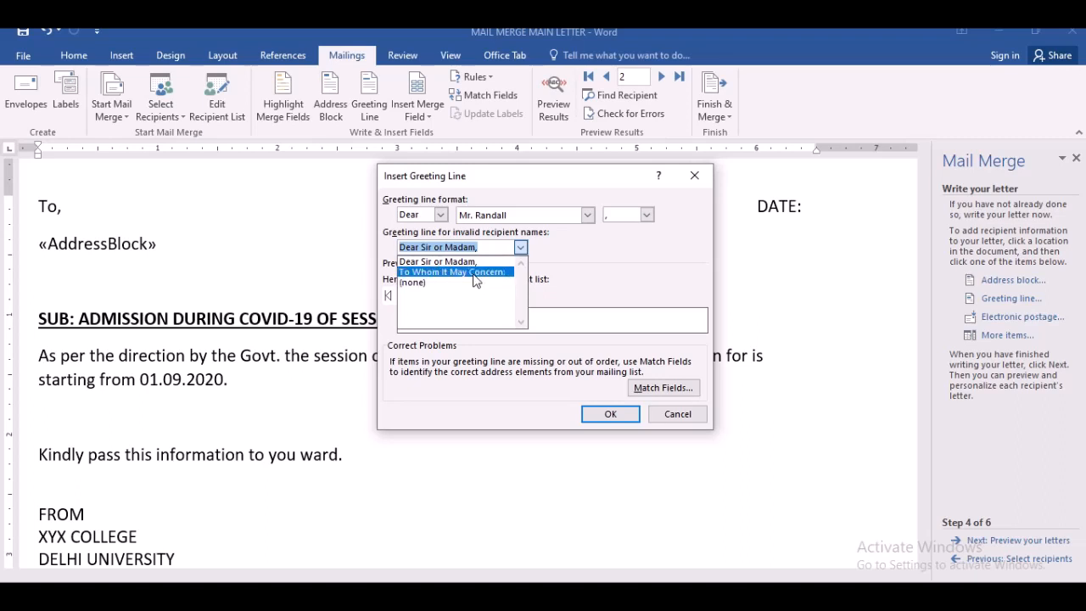
left_click(466, 262)
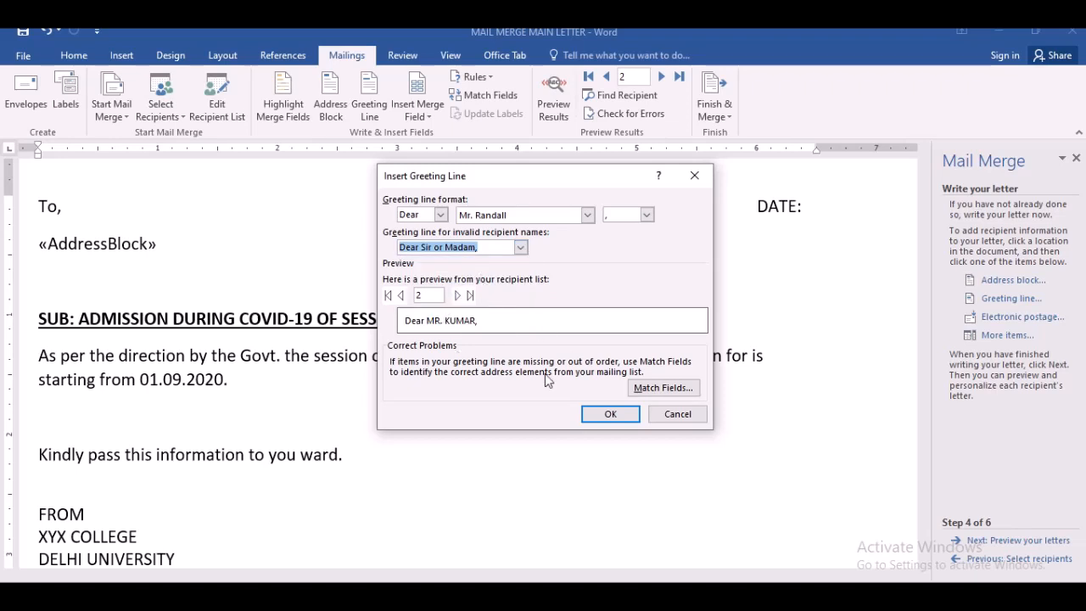
left_click(676, 414)
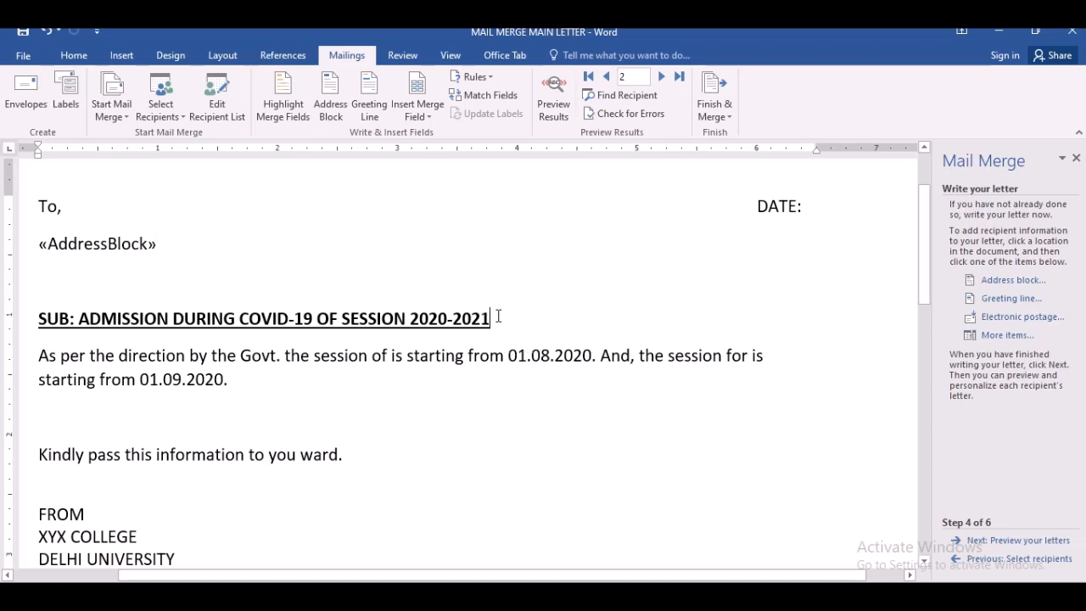
- Add an empty line below the subject heading
key("Return")
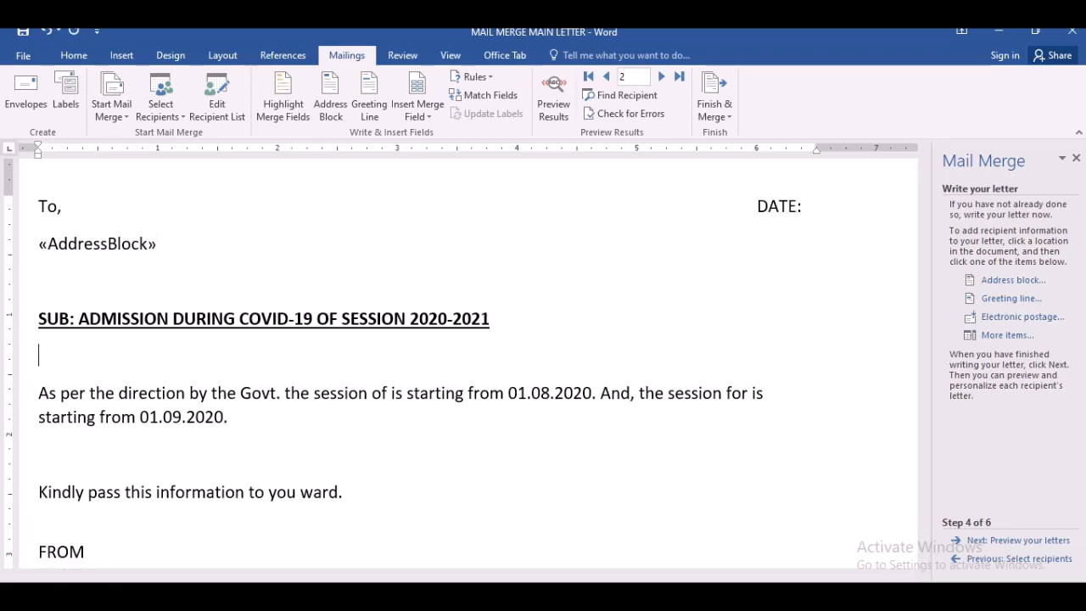
- Insert a greeting line on the empty line below the subject heading, keeping the default Dear Mr. Randall format
left_click(1016, 315)
left_click(879, 296)
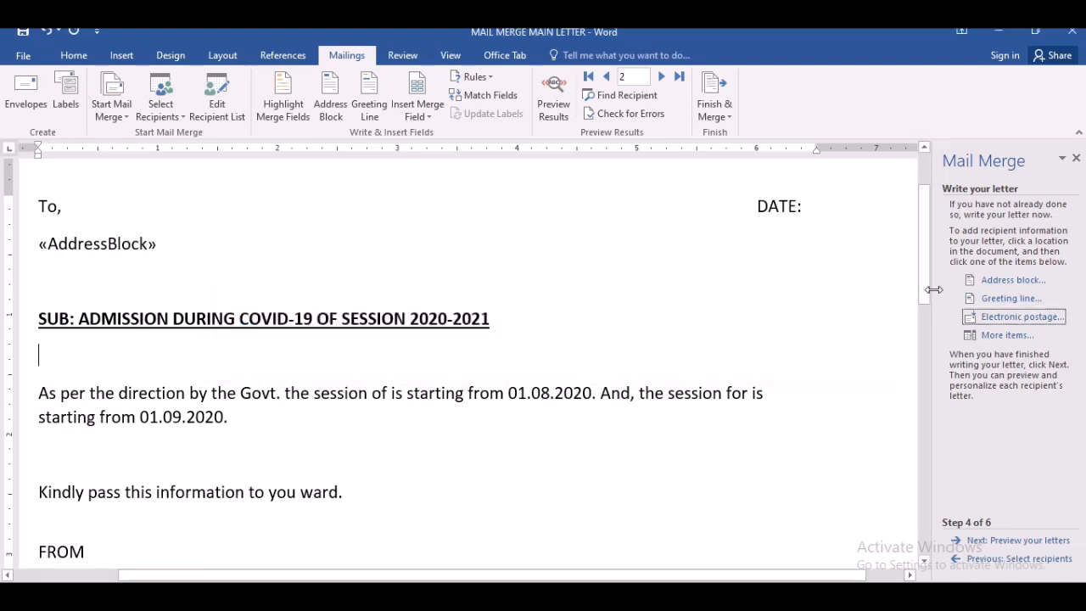
left_click(993, 299)
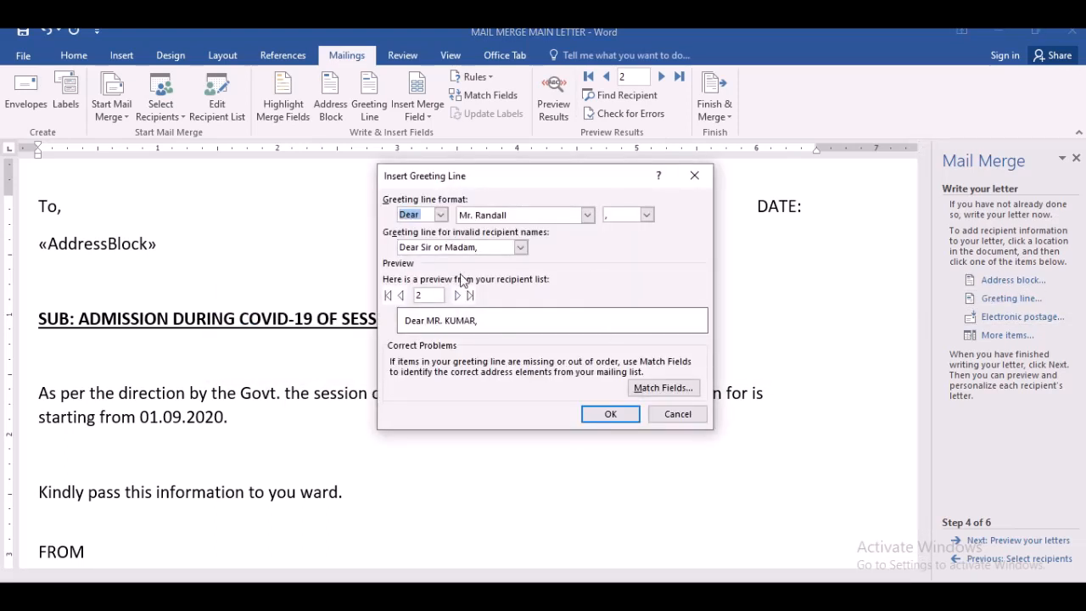
double_click(518, 249)
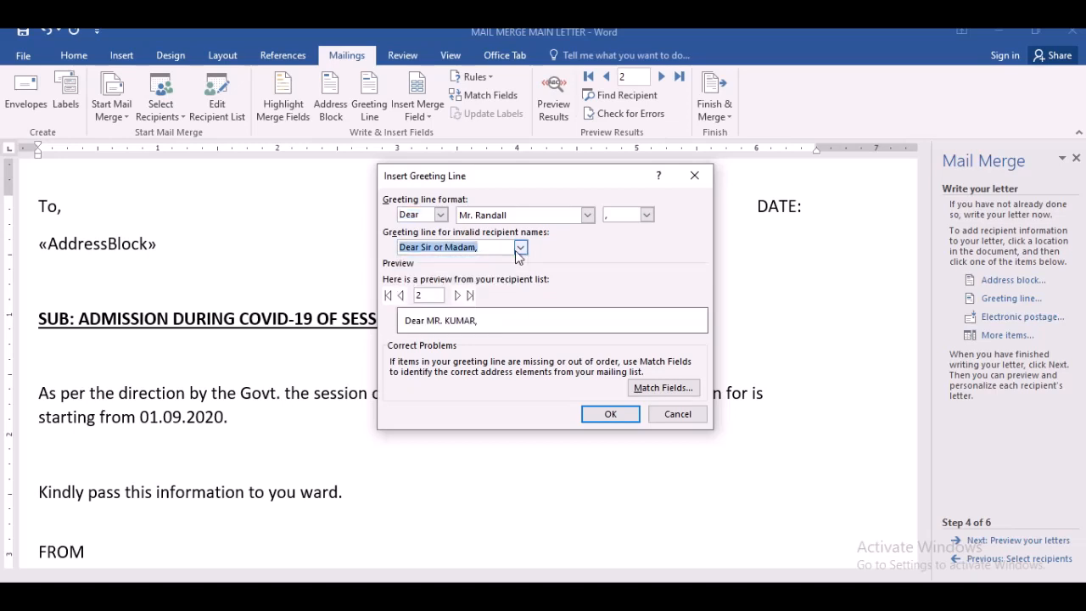
left_click(517, 249)
left_click(515, 250)
left_click(403, 296)
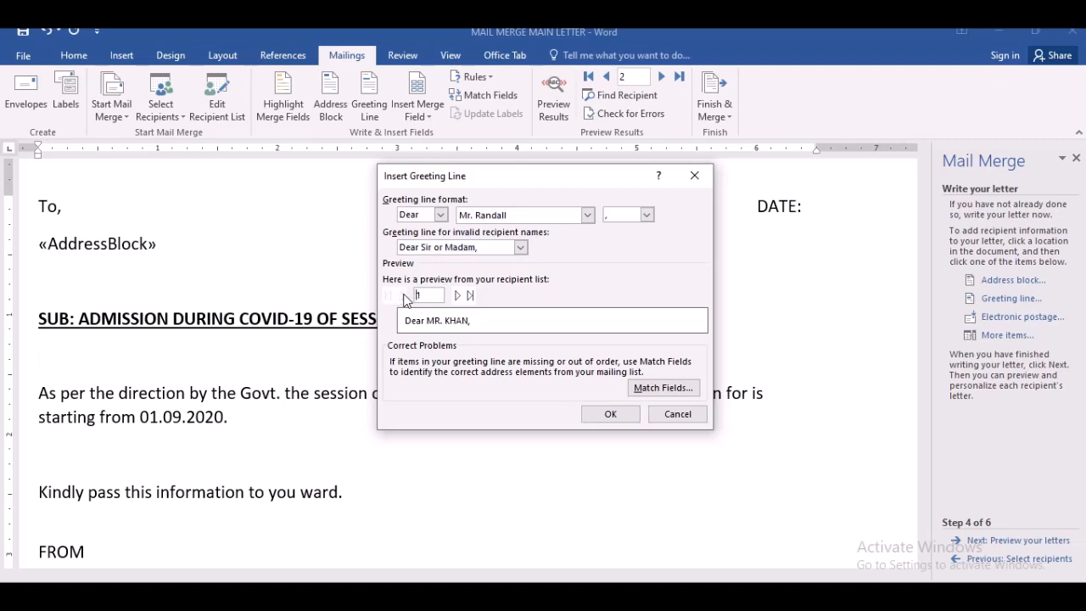
left_click(457, 297)
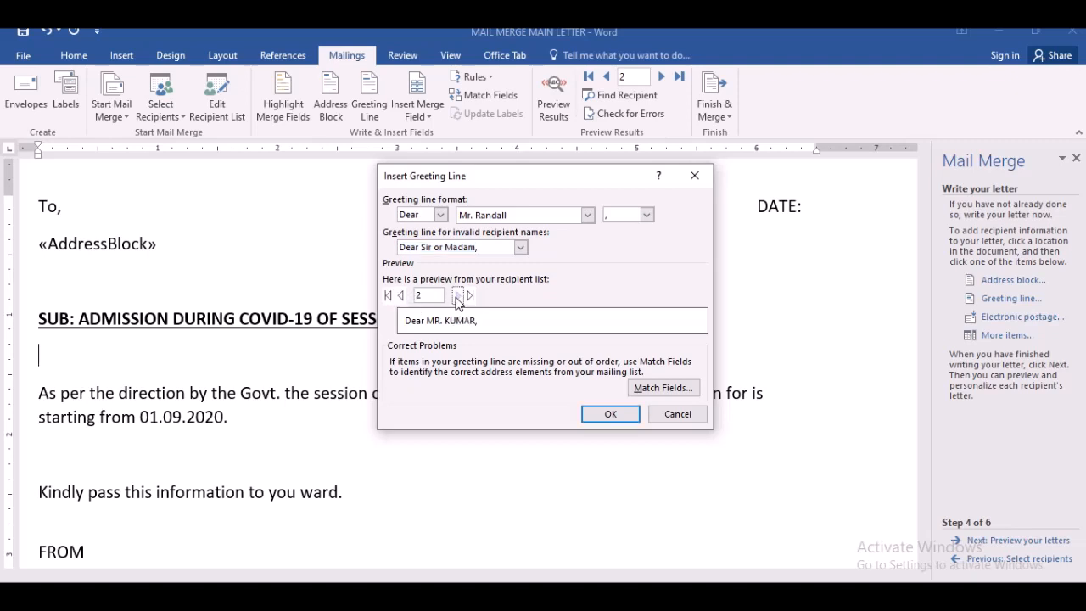
left_click(402, 297)
left_click(457, 296)
left_click(608, 414)
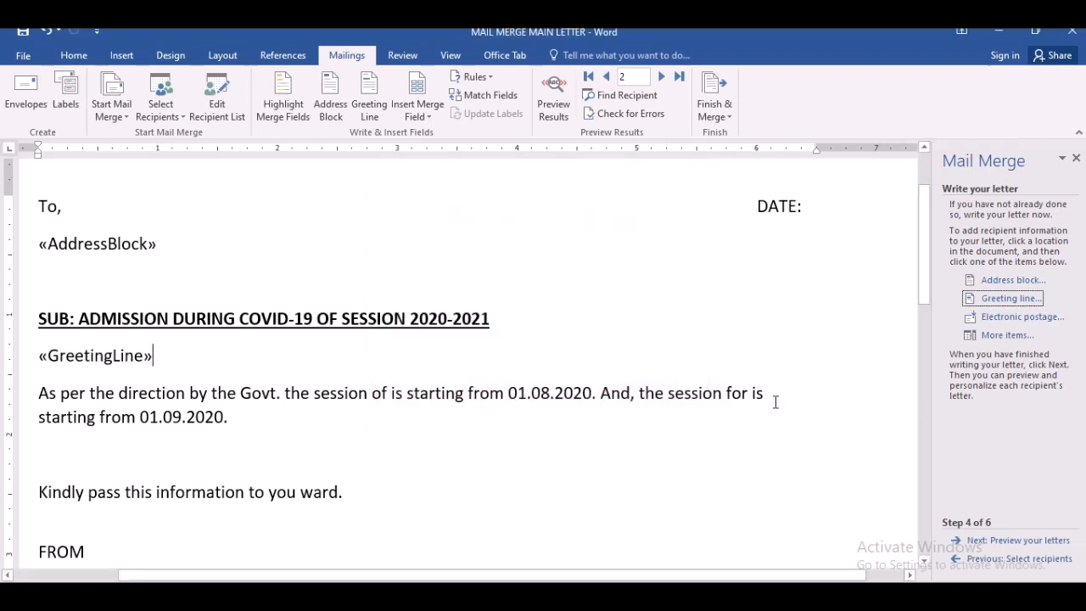
left_click(1005, 336)
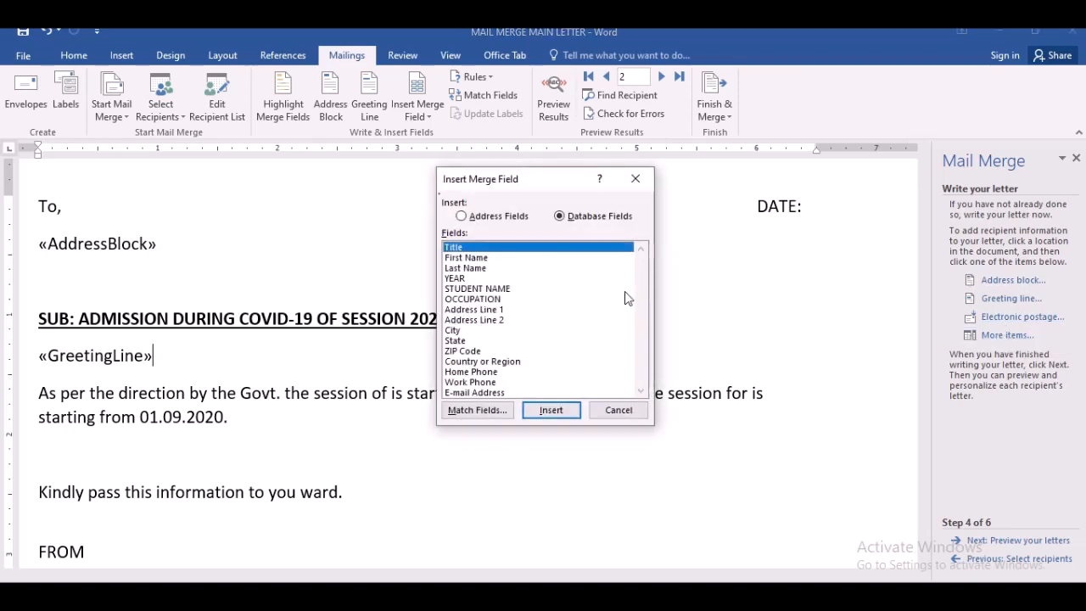
left_click_drag(546, 179, 728, 50)
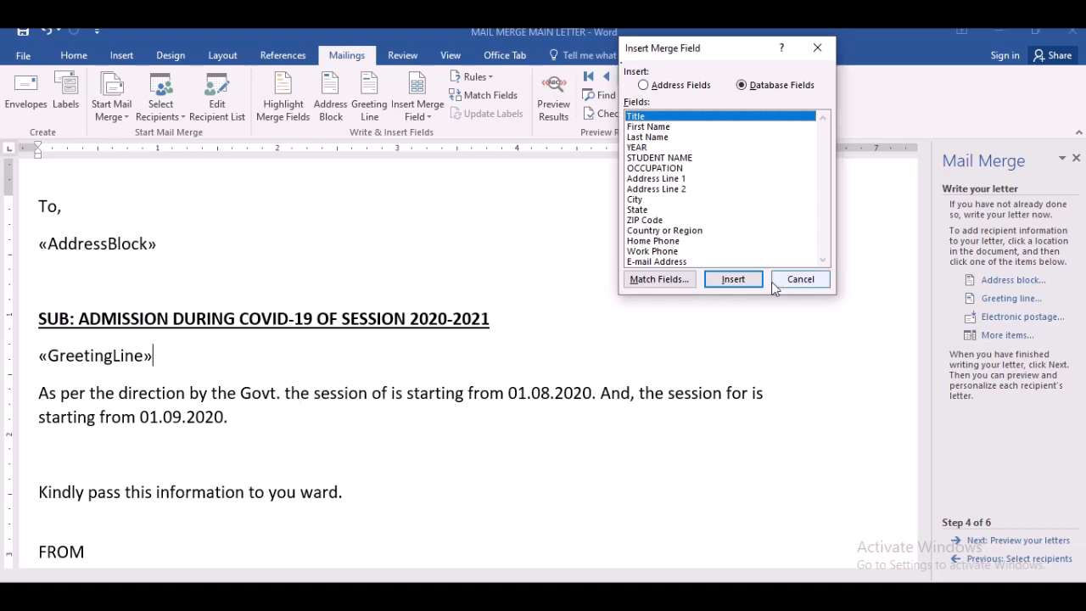
left_click(799, 279)
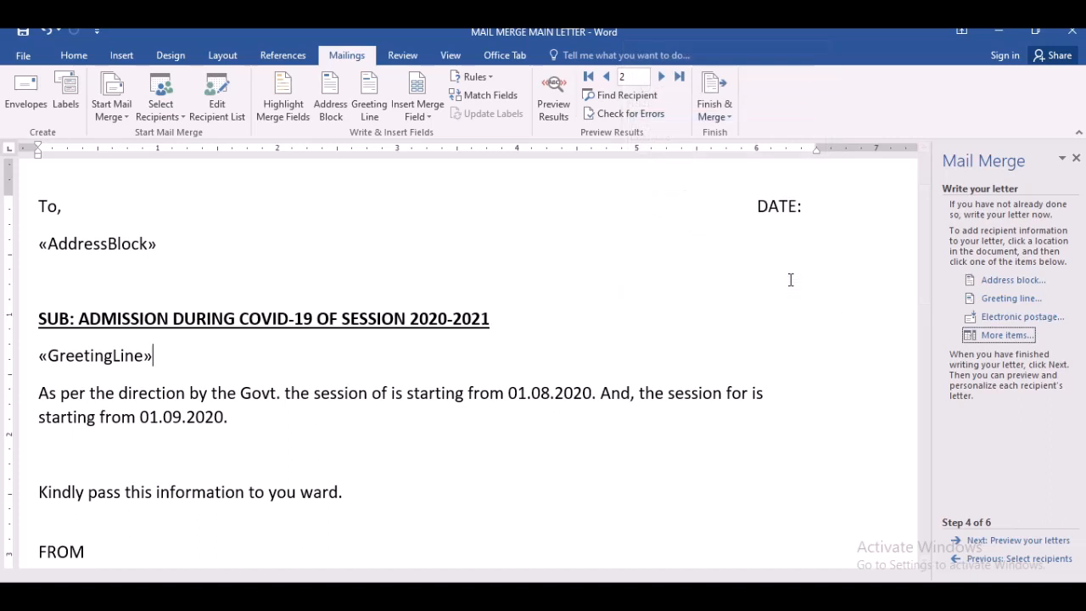
- Change "Govt." to lowercase "govt." in the body paragraph
left_click(282, 393)
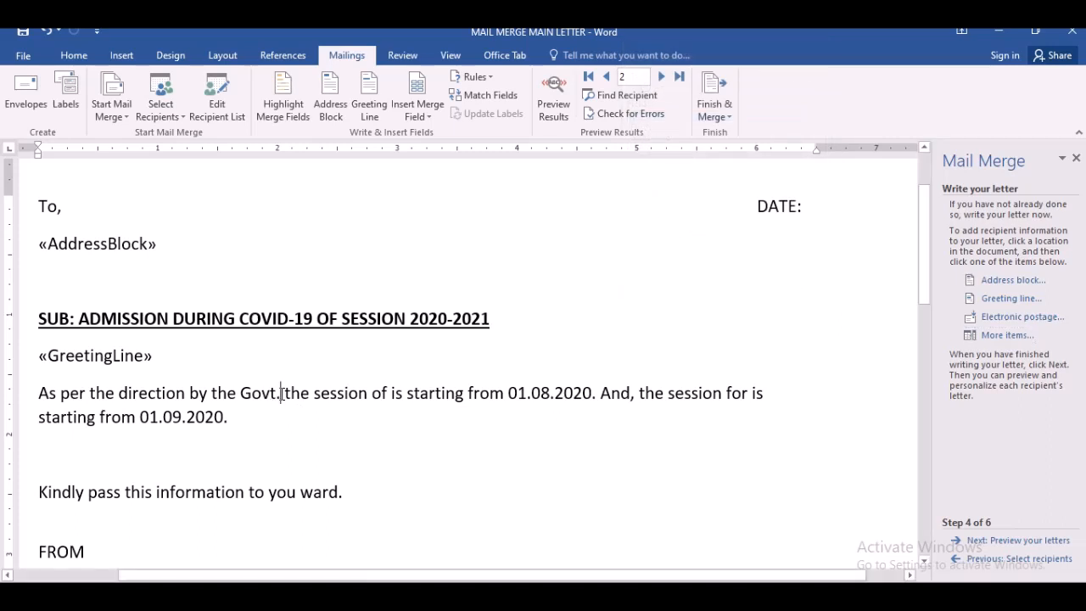
left_click(250, 393)
key("BackSpace")
type("g")
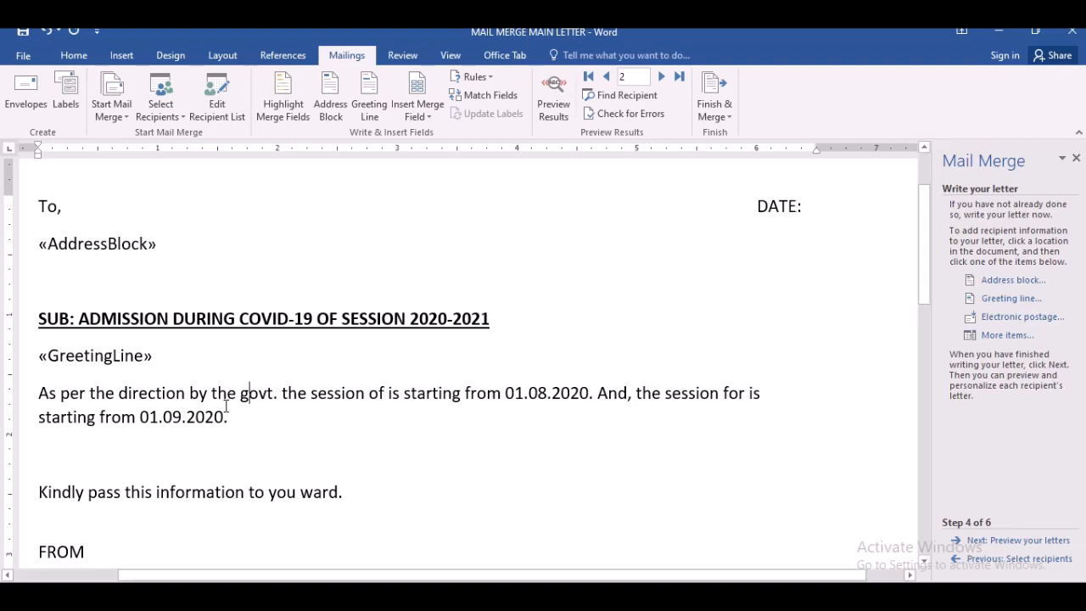
- Insert the YEAR merge field after "the session of" in the body paragraph
left_click(383, 396)
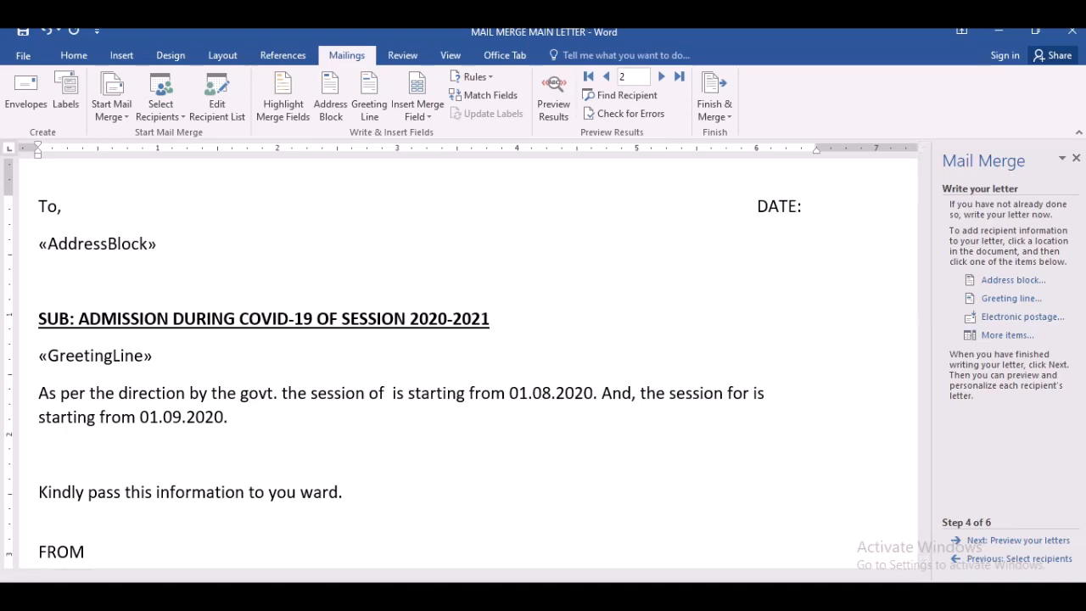
left_click(1002, 339)
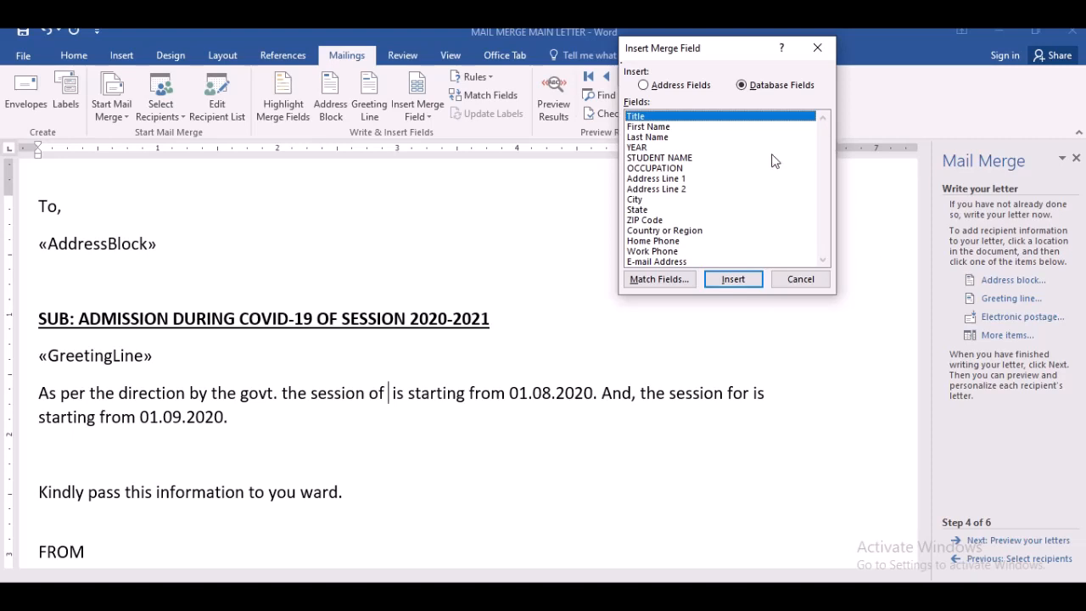
left_click(655, 150)
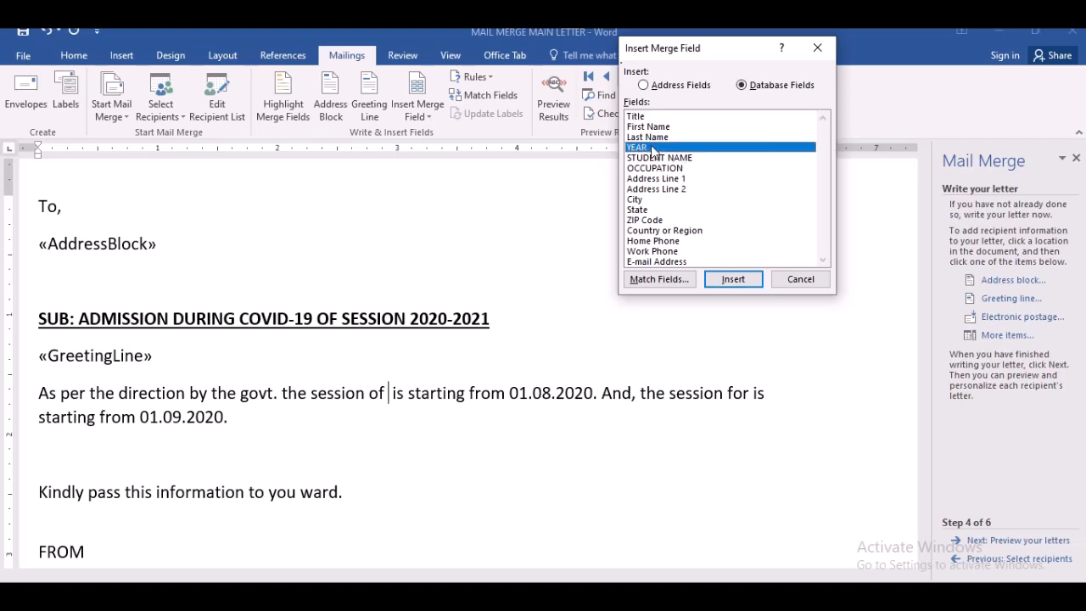
left_click(733, 280)
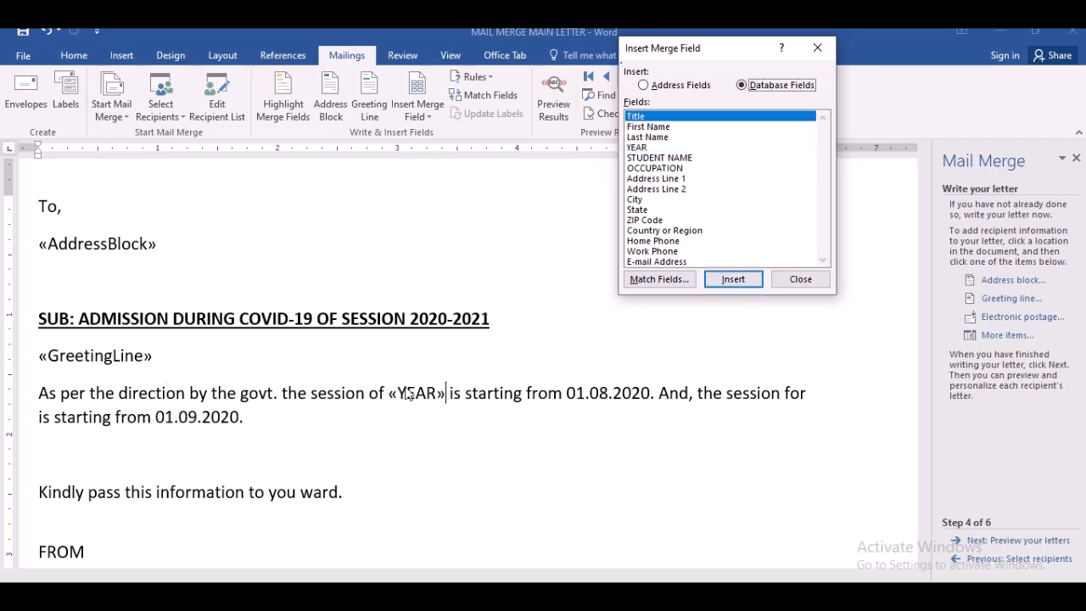
left_click(800, 279)
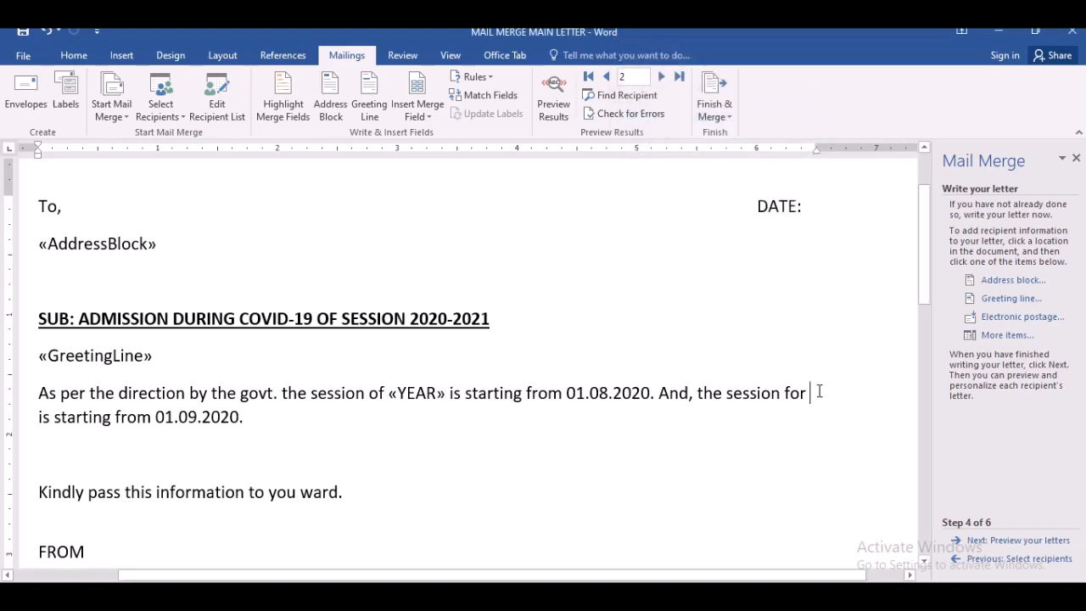
type("Word can insert content")
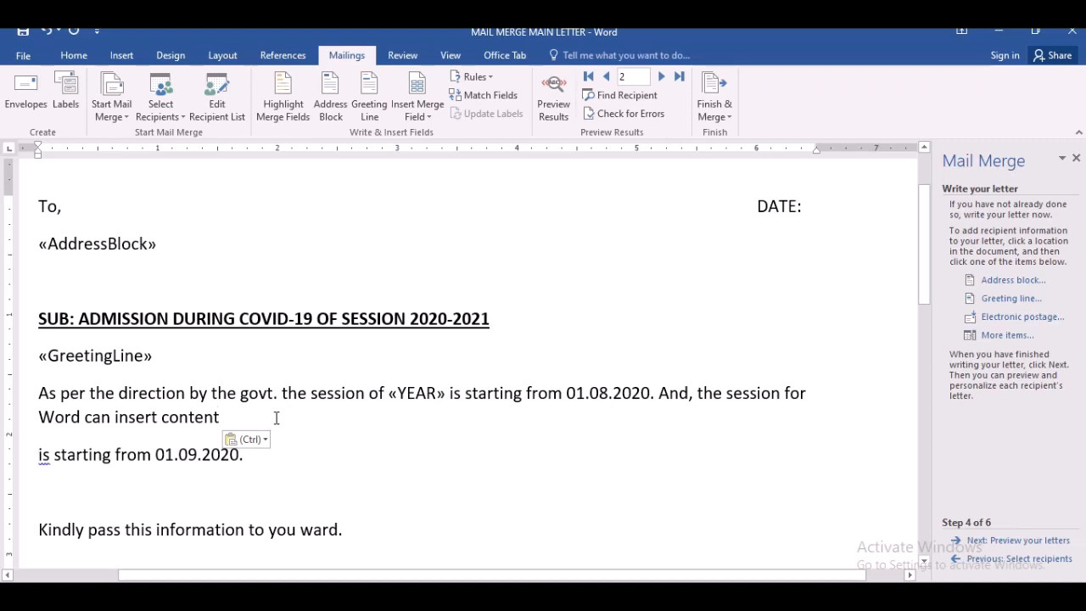
key("ctrl+z")
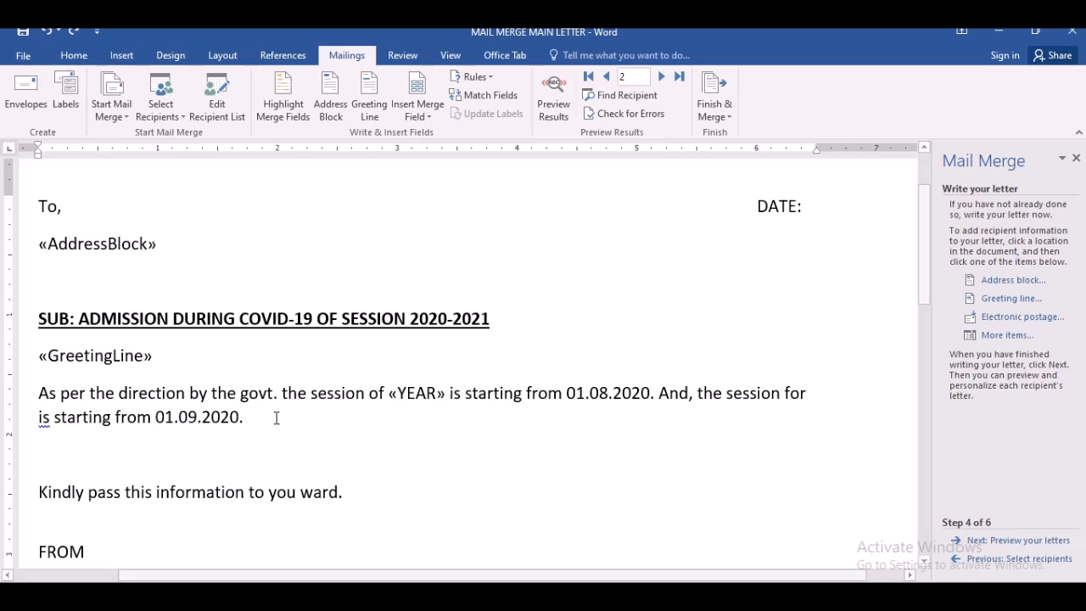
left_click(276, 418)
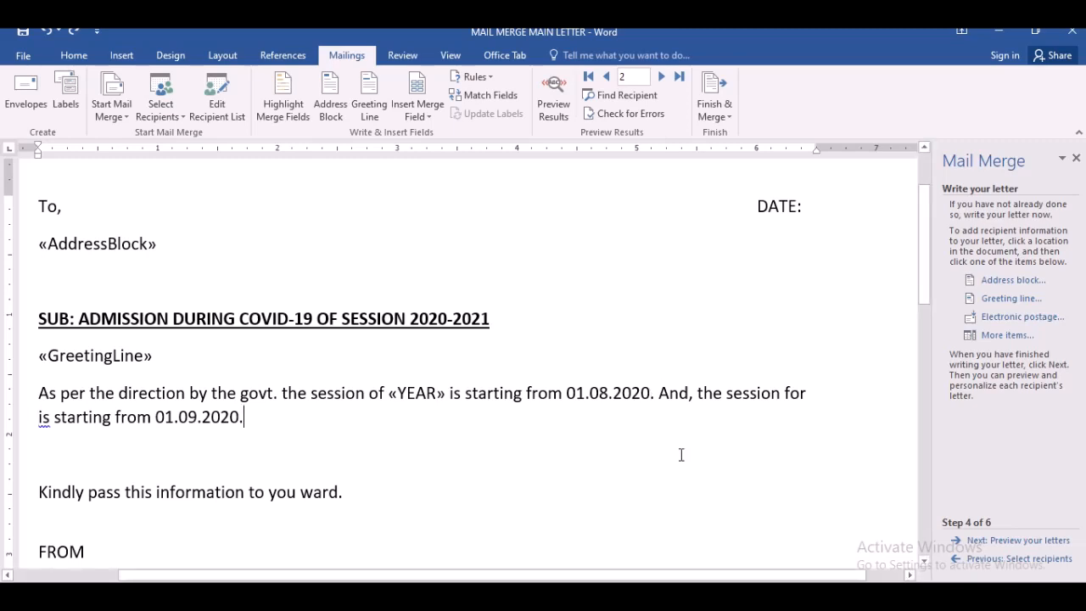
left_click(1010, 337)
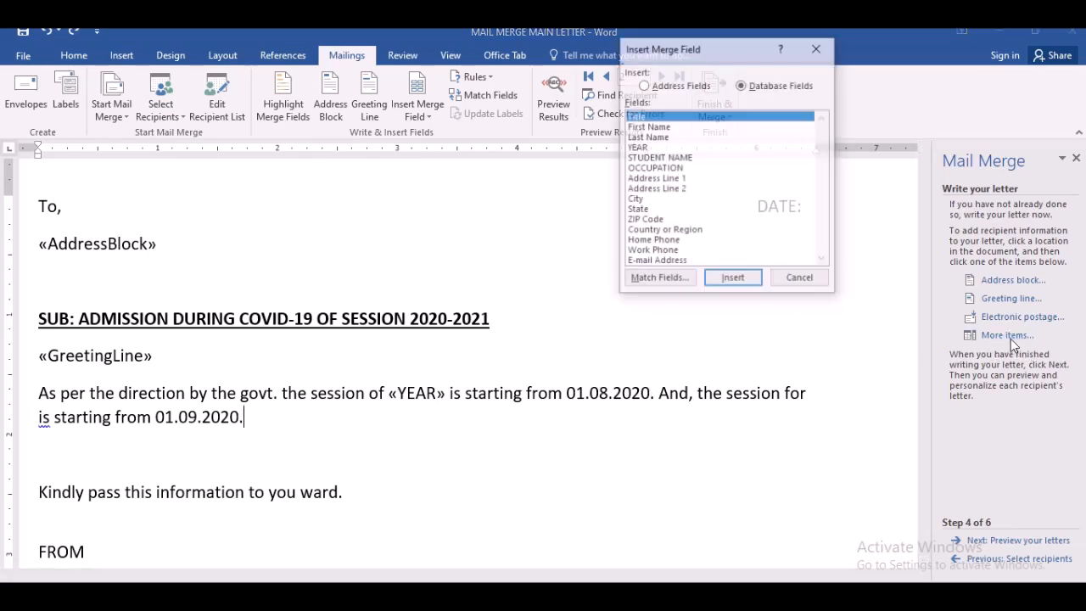
left_click(638, 148)
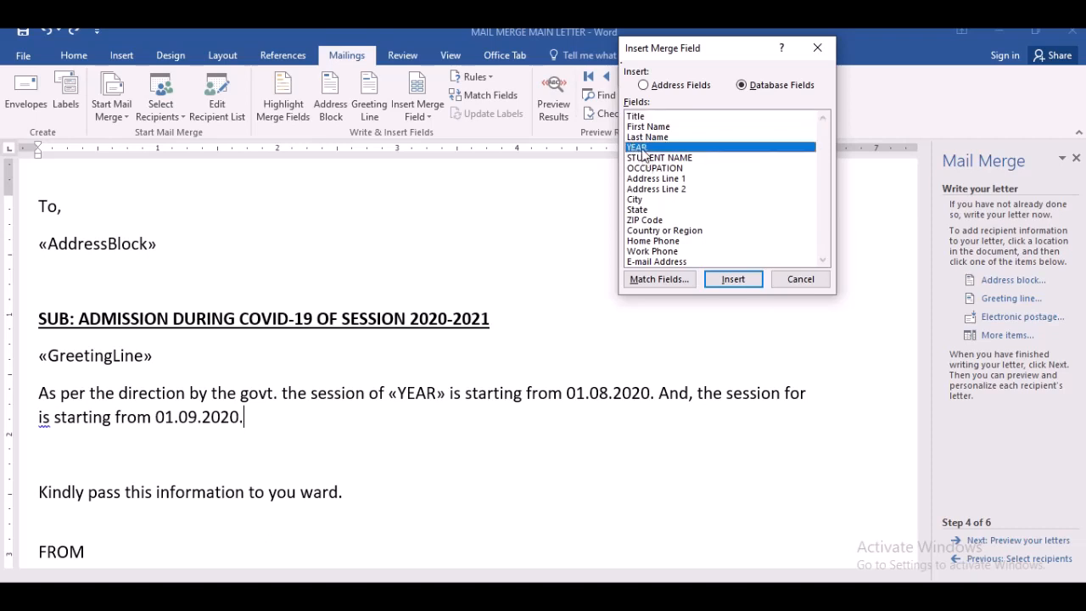
left_click(727, 282)
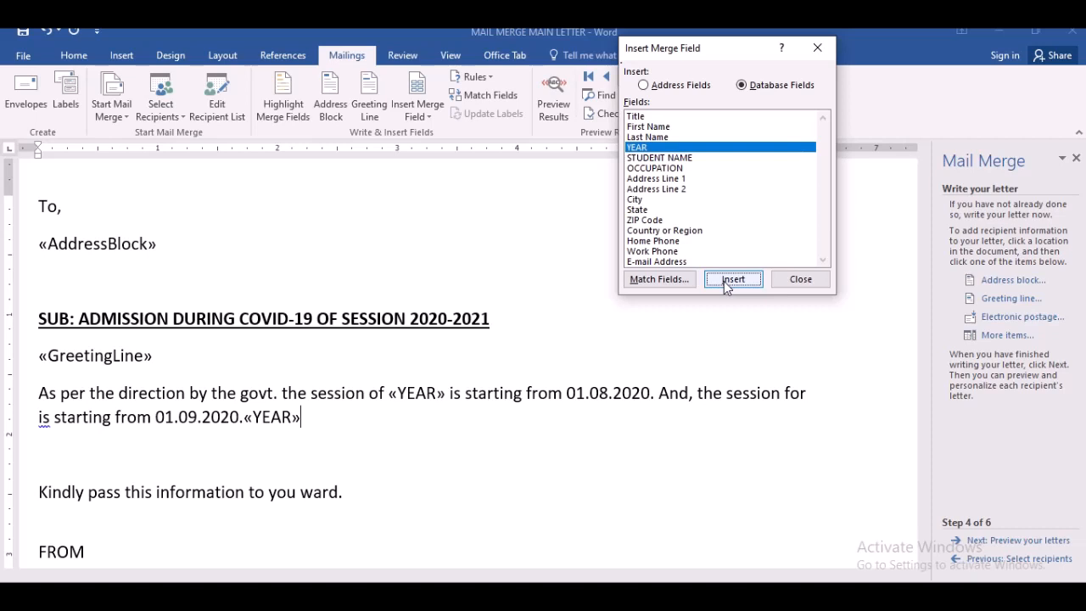
left_click(798, 278)
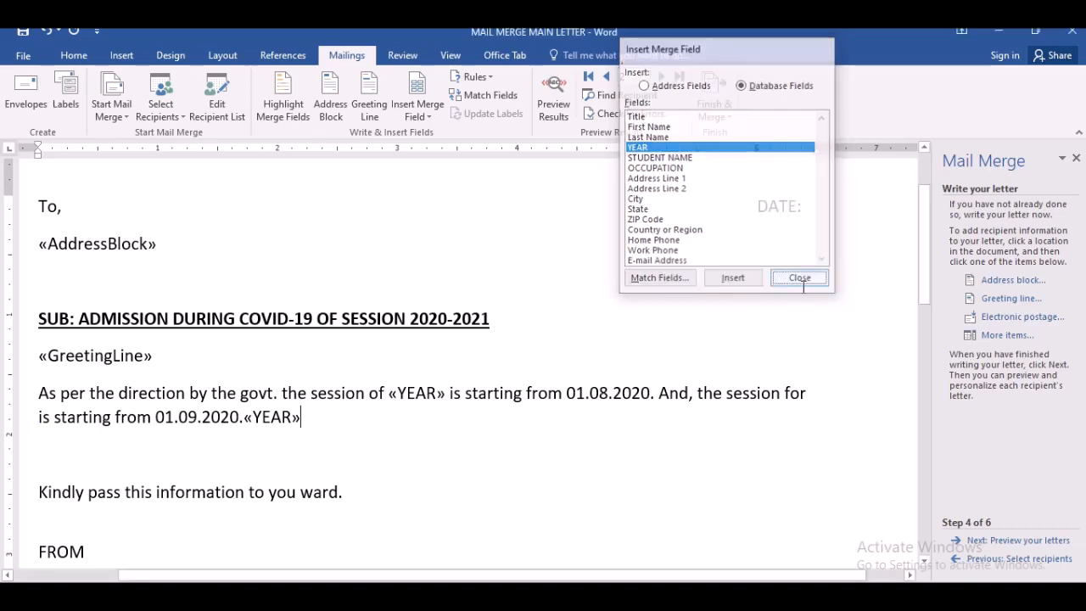
key("shift+Left")
key("shift+Left")
key("shift+Left")
key("shift+Left")
key("shift+Left")
key("shift+Left")
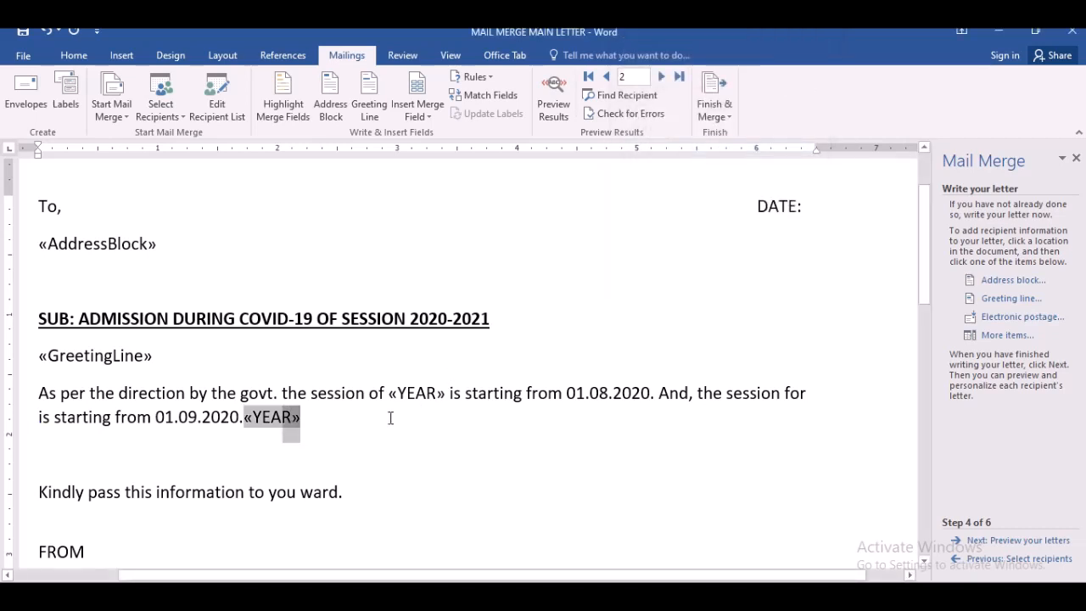
key("shift+Right")
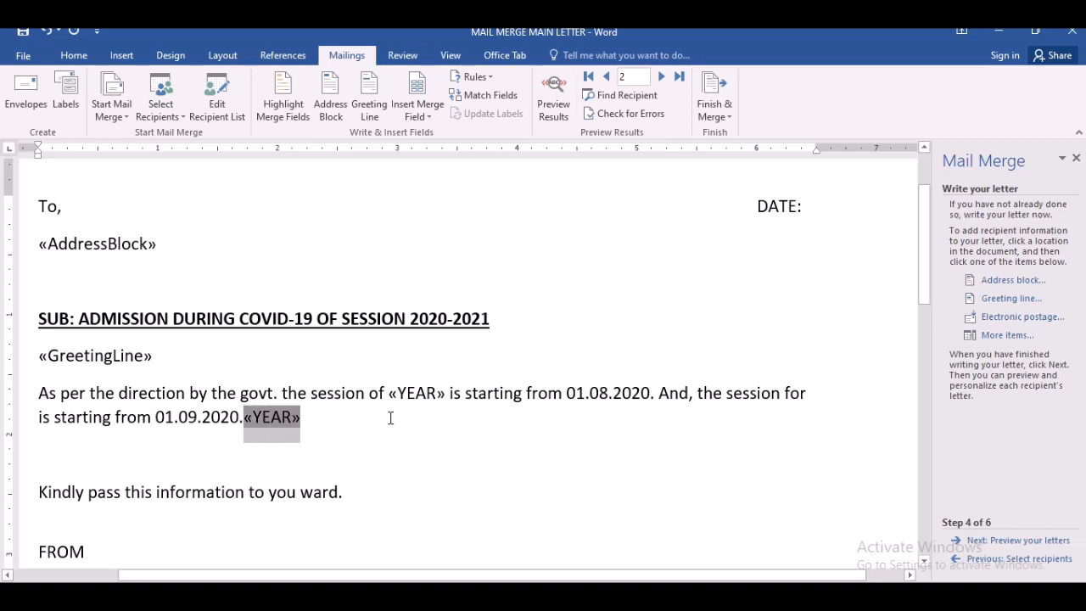
key("Delete")
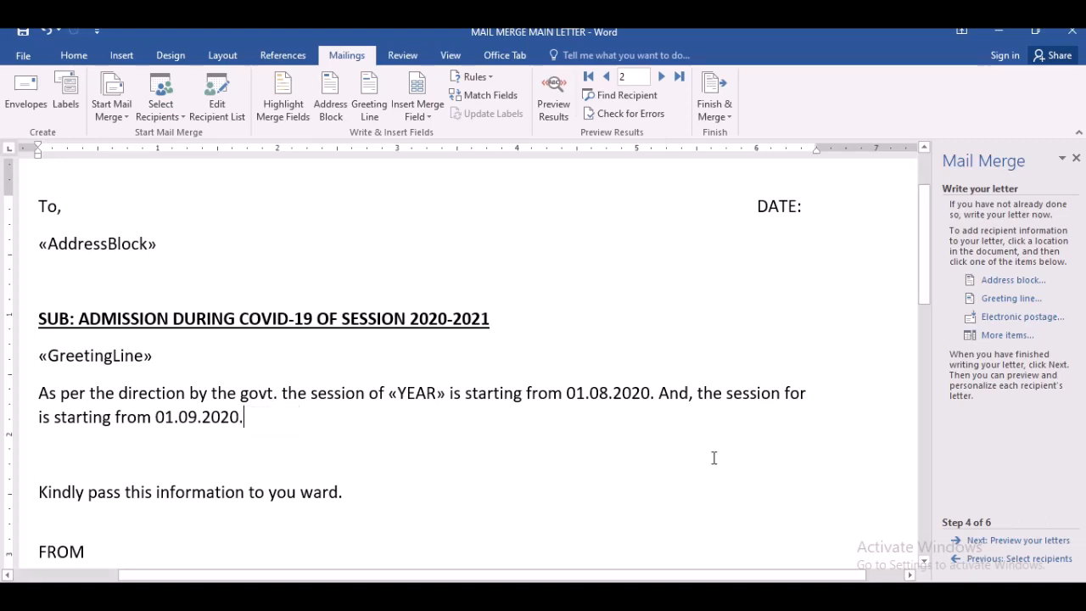
- Insert the YEAR merge field before "is starting from 01.09.2020" in the second sentence
left_click(39, 417)
left_click(1006, 336)
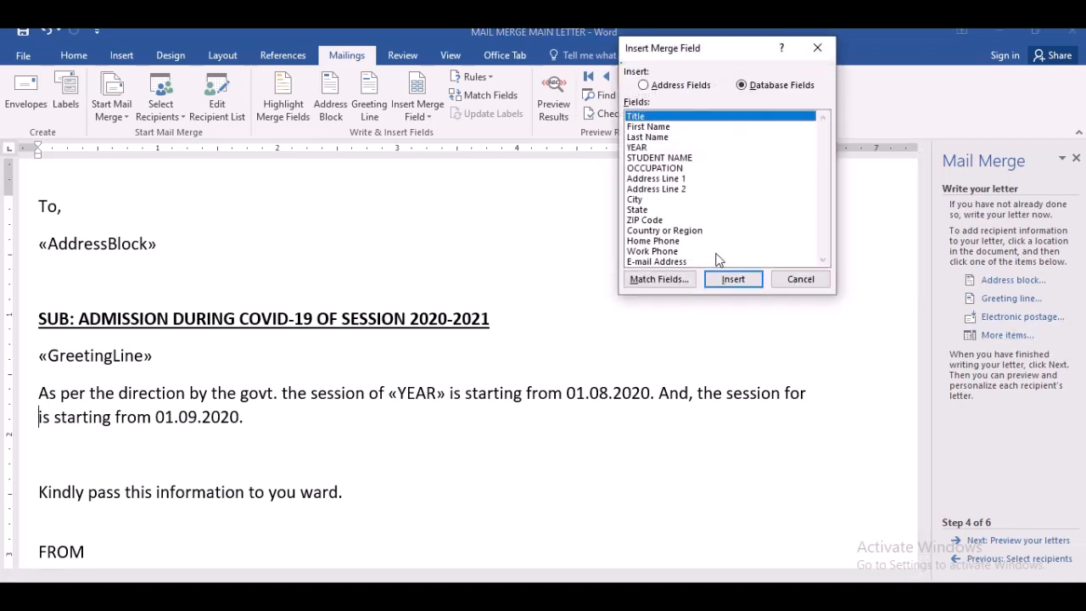
left_click(651, 148)
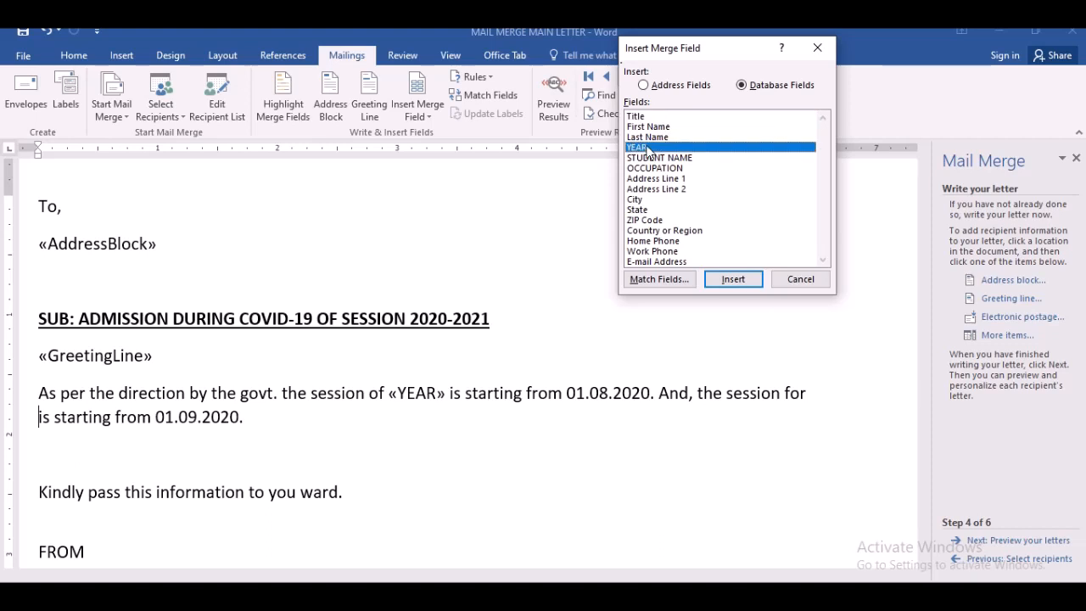
left_click(734, 278)
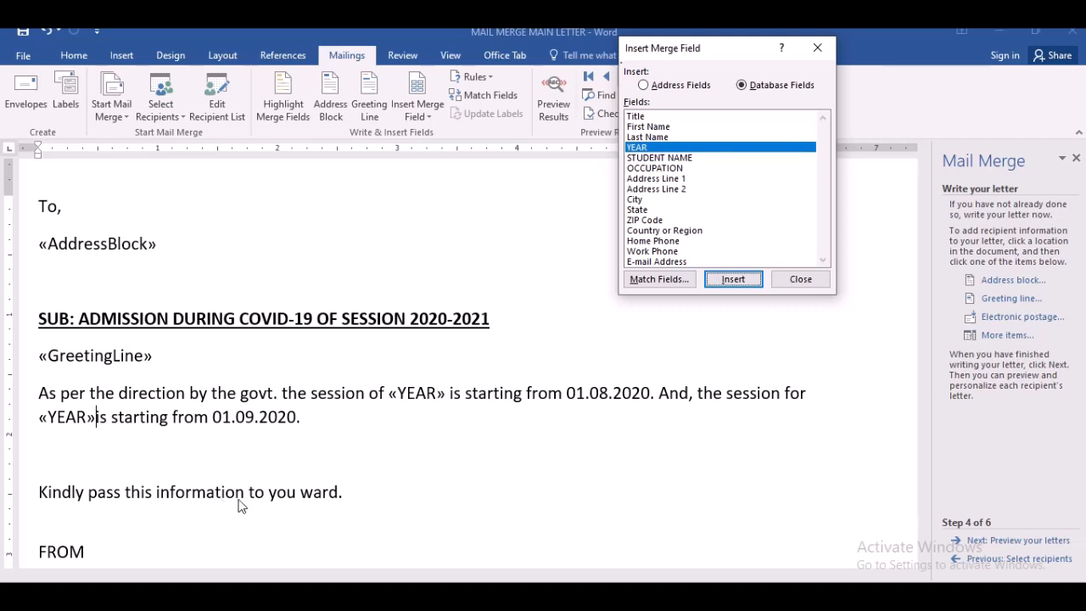
left_click(800, 280)
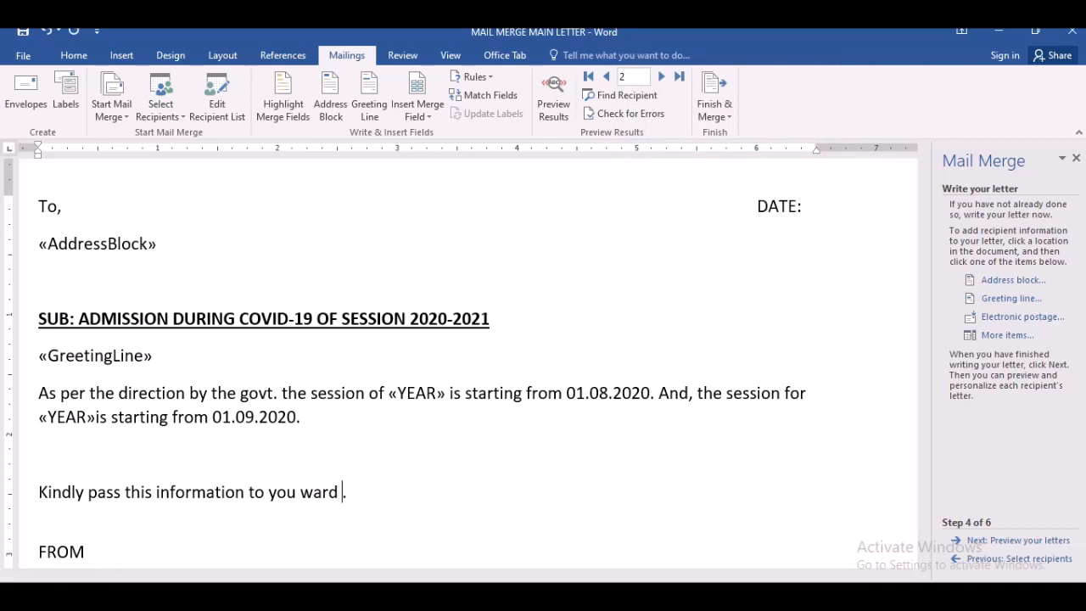
- Add parentheses after "you ward" and insert the STUDENT NAME merge field inside them
type("()")
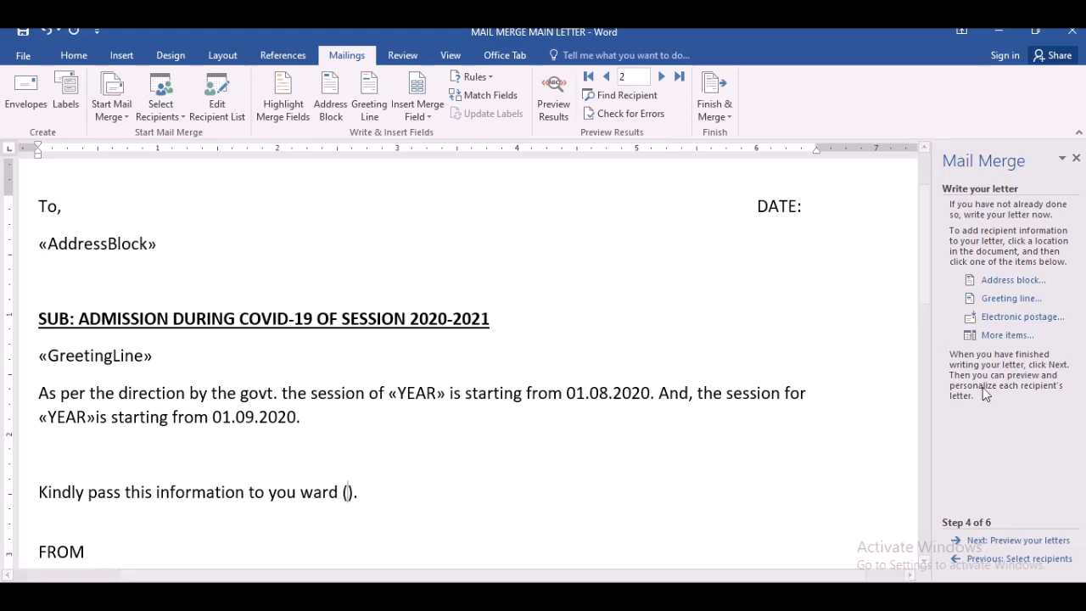
left_click(1008, 335)
left_click(674, 160)
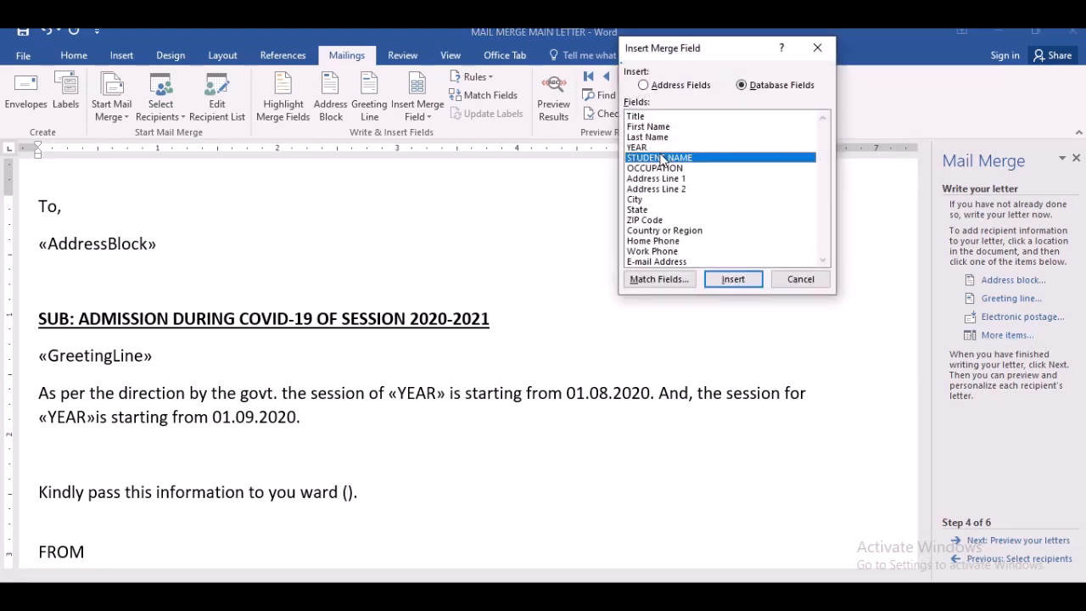
left_click(731, 279)
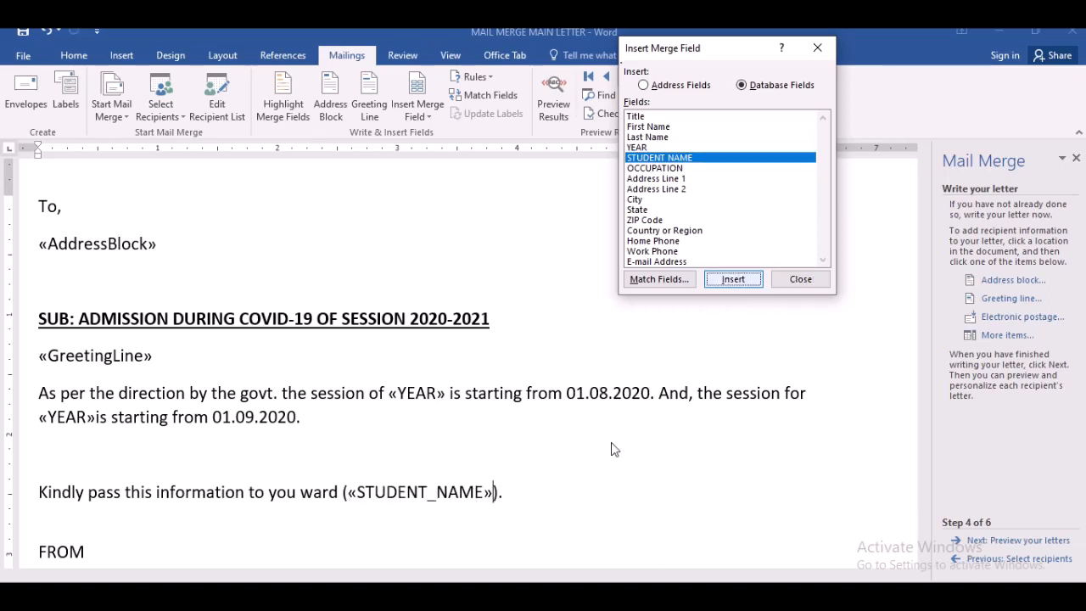
left_click(498, 496)
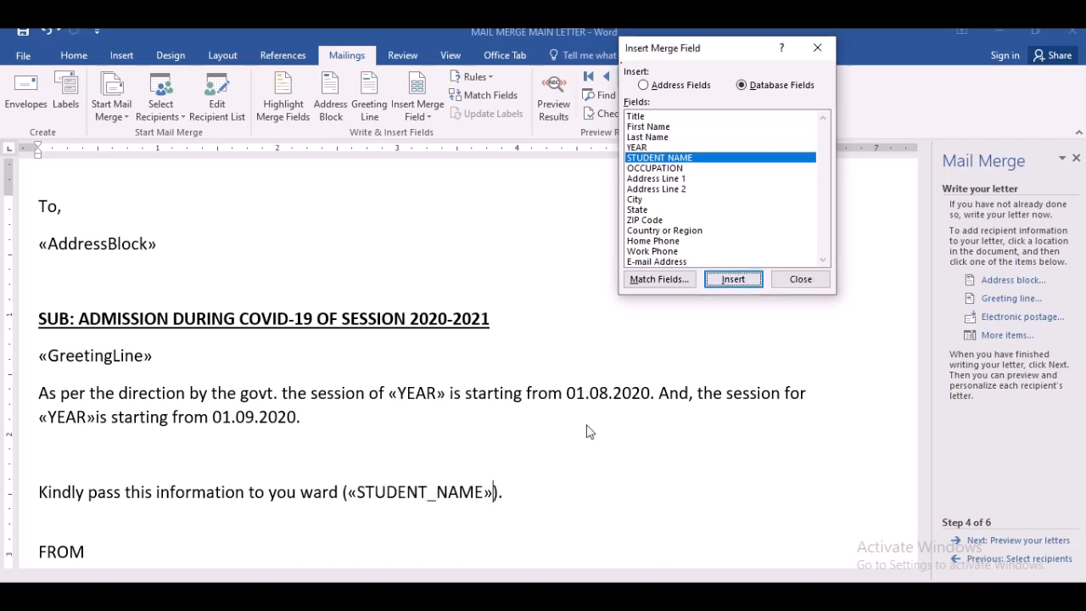
left_click(801, 280)
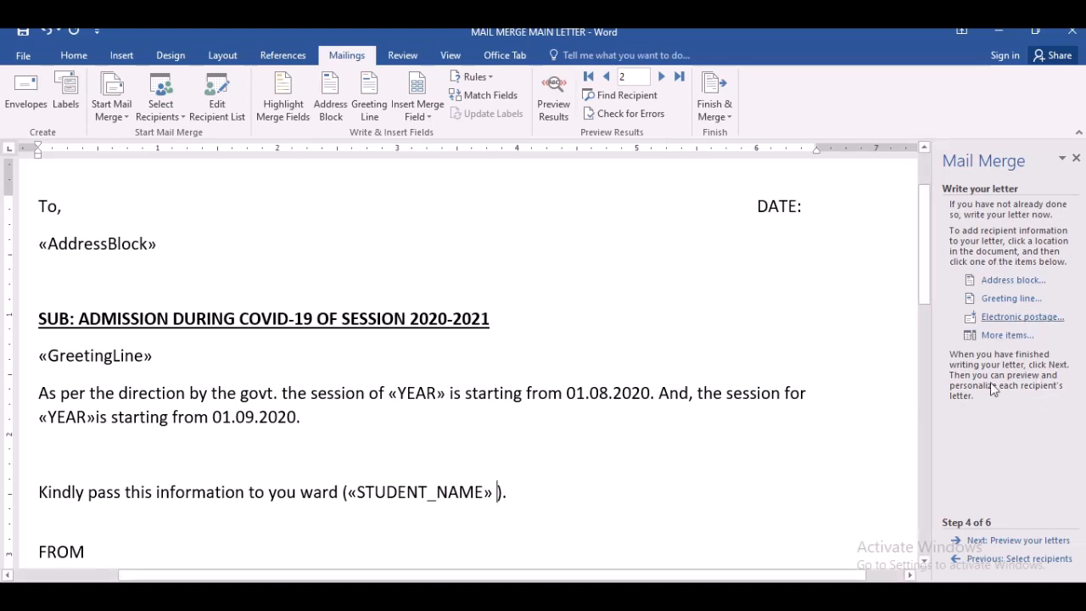
- Insert the Address Line 1 and Address Line 2 merge fields after STUDENT_NAME inside the parentheses
left_click(1001, 335)
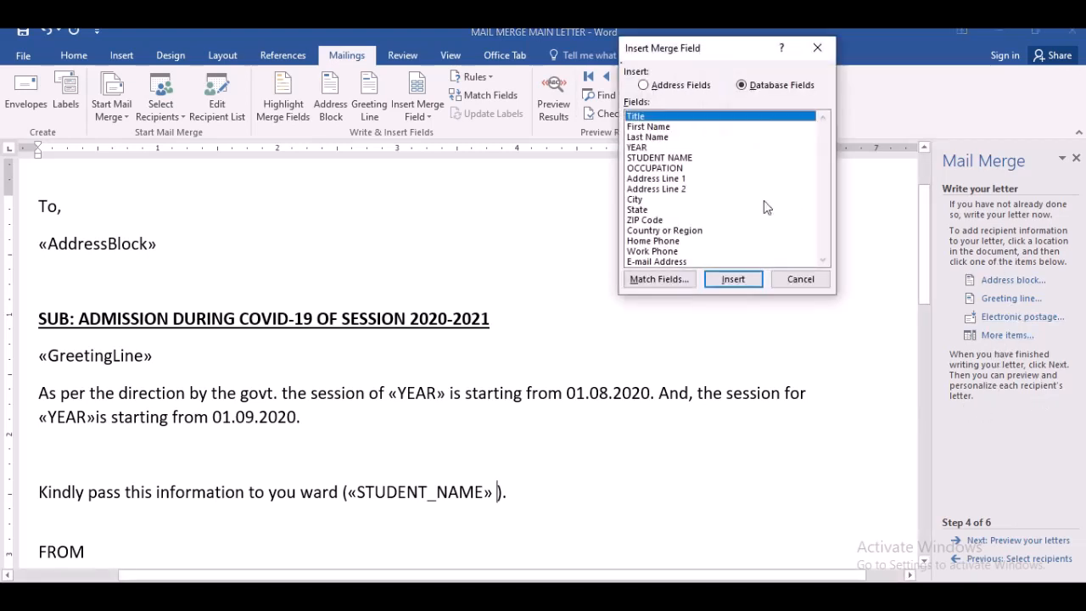
left_click(650, 181)
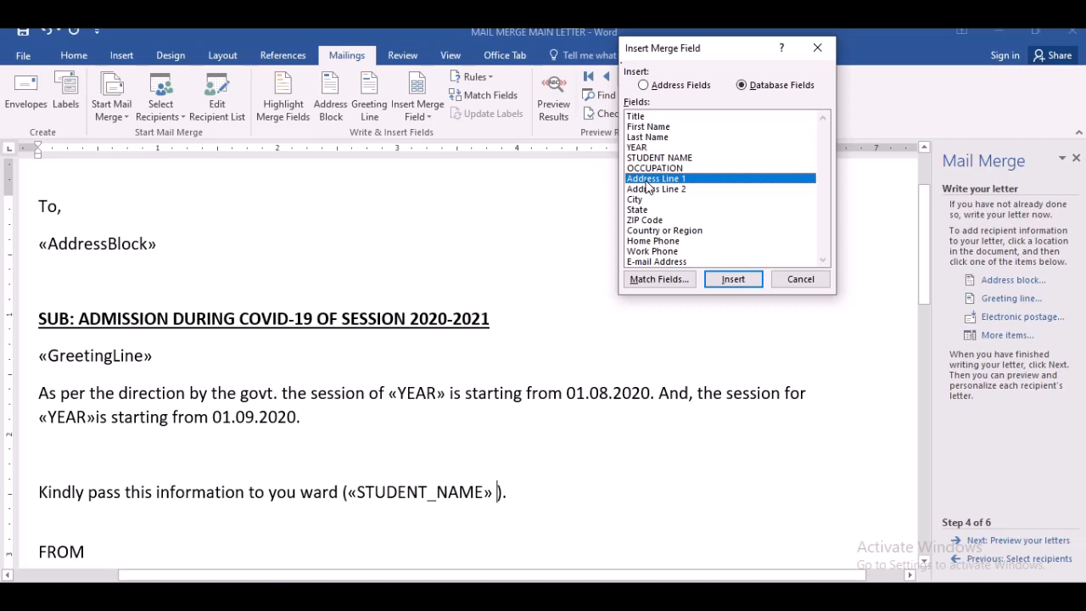
left_click(732, 281)
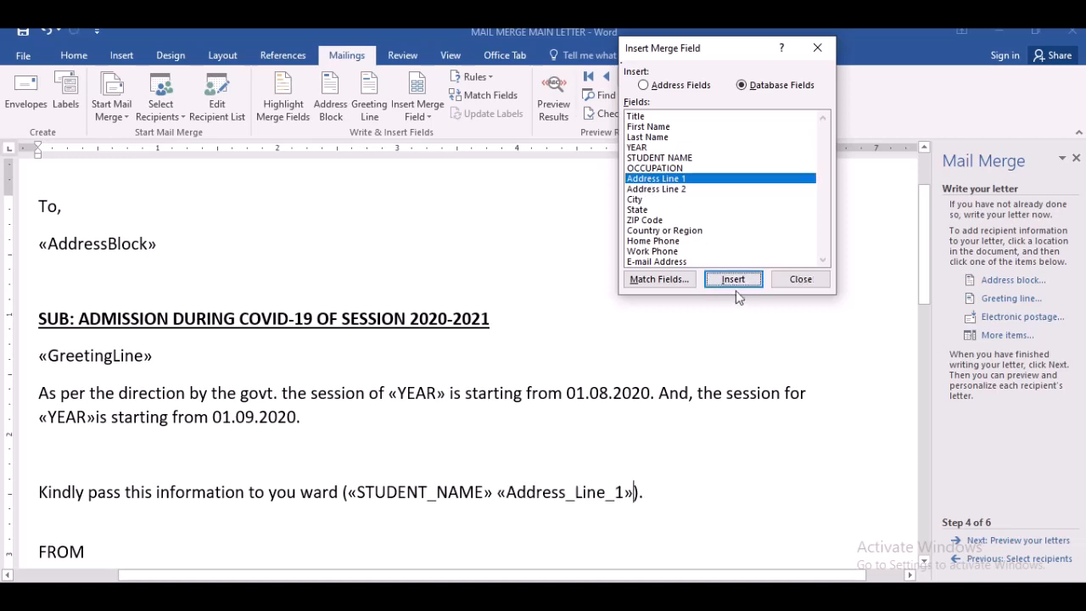
left_click(734, 280)
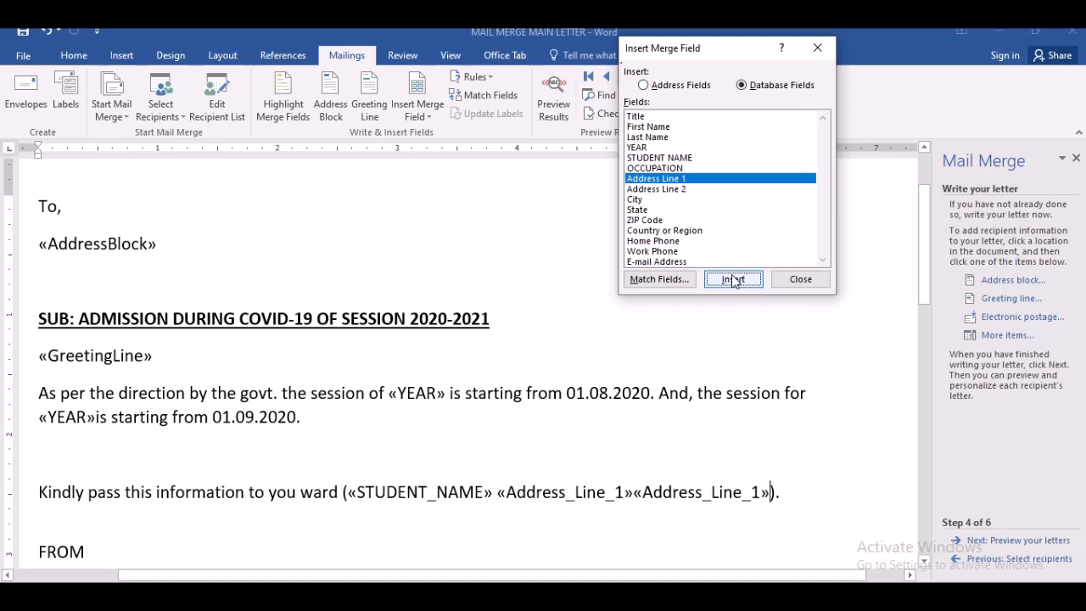
left_click(675, 188)
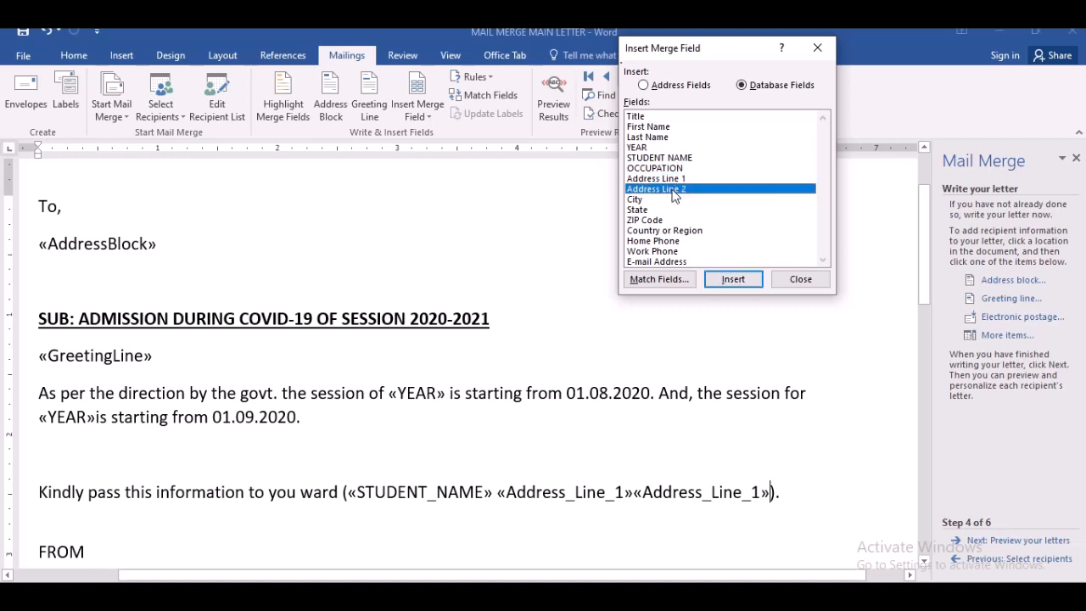
left_click(735, 281)
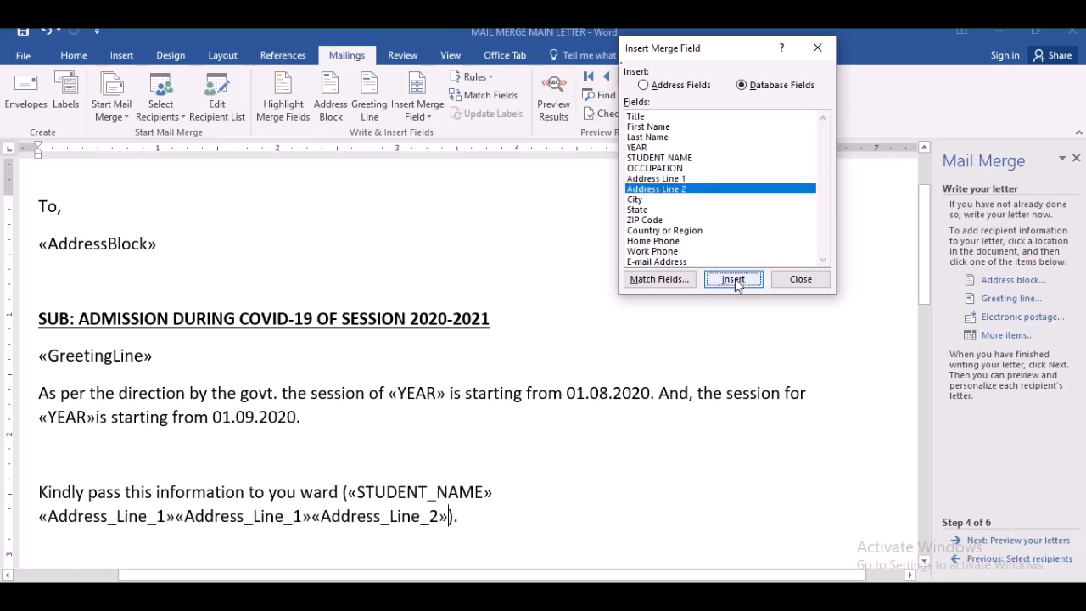
left_click(311, 525)
left_click(801, 279)
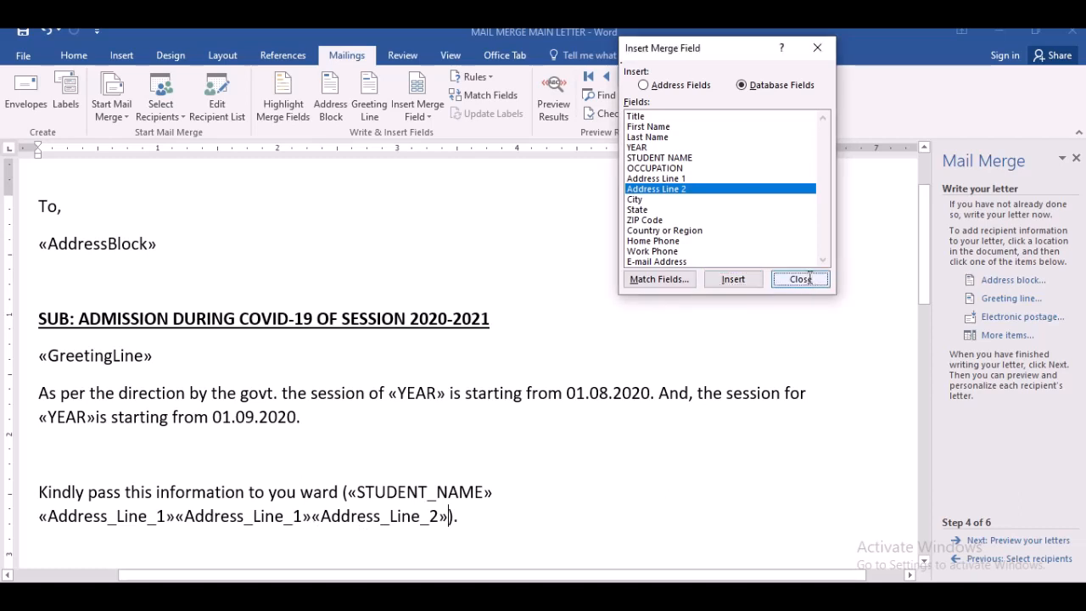
- Delete the duplicate Address_Line_1 field and separate the two address fields with a space
left_click(310, 520)
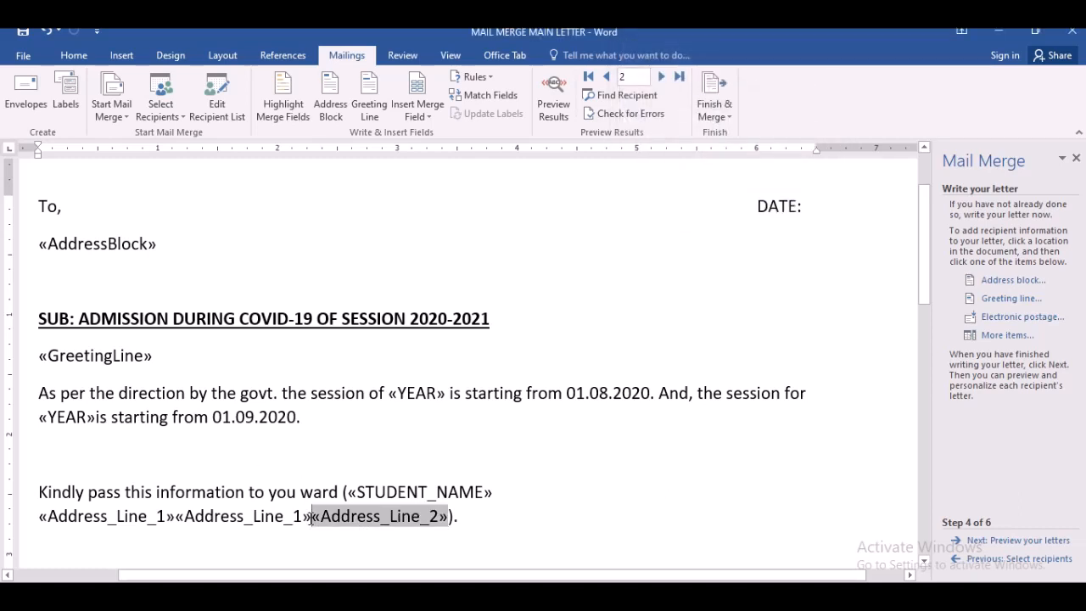
key("Left")
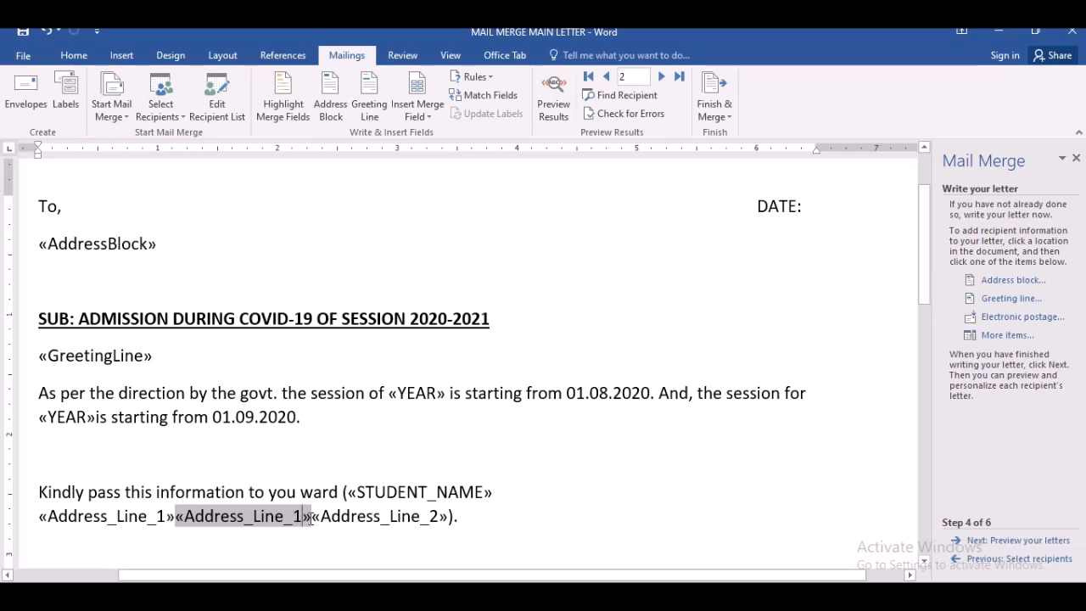
key("Delete")
key("Left")
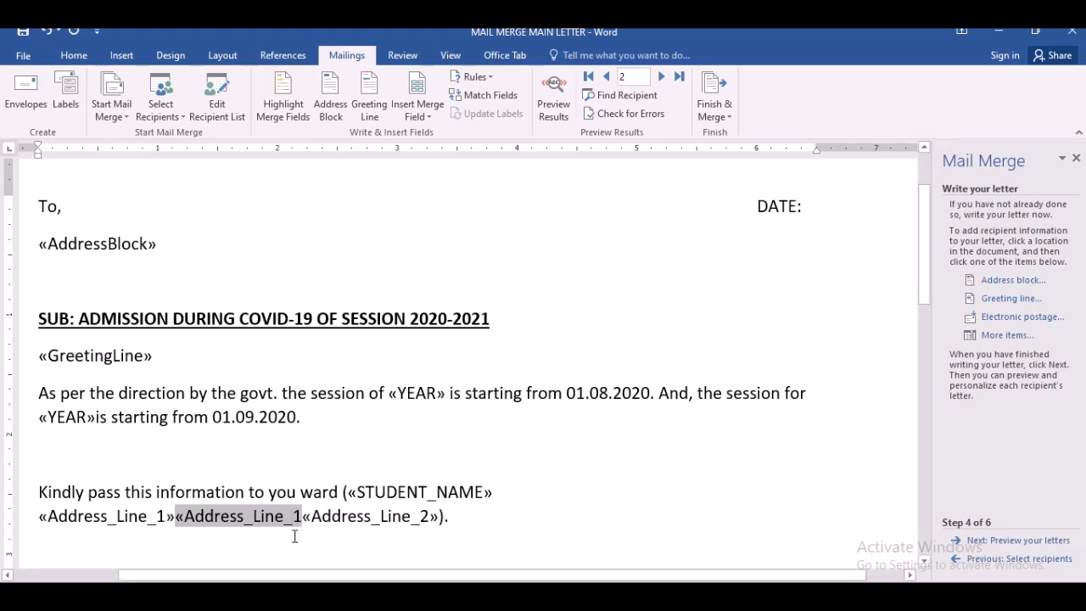
key("Delete")
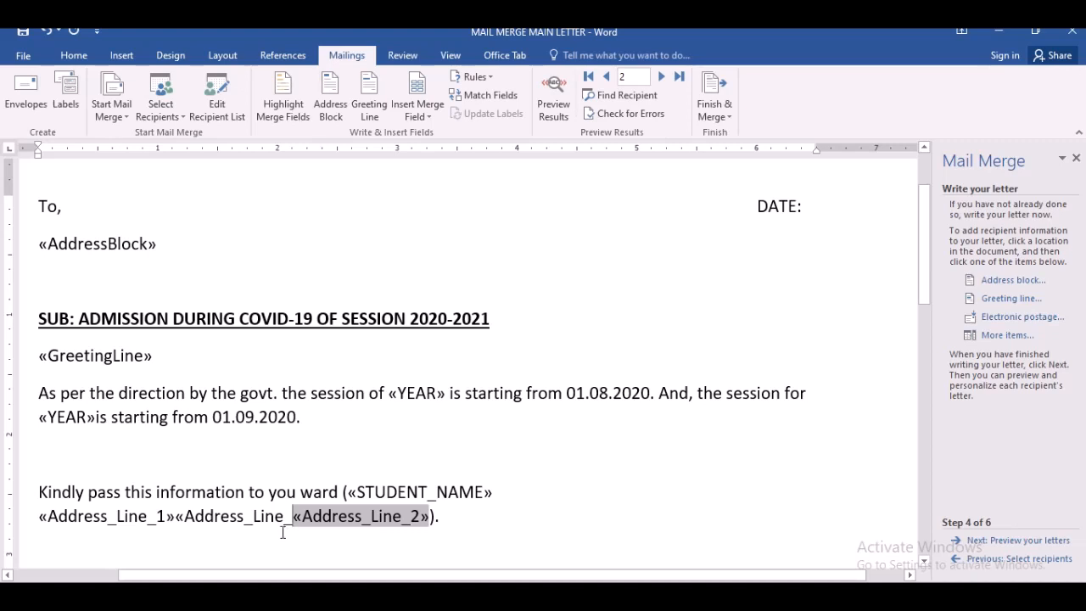
left_click(278, 524)
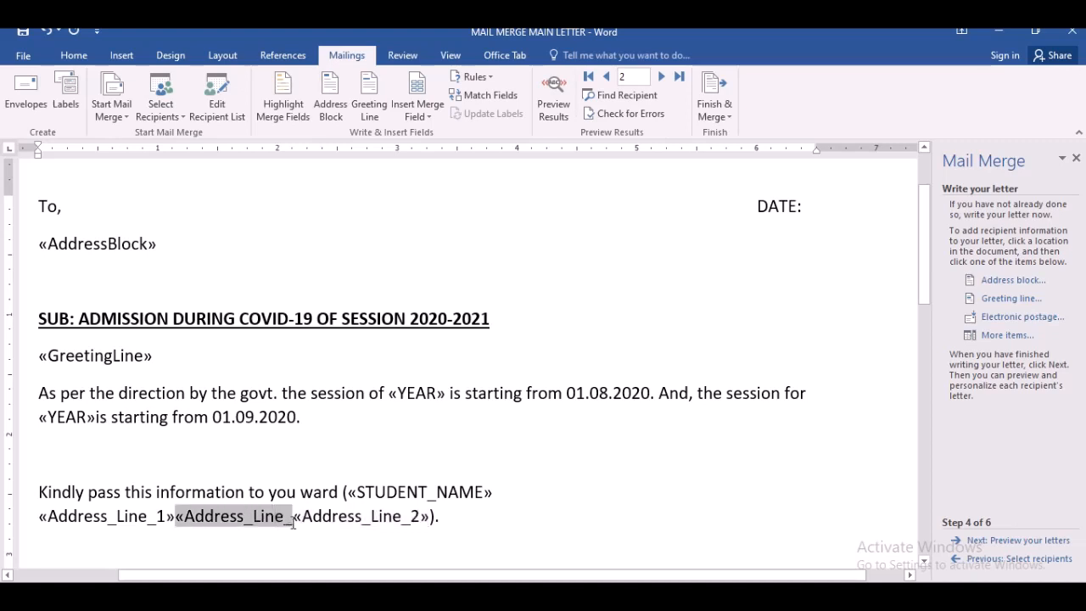
left_click(295, 516)
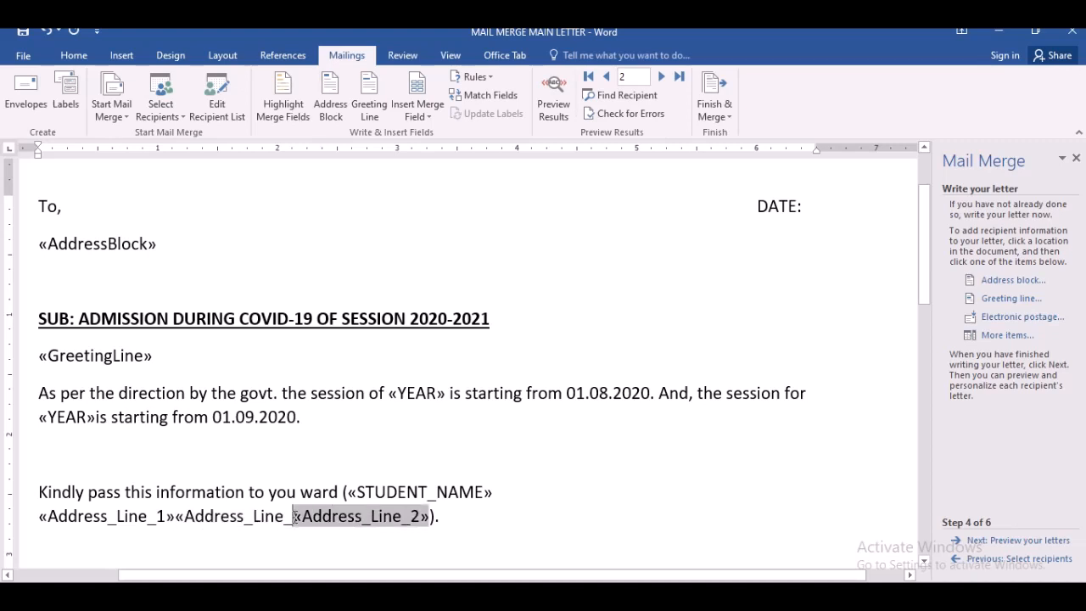
left_click(204, 516)
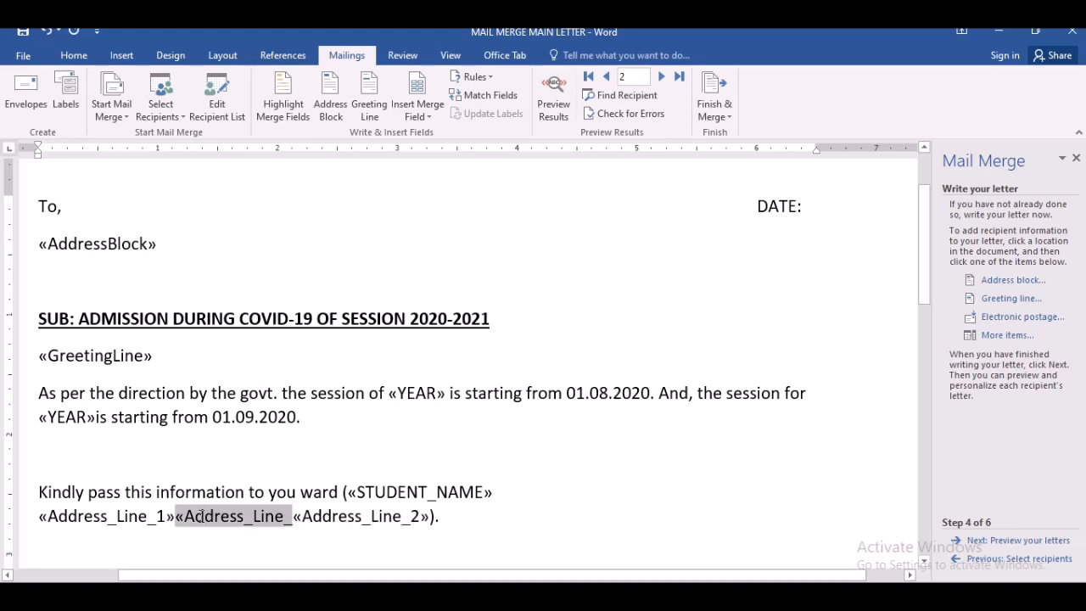
key("Delete")
key("Delete")
key("Delete")
key("Delete")
key("Delete")
key("Delete")
key("Delete")
key("Delete")
key("Delete")
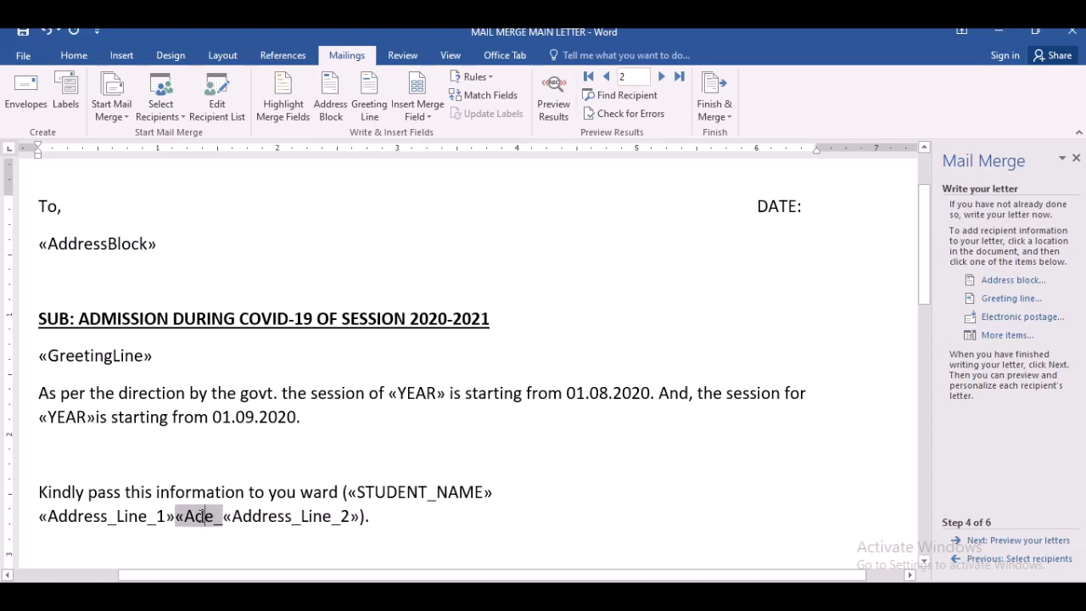
key("Delete")
key("Delete")
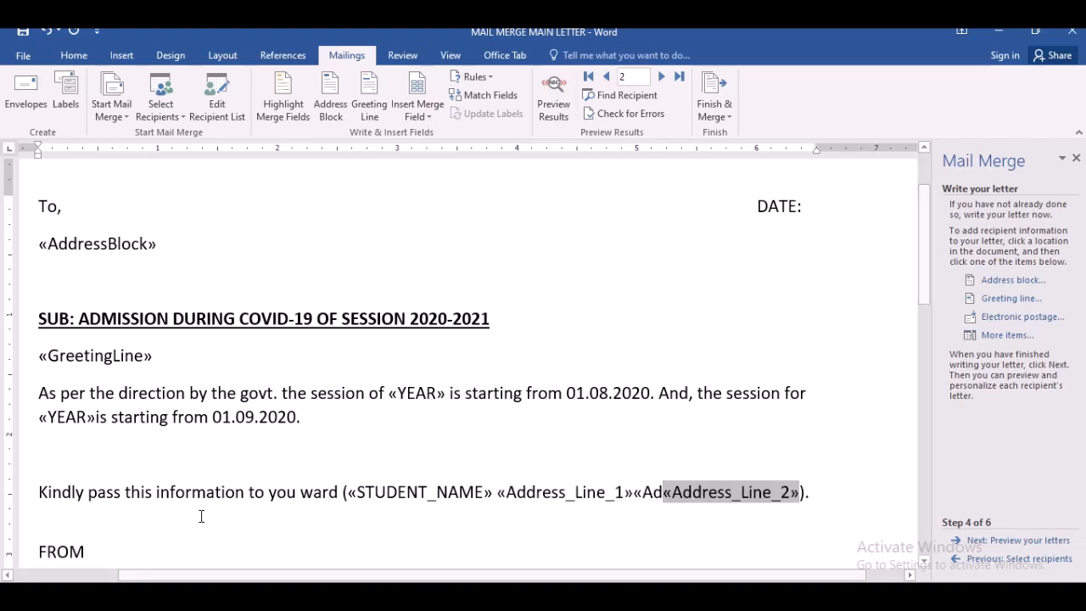
key("BackSpace")
key("BackSpace")
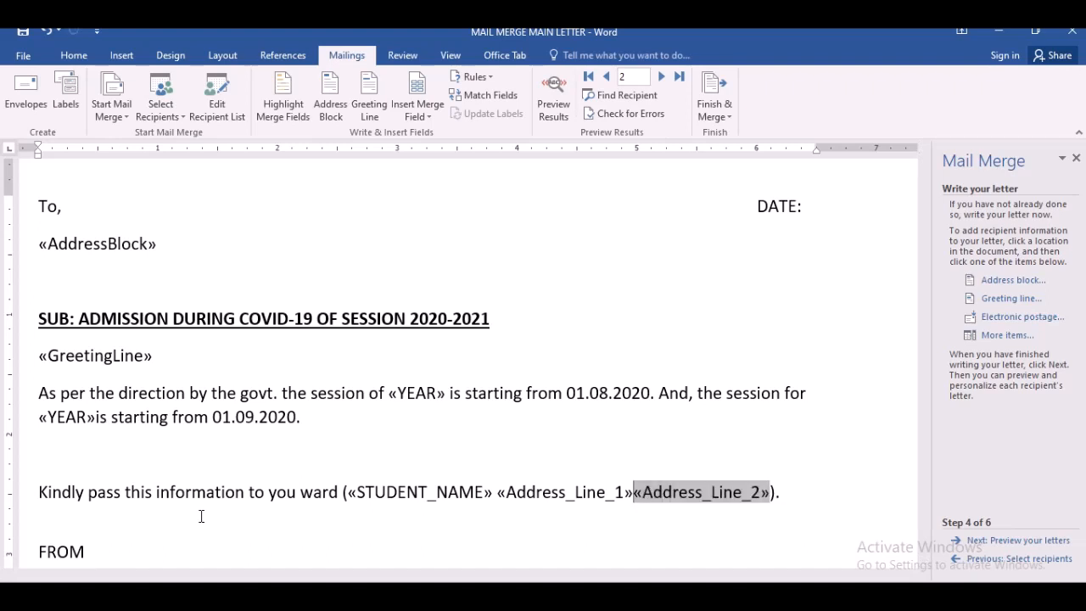
left_click(201, 516)
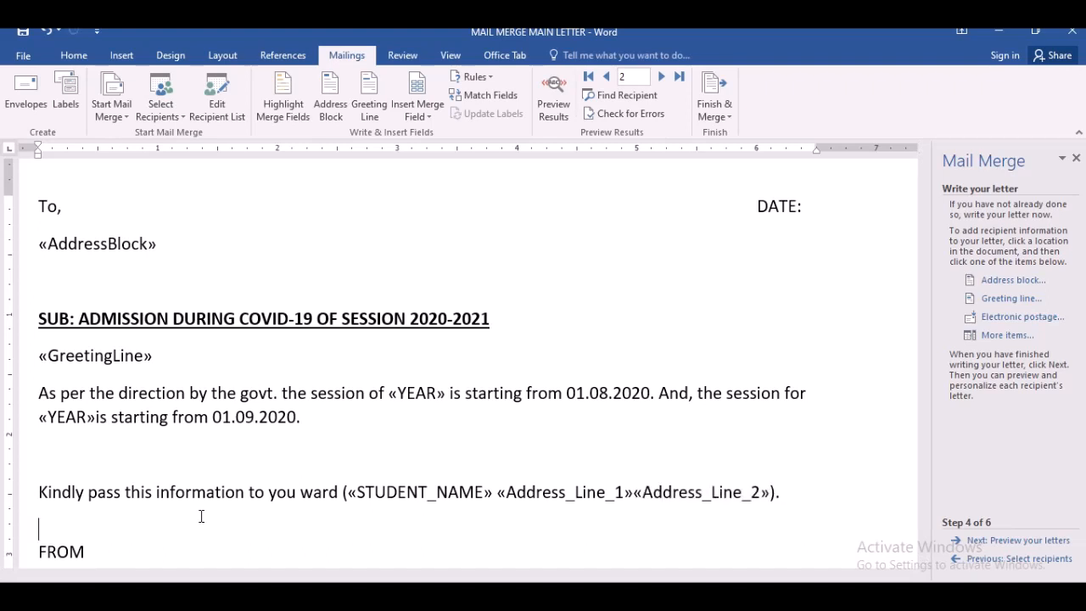
left_click(636, 495)
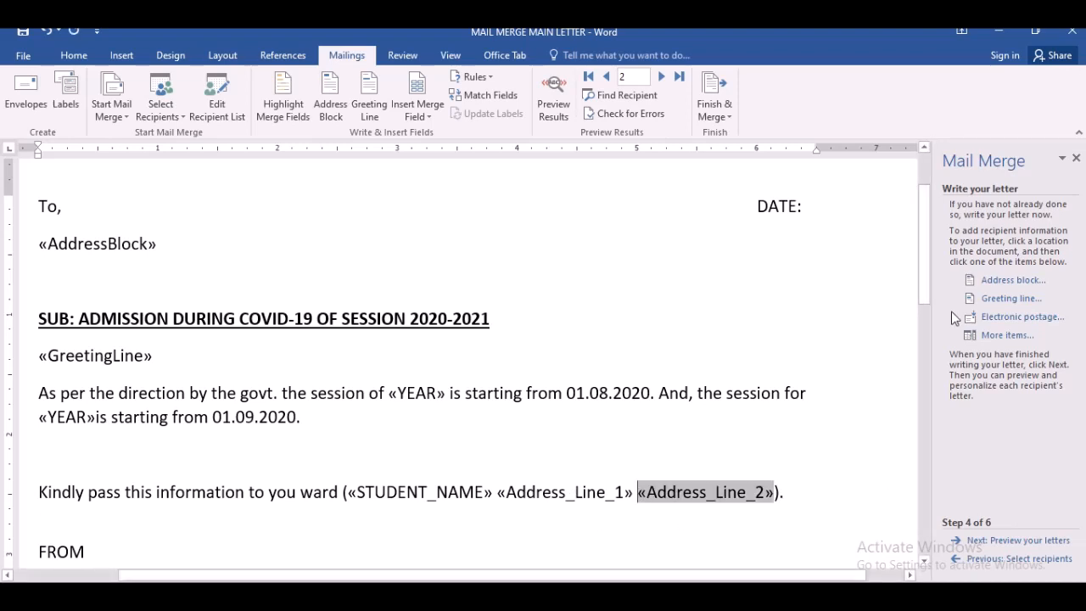
- Save the document as "MAIL MERGE FIELD LETTER" in the current E: folder
mouse_move(923, 301)
left_mouse_down()
mouse_move(924, 344)
mouse_move(921, 283)
left_mouse_up()
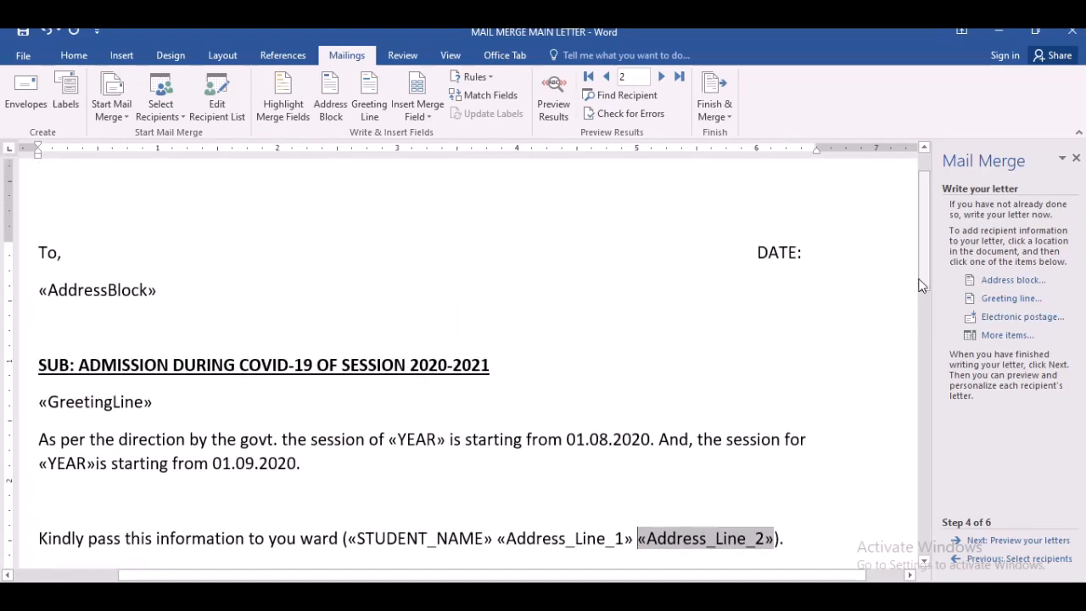
left_click(553, 363)
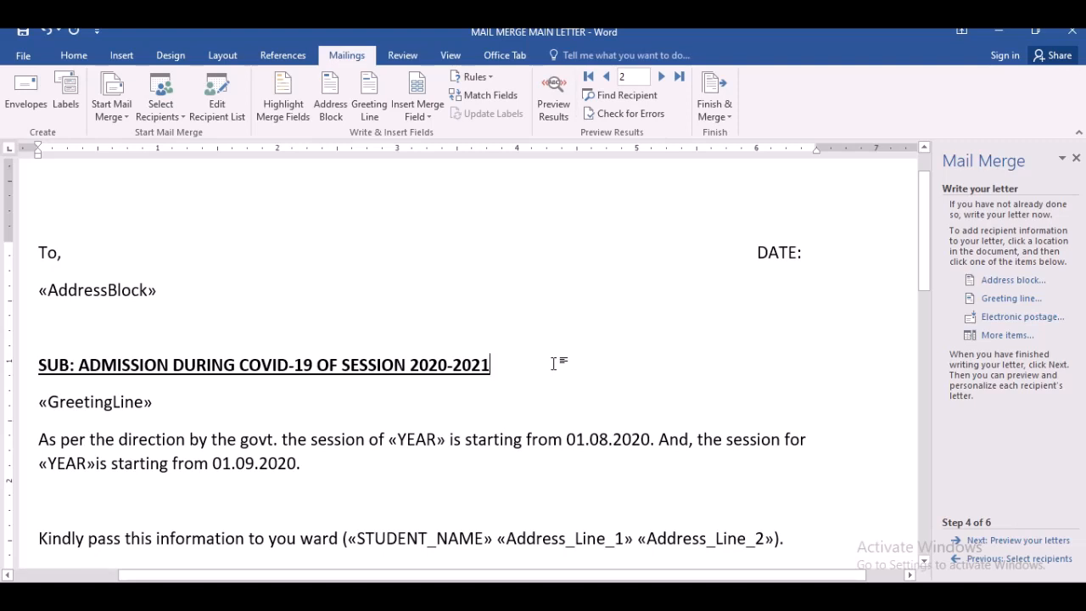
left_click(22, 55)
left_click(27, 217)
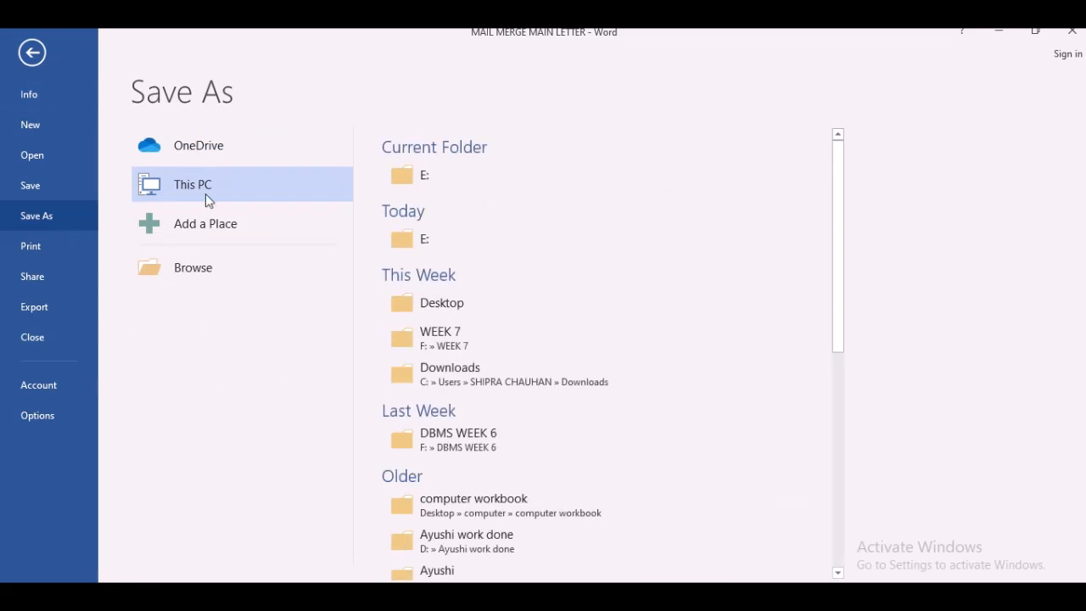
left_click(423, 181)
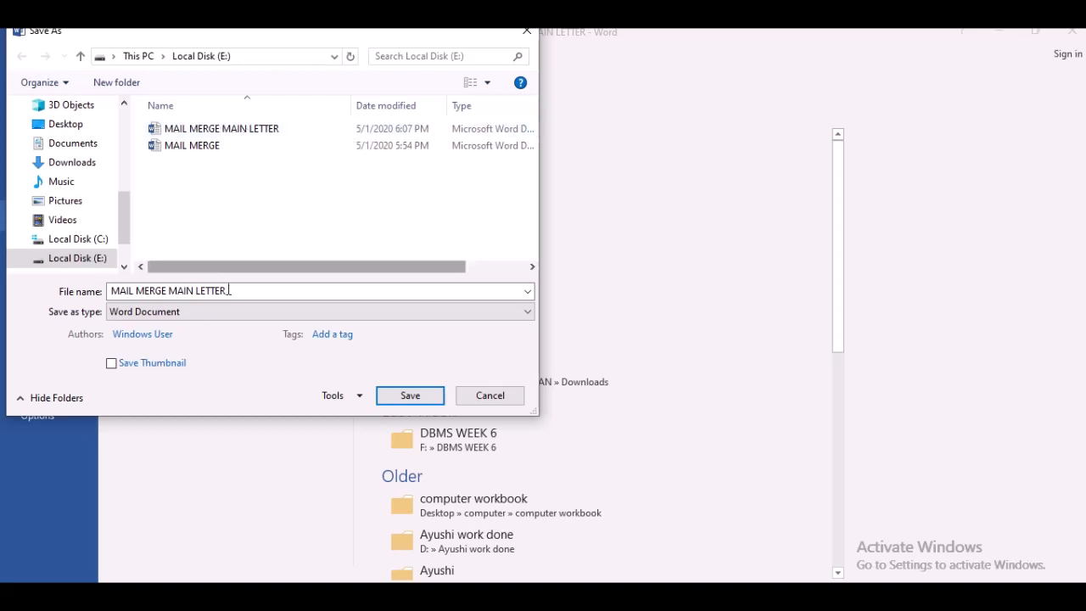
left_click(233, 292)
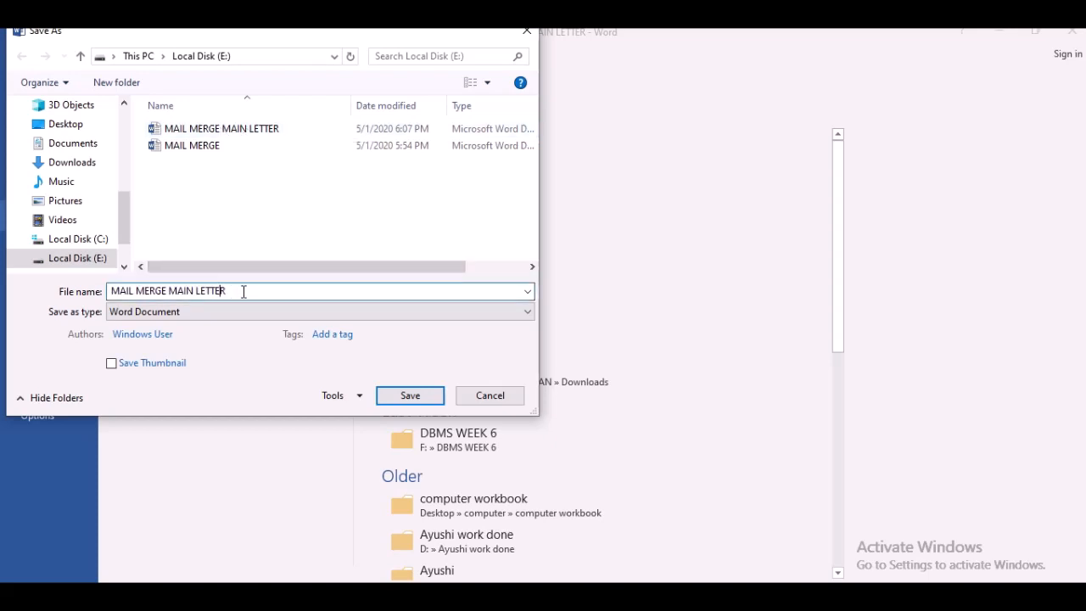
key("BackSpace")
key("BackSpace")
key("BackSpace")
key("BackSpace")
key("BackSpace")
type("field")
key("BackSpace")
key("BackSpace")
key("BackSpace")
key("BackSpace")
key("BackSpace")
type("FIELD")
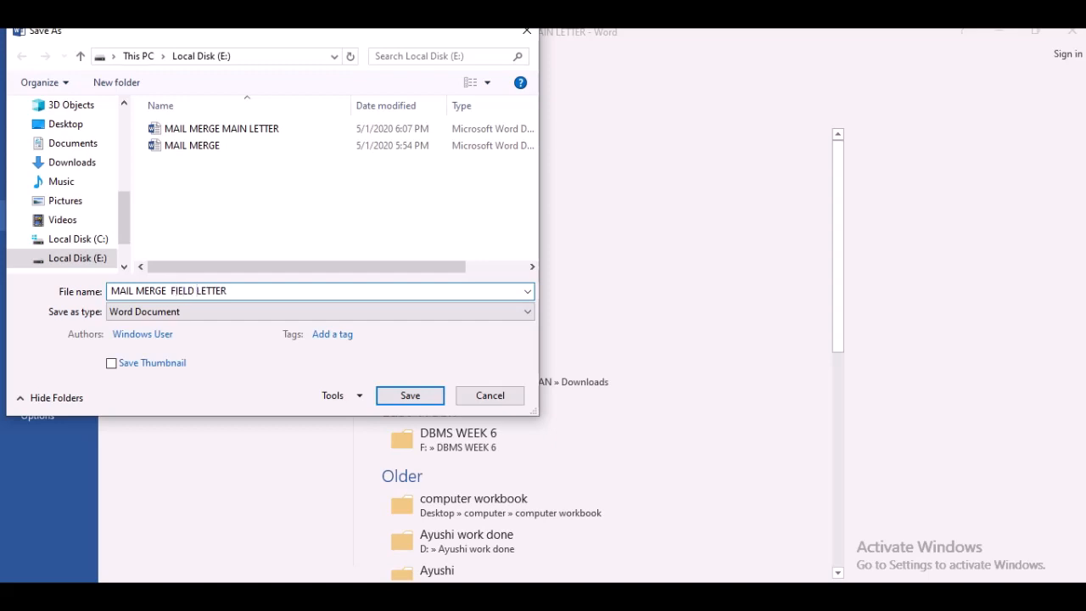
left_click(428, 402)
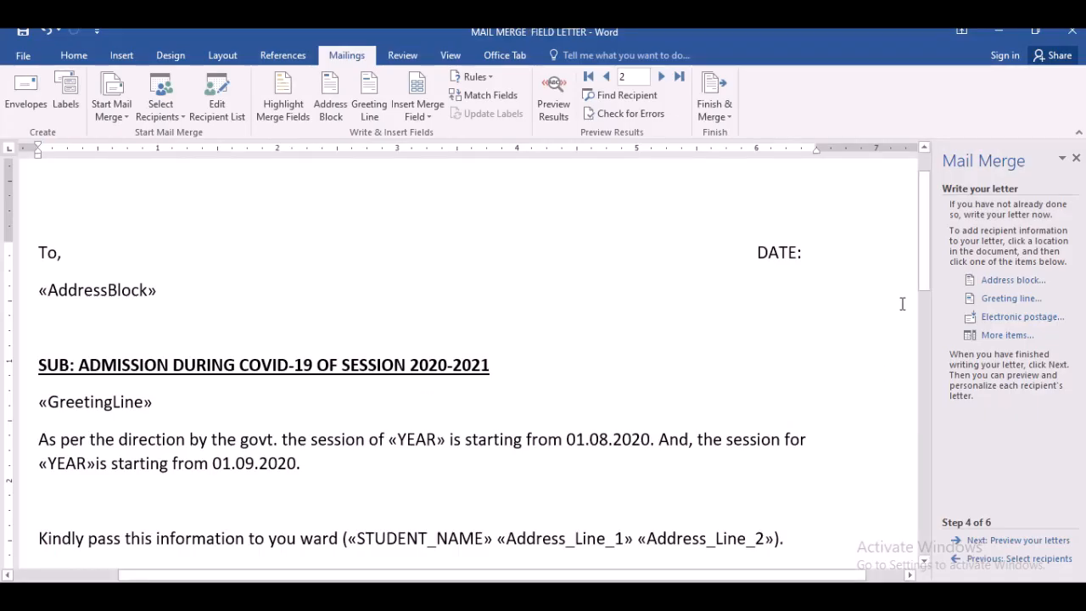
- Advance the mail merge wizard to the preview of the letters
left_click_drag(925, 282, 905, 182)
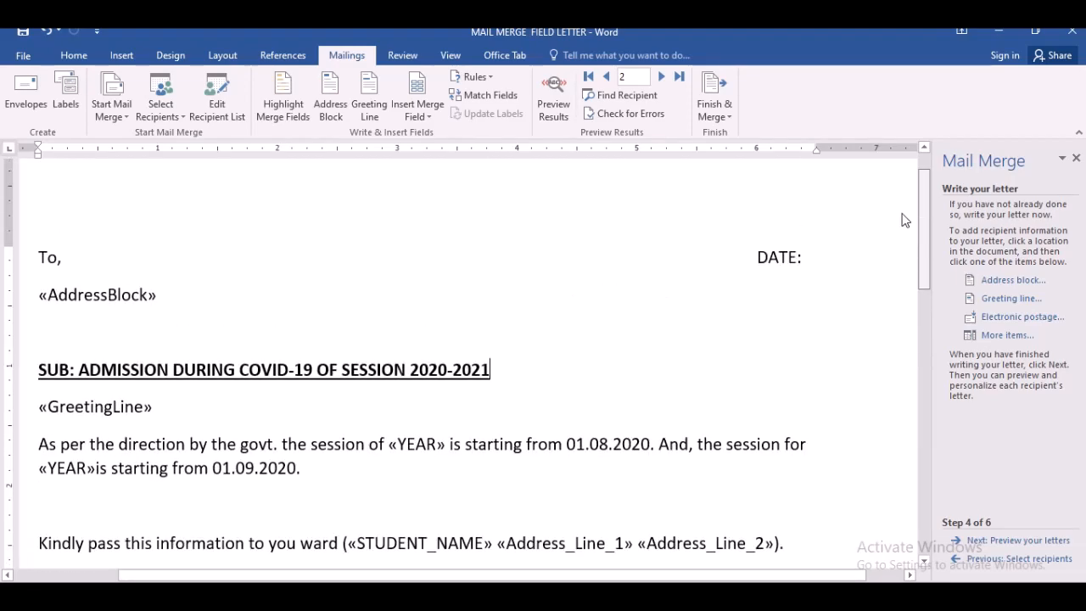
left_click_drag(925, 243, 925, 249)
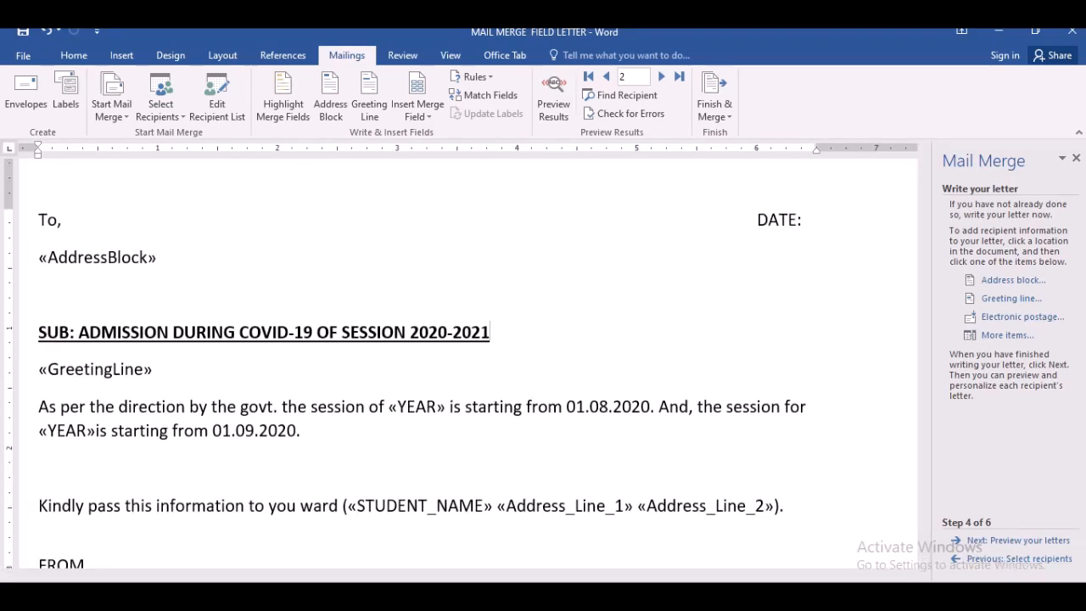
left_click_drag(1007, 591, 1001, 590)
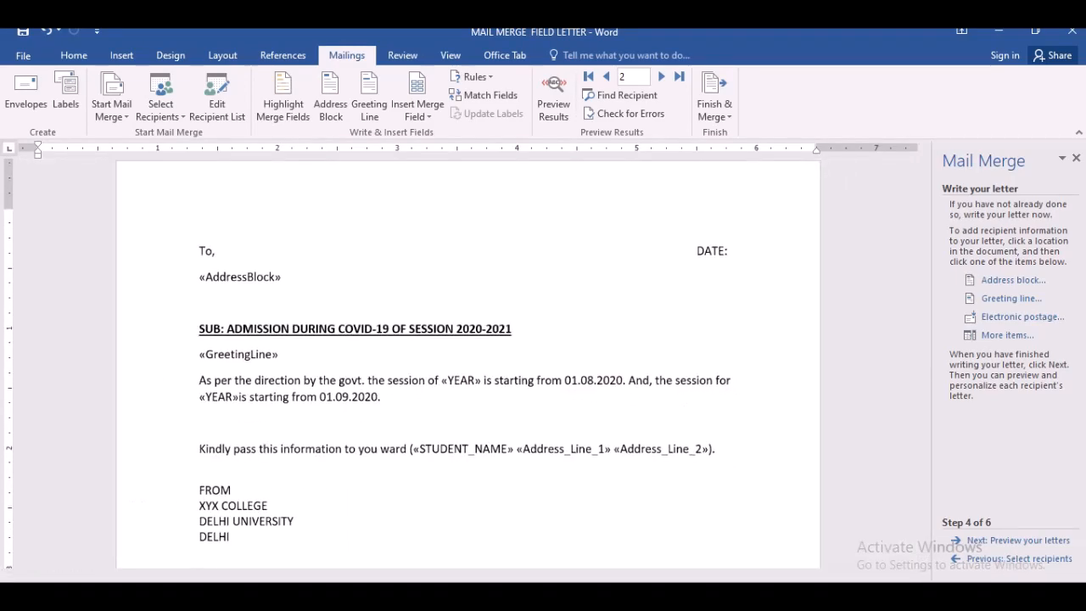
left_click(1000, 541)
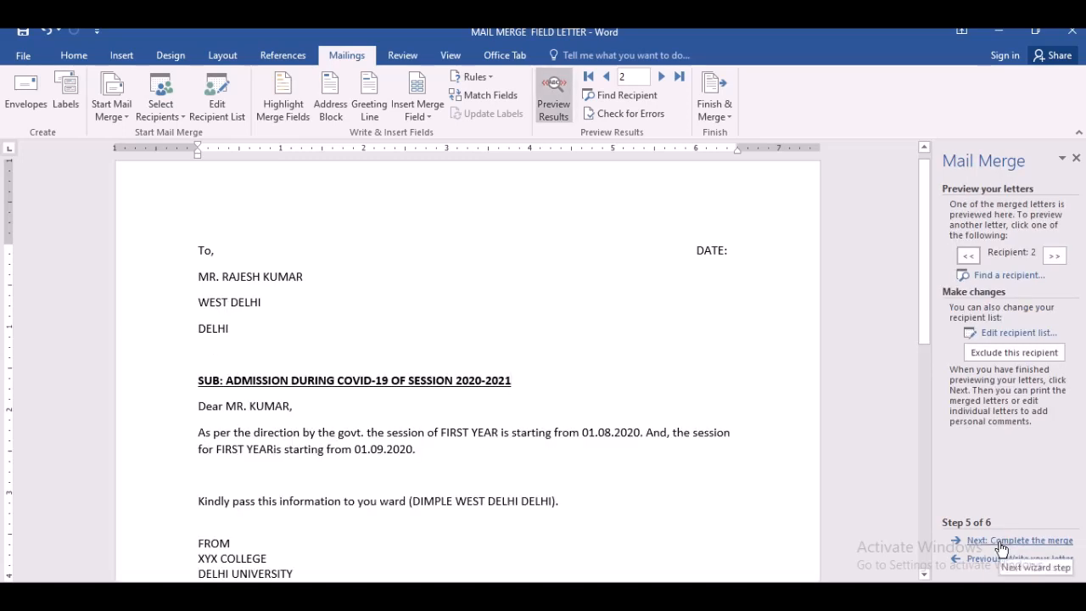
- Browse the previewed letters of recipients 1 to 3
left_click_drag(923, 290, 921, 316)
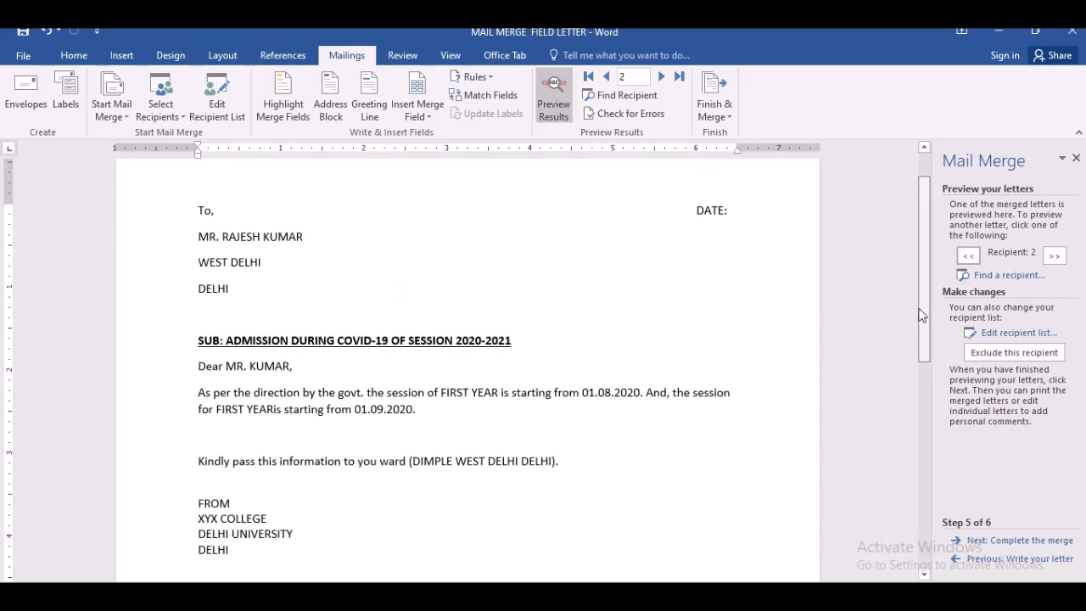
left_click(970, 256)
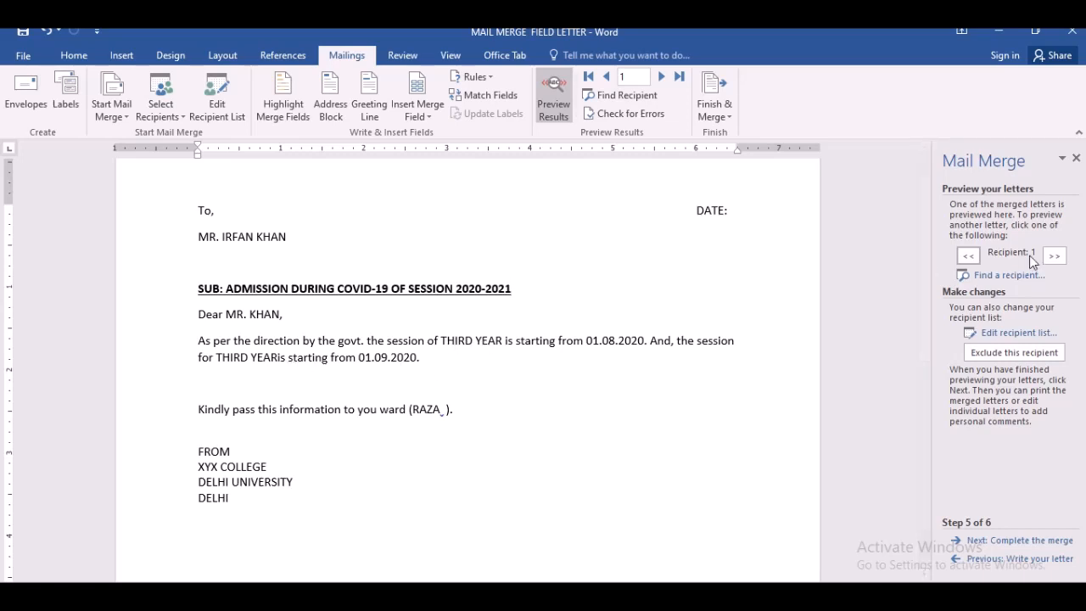
left_click(1058, 257)
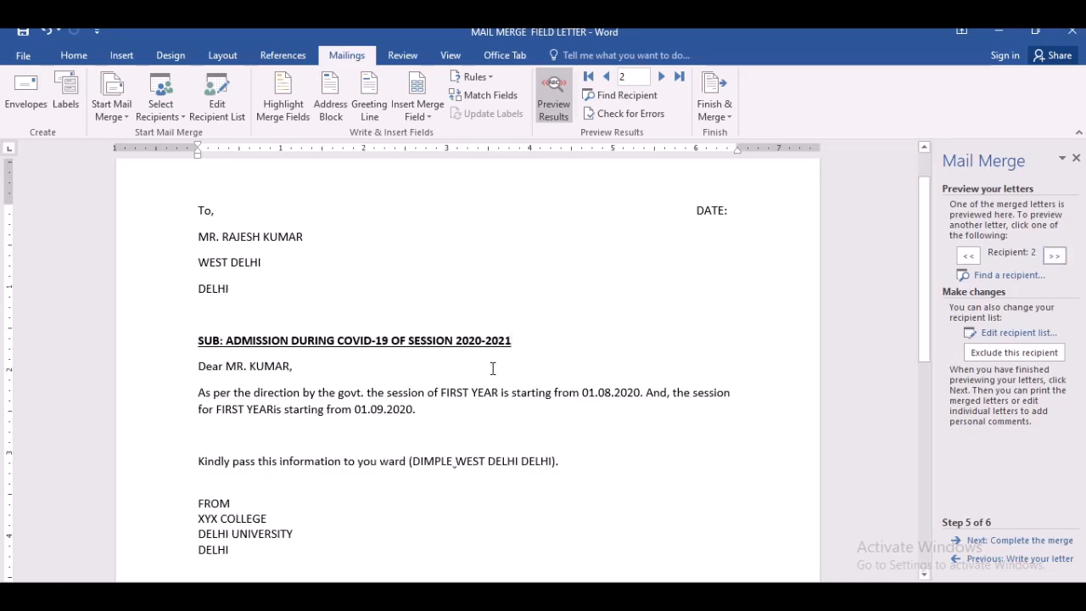
left_click(276, 409)
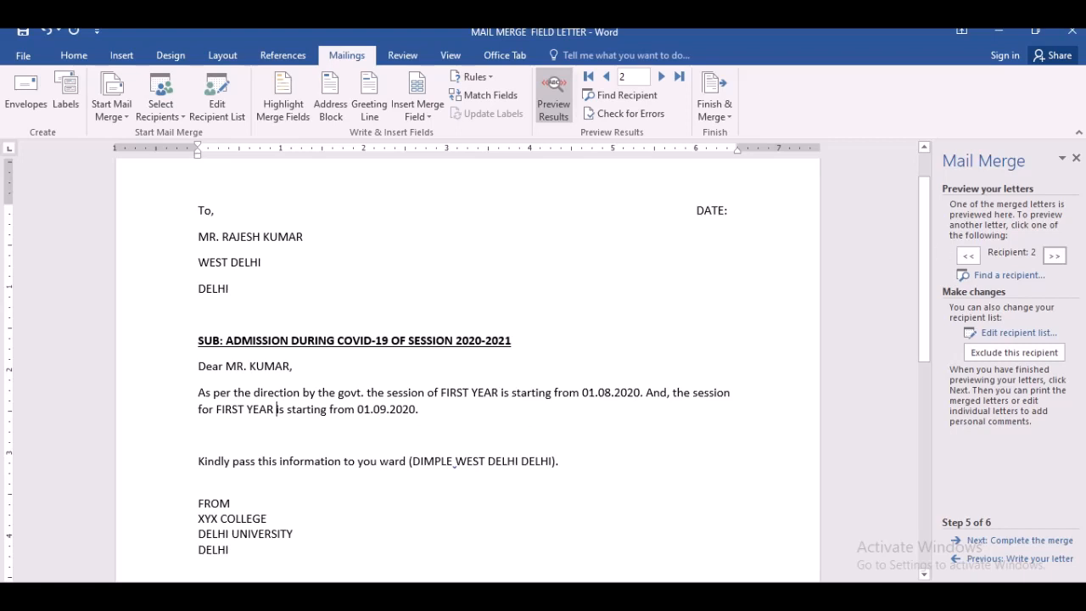
left_click(1054, 255)
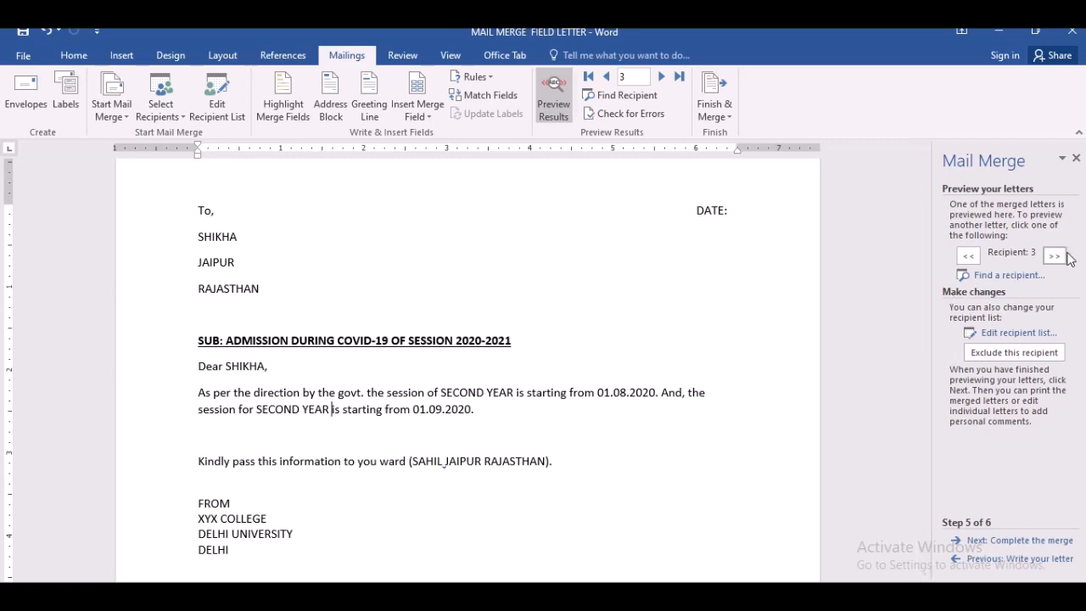
- Step back through the previewed letters to recipient 1 and look over its merged content
left_click(969, 257)
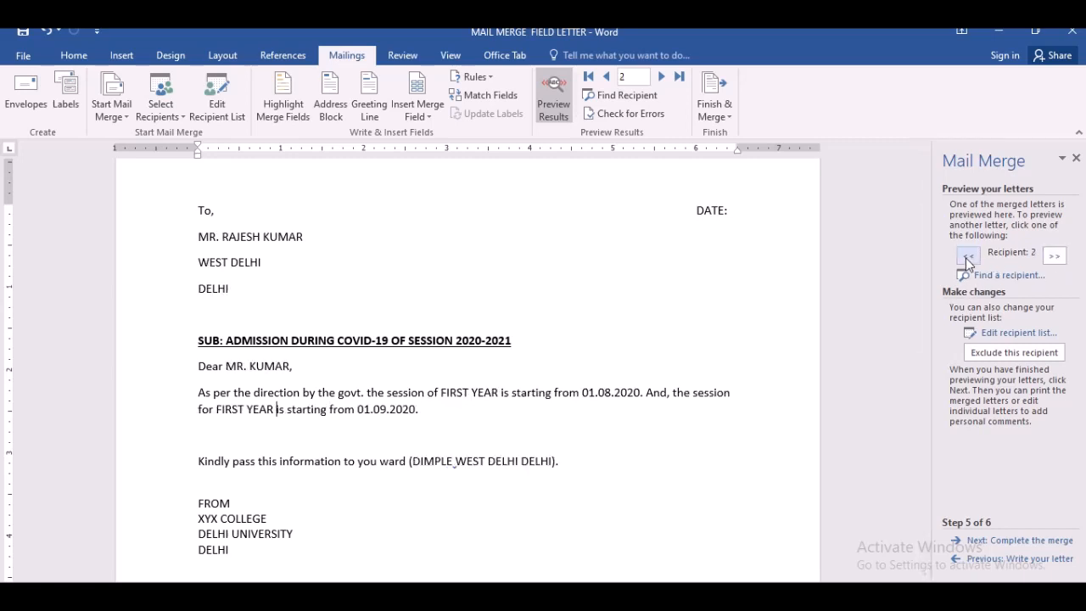
left_click(968, 257)
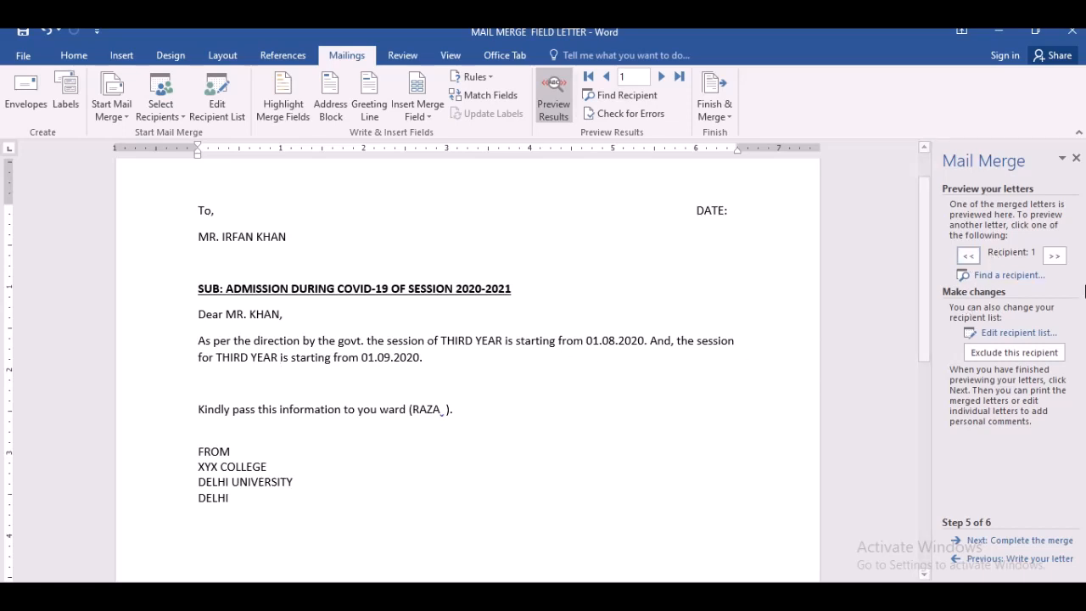
mouse_move(926, 310)
left_mouse_down()
mouse_move(927, 321)
mouse_move(921, 289)
left_mouse_up()
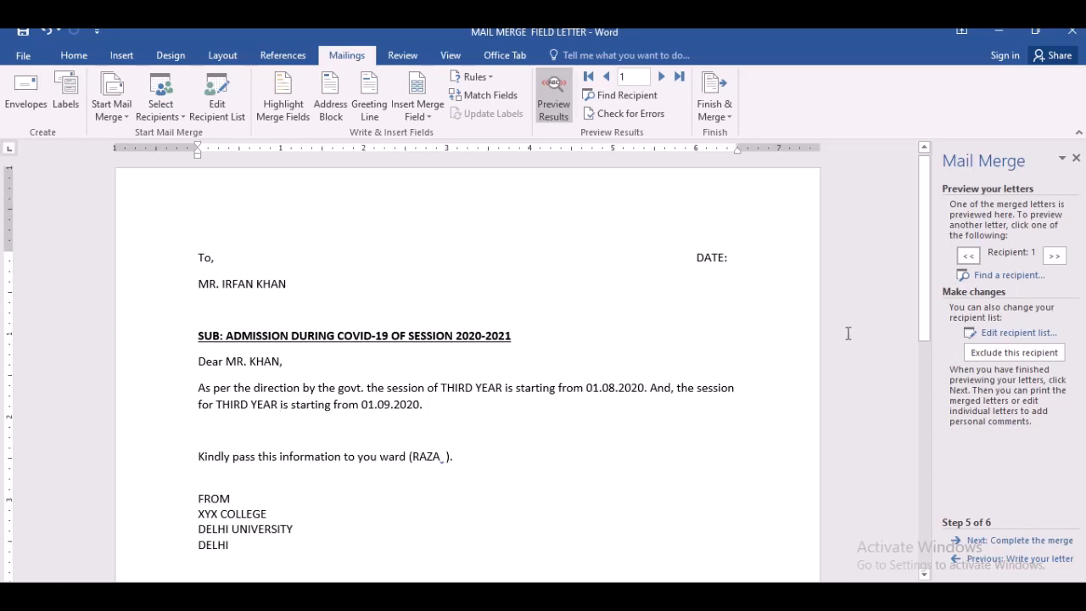
mouse_move(922, 323)
left_mouse_down()
mouse_move(941, 428)
mouse_move(928, 526)
mouse_move(911, 331)
mouse_move(921, 312)
left_mouse_up()
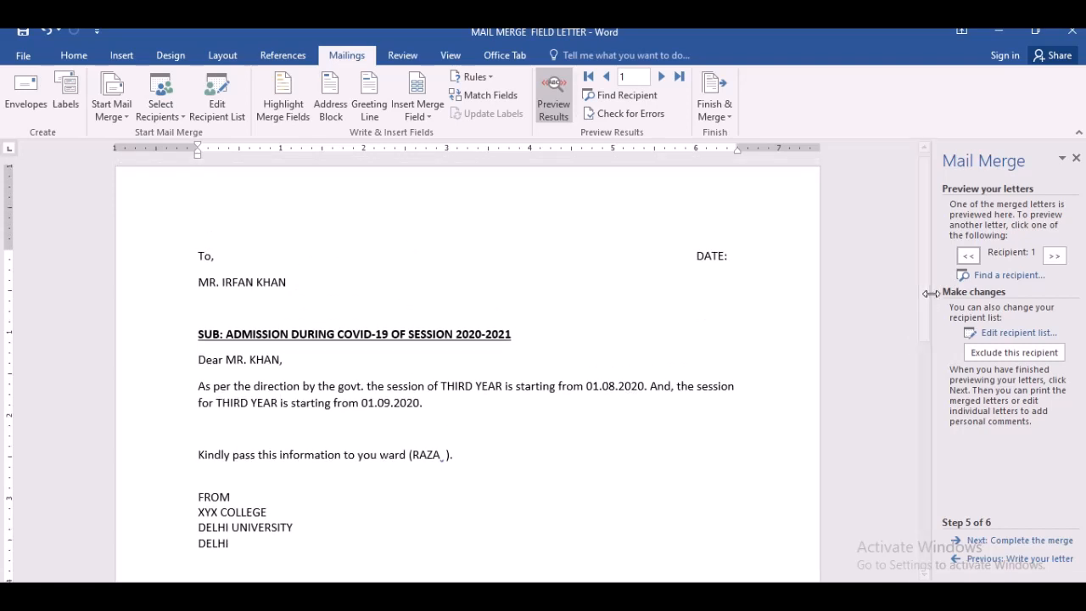
mouse_move(471, 30)
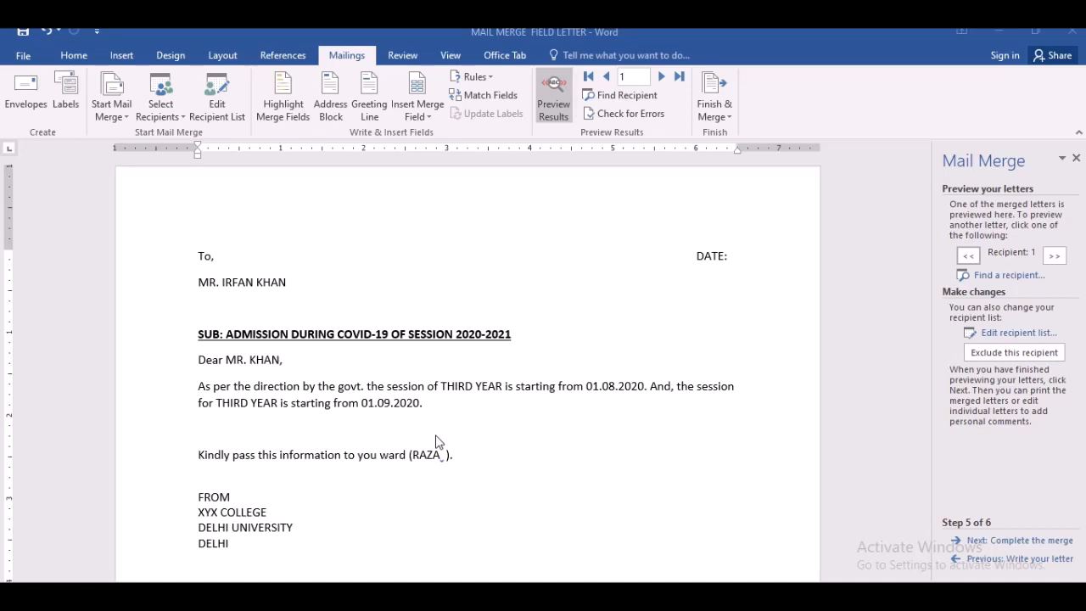
- Return to editing the letter and replace the first YEAR field in the session sentence with the text SECOND YEAR & THIRD YEAR
left_click(1004, 558)
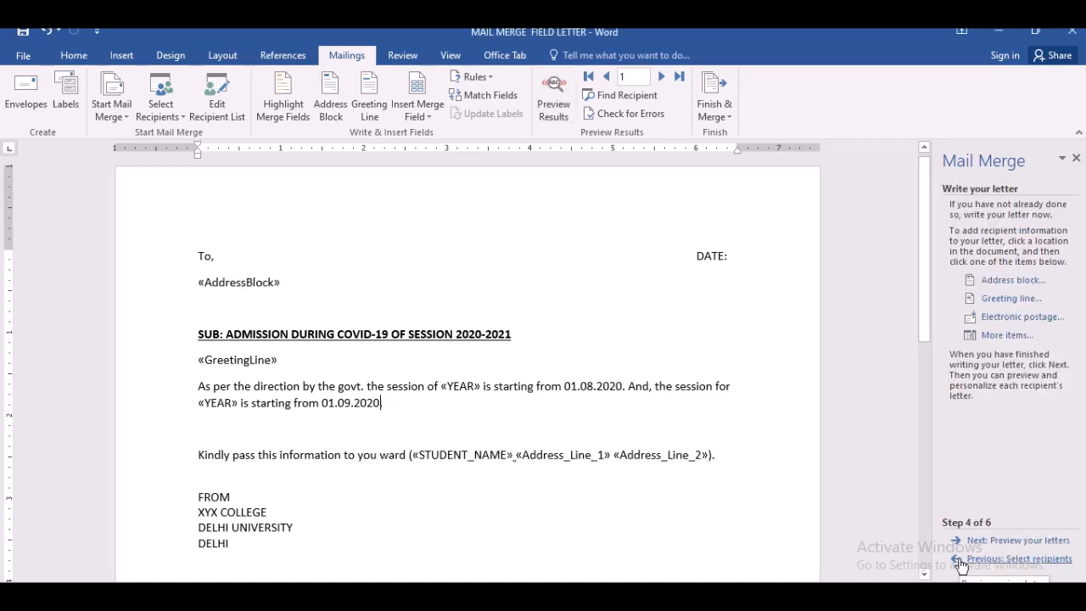
left_click(961, 560)
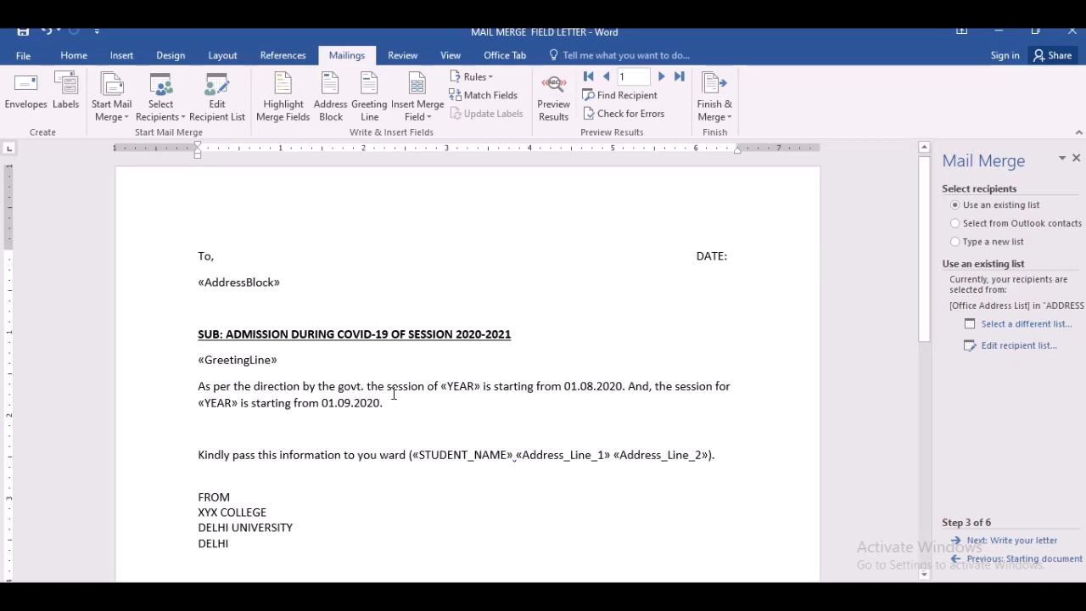
left_click(442, 388)
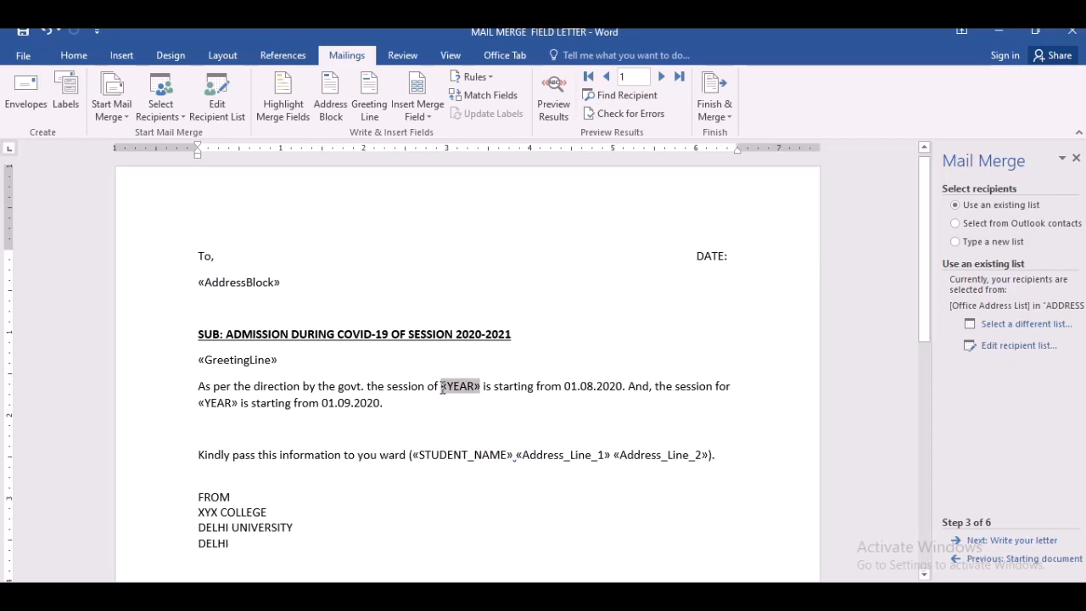
double_click(442, 388)
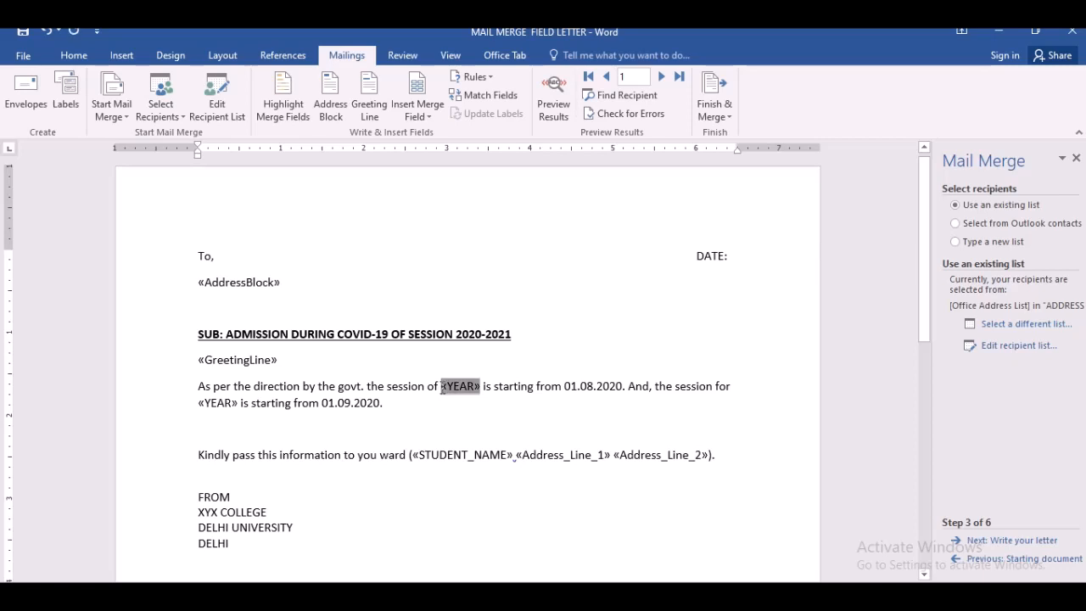
key("Delete")
type("FIRST")
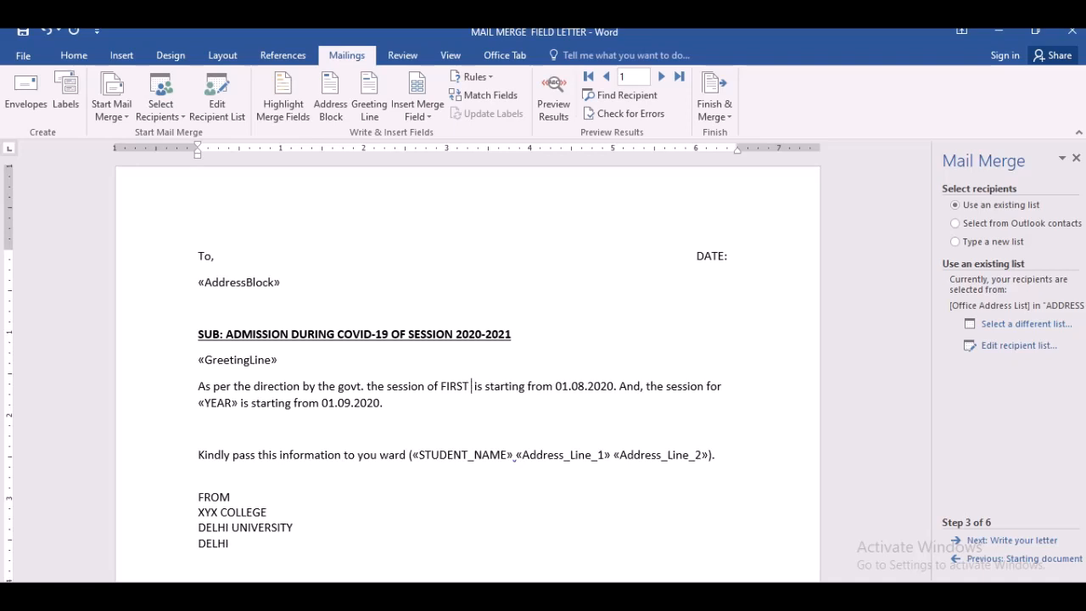
key("BackSpace")
key("BackSpace")
key("BackSpace")
key("BackSpace")
key("BackSpace")
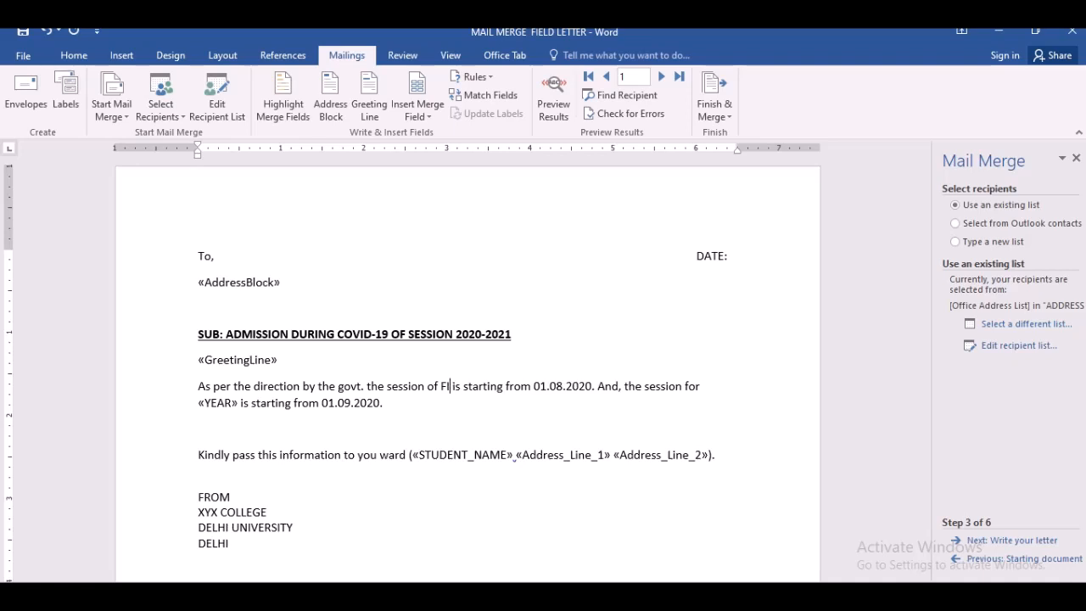
type("SECOND YR")
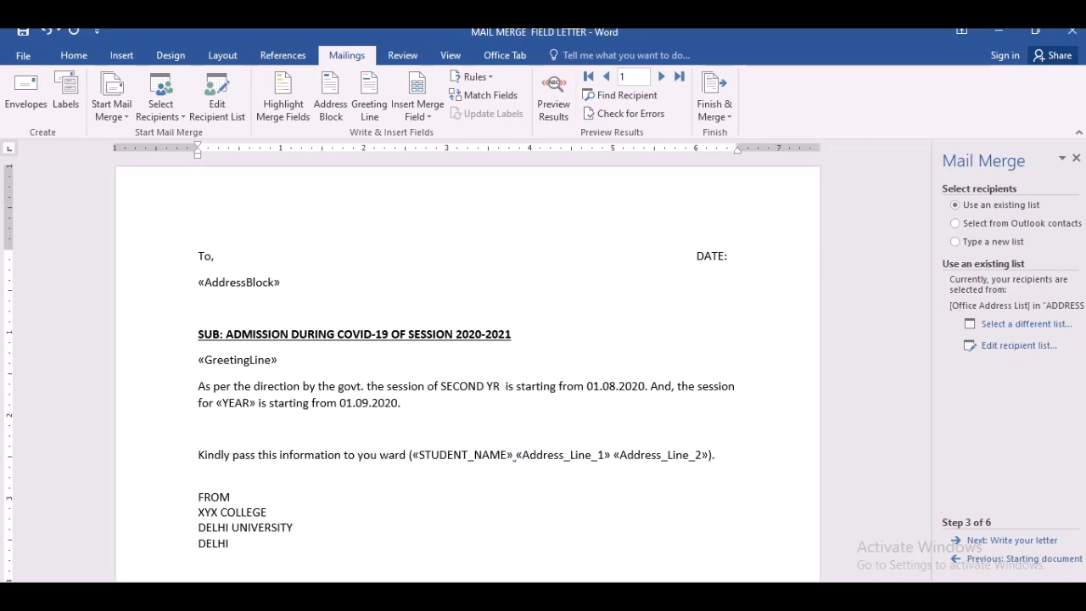
key("BackSpace")
key("BackSpace")
type("EAR ")
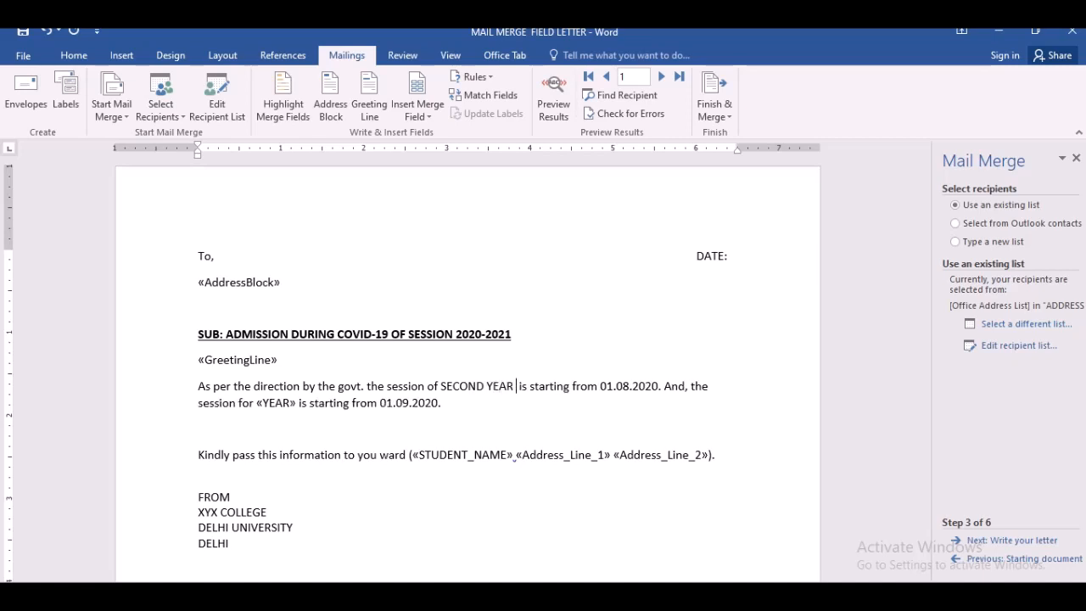
type("& THIRD")
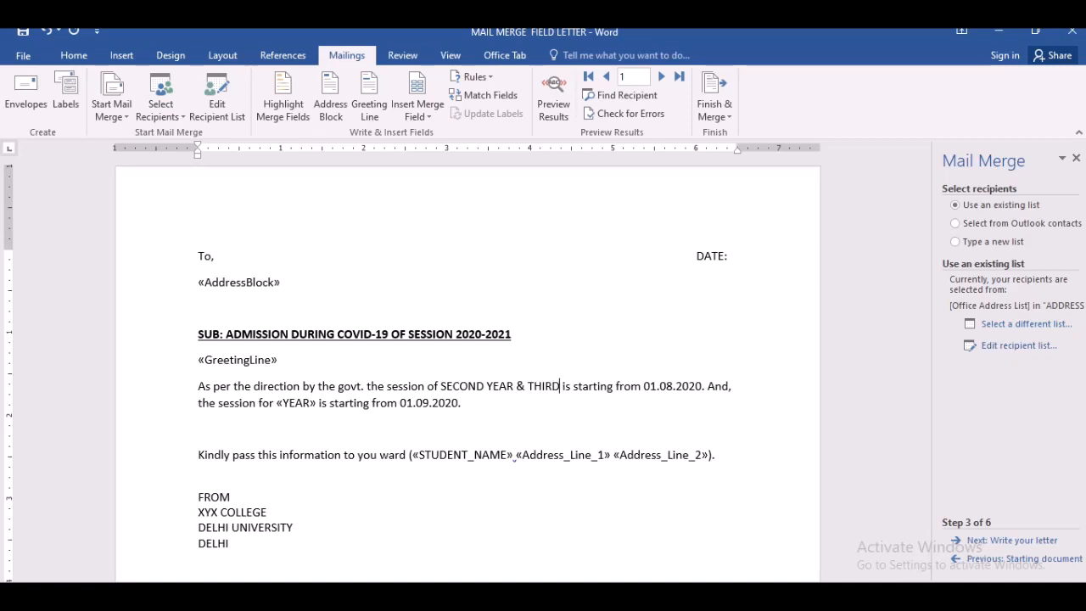
type(" YEAR")
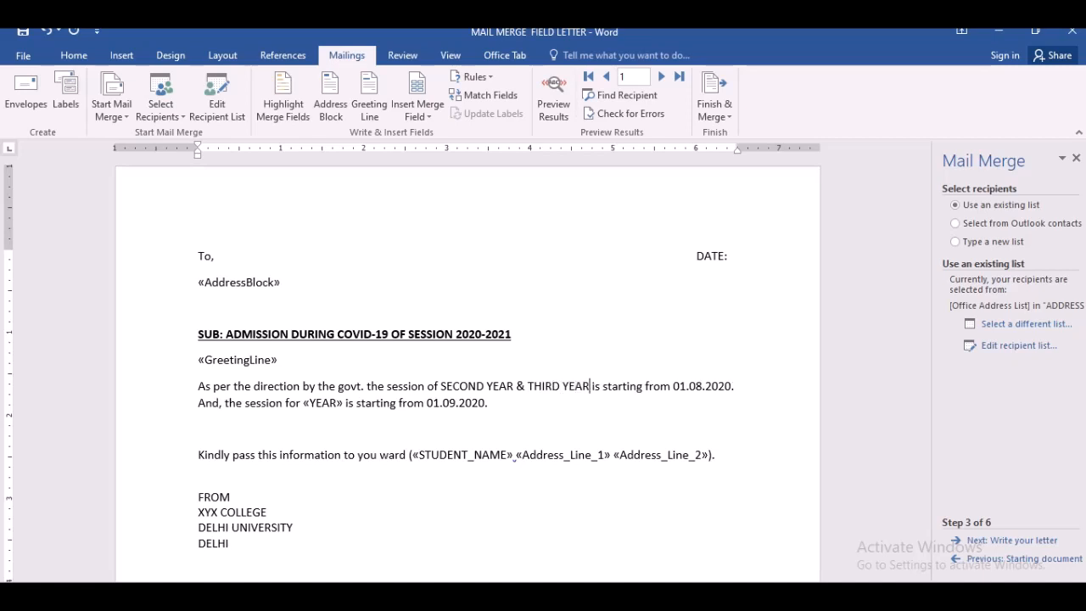
- Replace the second YEAR field in the session sentence with the text FIRST YEAR
left_click(303, 403)
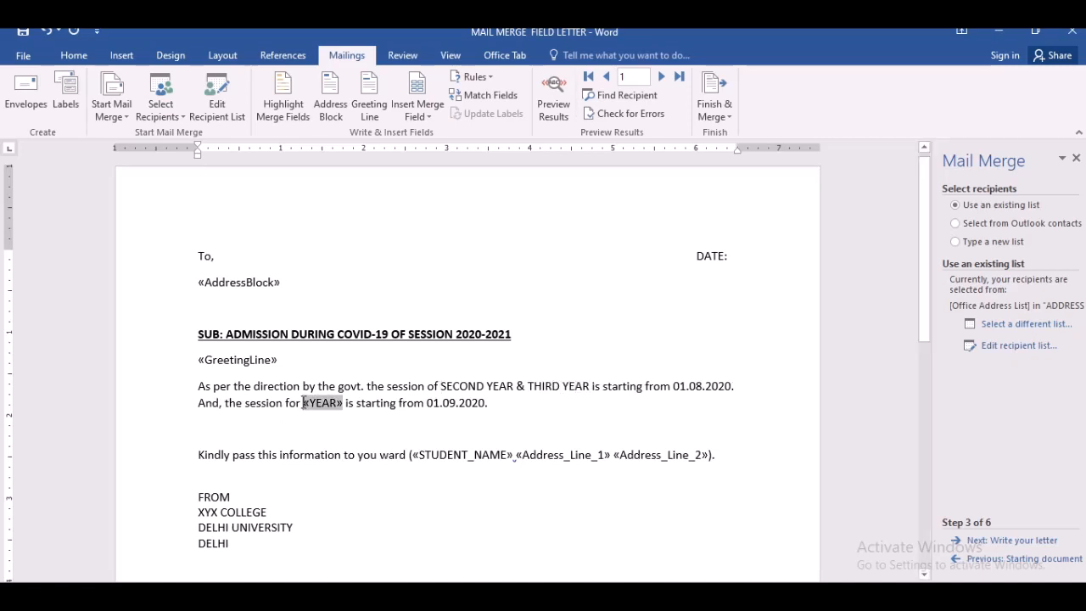
double_click(303, 403)
key("Delete")
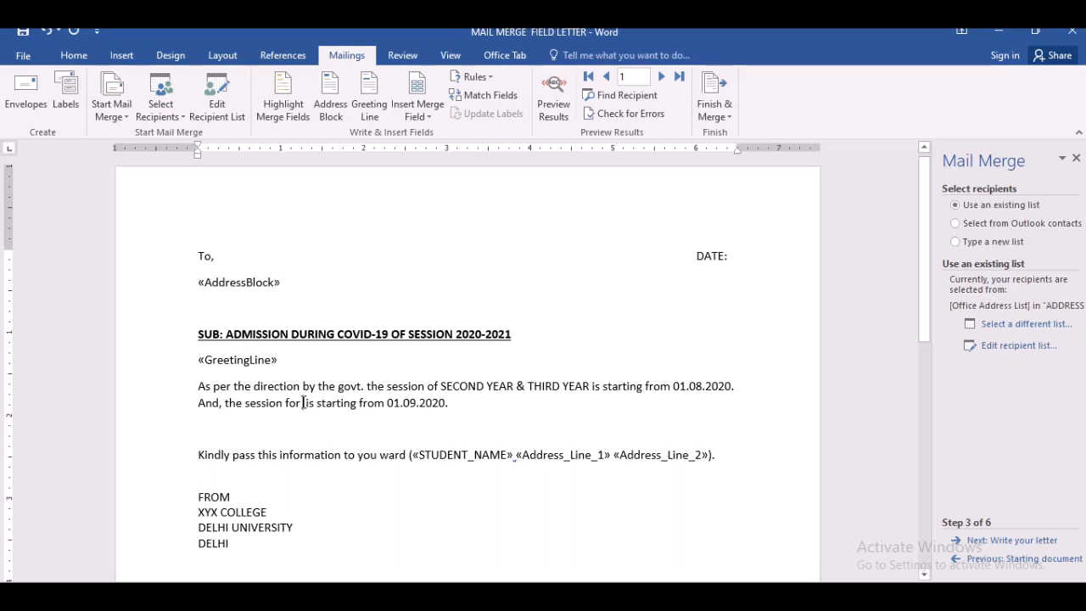
type("FIRST")
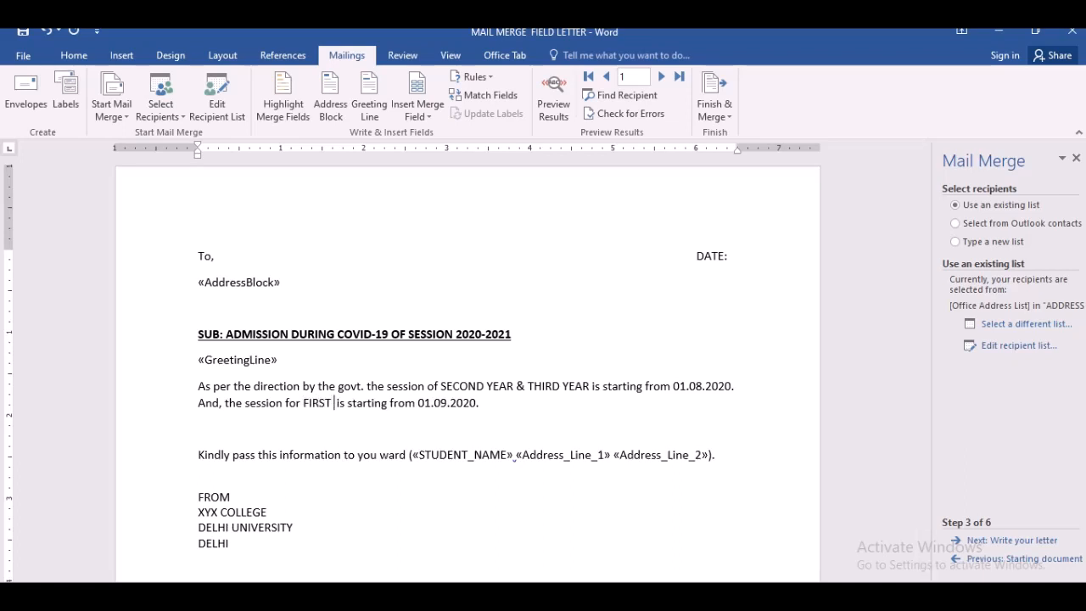
type(" YEAR")
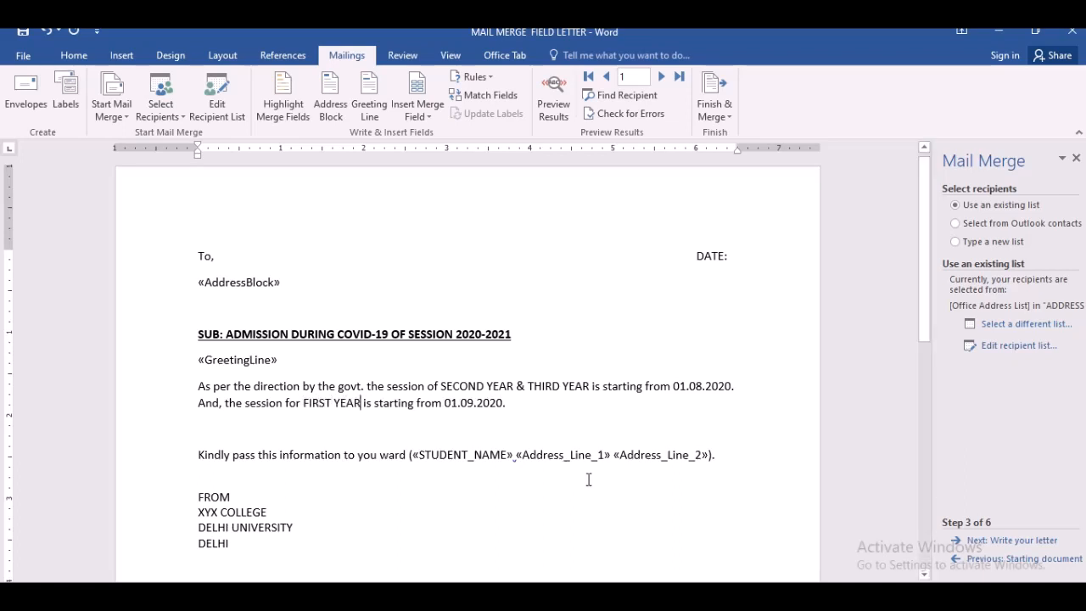
- Delete the Address_Line_1 and Address_Line_2 fields following STUDENT_NAME in the ward sentence
left_click(503, 457)
left_click(516, 456)
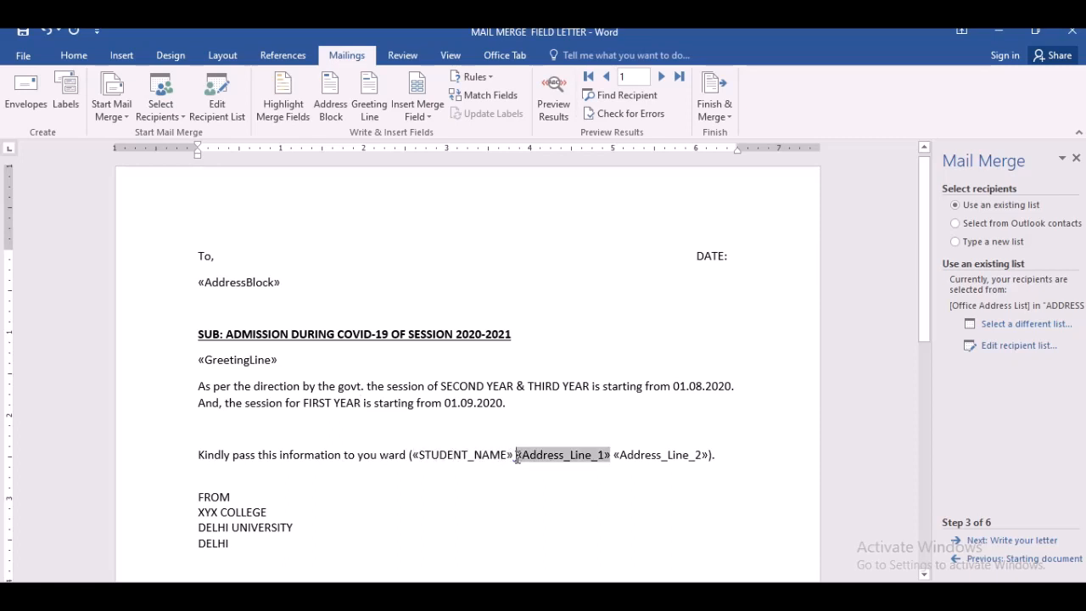
key("Delete")
key("Delete")
key("Delete")
key("Delete")
key("Delete")
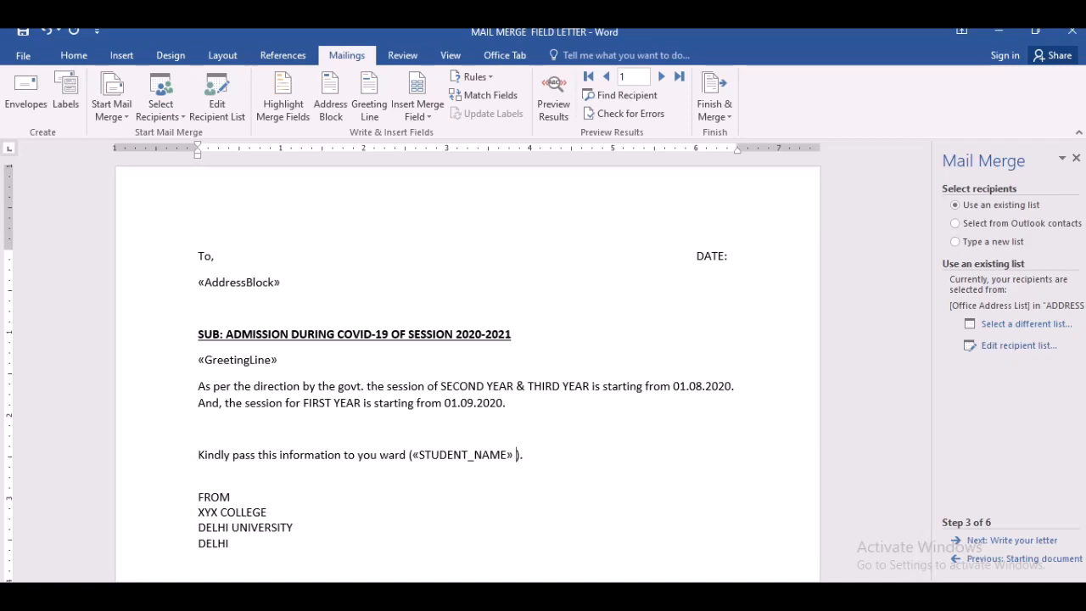
- Insert the YEAR database merge field after STUDENT_NAME in the ward sentence
left_click(972, 559)
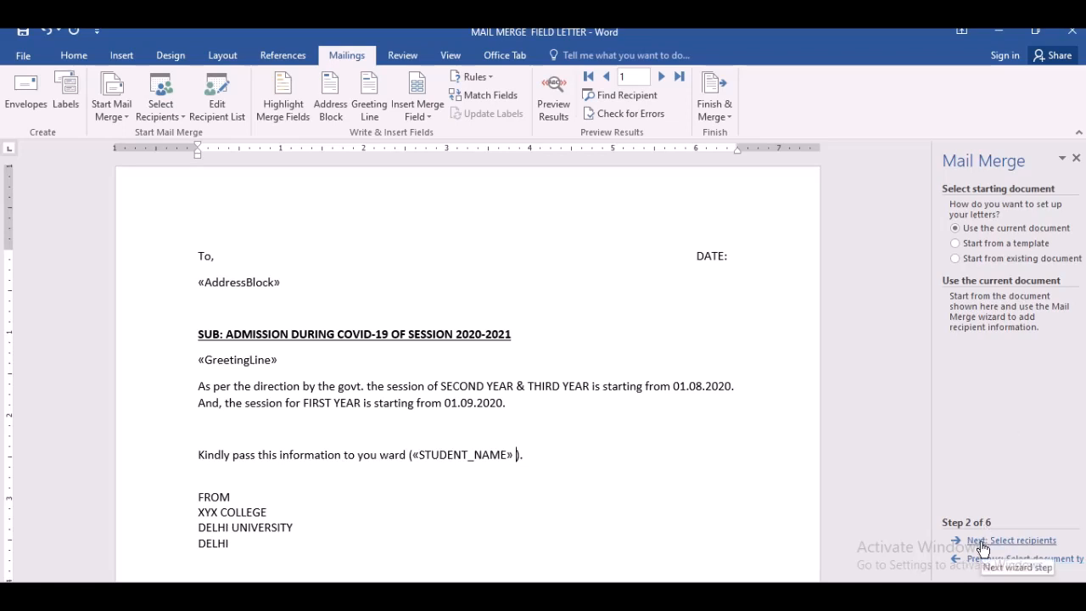
left_click(977, 541)
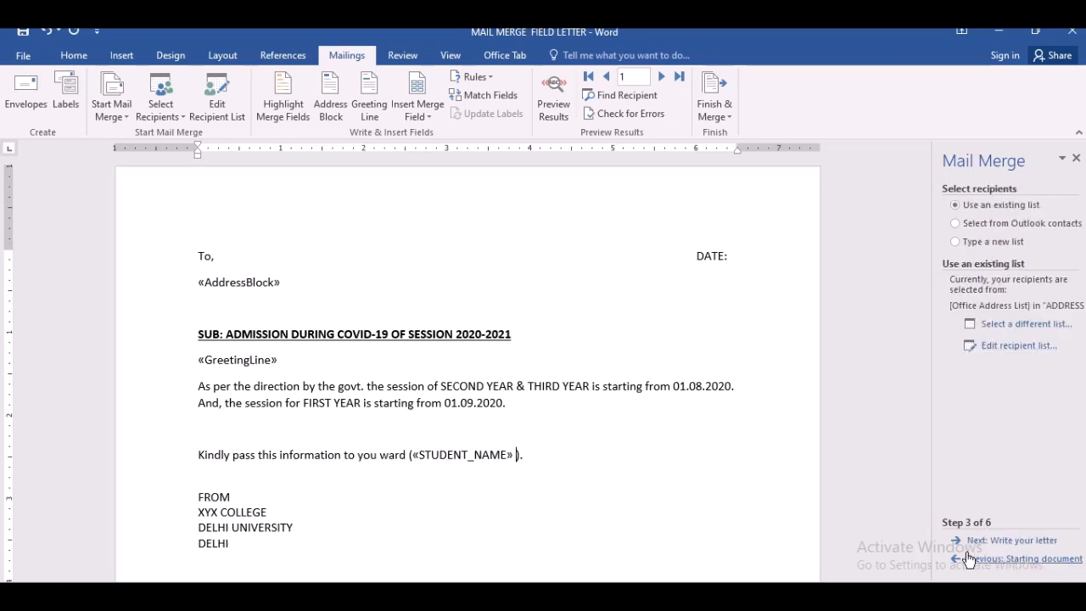
left_click(972, 541)
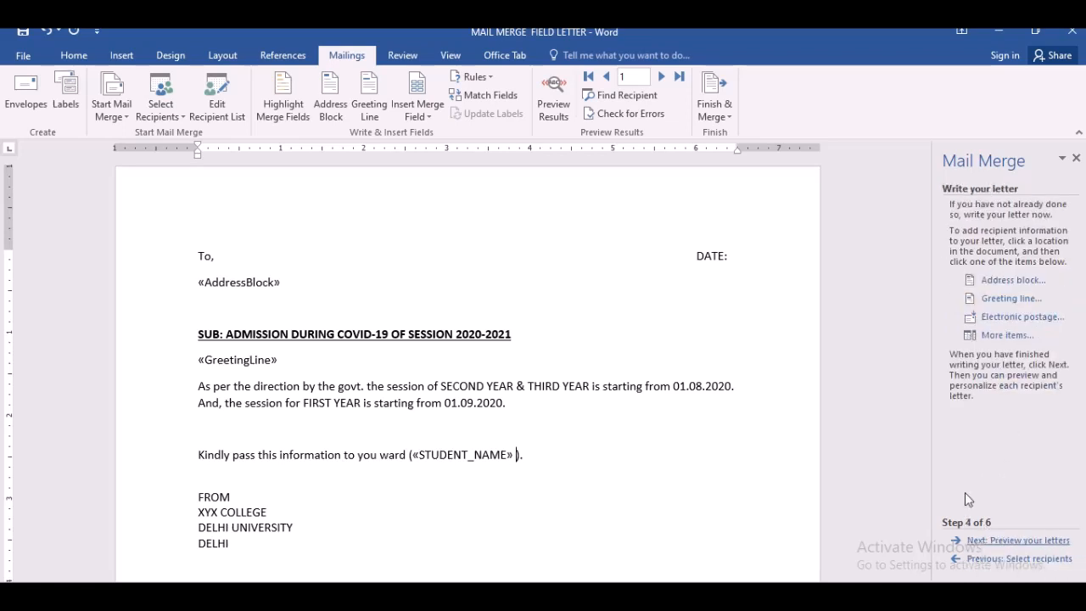
left_click(1003, 336)
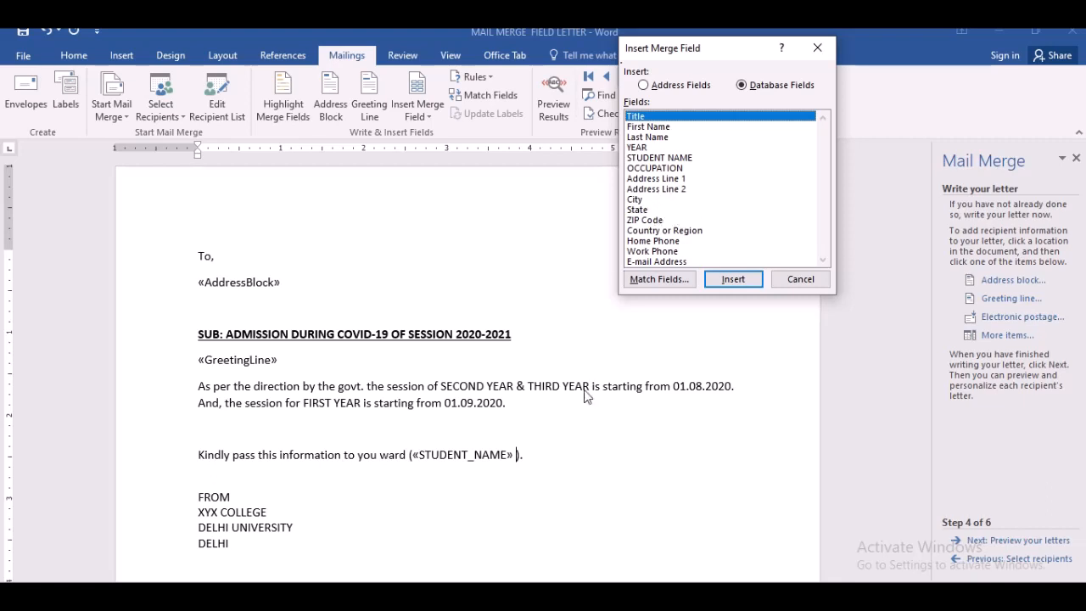
left_click_drag(824, 201, 820, 172)
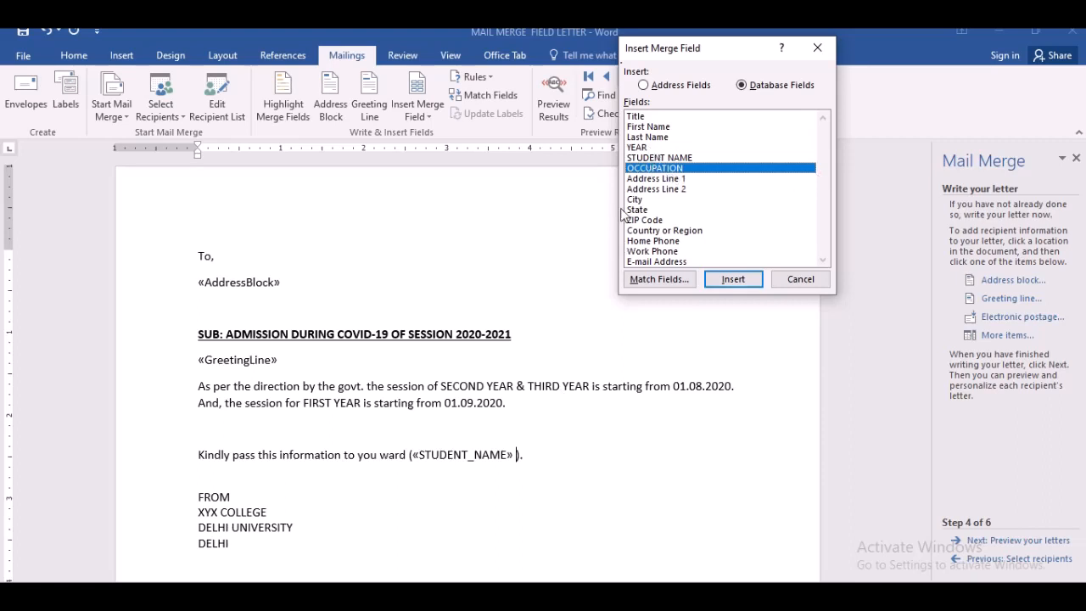
left_click(642, 147)
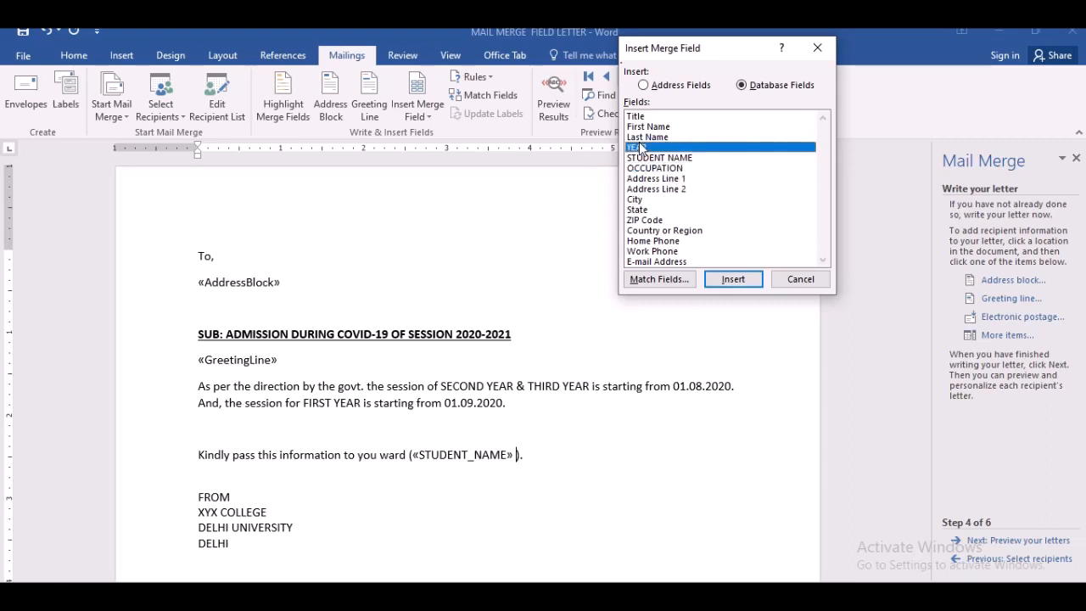
left_click(733, 280)
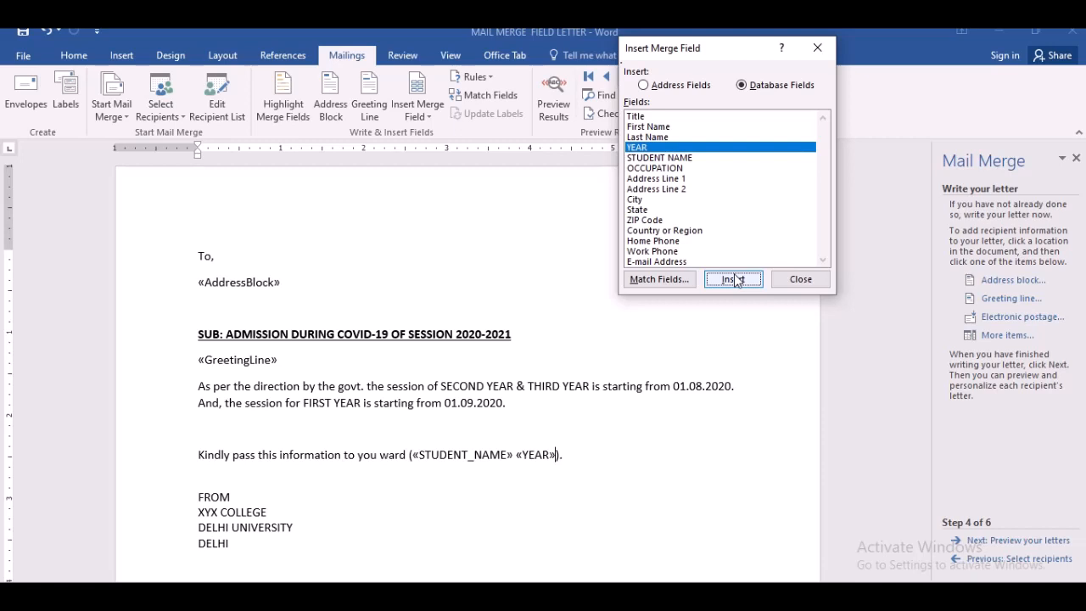
left_click(800, 279)
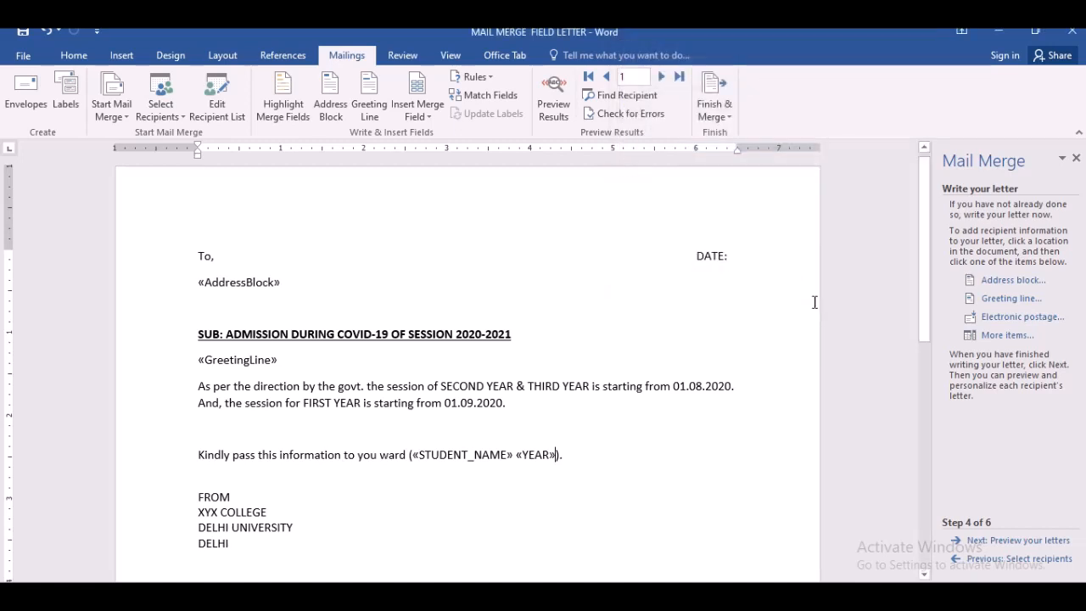
- Preview the merged letters and step through recipients 1 to 3
left_click(1017, 543)
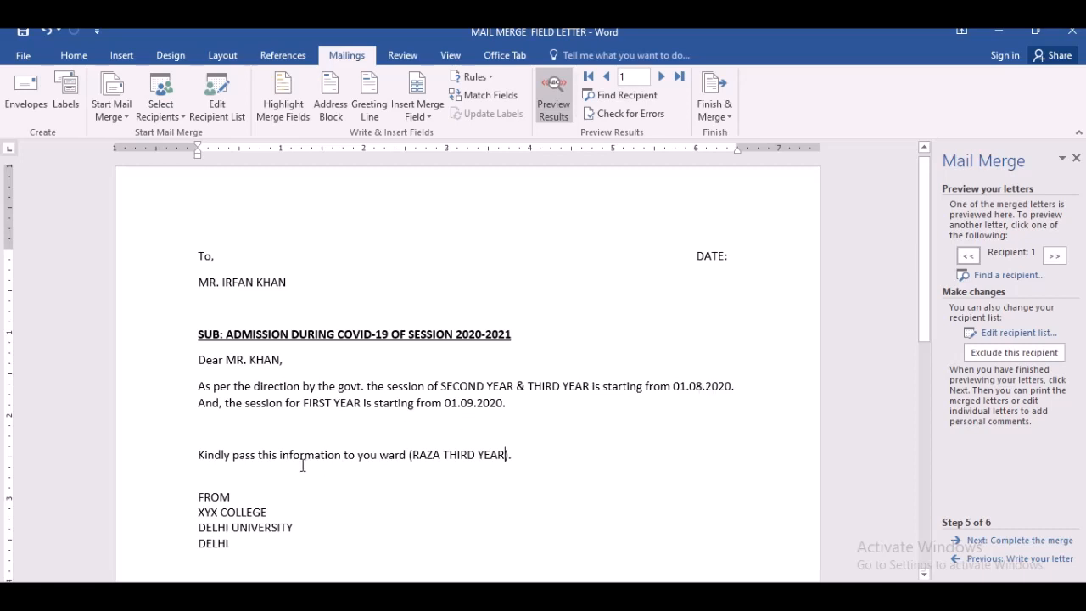
left_click(412, 462)
left_click(1054, 256)
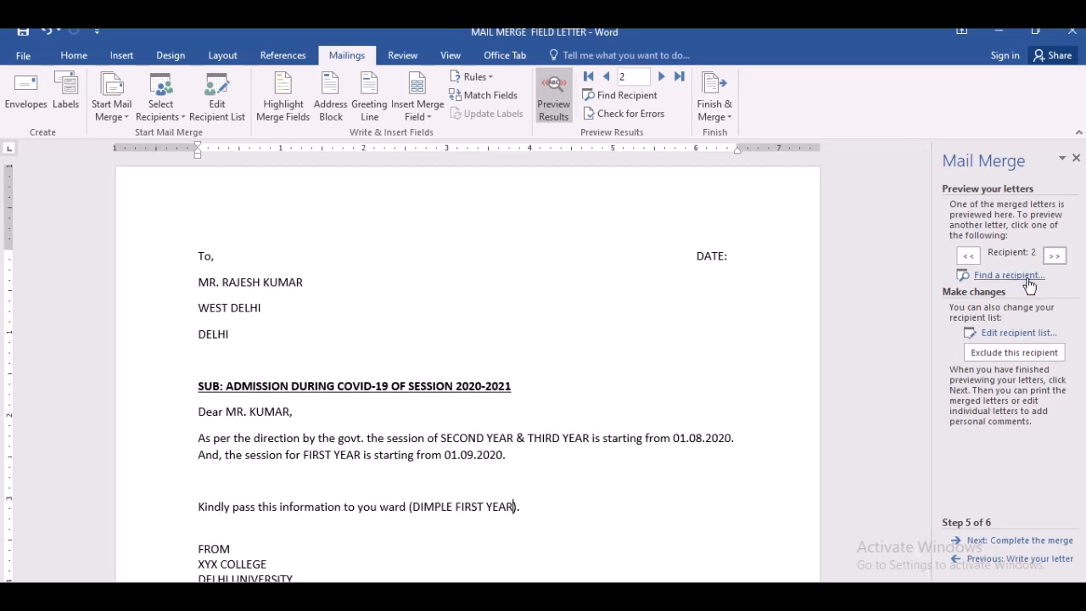
left_click(1054, 257)
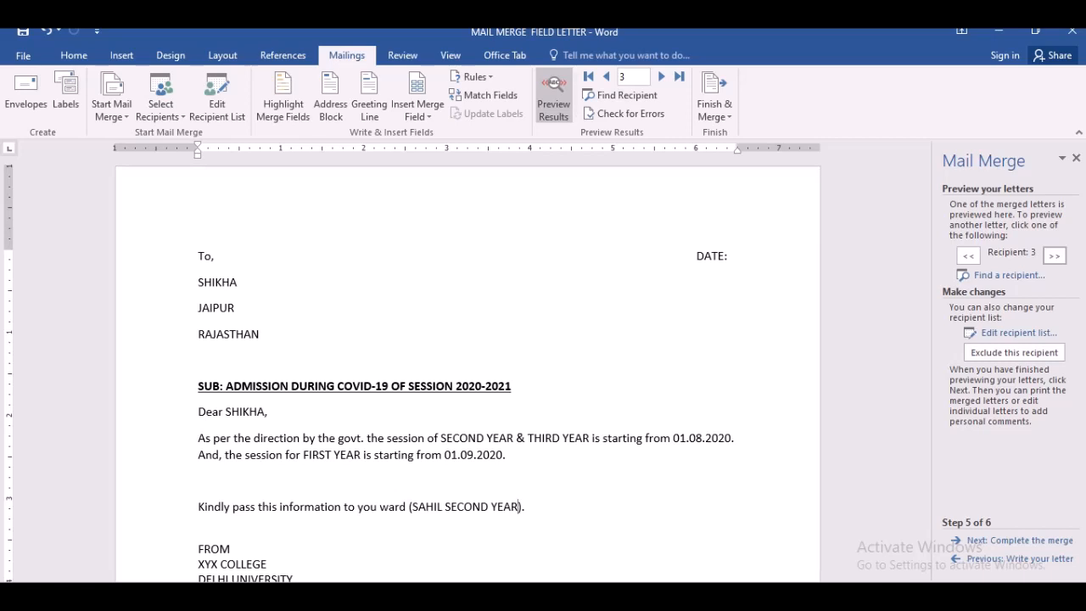
- Complete the merge by editing individual letters, merging all records into a new document
left_click(1007, 541)
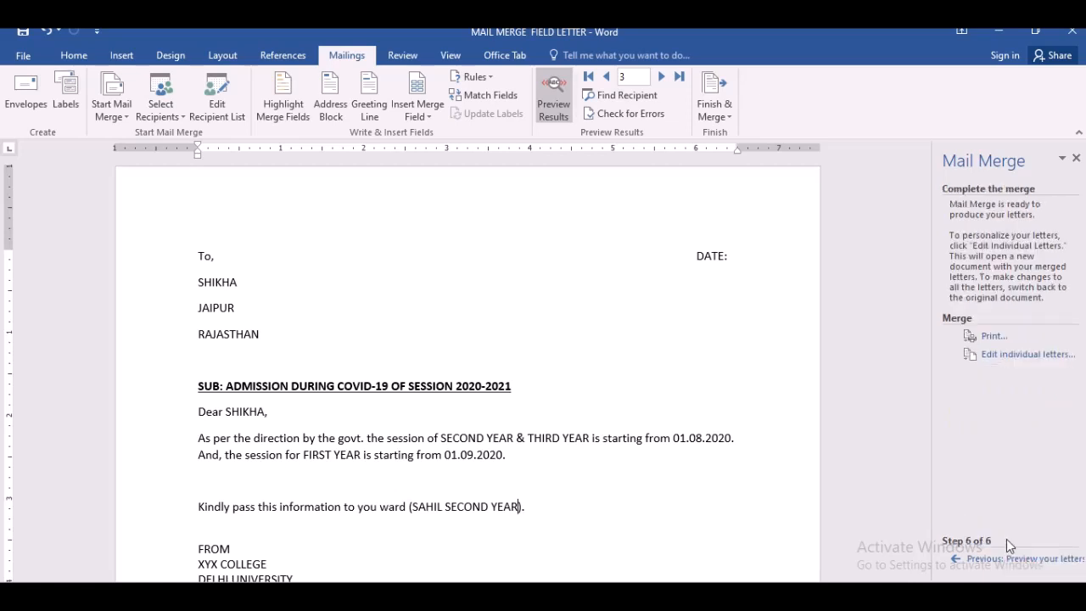
left_click(992, 357)
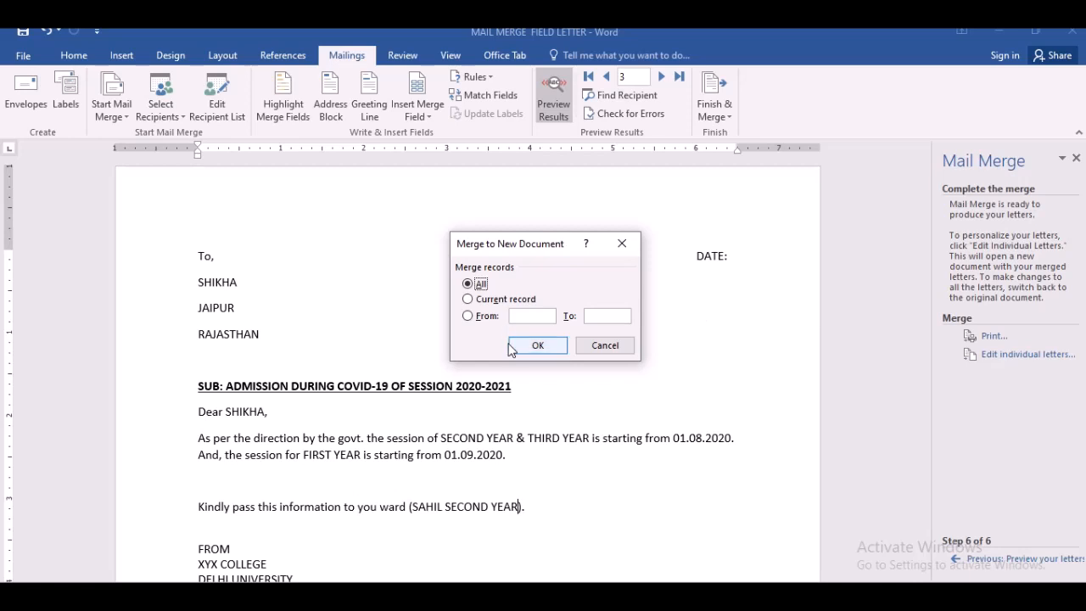
left_click(545, 351)
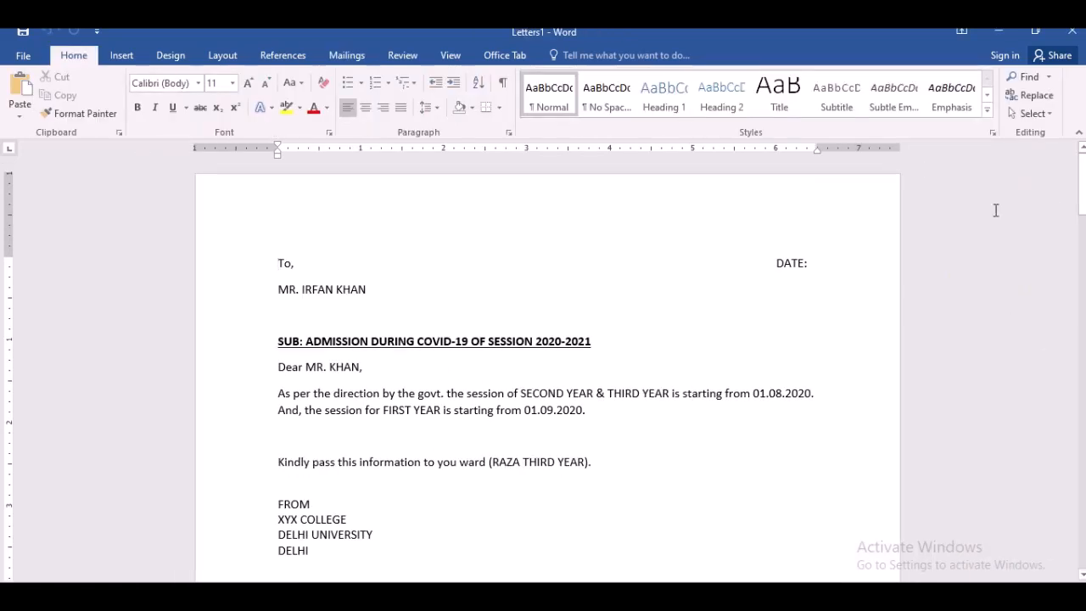
- Save the merged letters document as MERGED DOCUMENT on Local Disk (E:)
left_click_drag(1084, 198, 1083, 525)
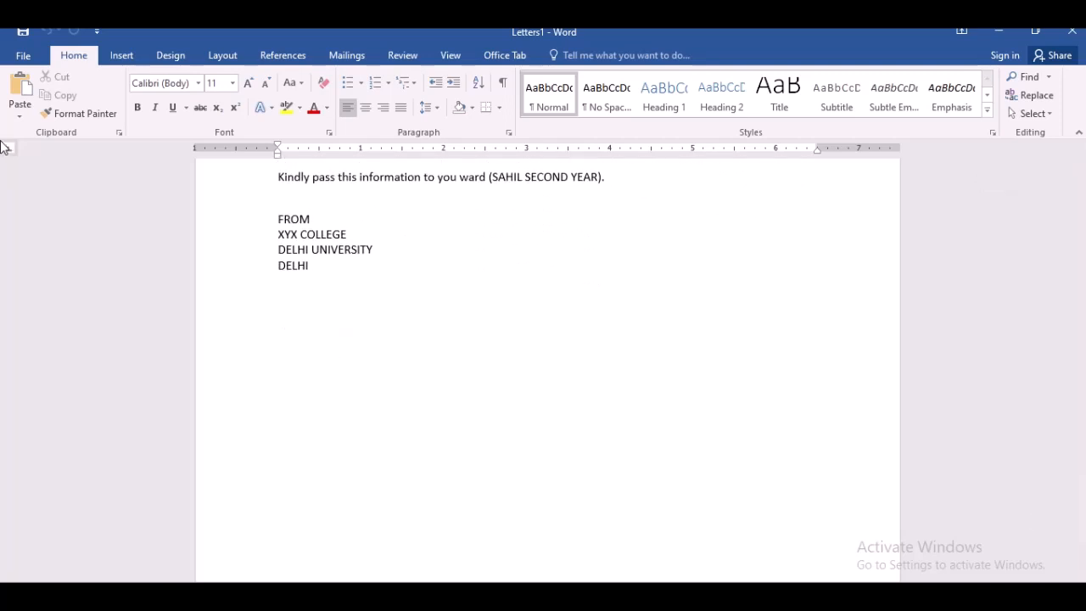
left_click(26, 56)
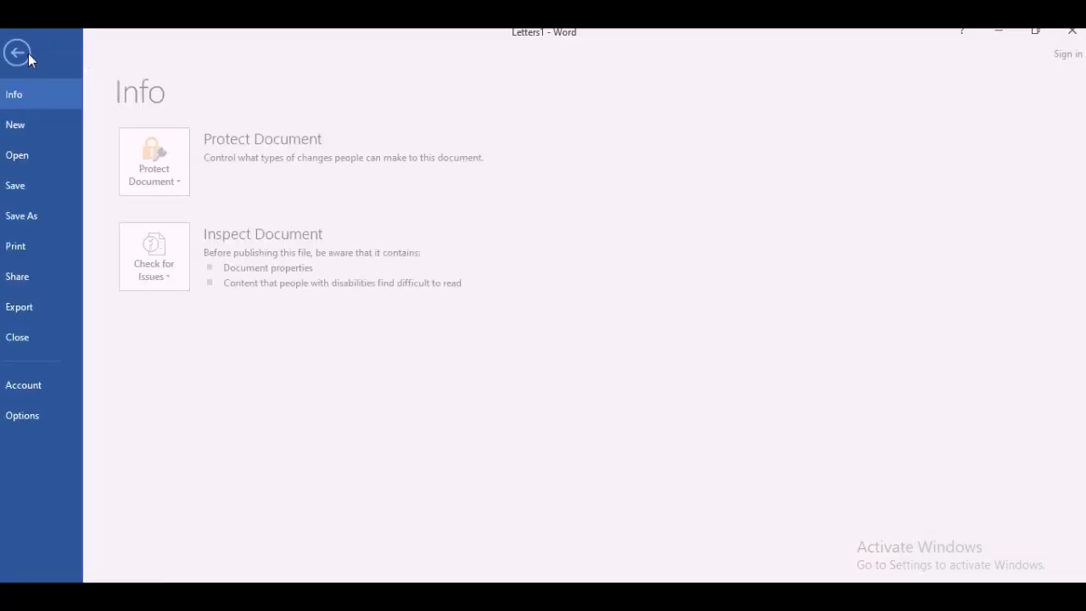
left_click(31, 216)
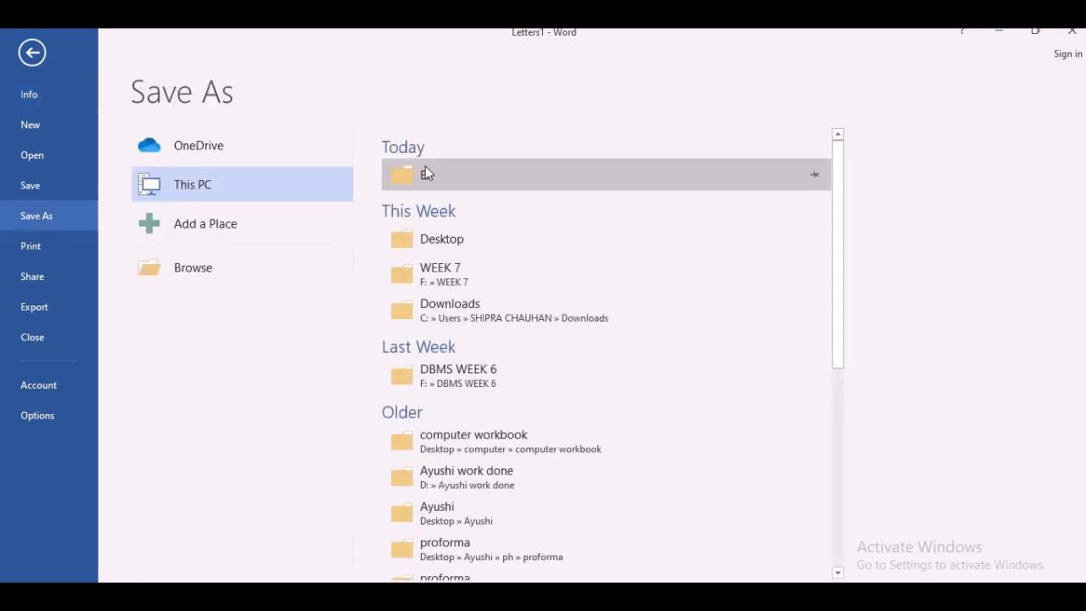
left_click(425, 165)
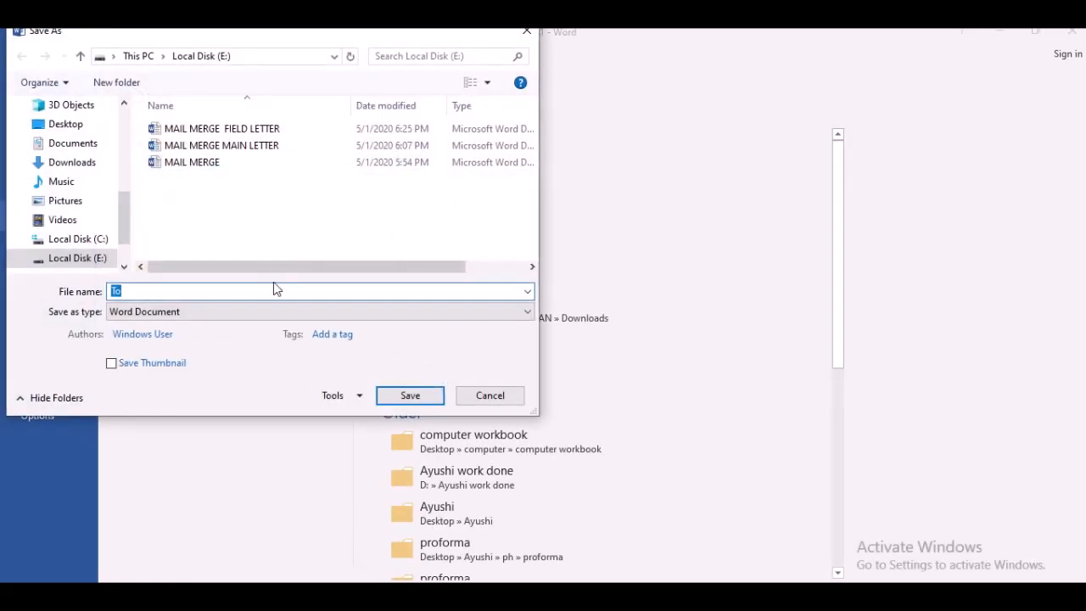
left_click(220, 293)
type("MERGED DOCUMEN")
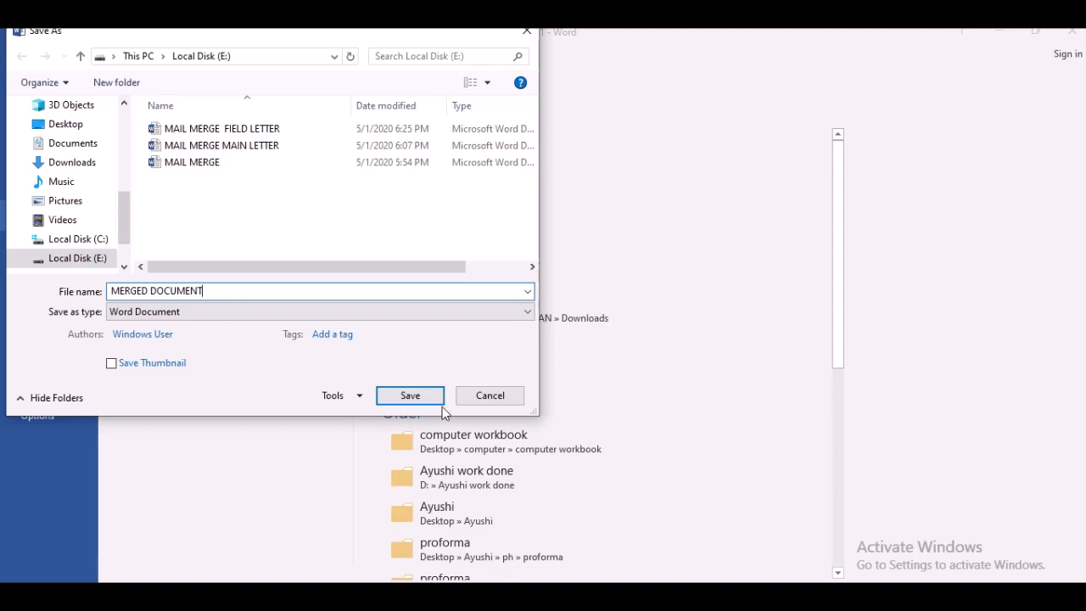
left_click(419, 403)
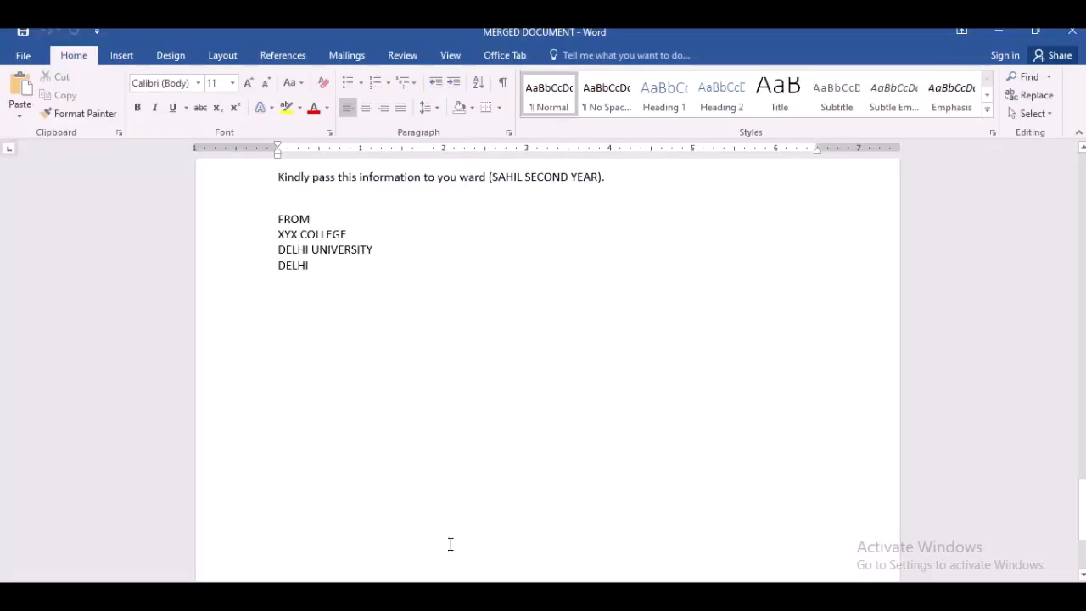
- Switch to File Explorer and try to delete the MAIL MERGE file on Local Disk (E:)
left_click(457, 595)
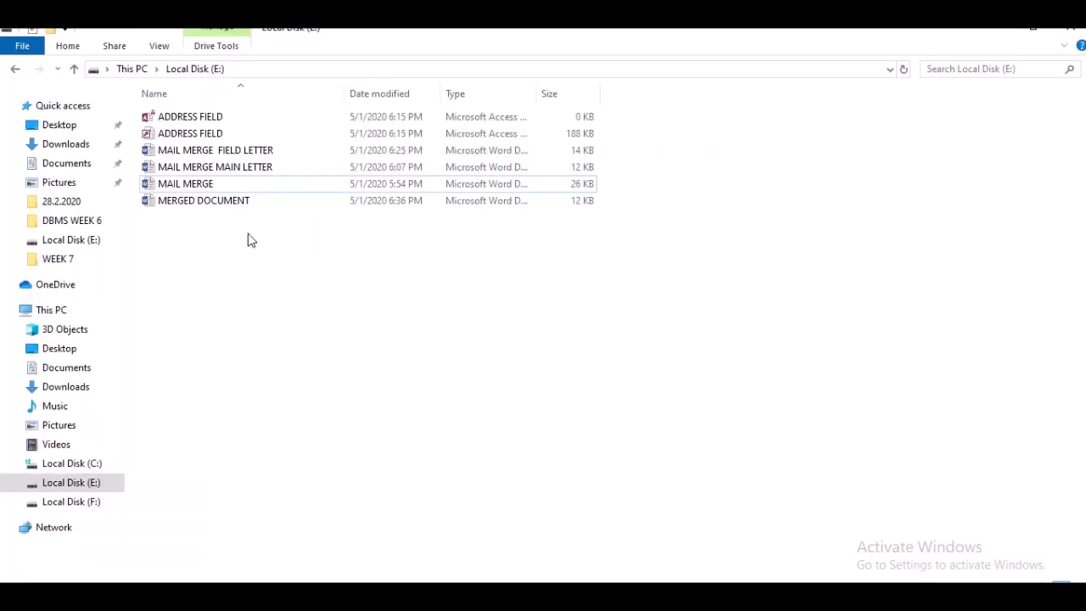
left_click(221, 185)
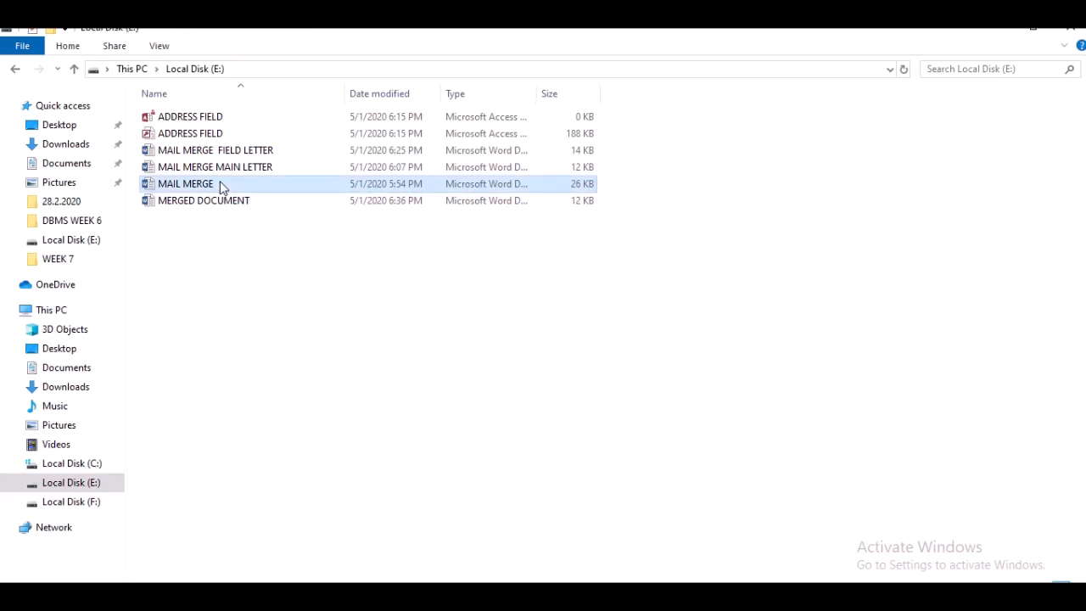
key("Delete")
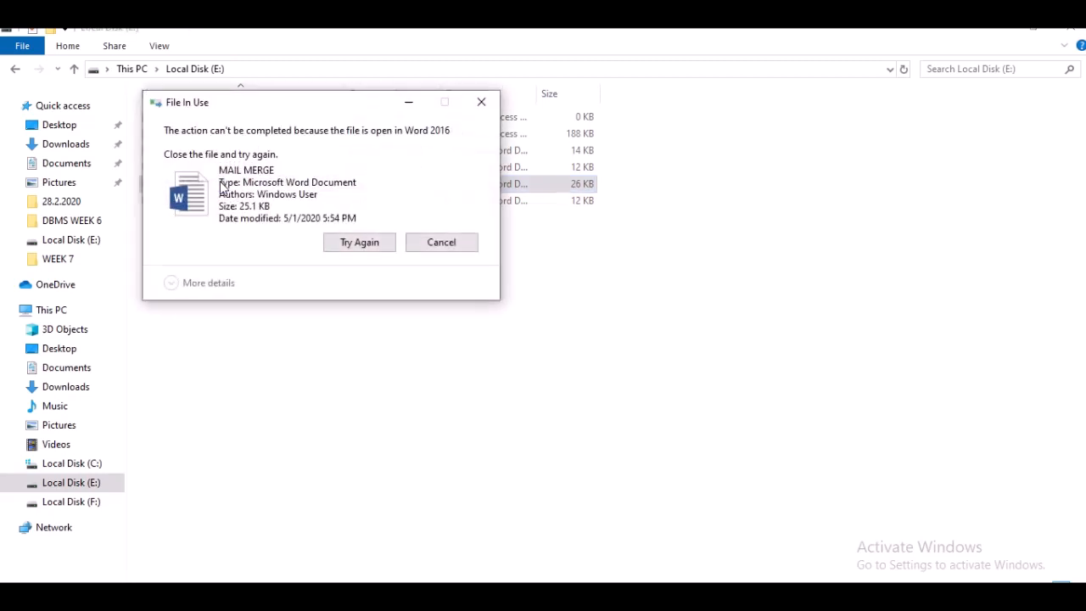
left_click(481, 102)
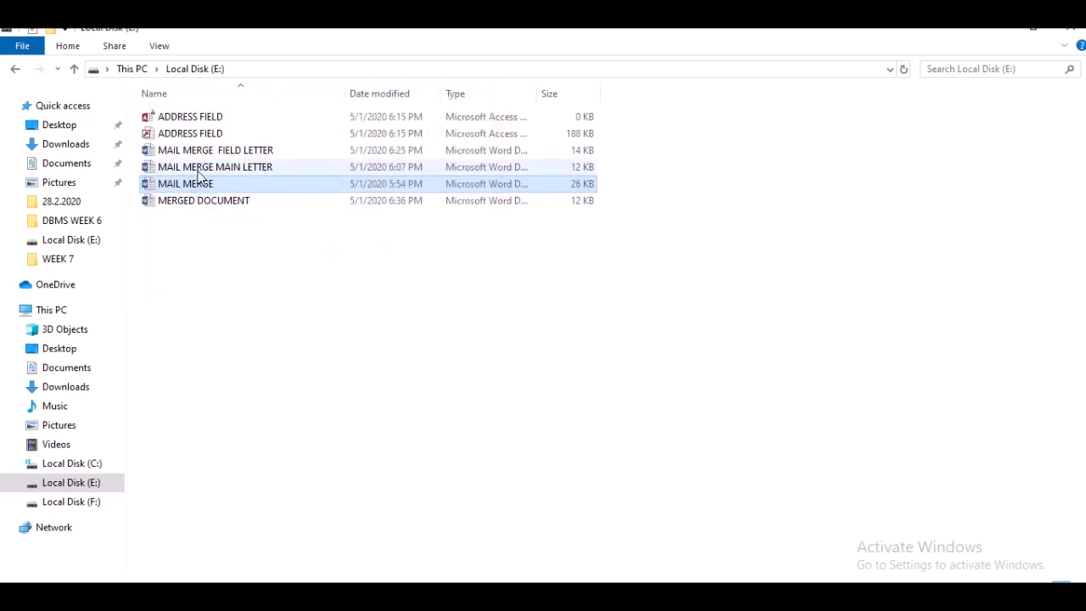
- Browse the mail merge files on Local Disk (E:) and switch to the open MAIL MERGE Word document
left_click(191, 168)
left_click(209, 153)
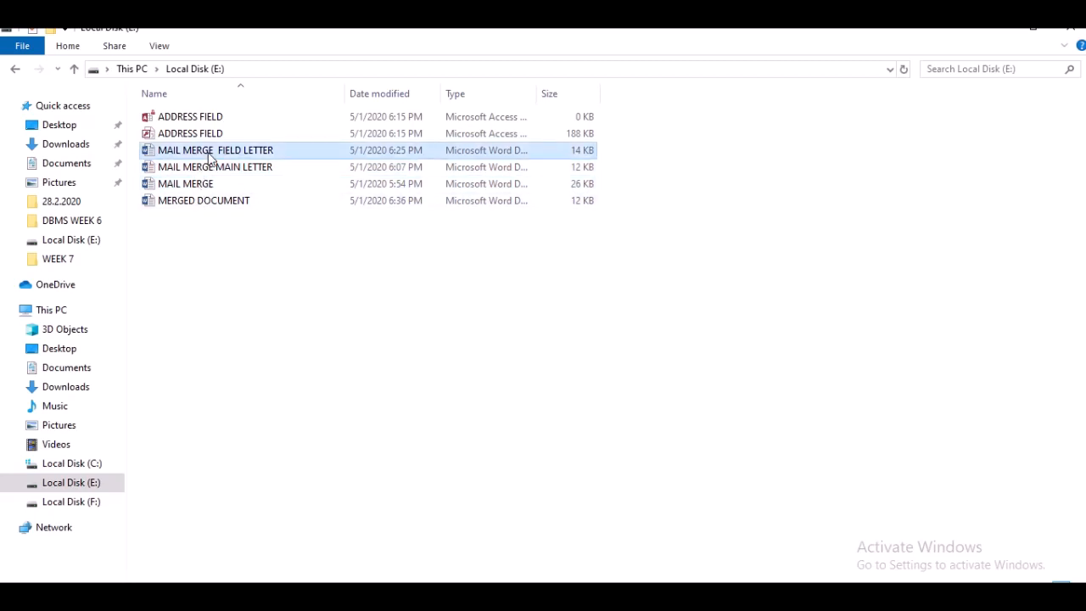
left_click(209, 204)
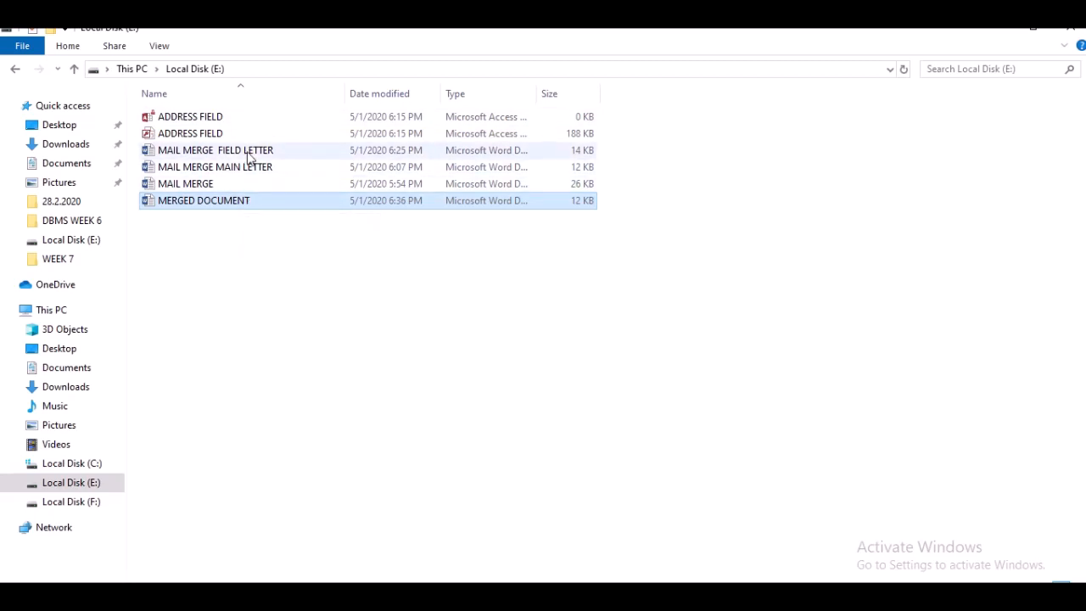
left_click(201, 136)
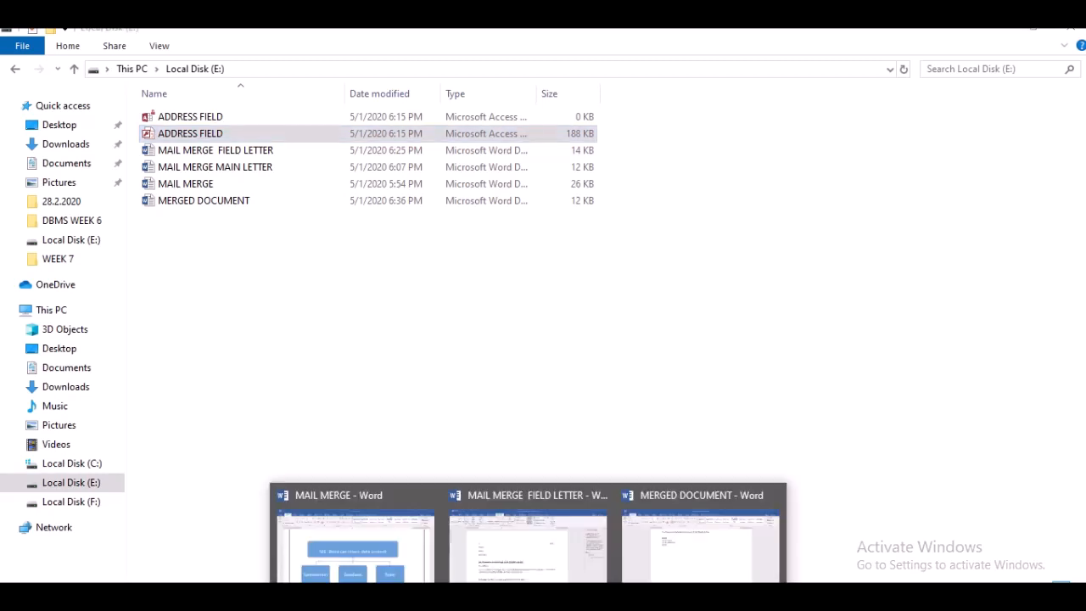
left_click(379, 572)
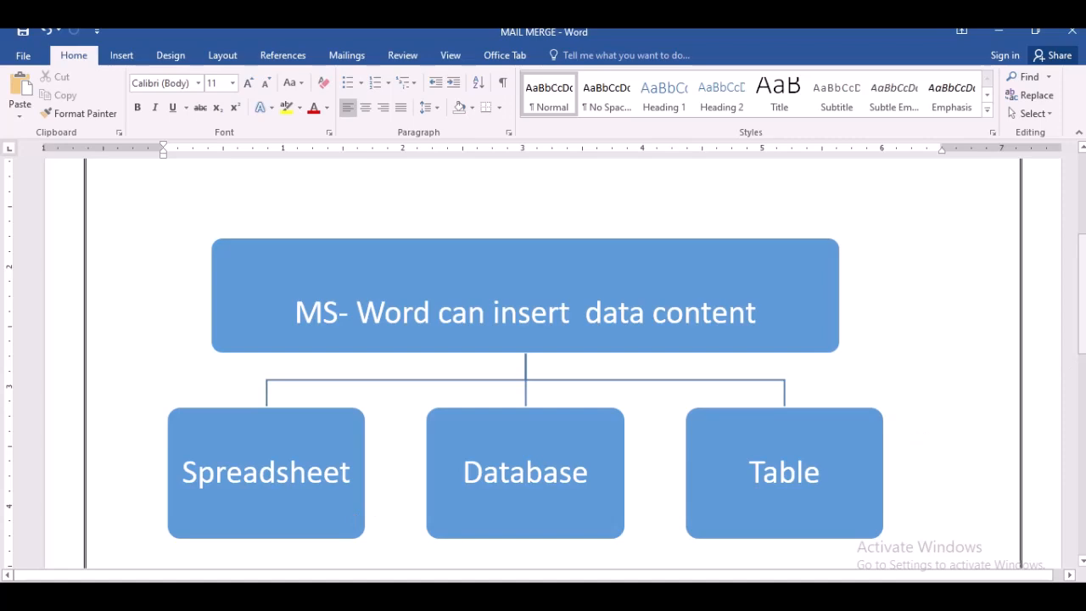
mouse_move(529, 34)
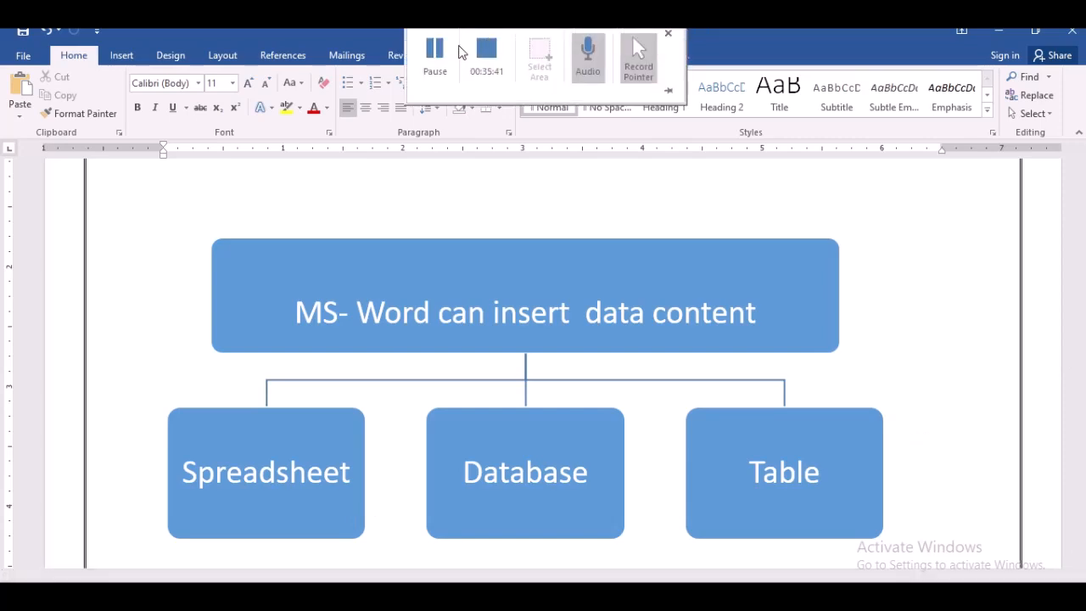